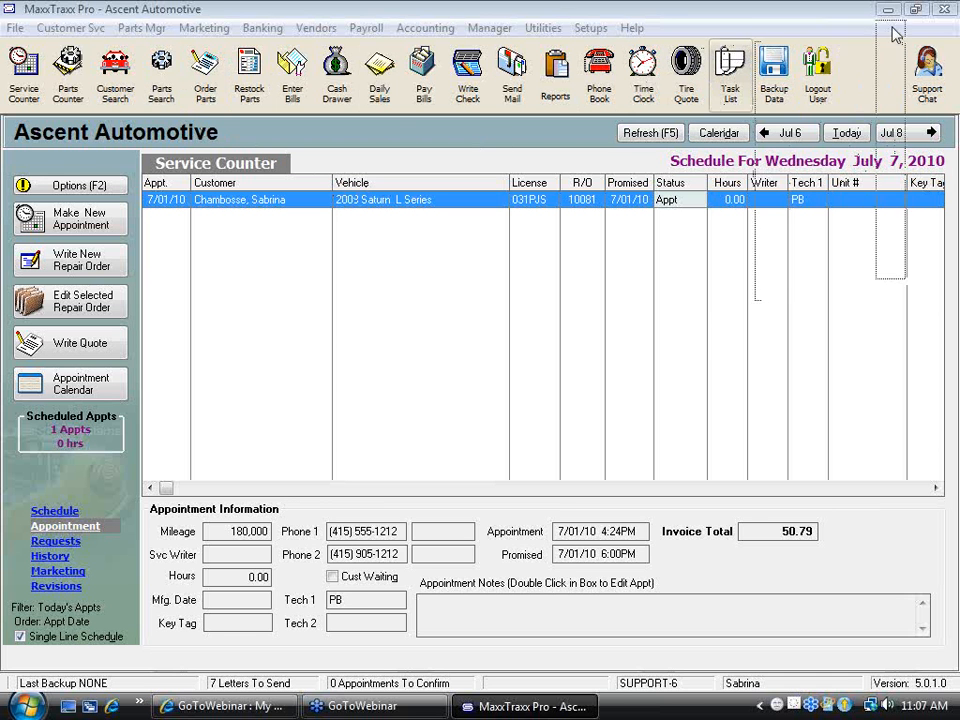
Open the part record of the Oil Filter 06A 115 561B from the parts search
left_click(160, 90)
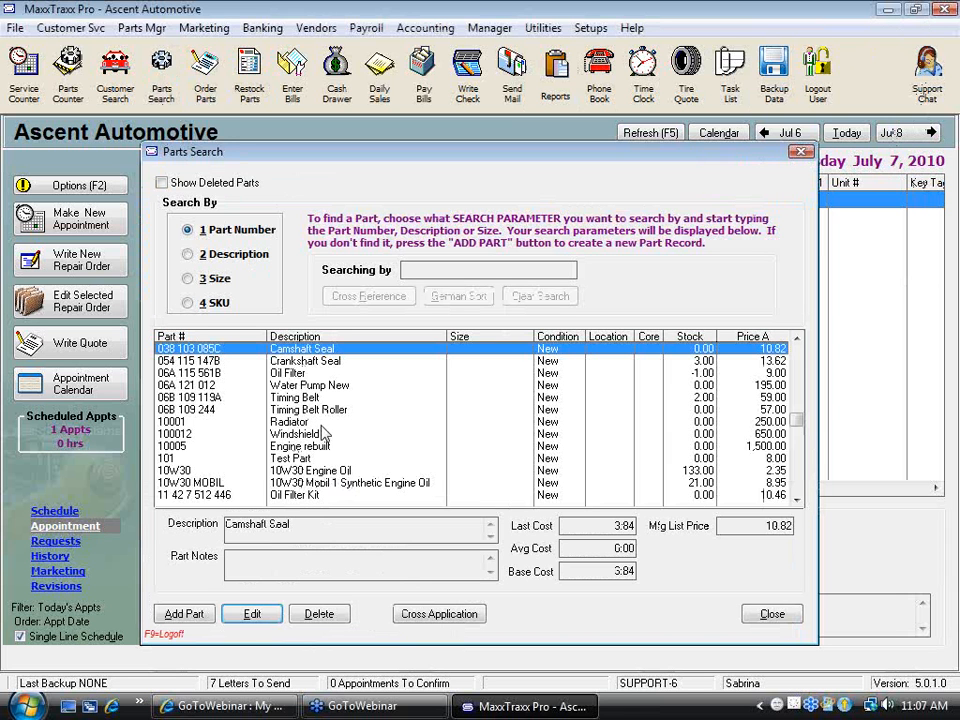
double_click(291, 374)
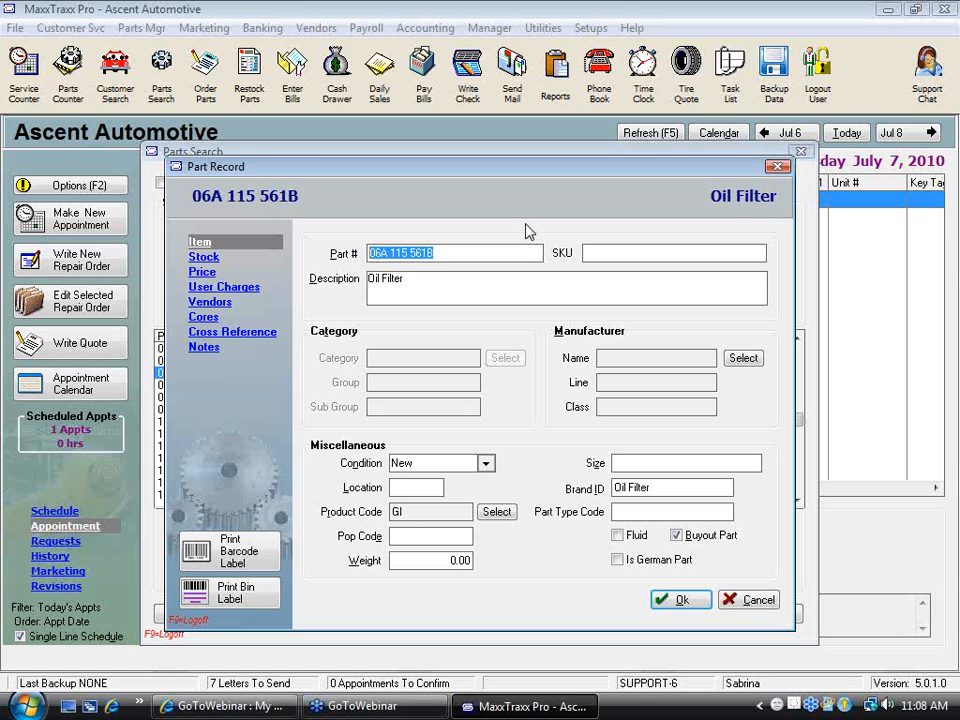
left_click(454, 258)
left_click(426, 287)
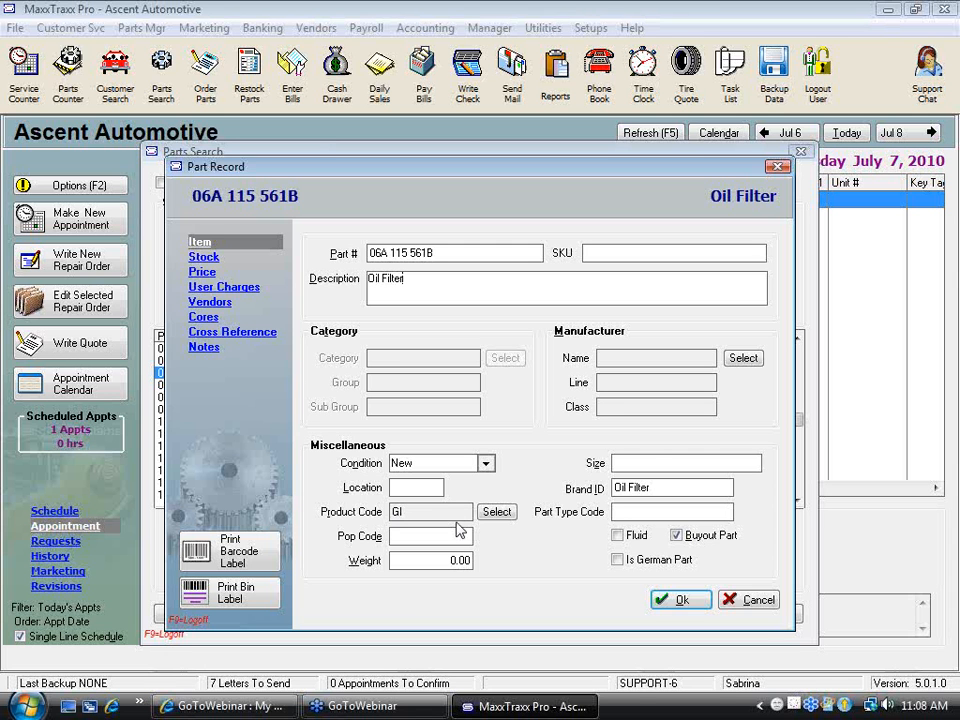
Review the oil filter's stock, price, user charges, vendors, cores, cross reference and notes sections, ending back at the item details
left_click(207, 259)
left_click(203, 272)
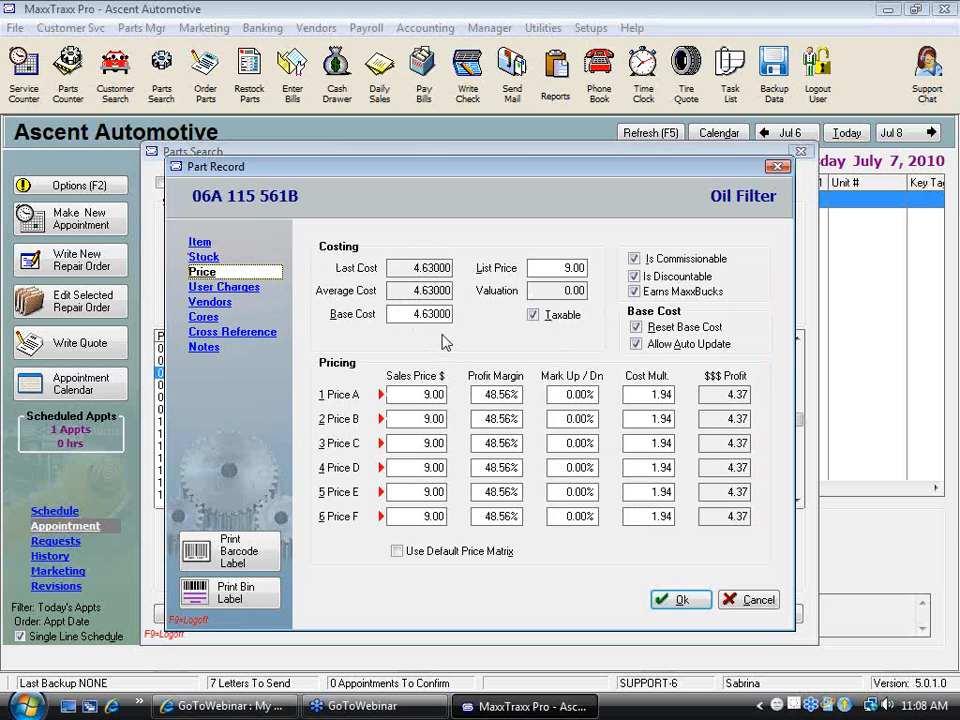
left_click(230, 289)
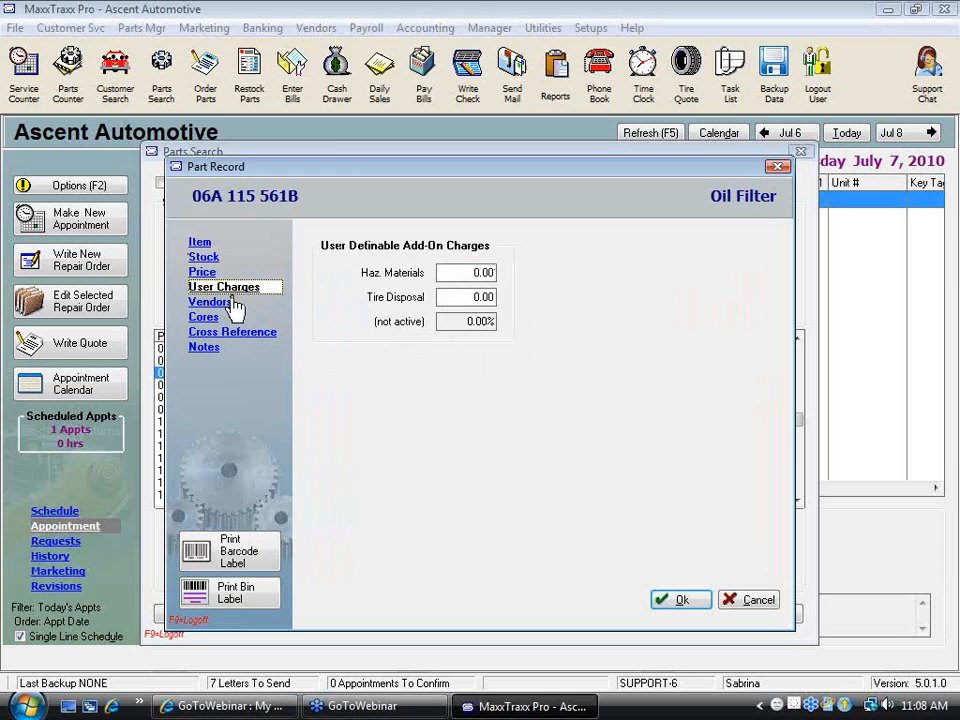
left_click(229, 304)
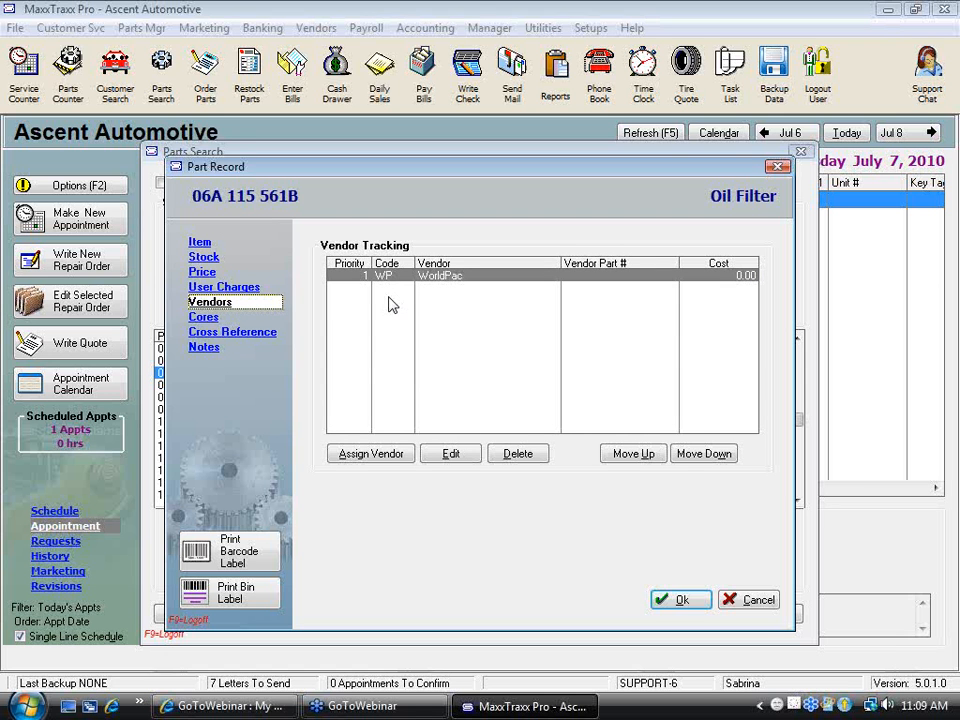
left_click(209, 319)
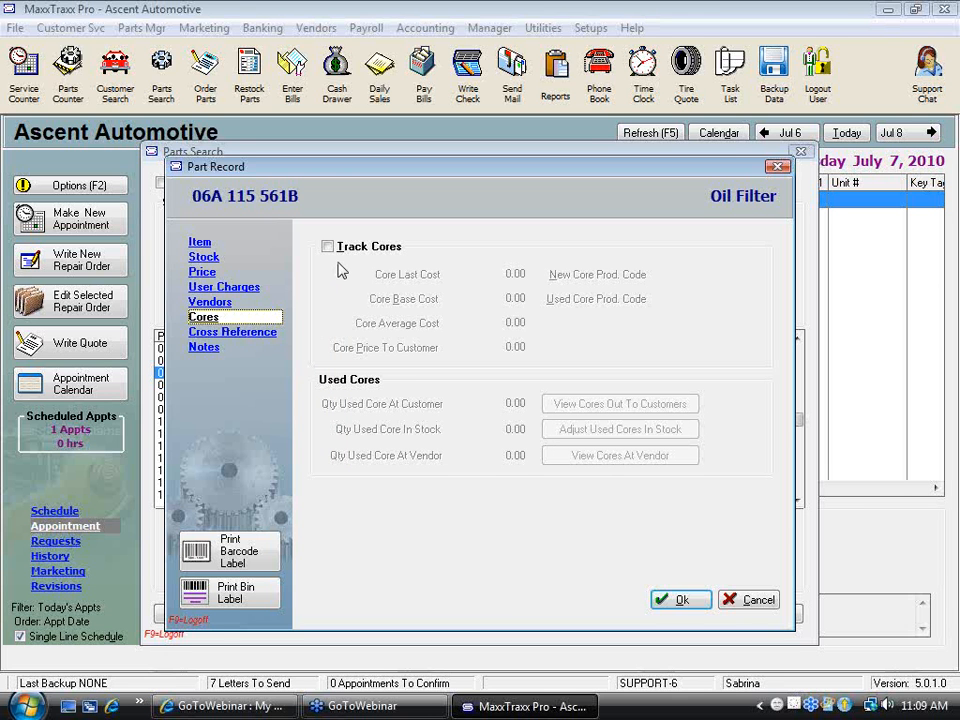
left_click(233, 333)
left_click(211, 350)
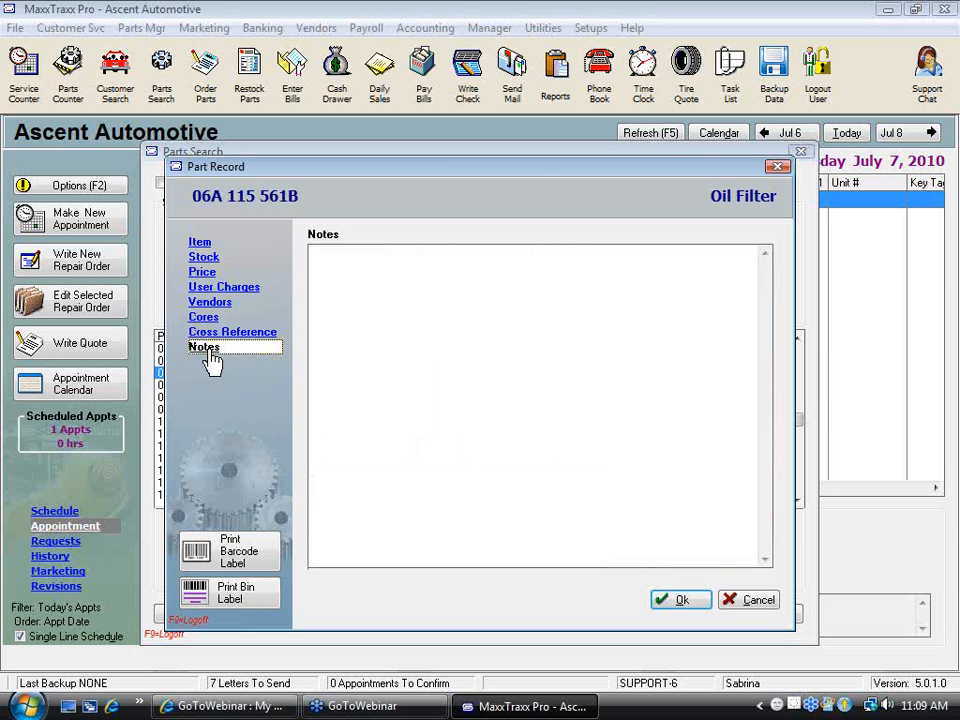
left_click(201, 243)
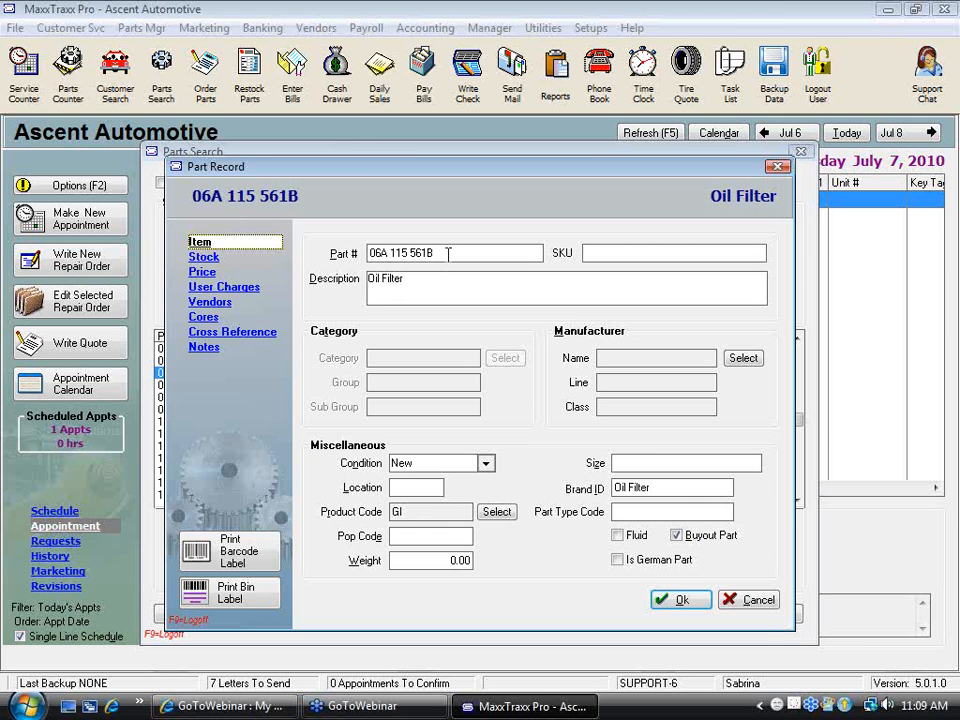
Set the oil filter's SKU to 12345, save the part record and close the parts search
left_click_drag(454, 253, 338, 255)
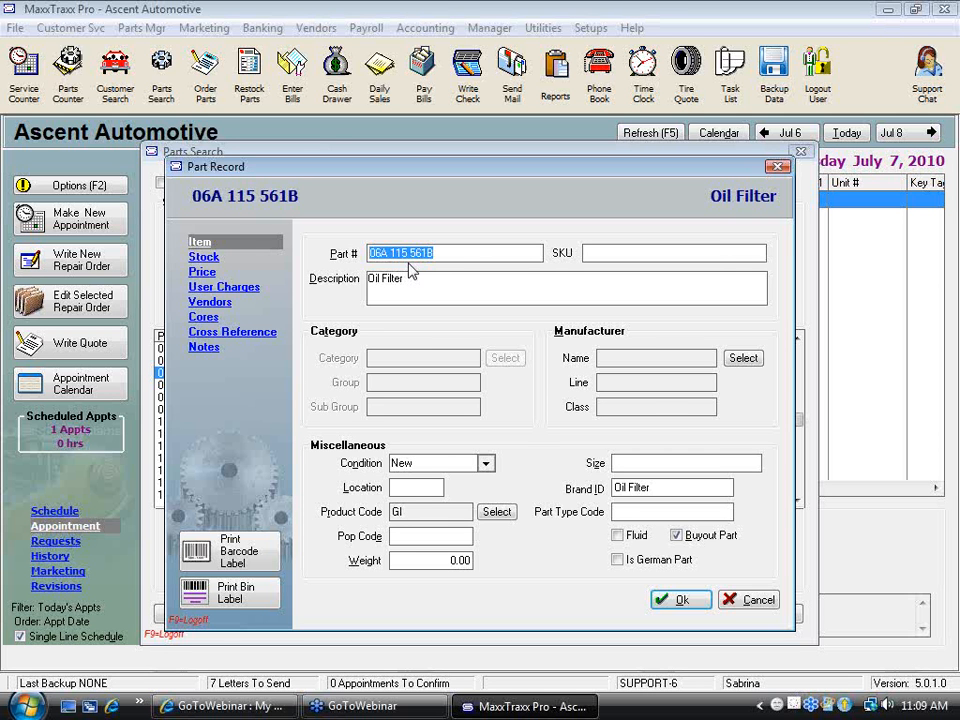
left_click(598, 254)
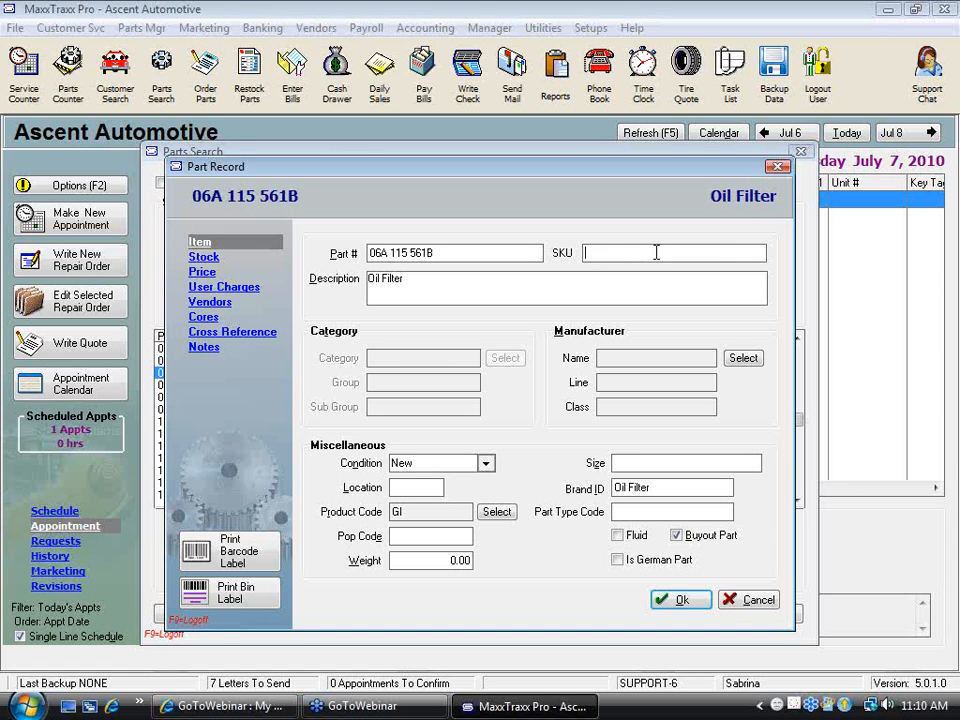
type("12345")
left_click(682, 600)
left_click(770, 613)
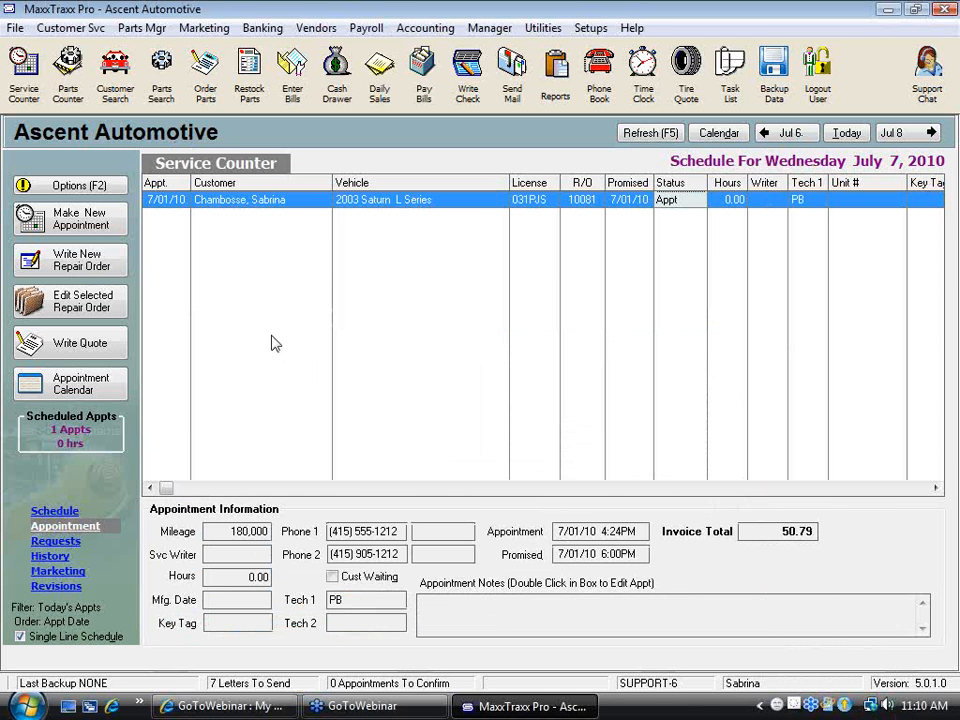
Open the 2003 Saturn L Series repair order and bring up the part list for its Lube Oil and Filter labor
double_click(370, 212)
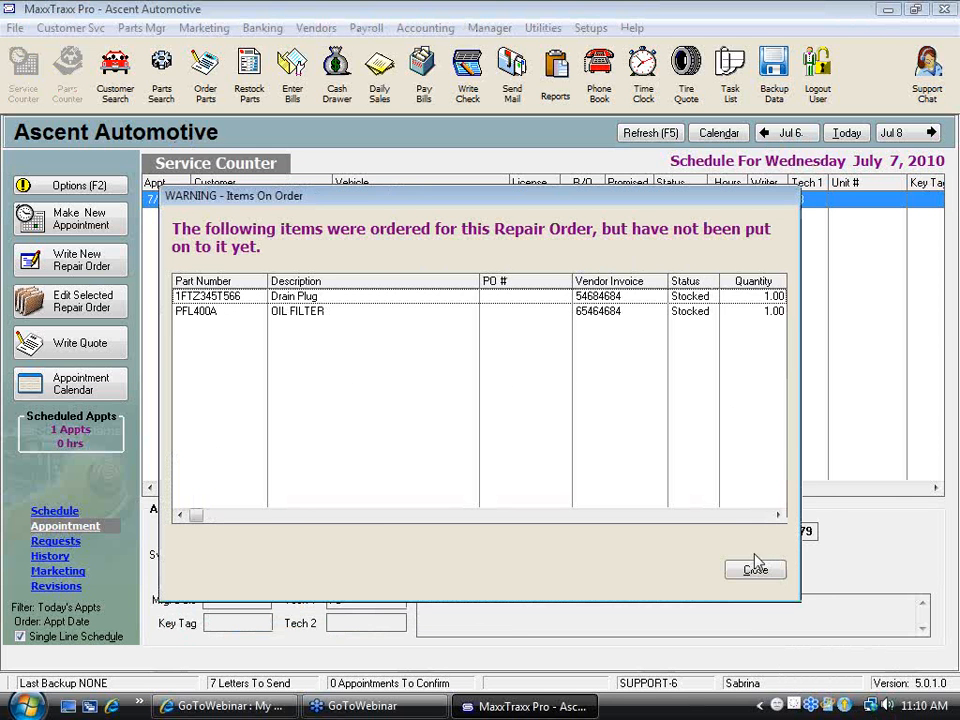
left_click(778, 574)
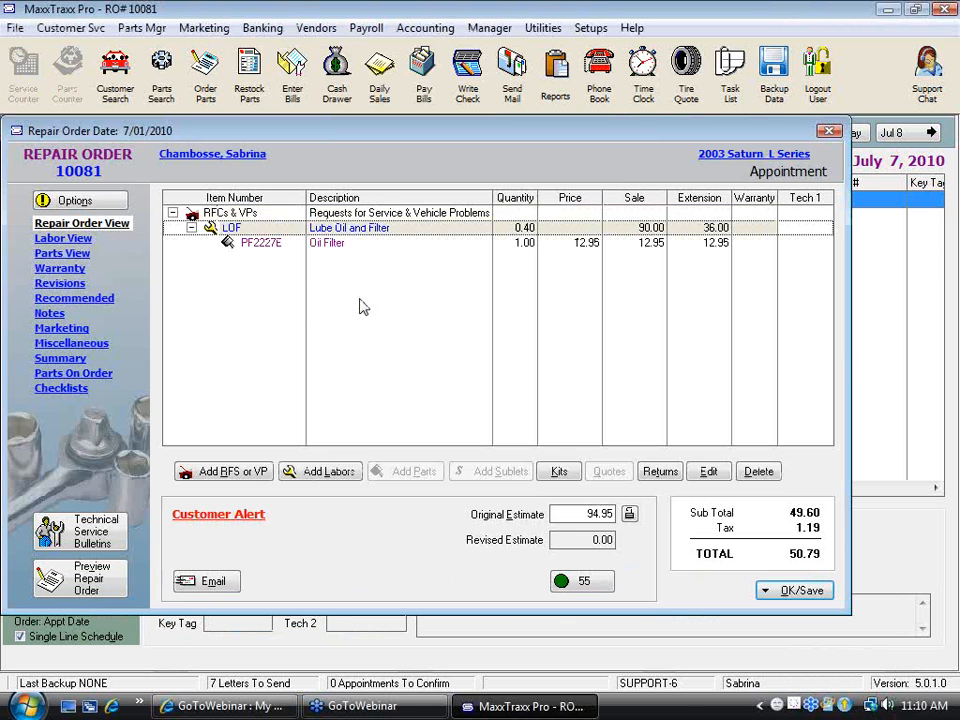
left_click(409, 471)
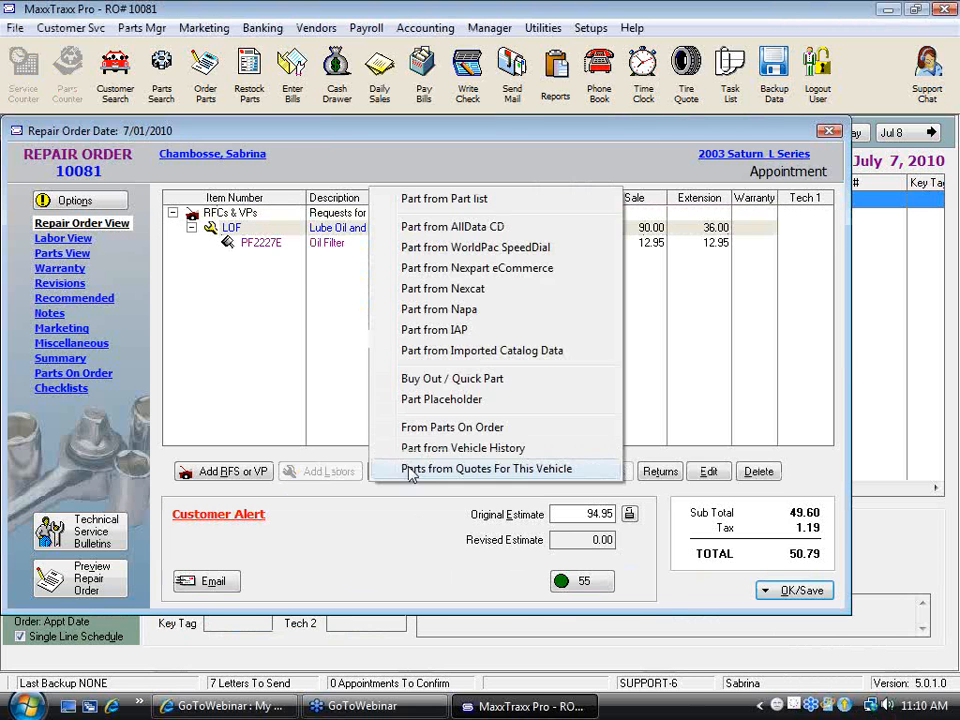
left_click(488, 200)
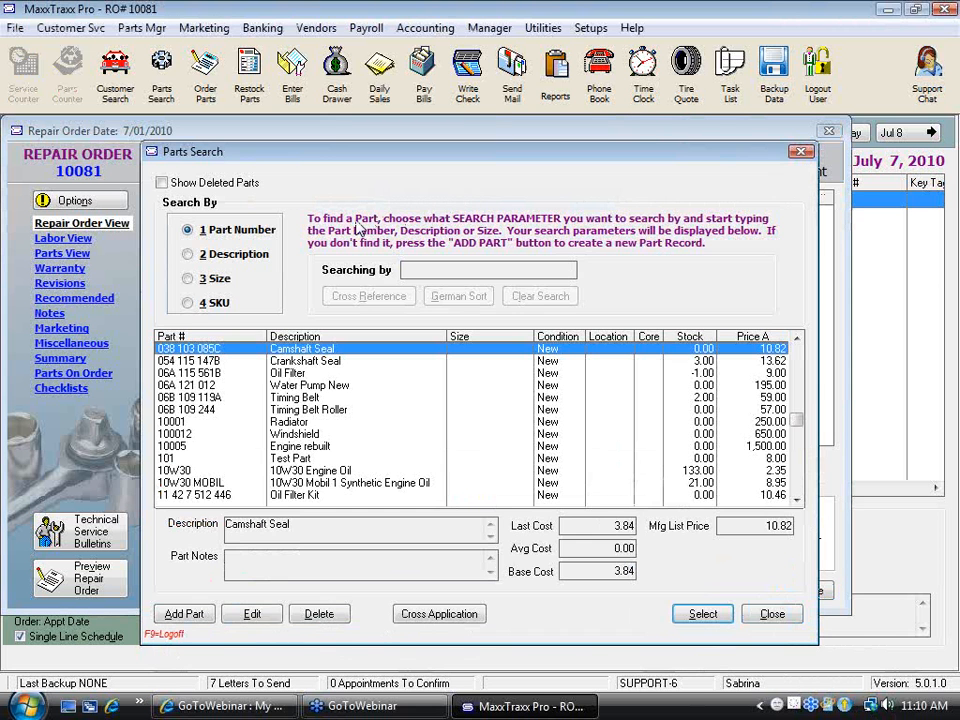
Find the part by SKU 12345 and add the oil filter to the repair order with quantity 1
left_click(188, 305)
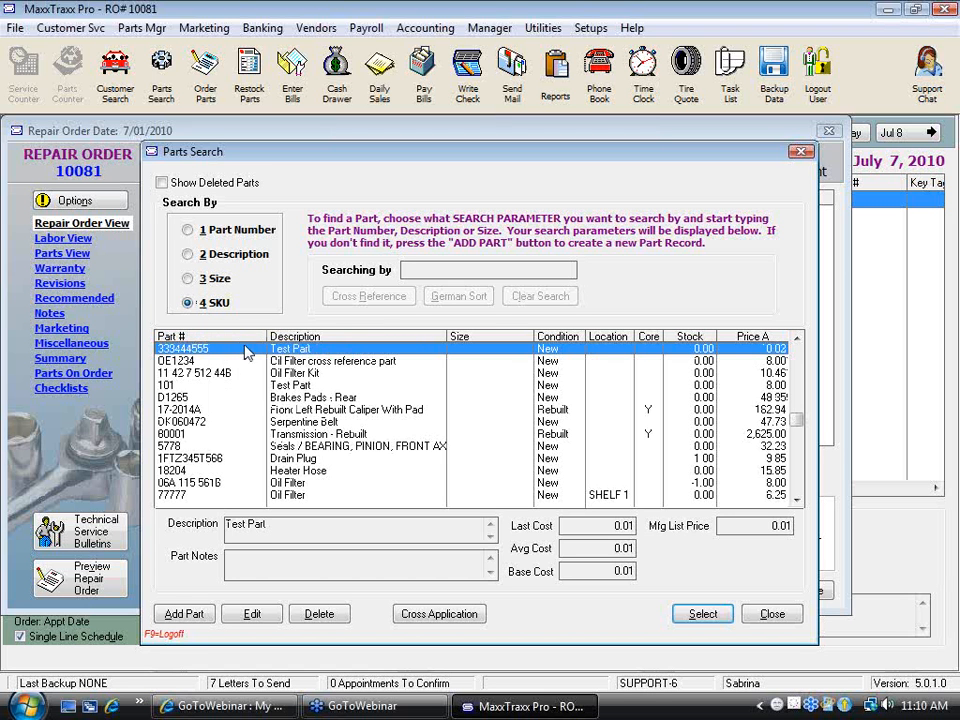
type("1234")
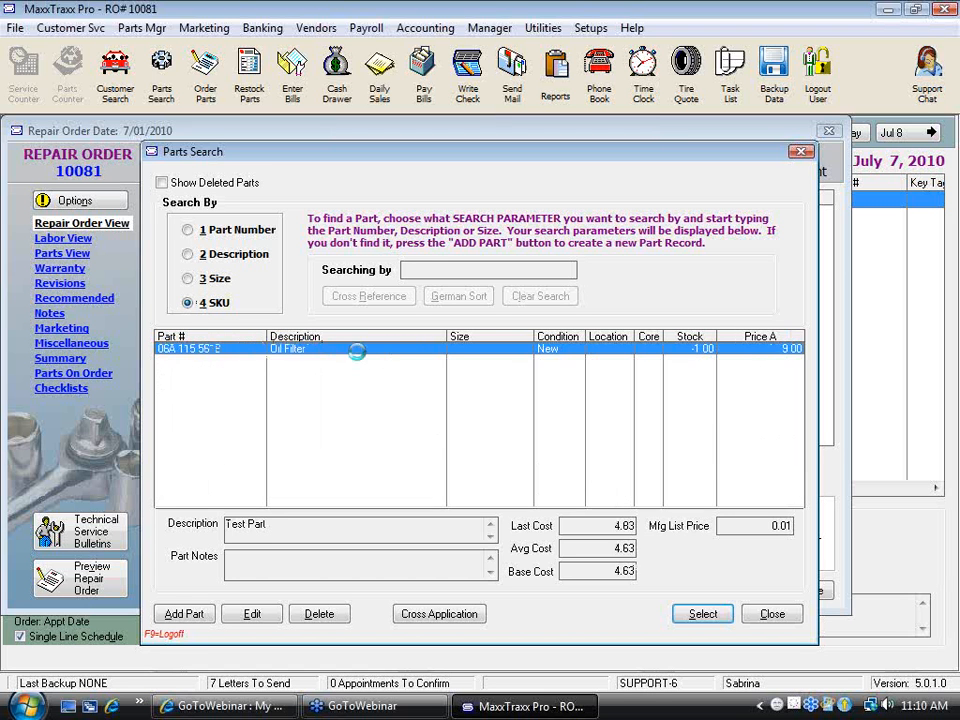
type("5")
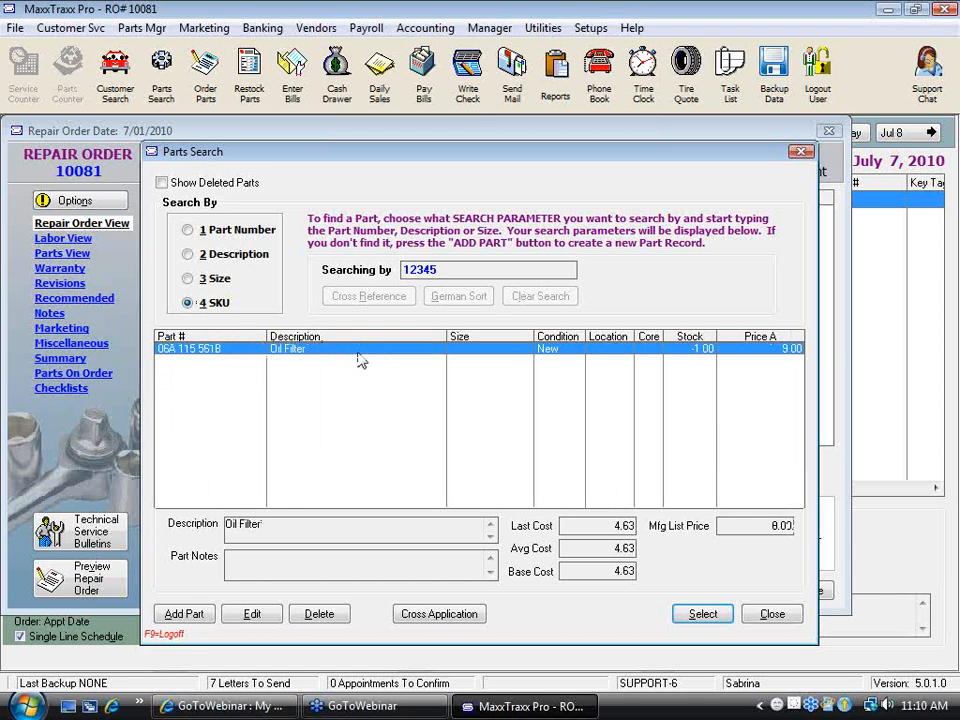
double_click(250, 349)
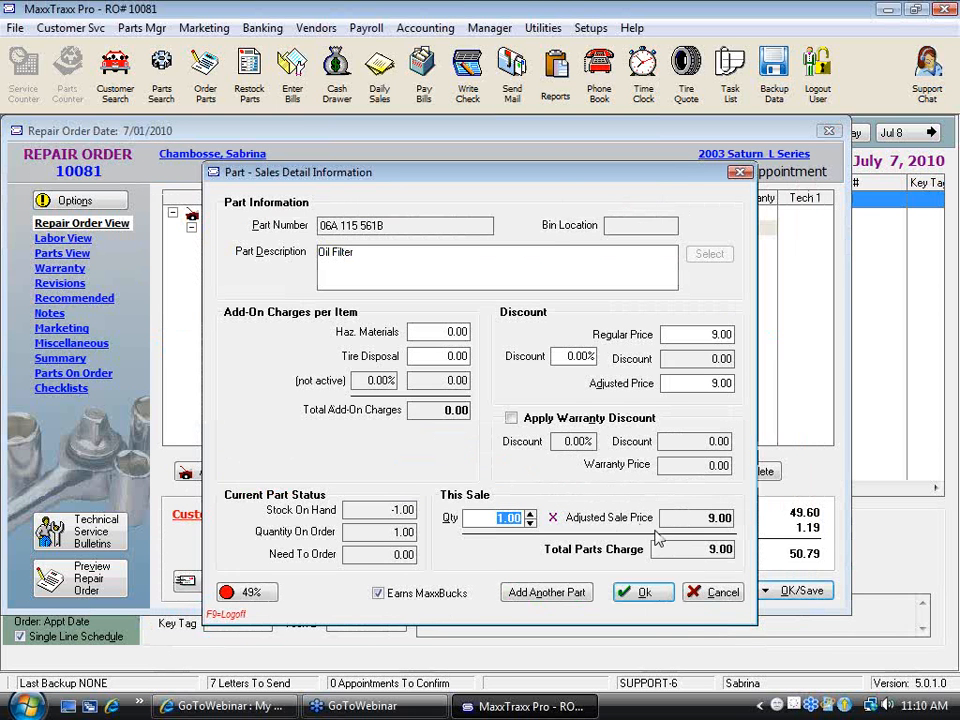
left_click(657, 600)
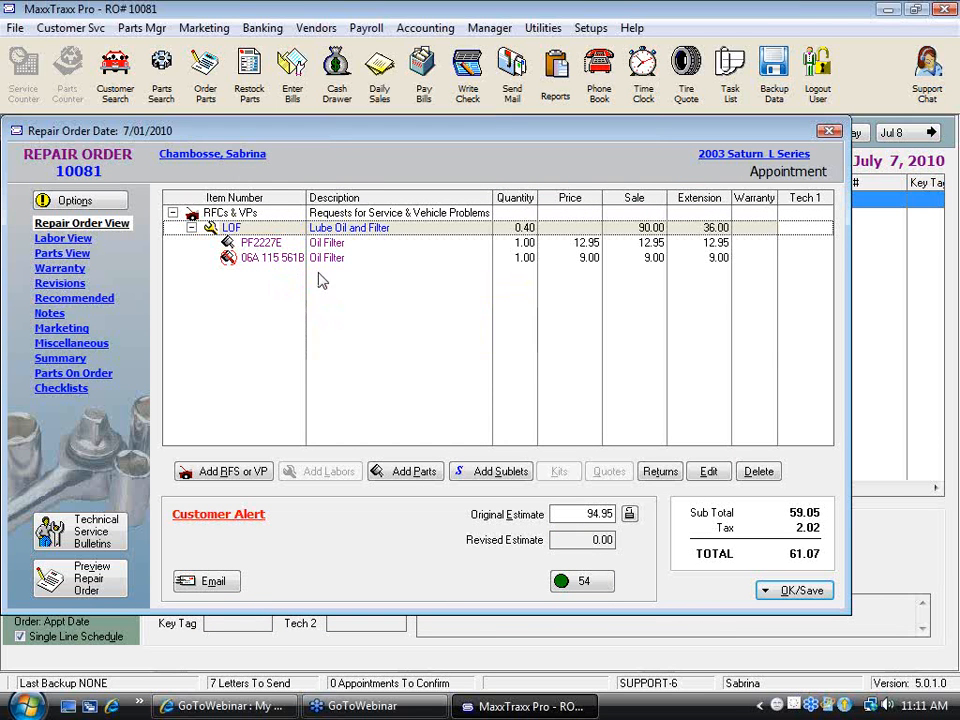
Delete the oil filter 06A 115 561B from the repair order, then save the order only and close it
left_click(342, 258)
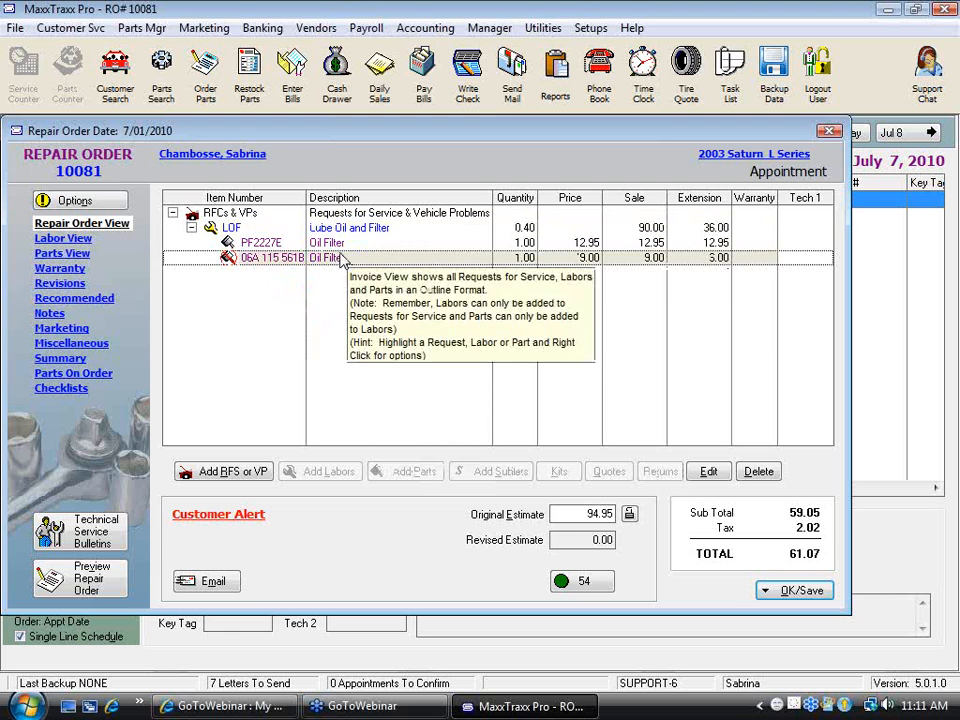
key("Delete")
left_click(443, 385)
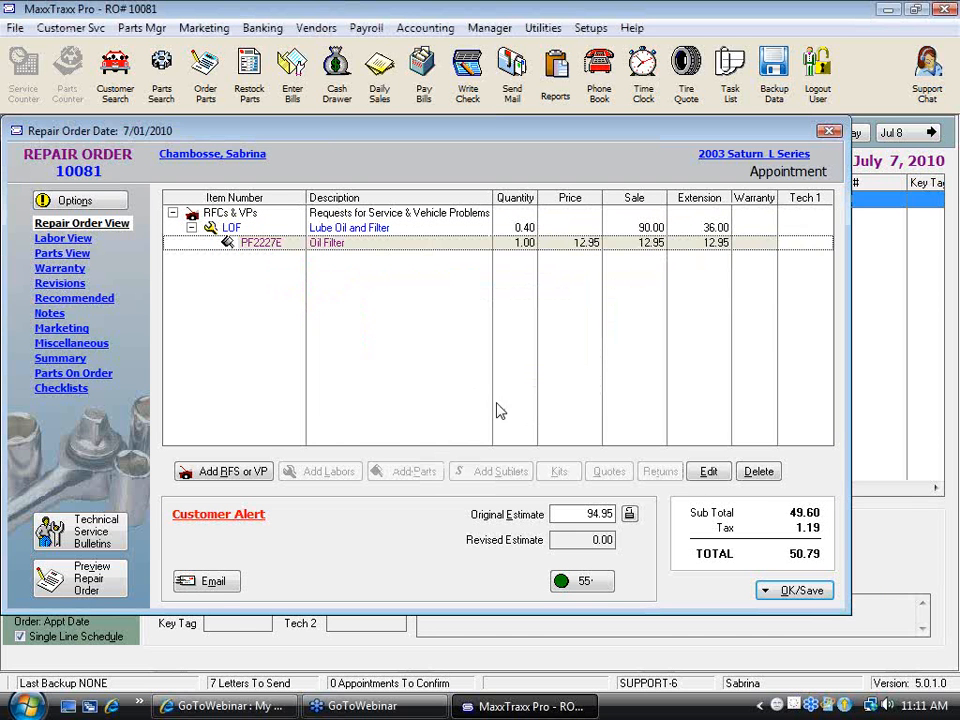
left_click(798, 591)
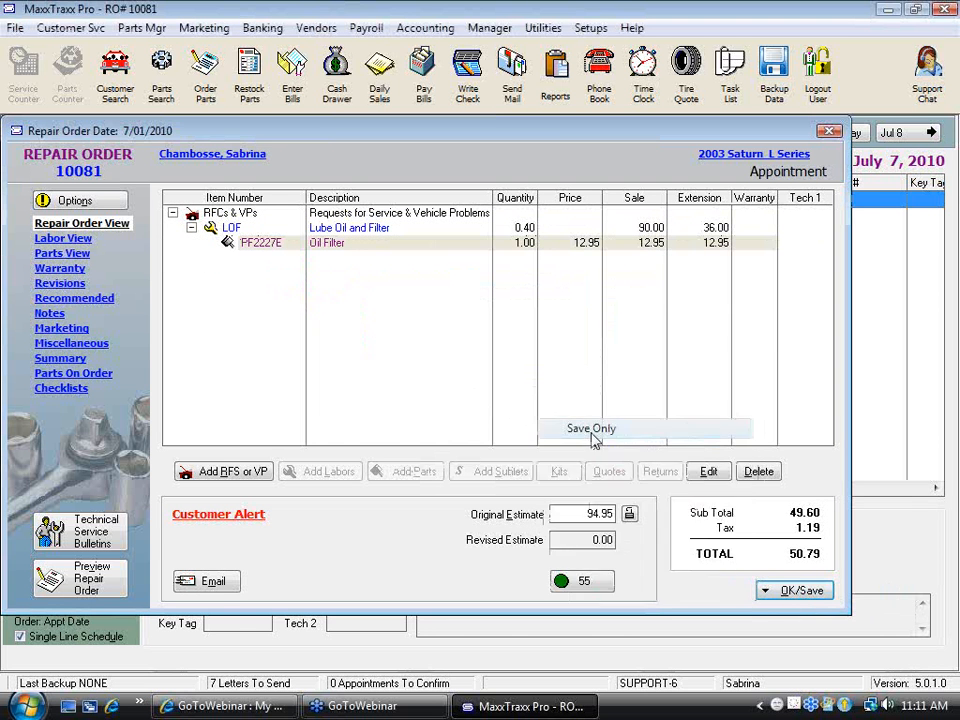
left_click(580, 429)
left_click(729, 572)
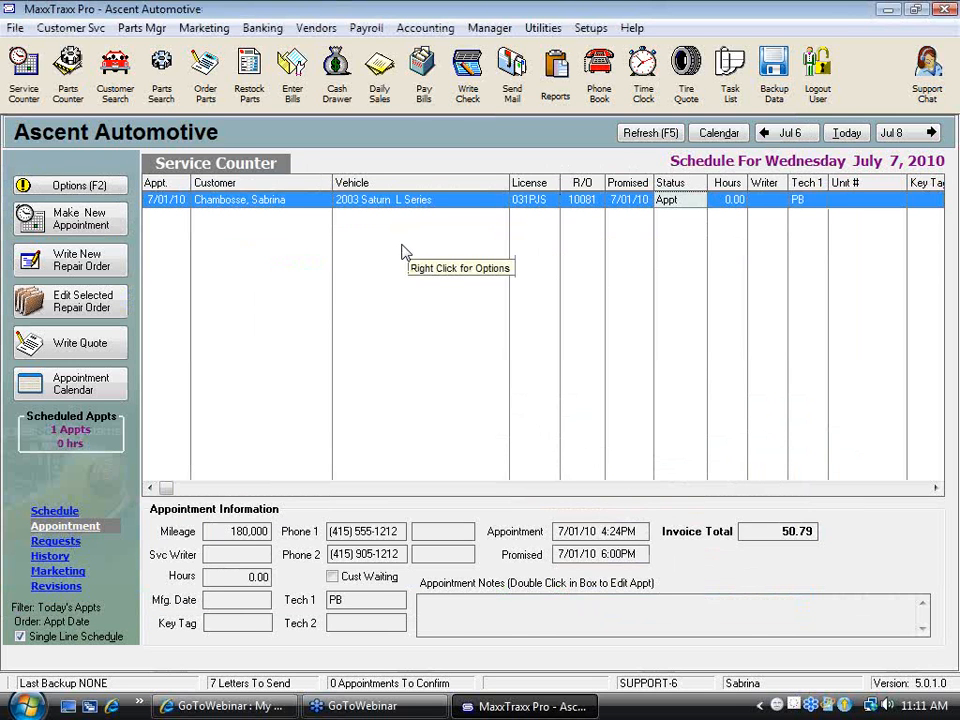
Try to search the parts by part number 067 and clear the search
left_click(205, 75)
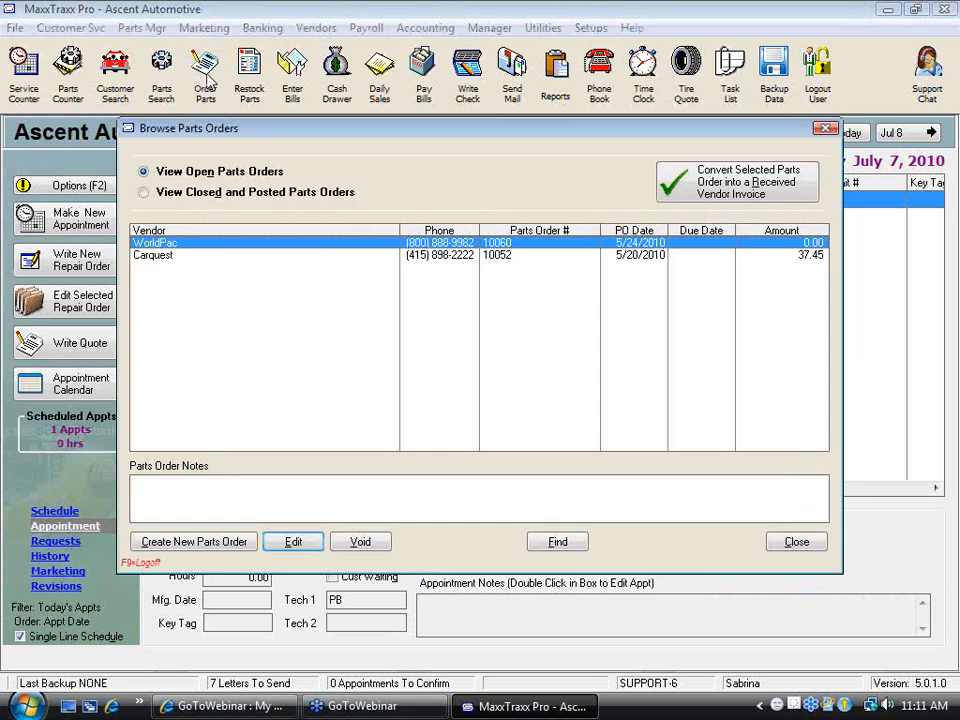
left_click(805, 543)
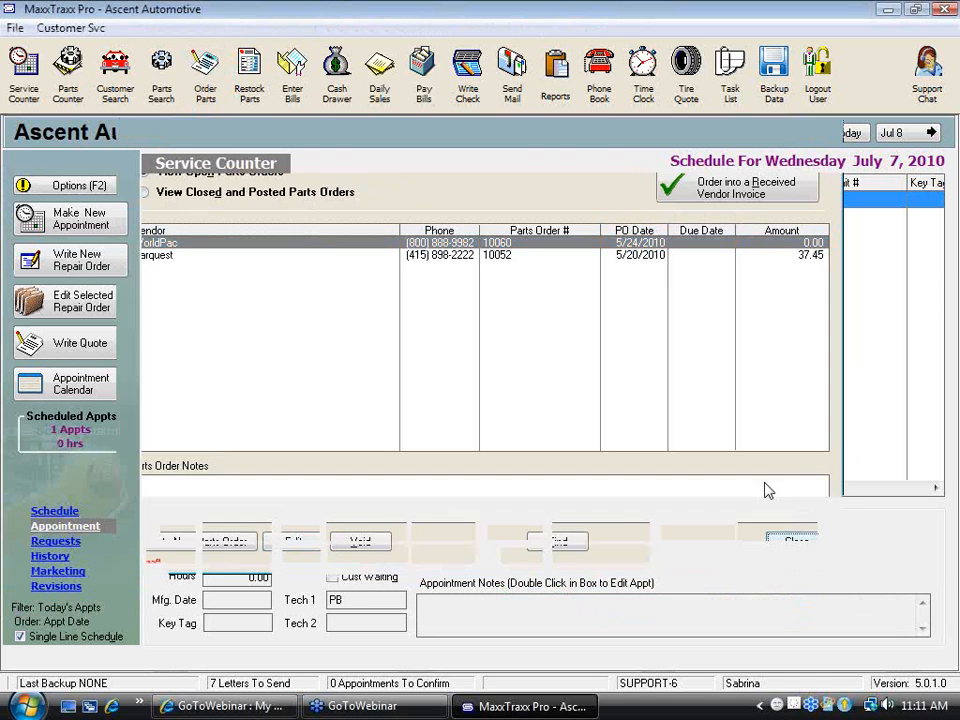
left_click(161, 75)
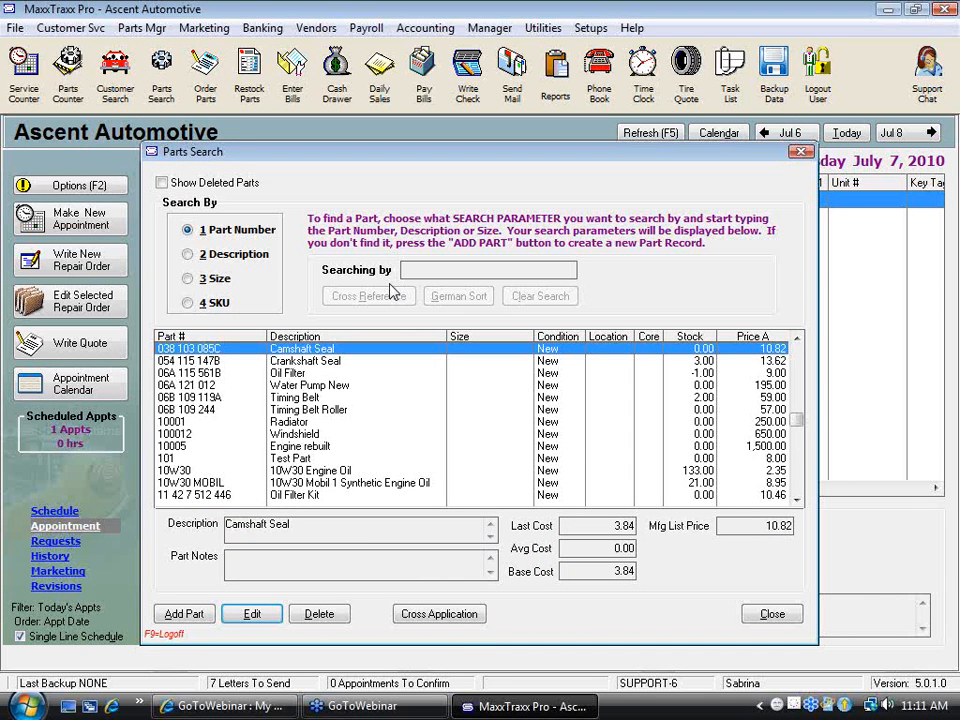
type("067")
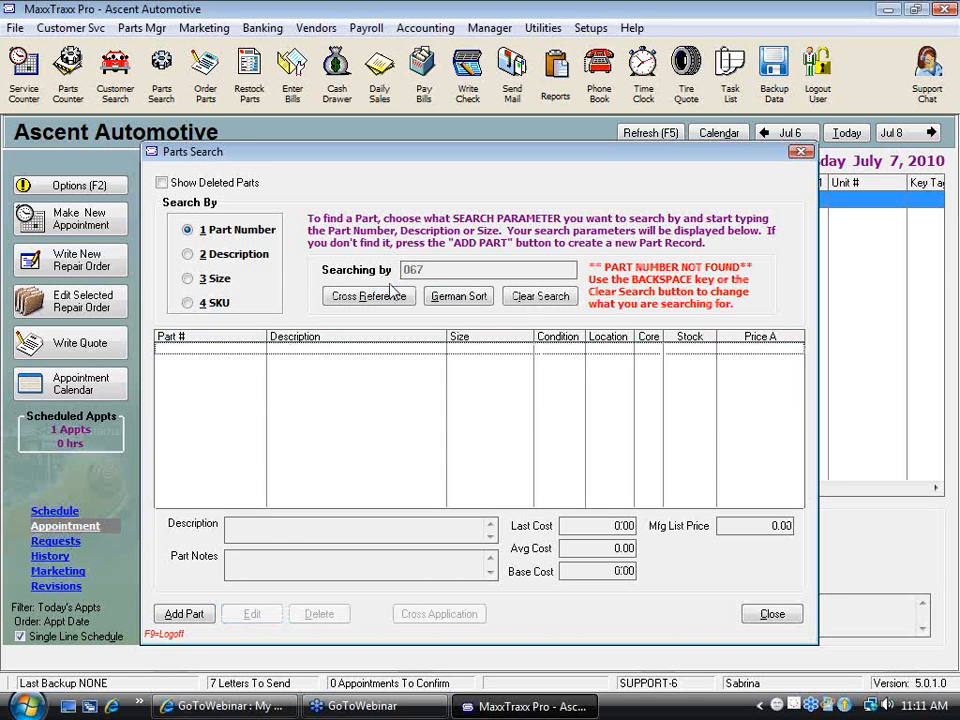
key("BackSpace")
key("BackSpace")
key("BackSpace")
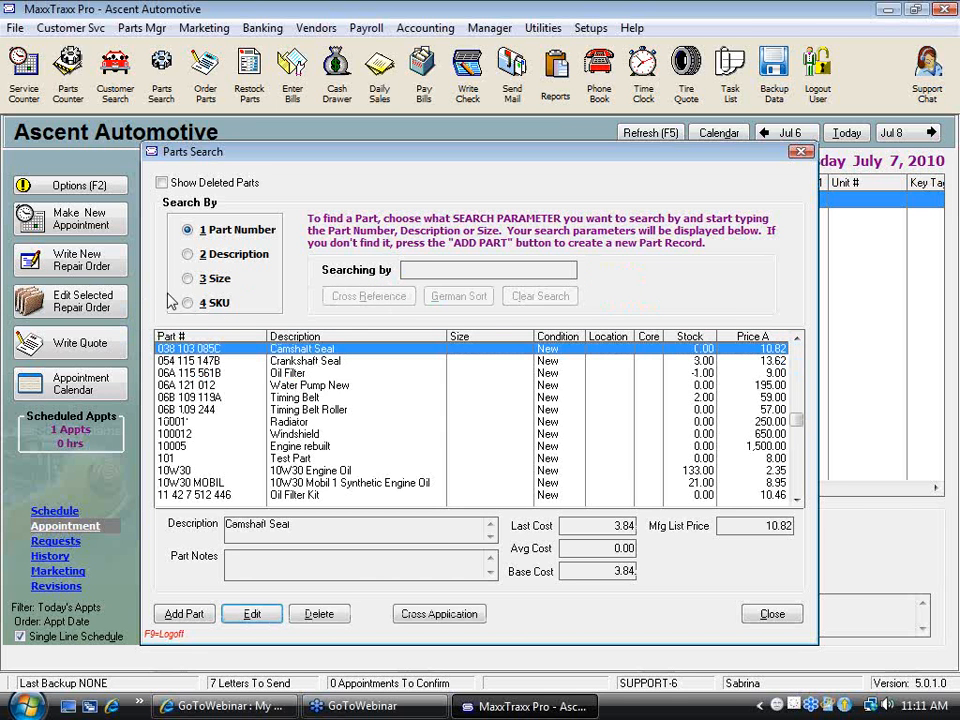
Search the parts by SKU 123 and open the oil filter's record to examine its SKU and description
left_click(187, 303)
type("12354")
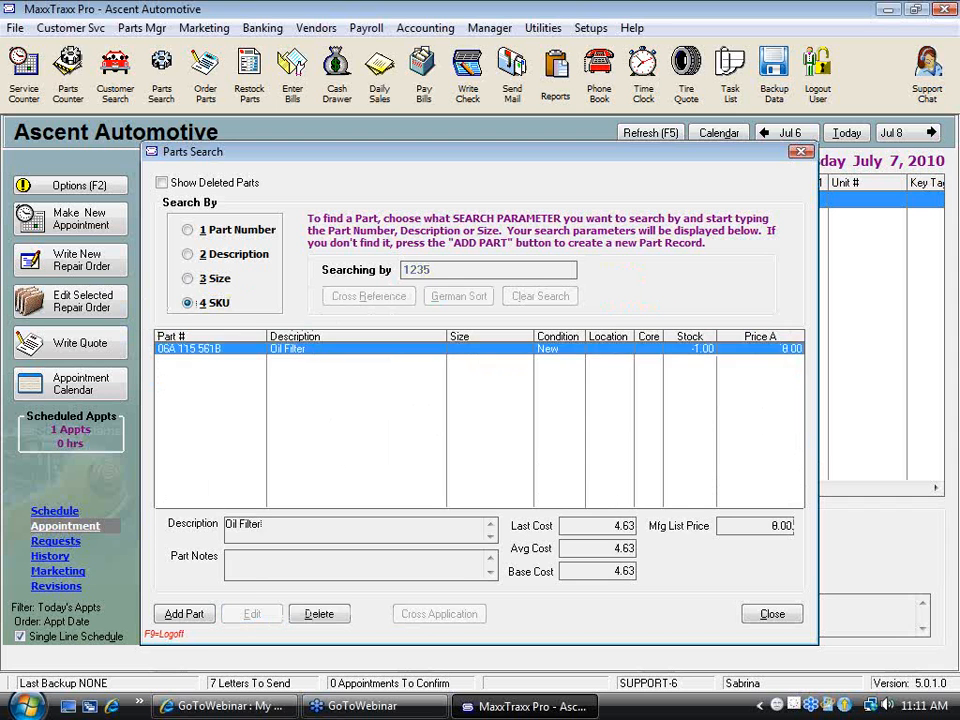
key("BackSpace")
key("BackSpace")
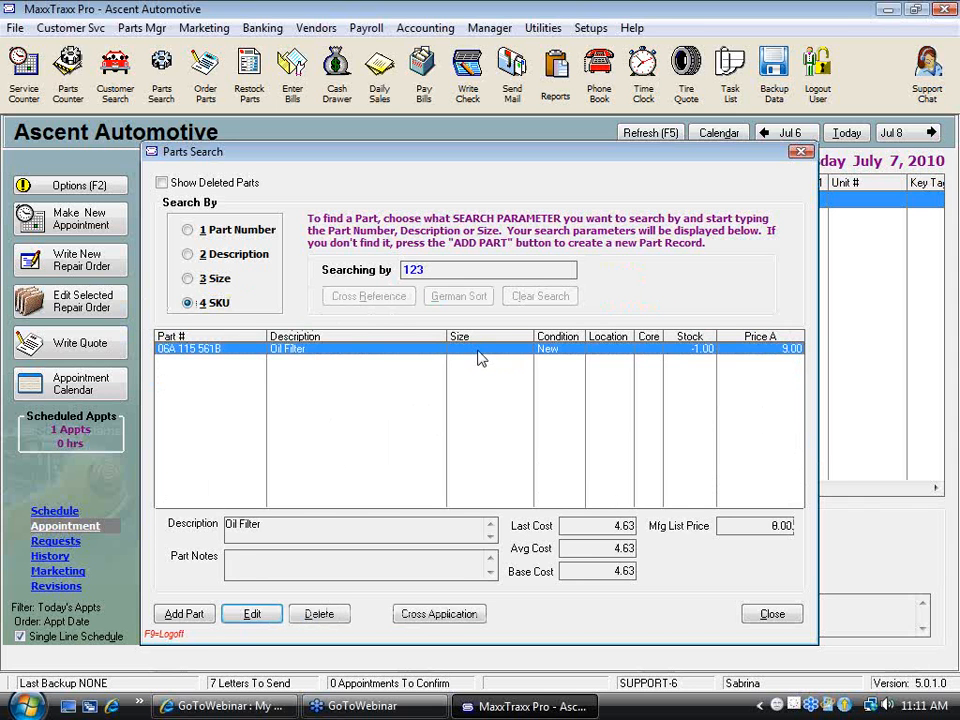
double_click(478, 352)
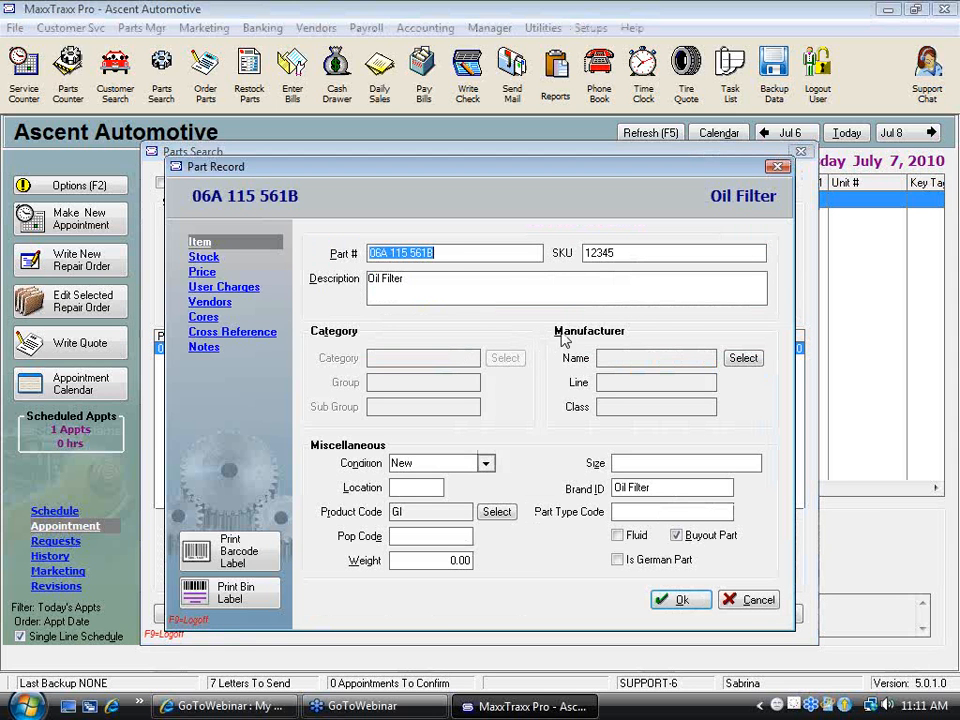
left_click_drag(630, 253, 560, 253)
left_click_drag(456, 285, 298, 276)
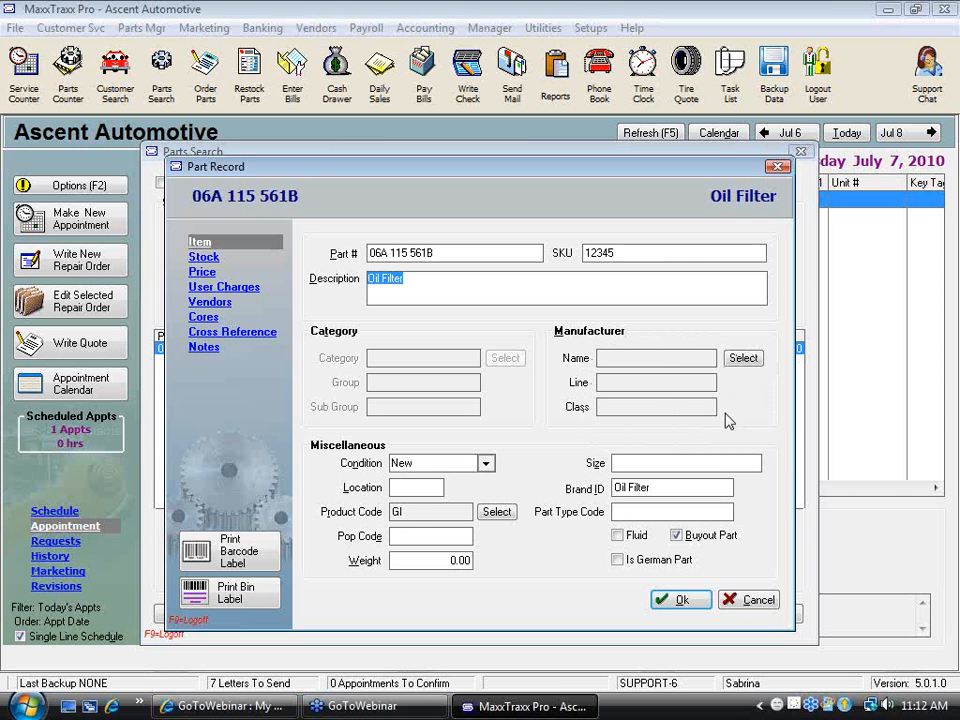
Examine the oil filter's manufacturer choices, condition options and location field in its part record
left_click(745, 362)
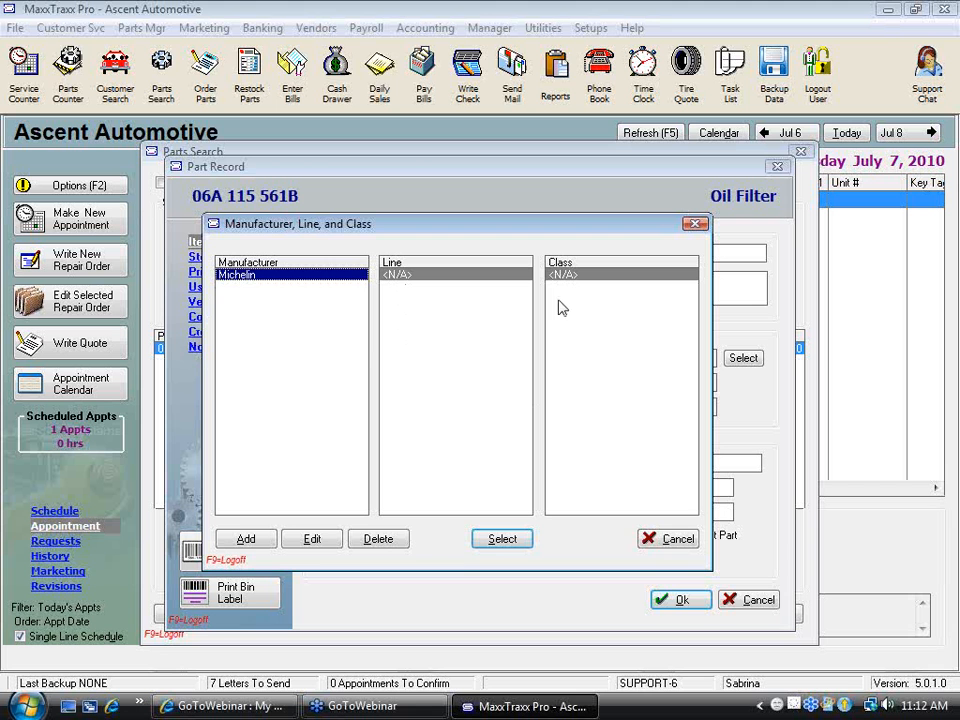
left_click(676, 541)
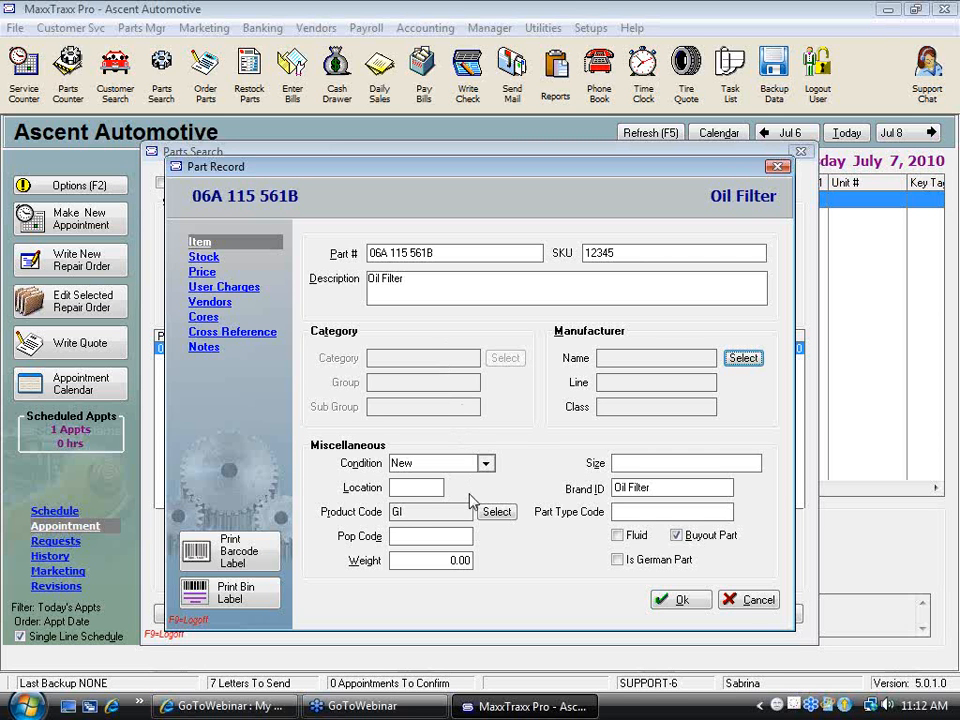
left_click(461, 250)
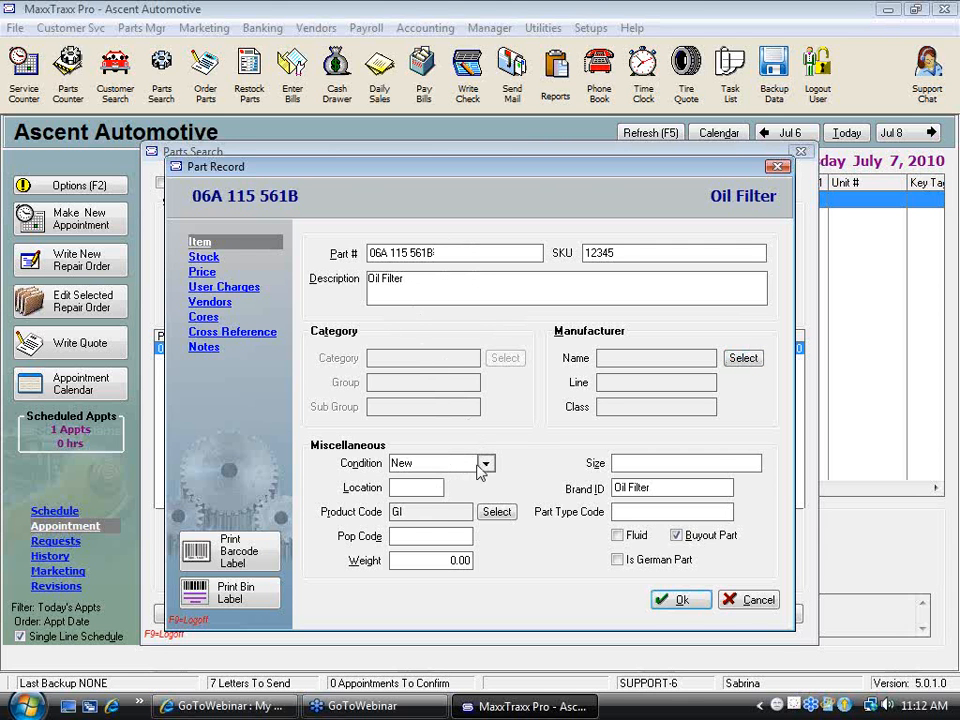
left_click(487, 464)
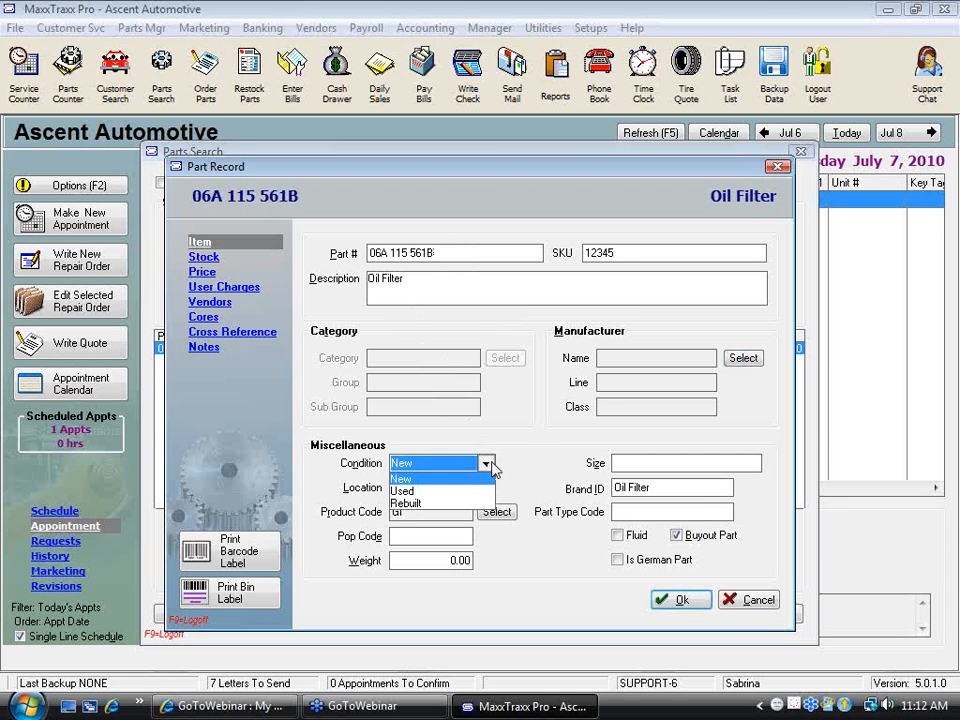
left_click(489, 465)
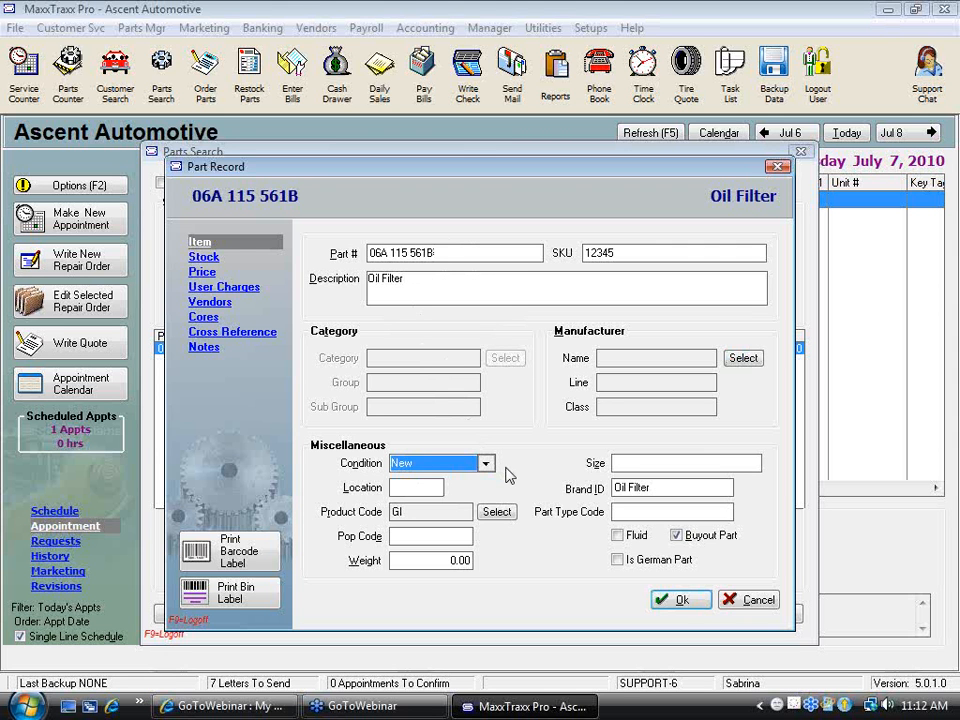
left_click(436, 487)
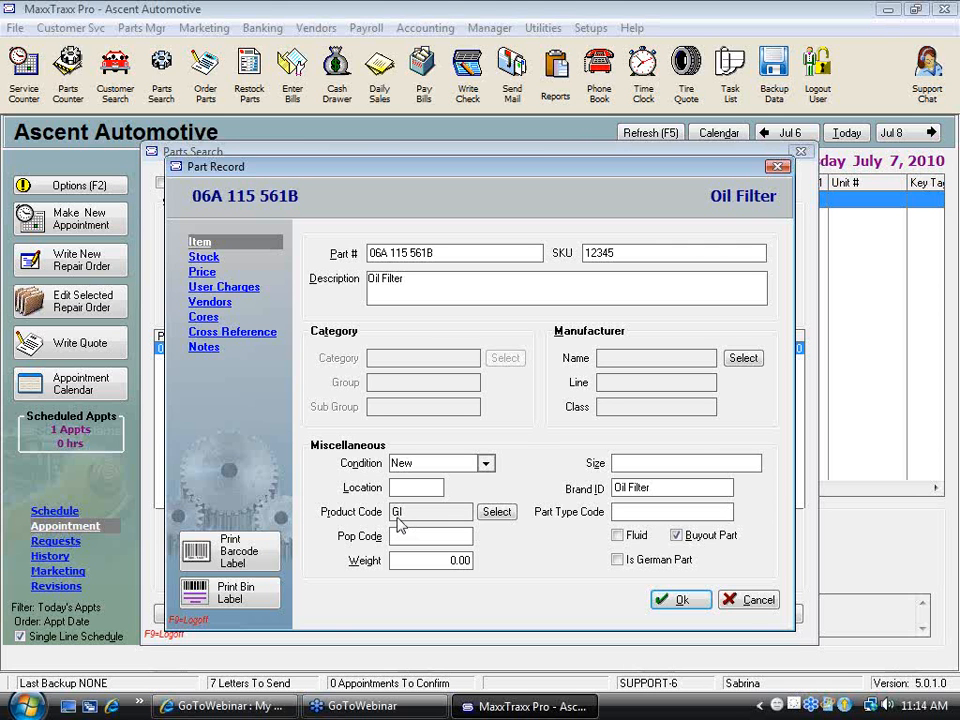
Compare the asset, income and COGS accounts of the FILTER, GI and TIRES product codes, then close the product code list
left_click(505, 518)
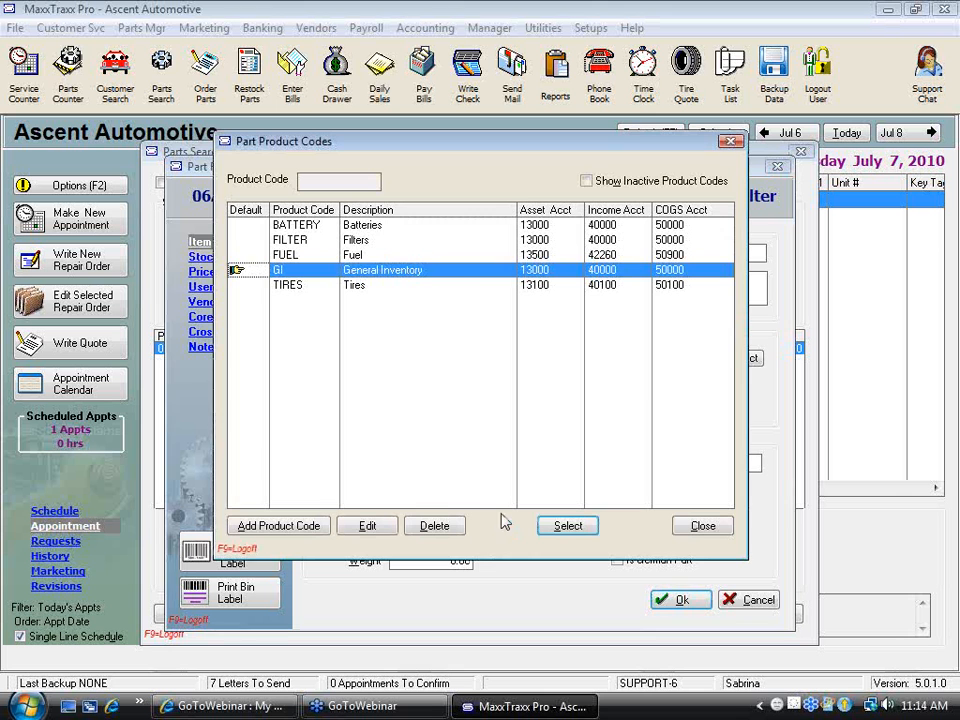
left_click(360, 243)
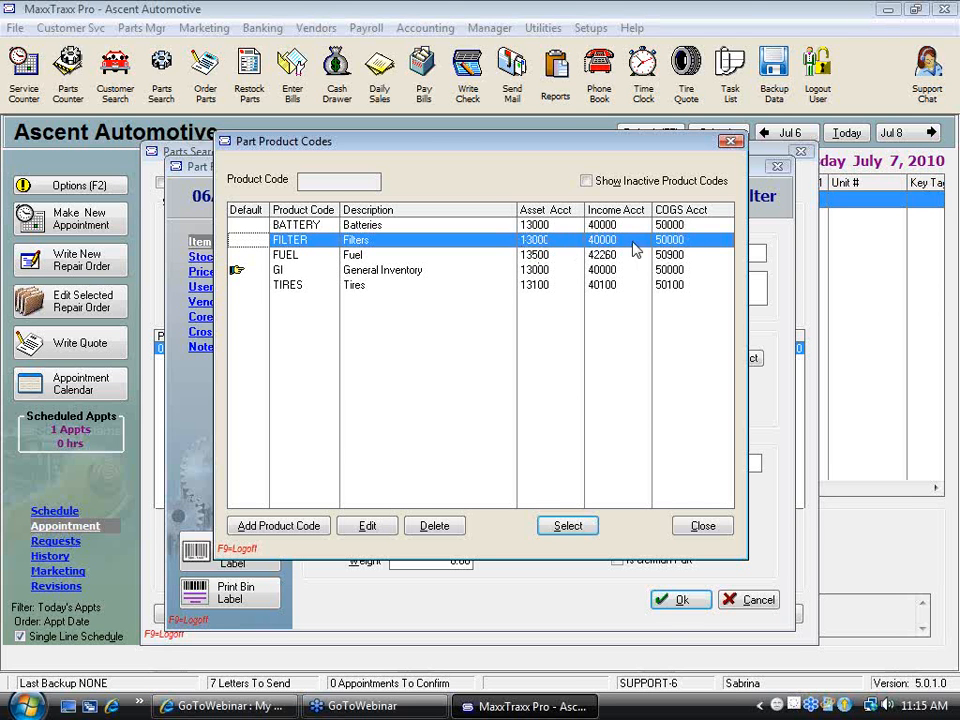
left_click(538, 270)
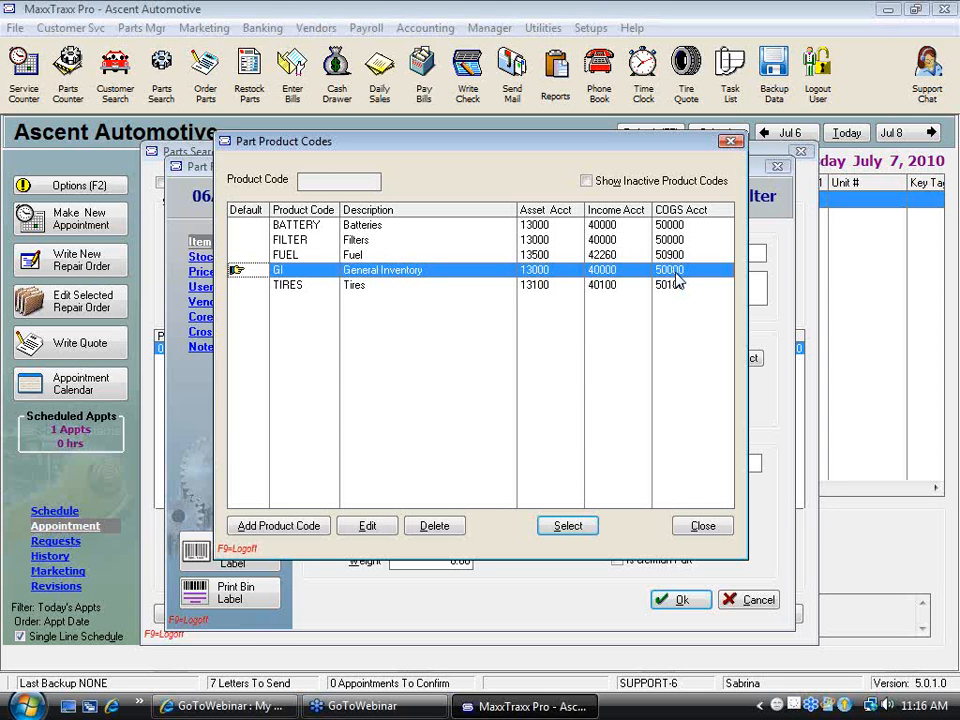
left_click(354, 290)
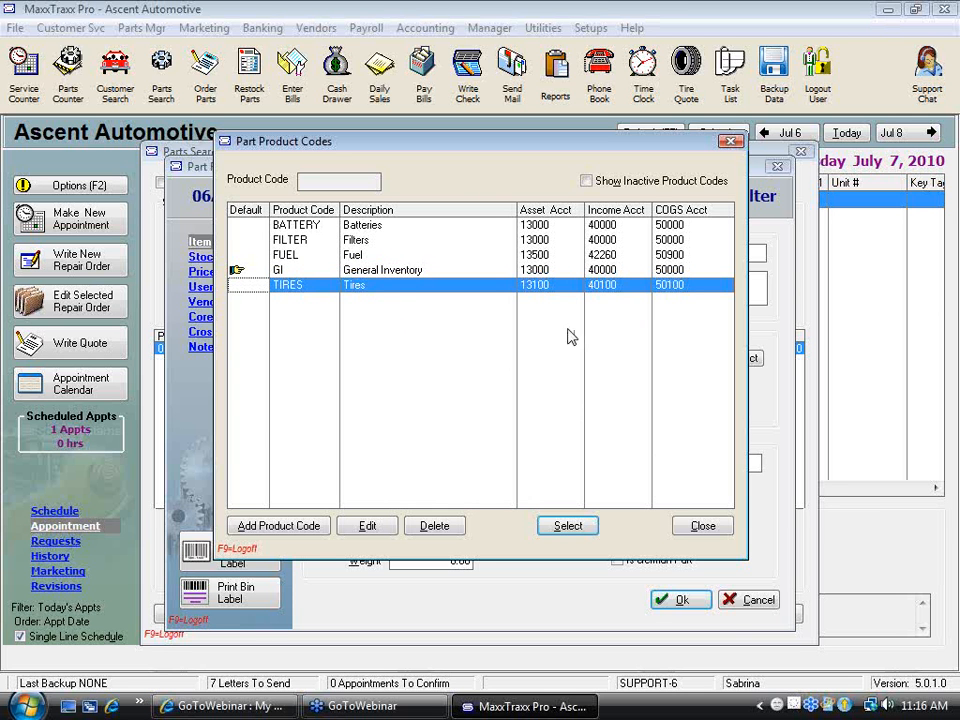
left_click(388, 272)
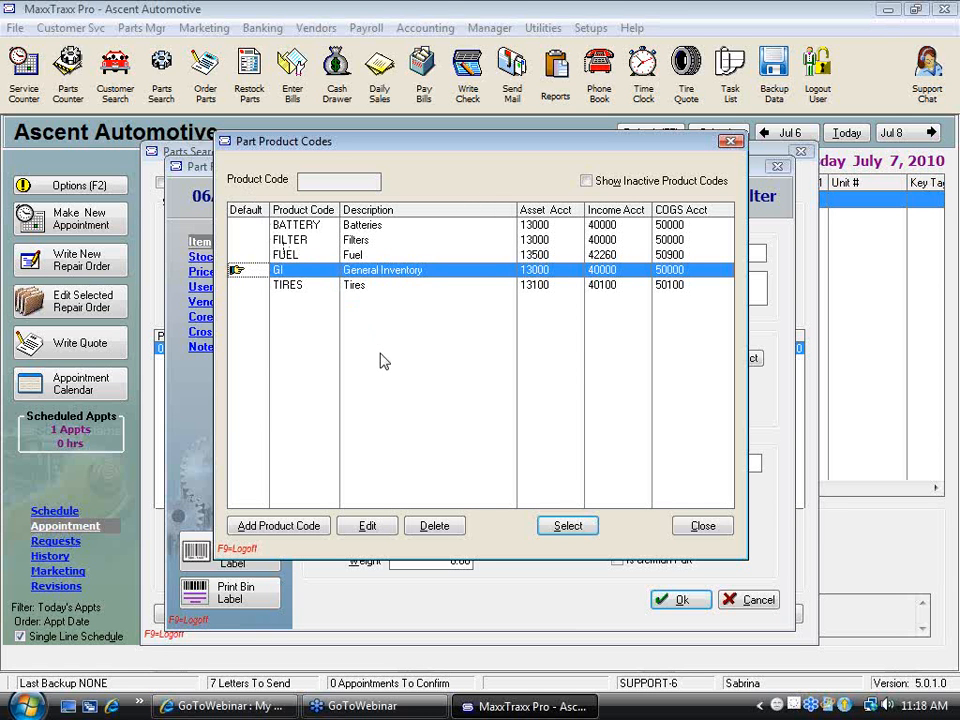
left_click(708, 528)
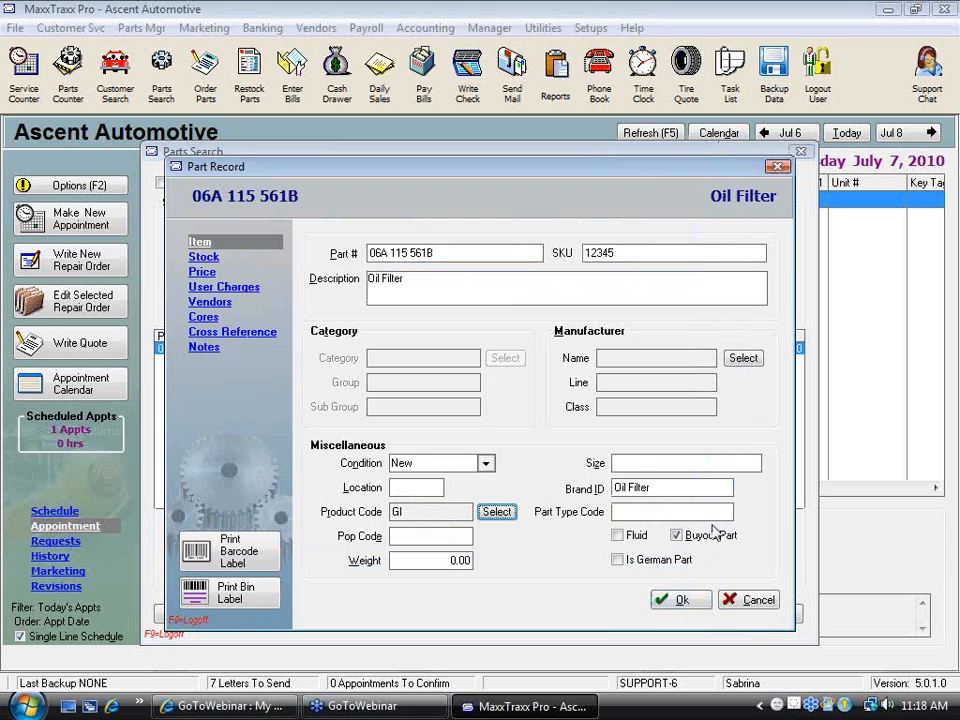
Review the BATTERY product code in the product code list, then close the list, the part record and the parts search
left_click(497, 512)
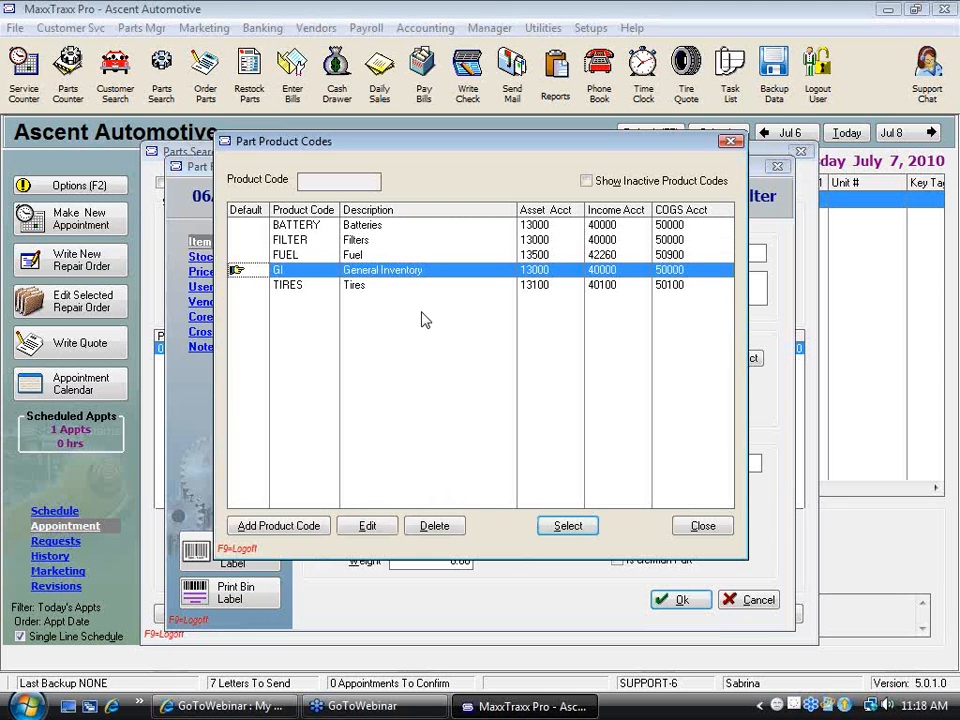
left_click(381, 227)
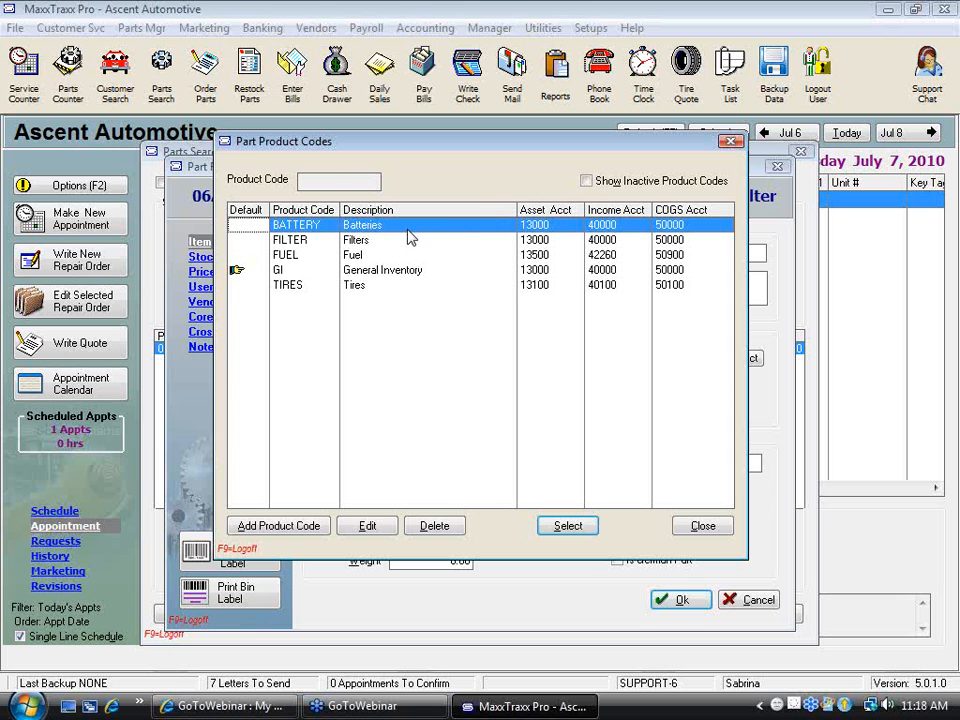
left_click(703, 525)
left_click(682, 601)
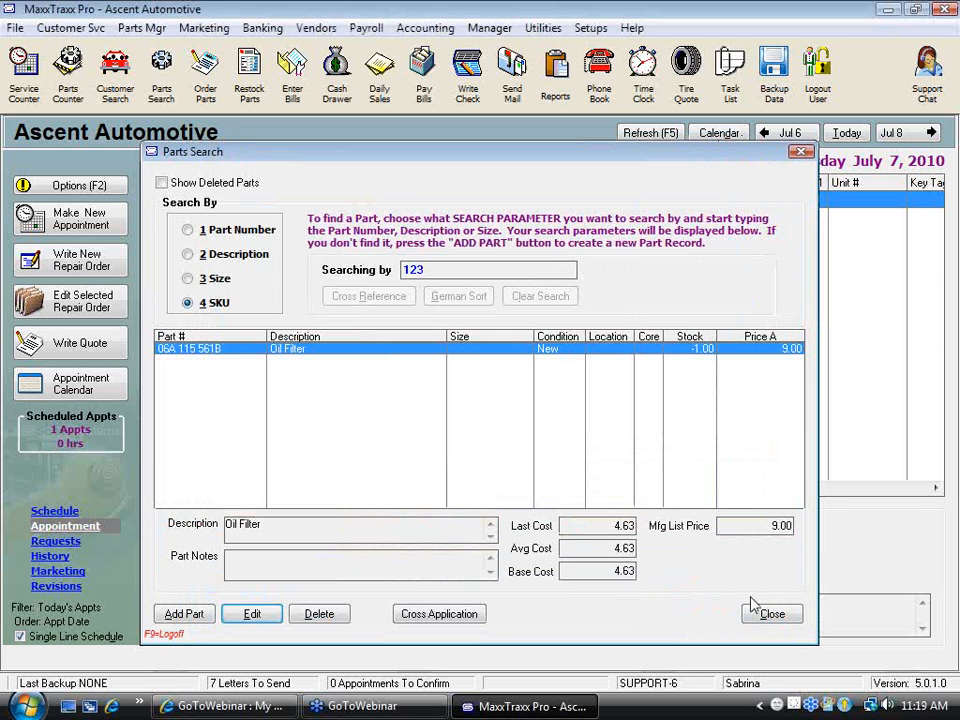
left_click(779, 616)
Run the Inventory Valuation summary report from the Inventory category, filtered by product code from battery to battery
left_click(555, 78)
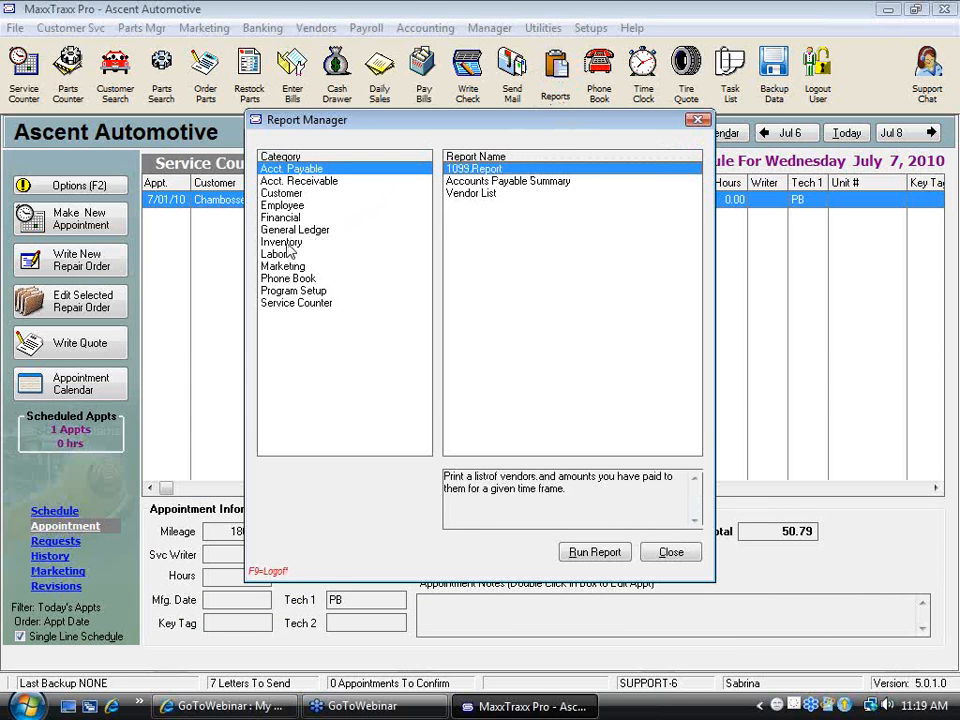
left_click(289, 243)
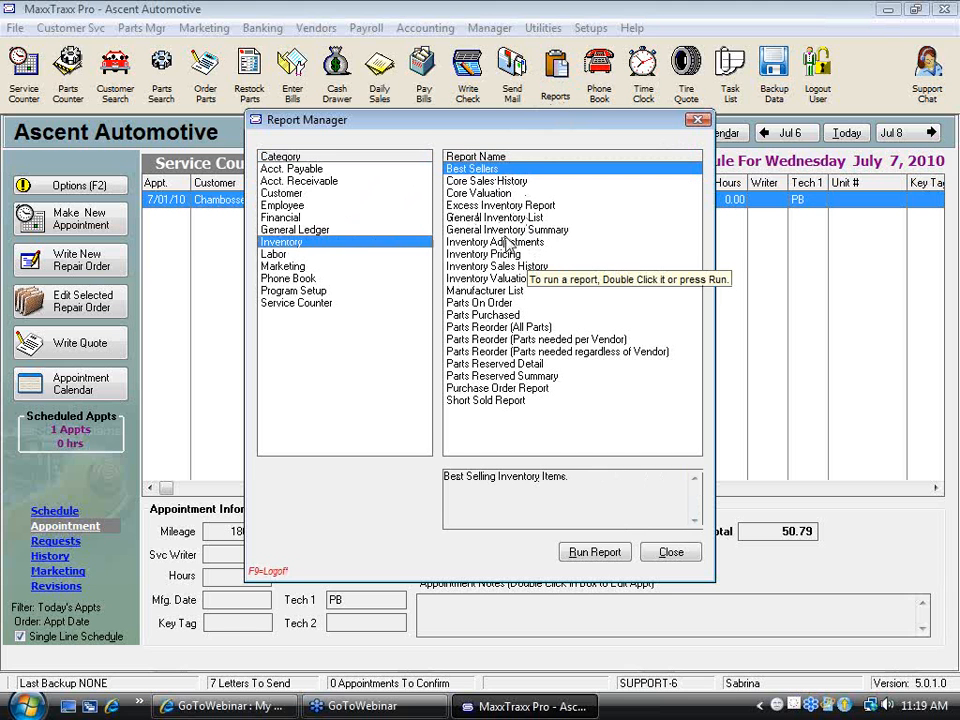
left_click(505, 280)
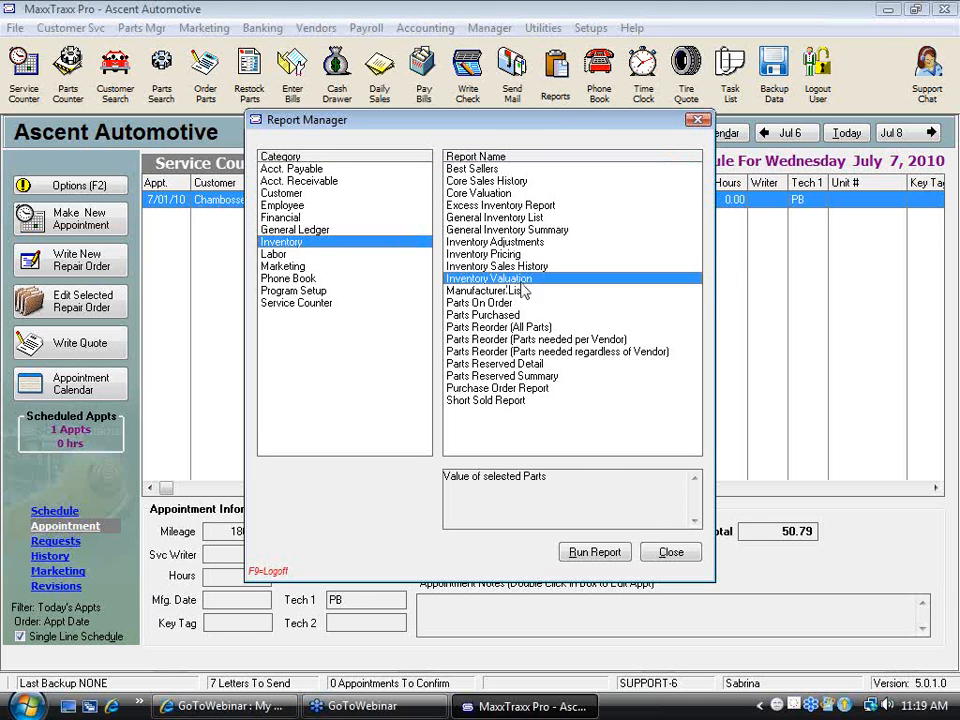
left_click(595, 552)
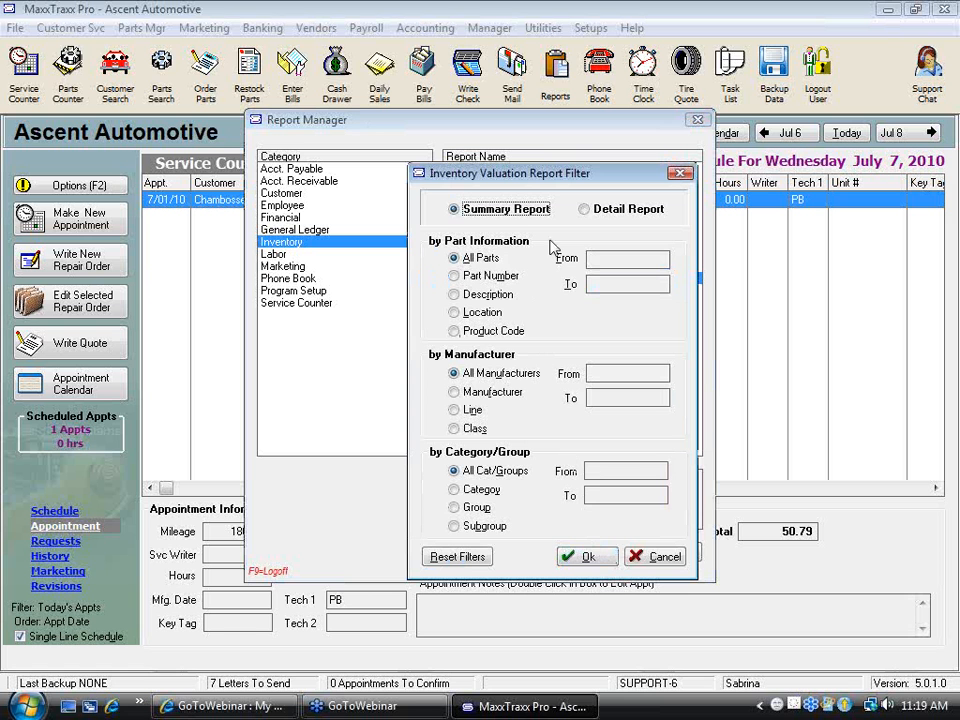
left_click(454, 331)
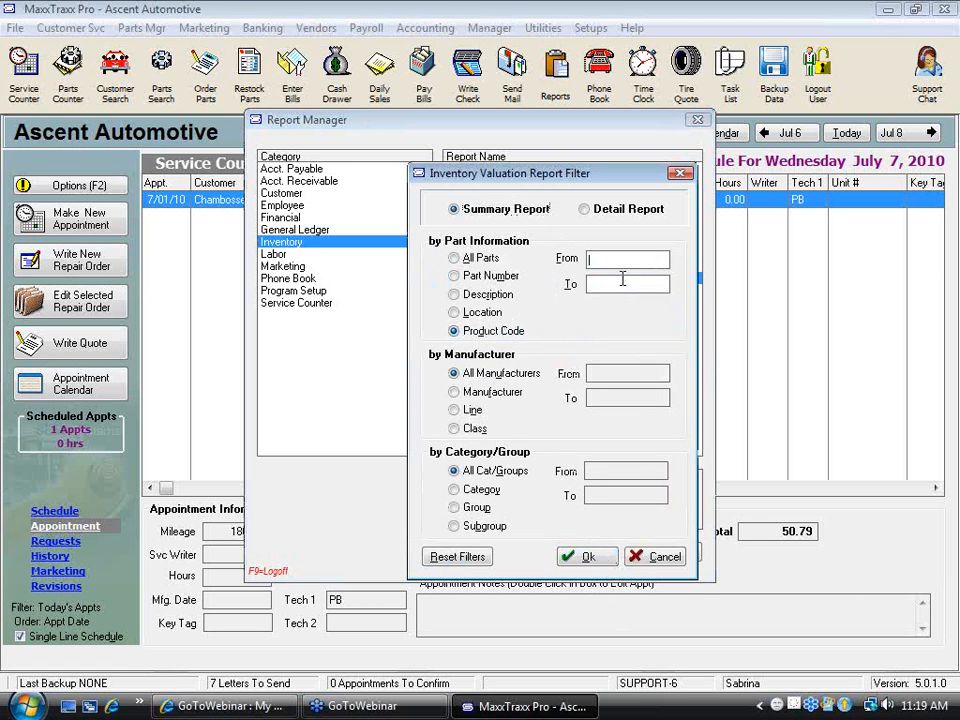
type("battery")
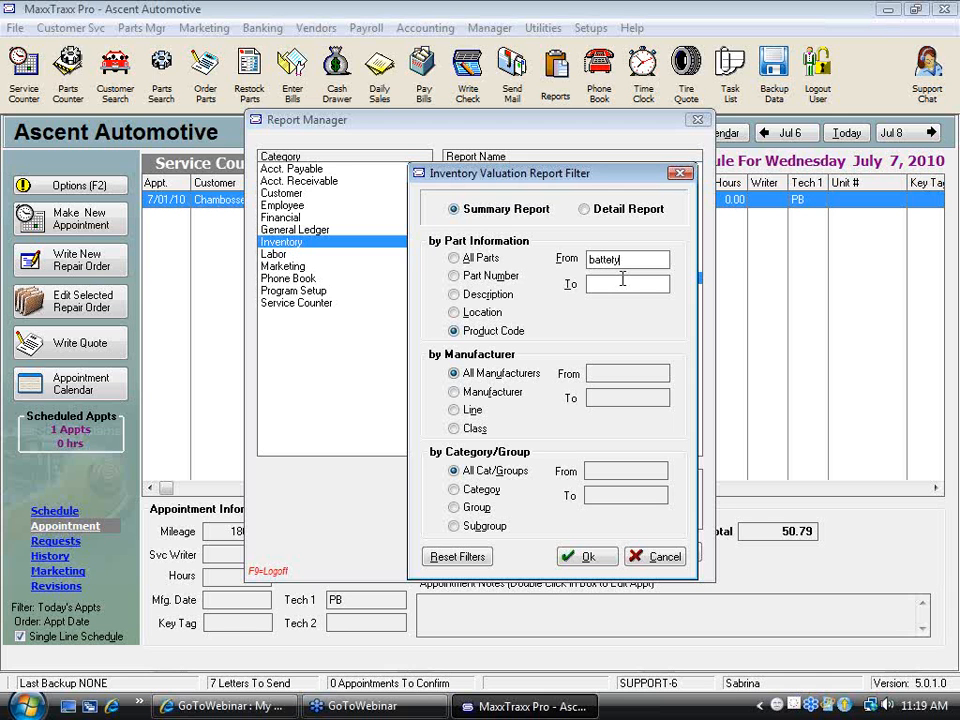
key("Tab")
type("battery")
left_click(590, 558)
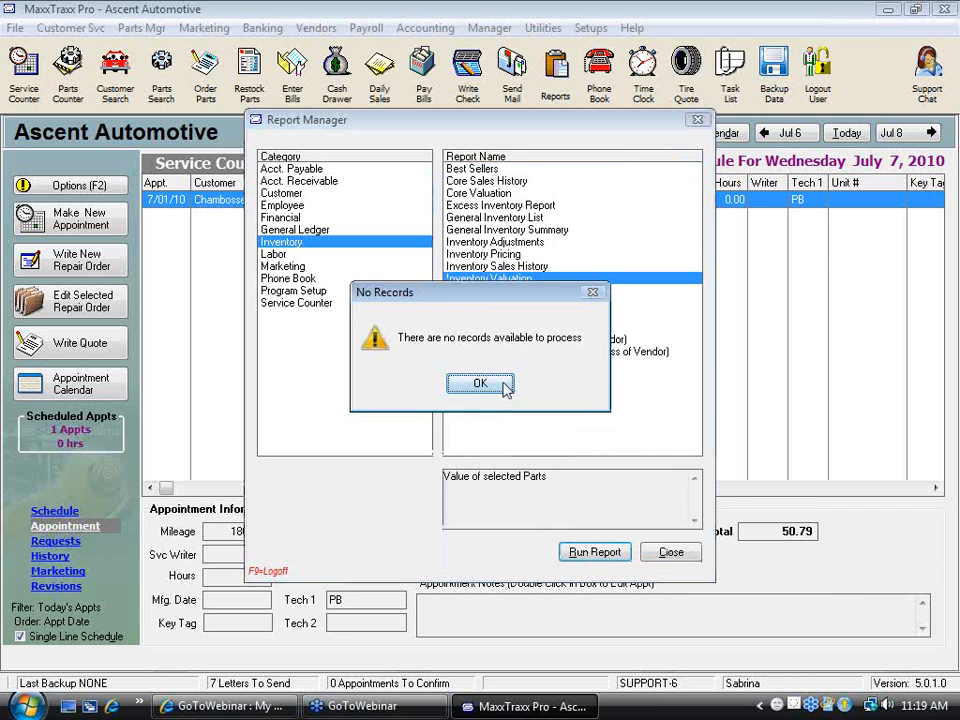
left_click(503, 386)
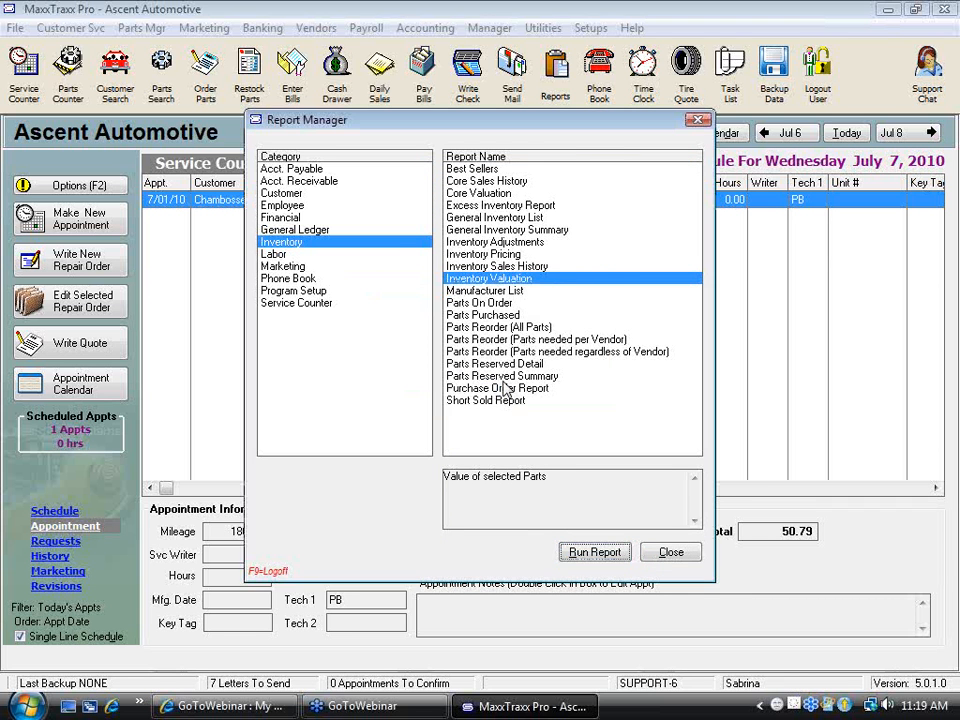
Examine the Inventory Valuation report's filter options again, then cancel the filter and close the Report Manager
double_click(518, 281)
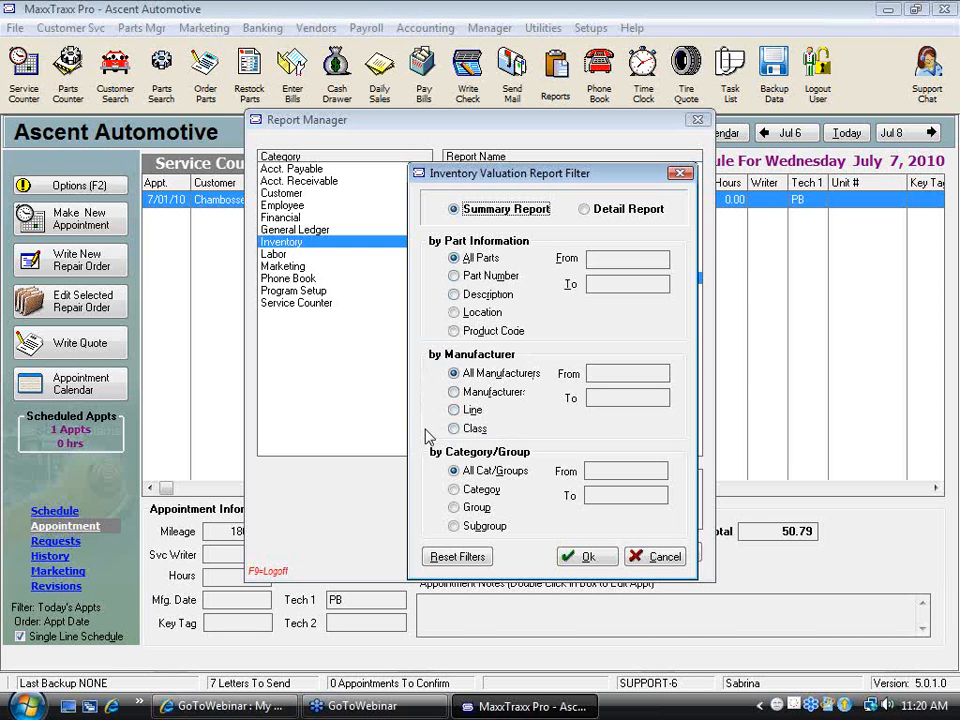
left_click(672, 558)
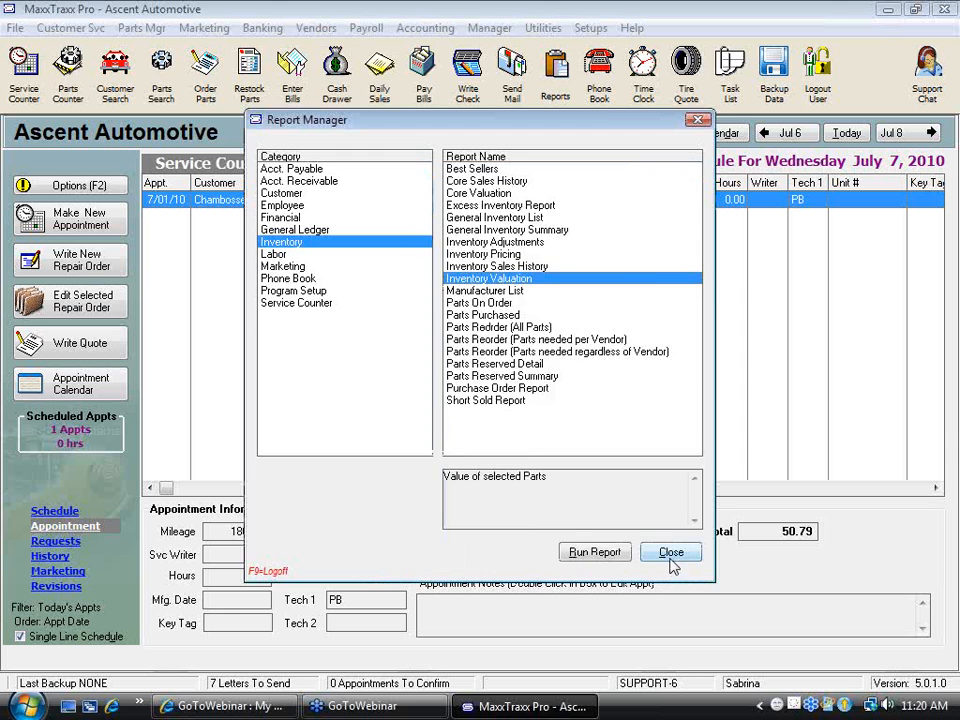
left_click(671, 553)
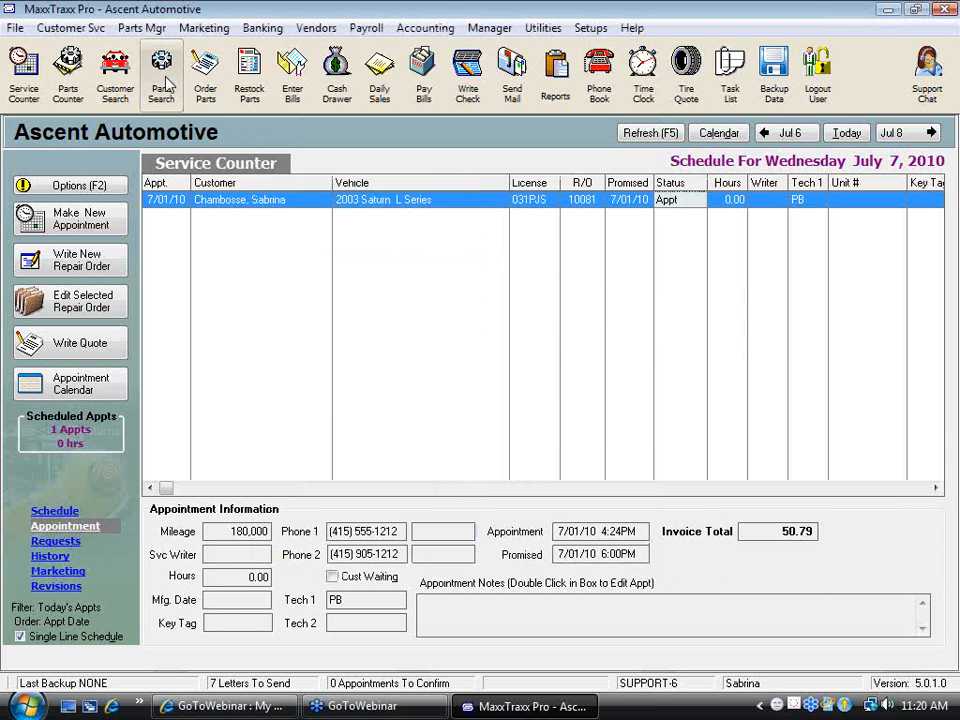
Search the parts by SKU 123 and reopen the oil filter's part record
left_click(165, 84)
left_click(188, 303)
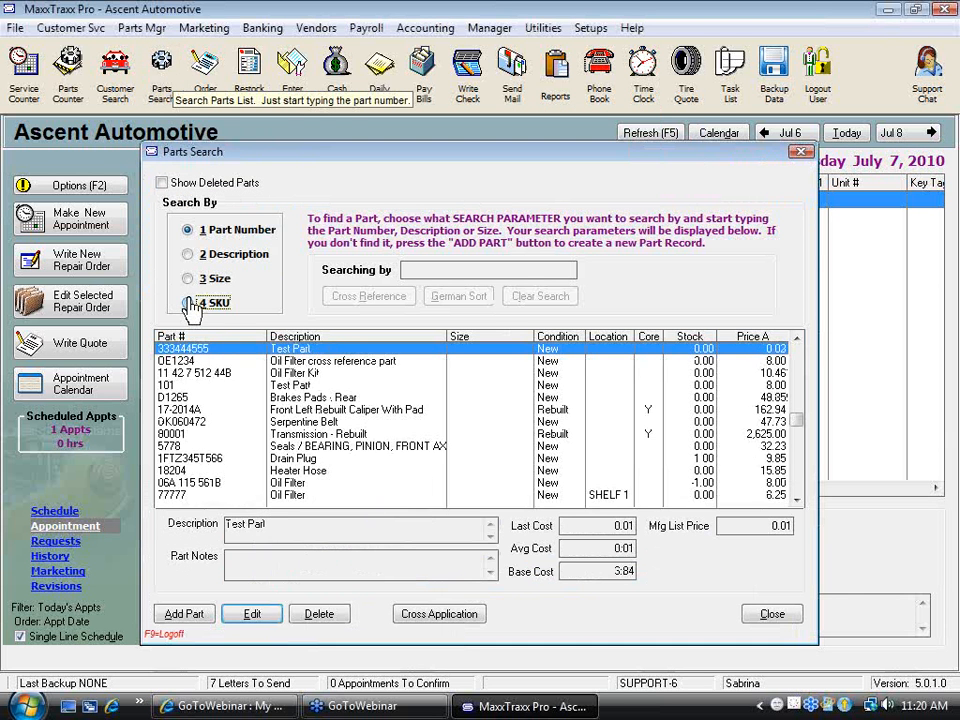
type("123")
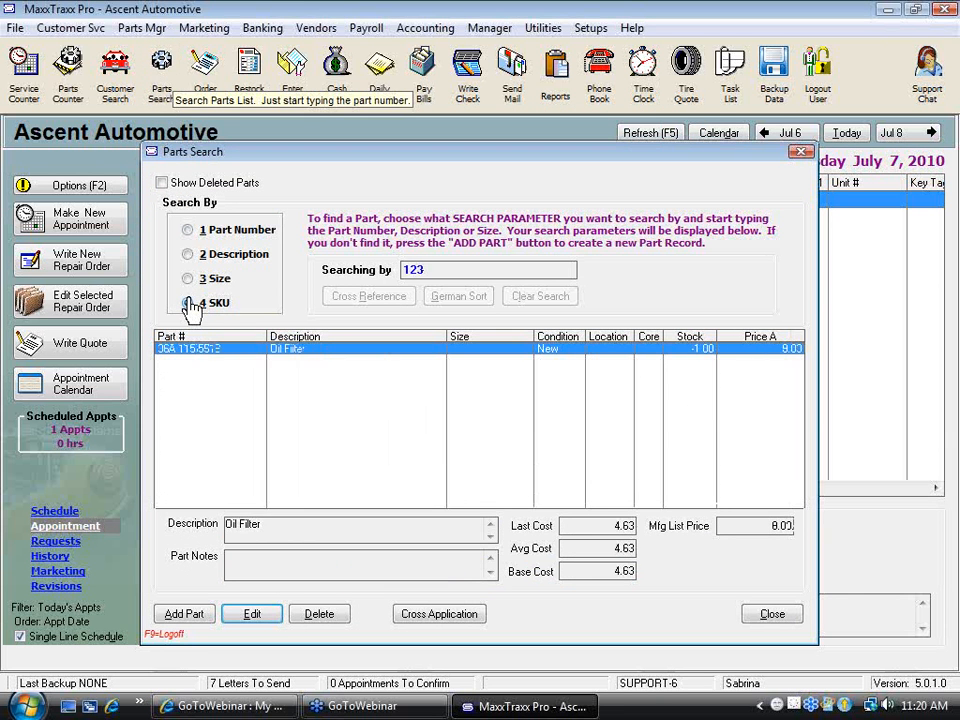
double_click(330, 352)
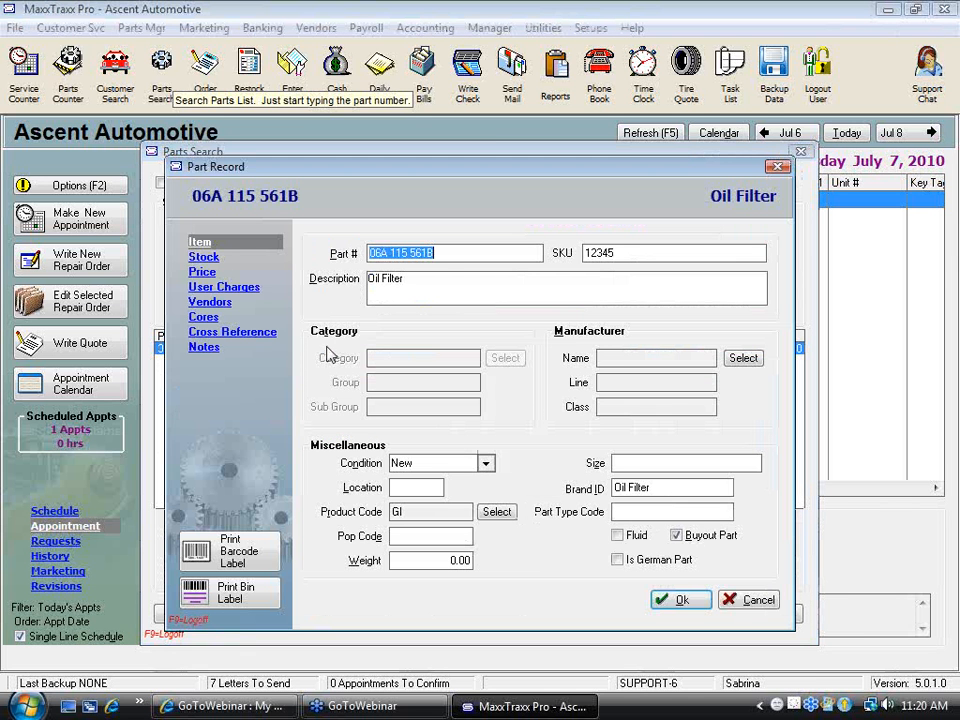
Check the accounts assigned to the TIRES product code and close the list without changing the part's code
left_click(497, 513)
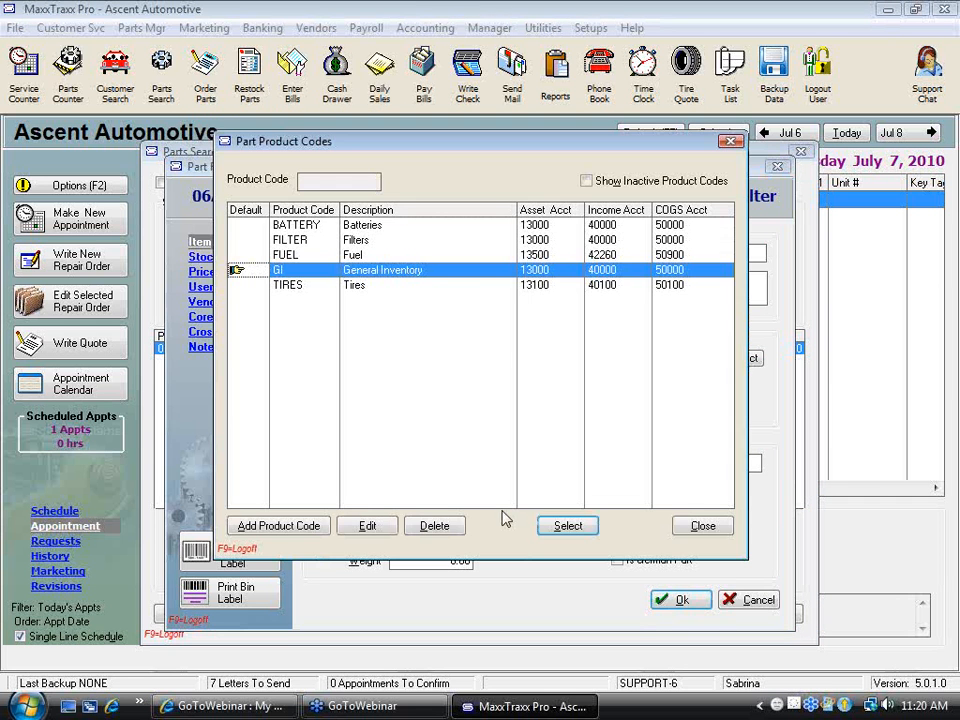
left_click(545, 286)
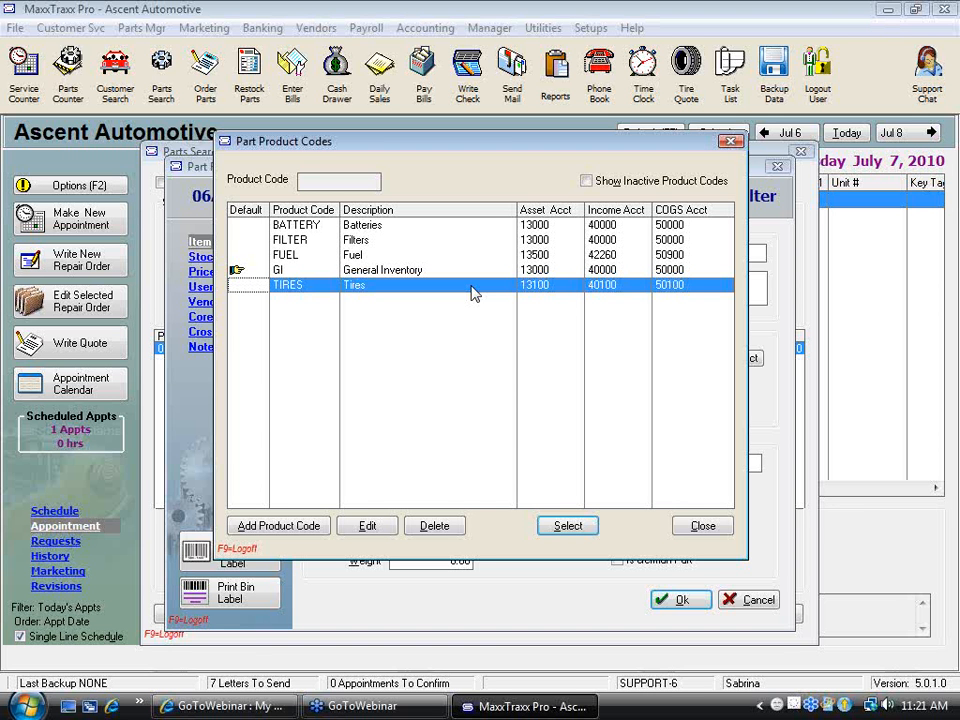
left_click(722, 530)
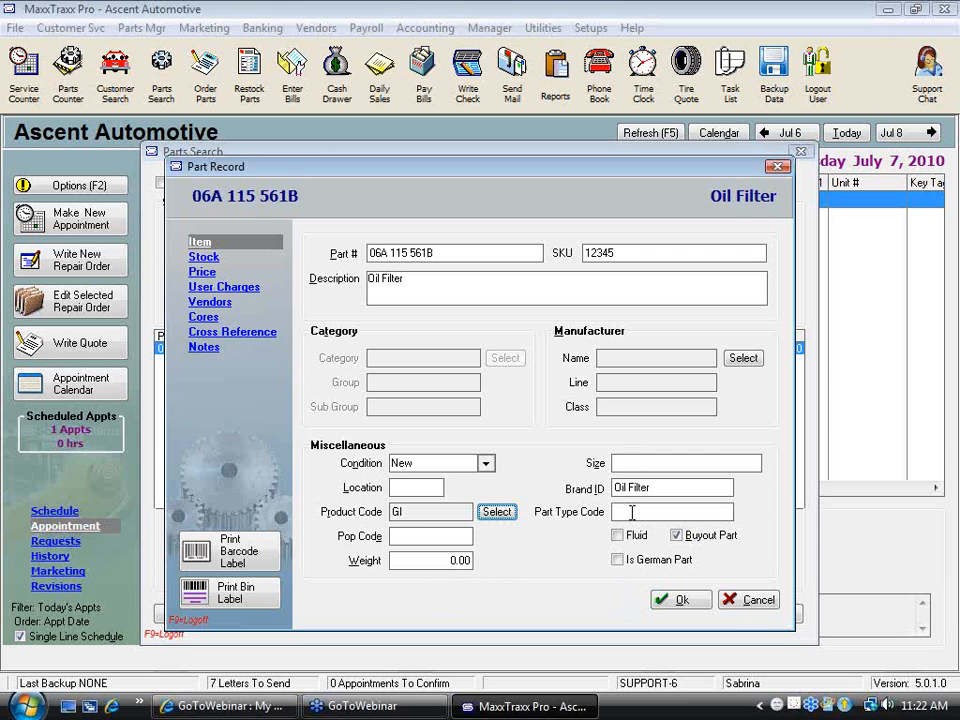
Examine the pop code, weight, size, part number and description fields of the oil filter's record
left_click(436, 536)
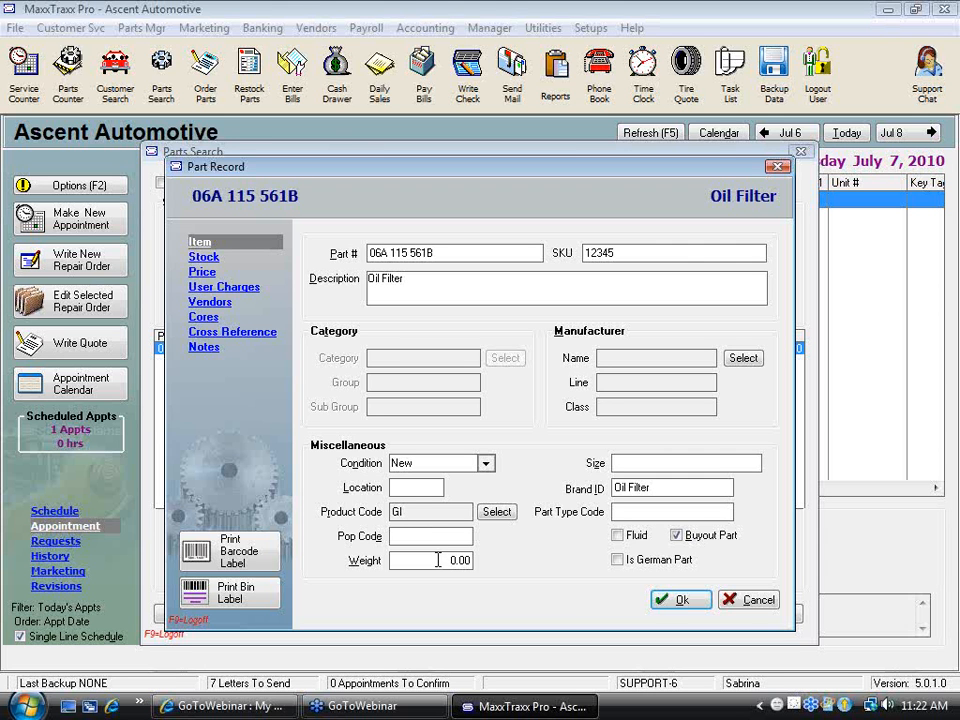
left_click(462, 560)
left_click(639, 462)
left_click_drag(447, 253, 334, 246)
left_click_drag(446, 253, 367, 263)
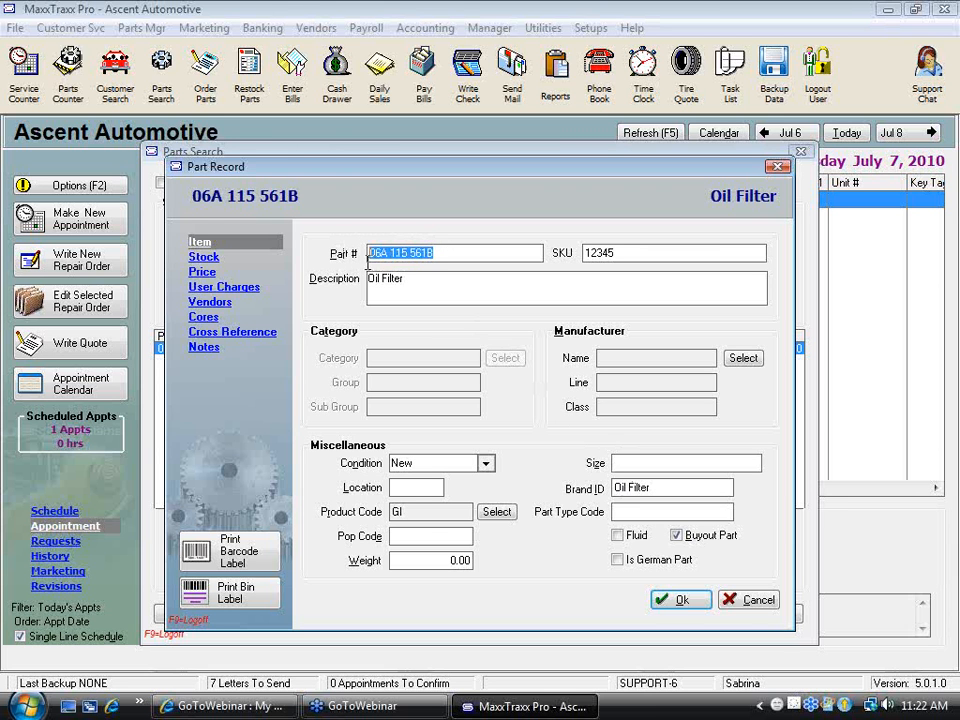
left_click(421, 281)
left_click_drag(421, 281, 372, 272)
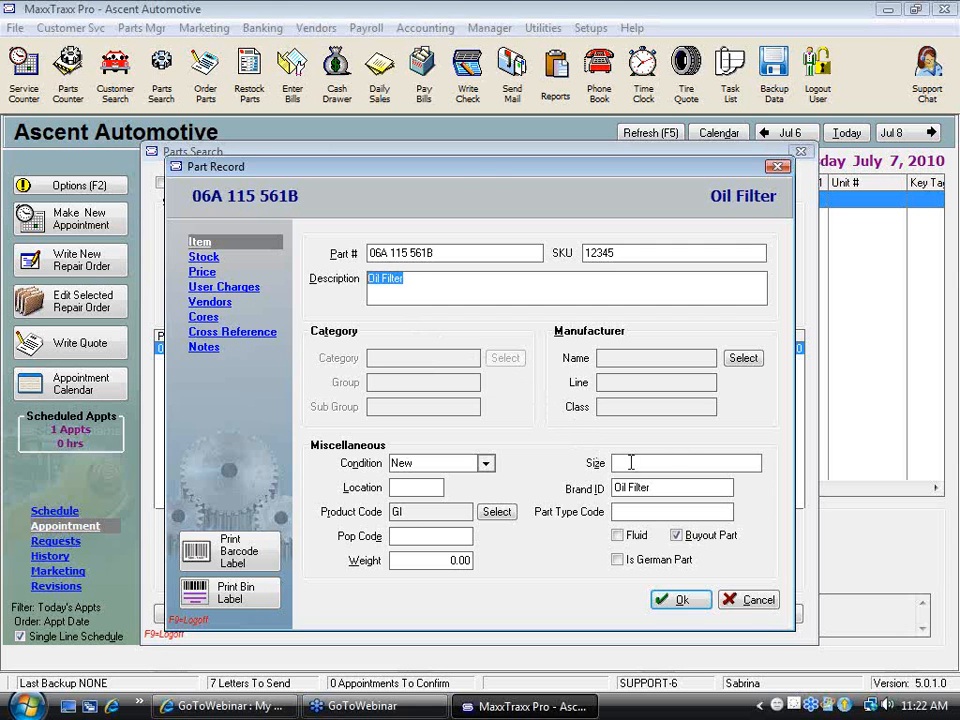
Examine the size, brand ID and part type code fields of the oil filter's part record
left_click(631, 462)
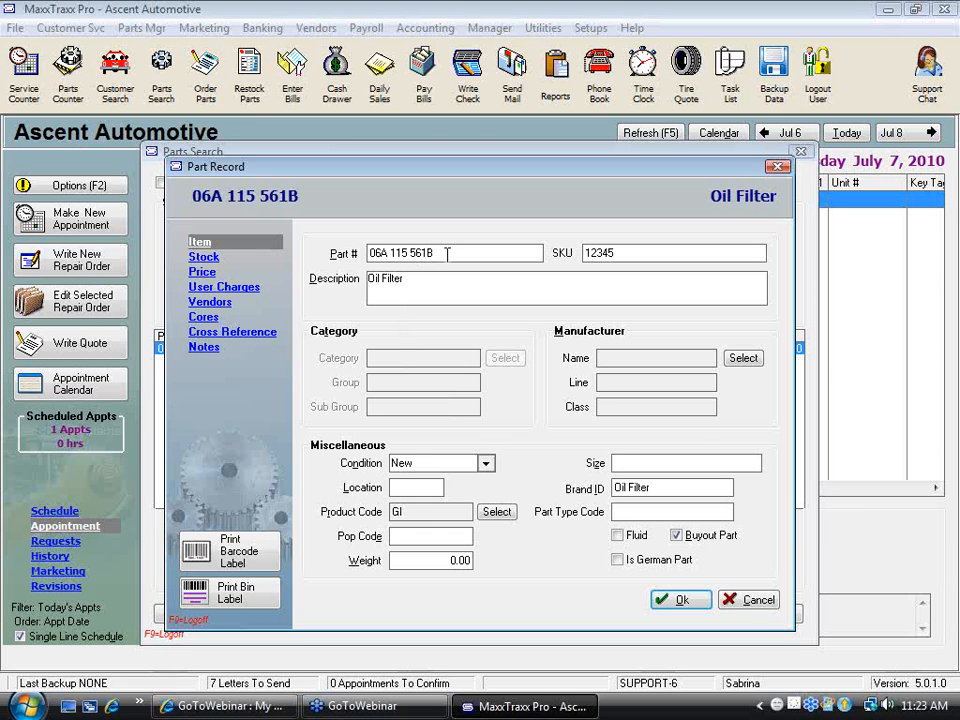
left_click(911, 50)
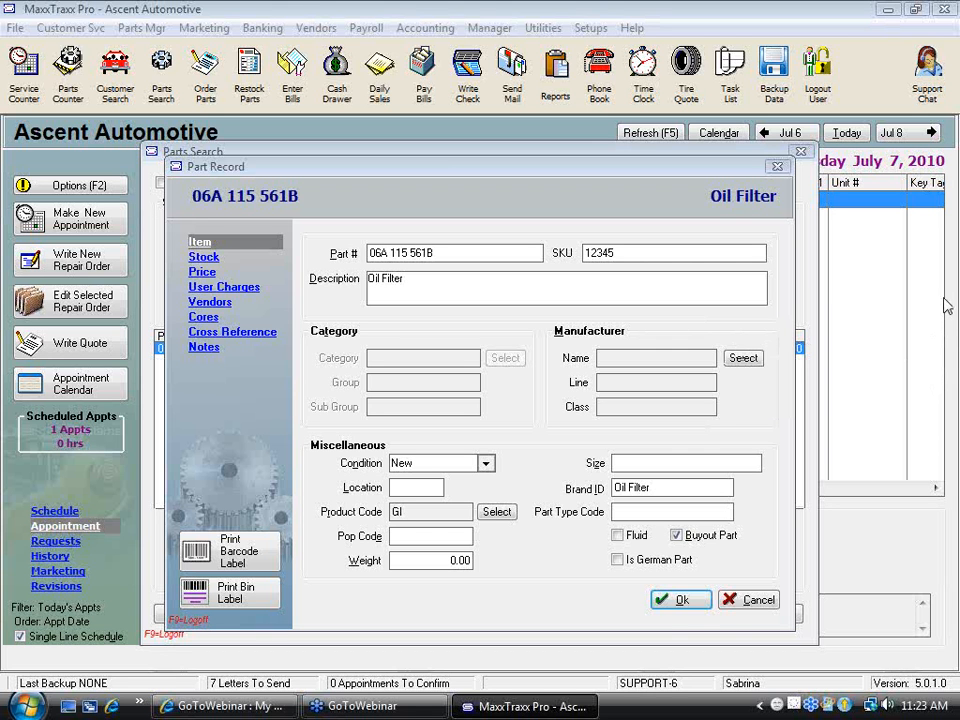
left_click(648, 461)
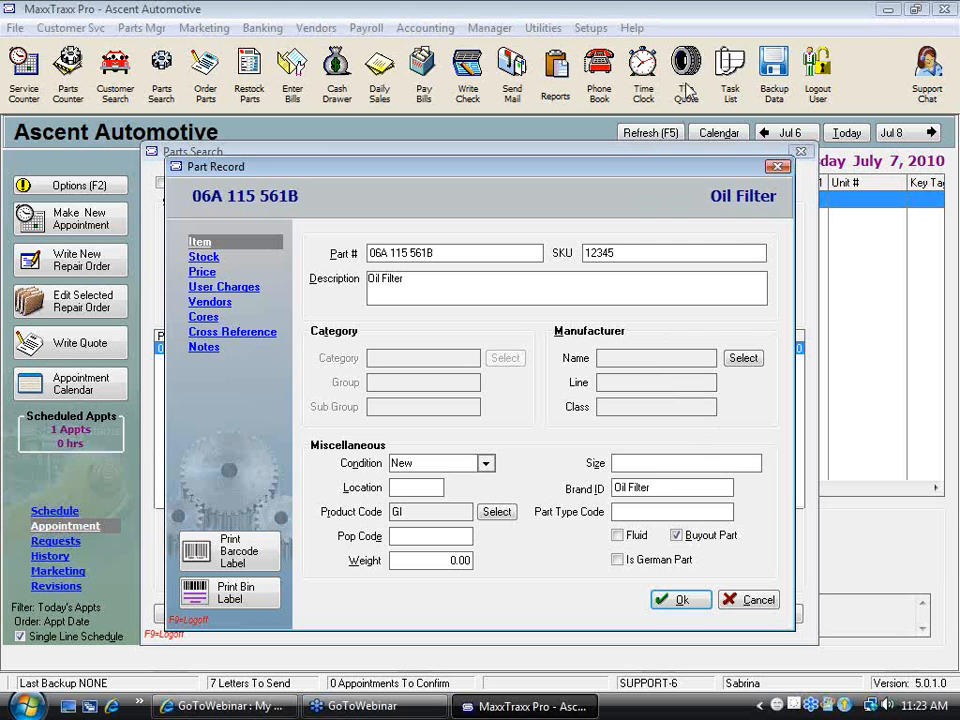
left_click(672, 490)
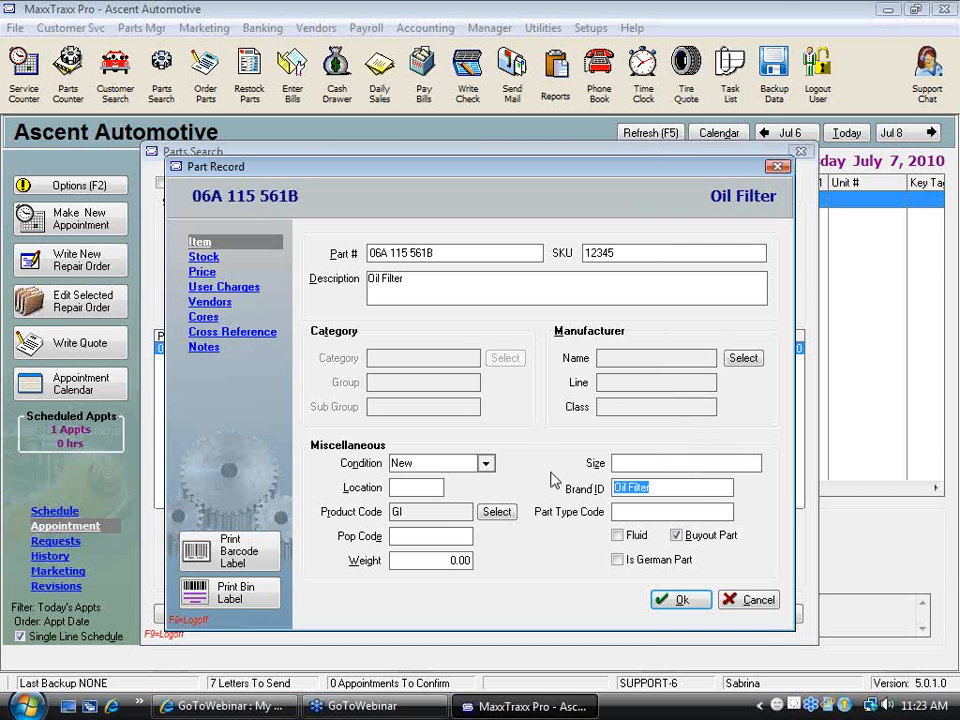
left_click(632, 512)
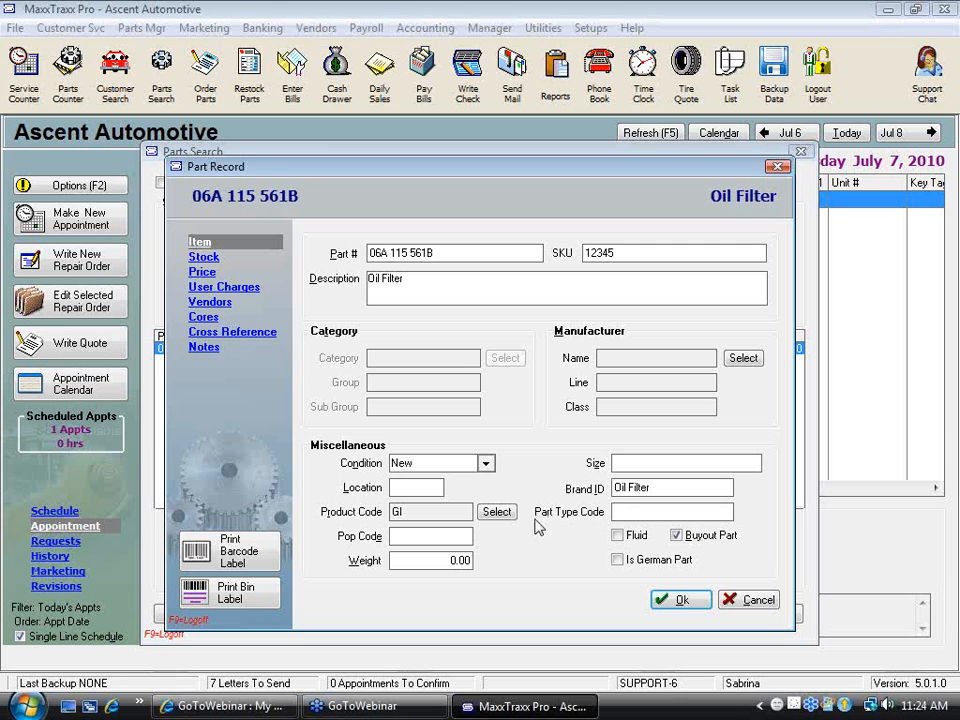
Try the Fluid option on the oil filter's record, clear it again, save the record and close the parts search
left_click(619, 538)
left_click_drag(404, 281, 326, 270)
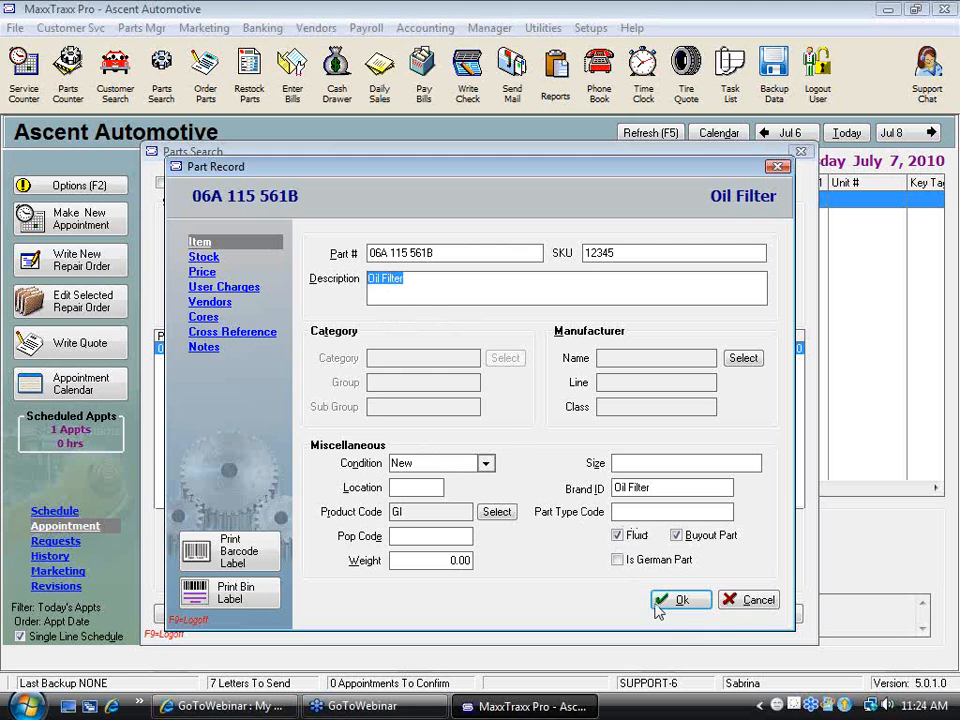
left_click(620, 535)
left_click(620, 537)
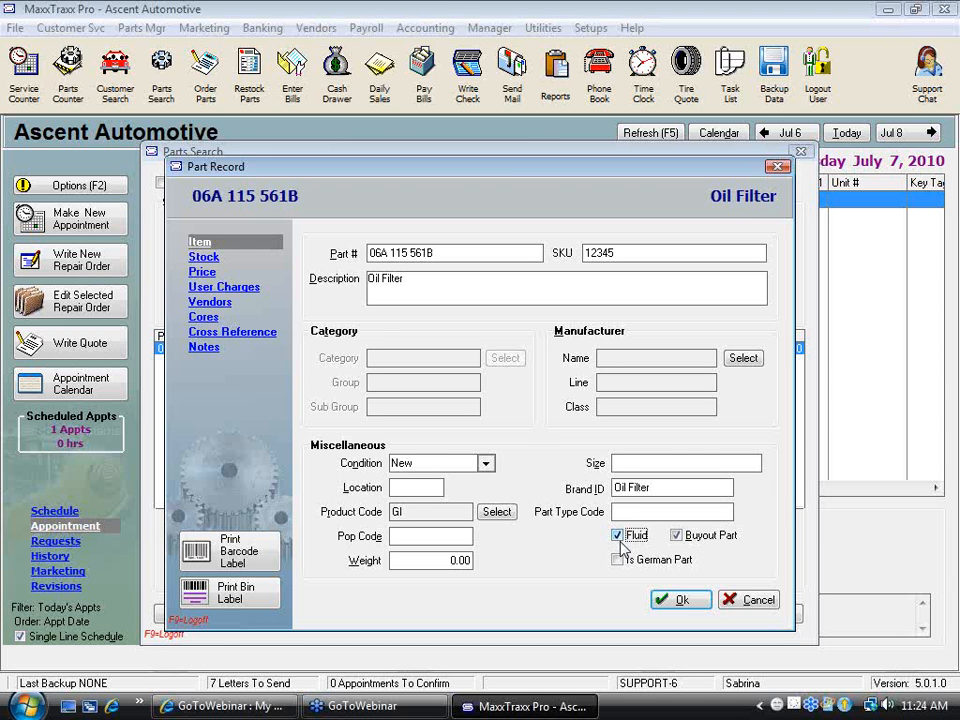
left_click(620, 540)
left_click(676, 599)
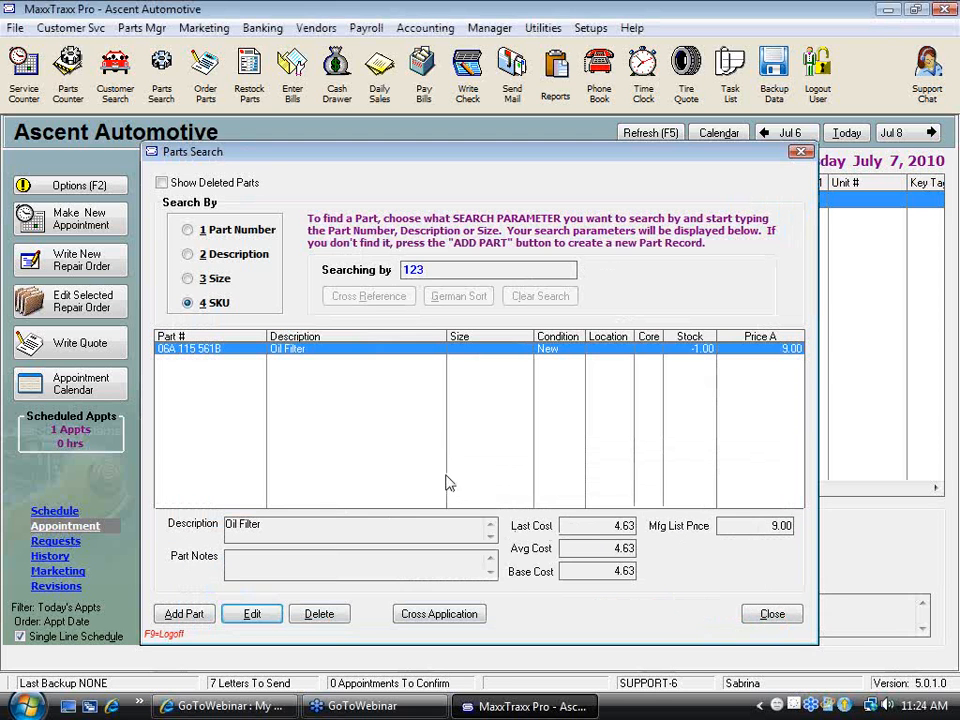
left_click(770, 614)
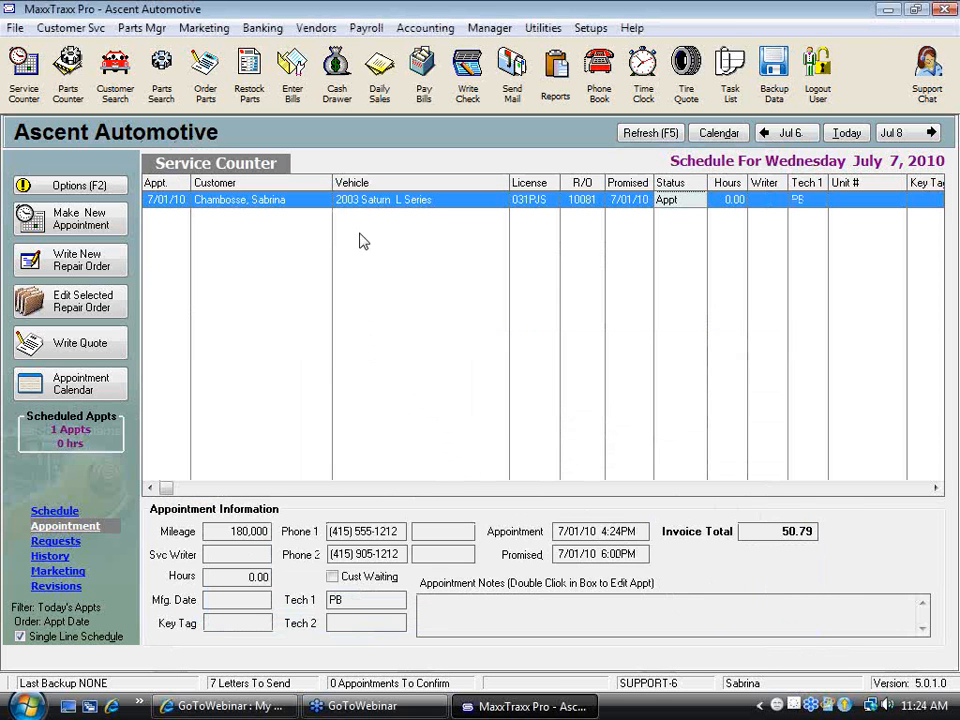
Open the 2003 Saturn L Series repair order and search the part list for 10 to supply the Lube Oil and Filter labor
double_click(395, 210)
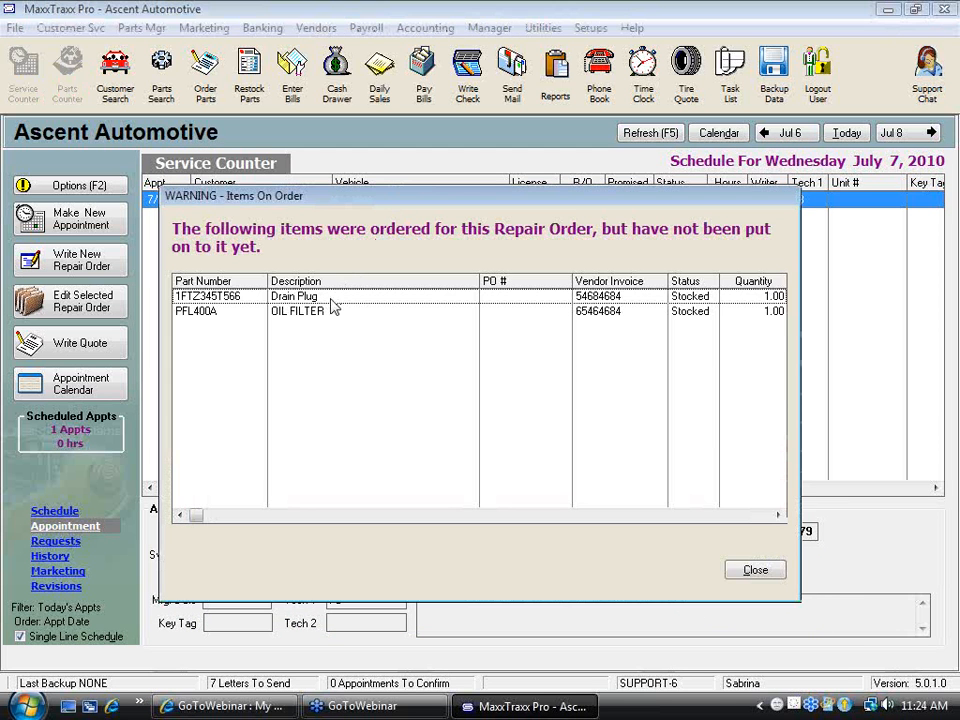
left_click(773, 572)
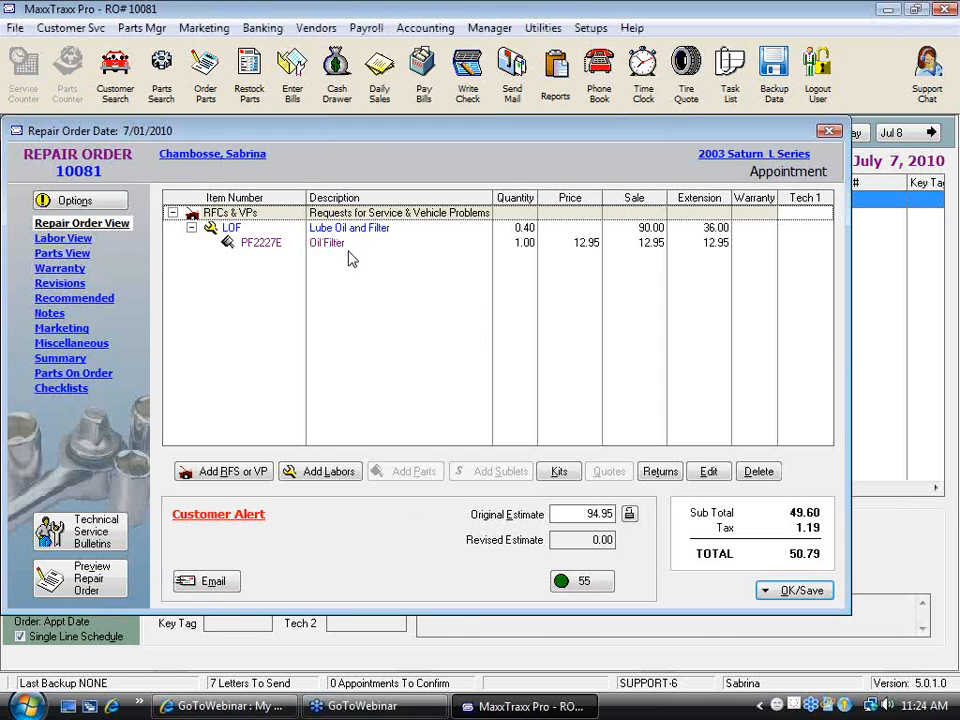
left_click(325, 228)
left_click(413, 471)
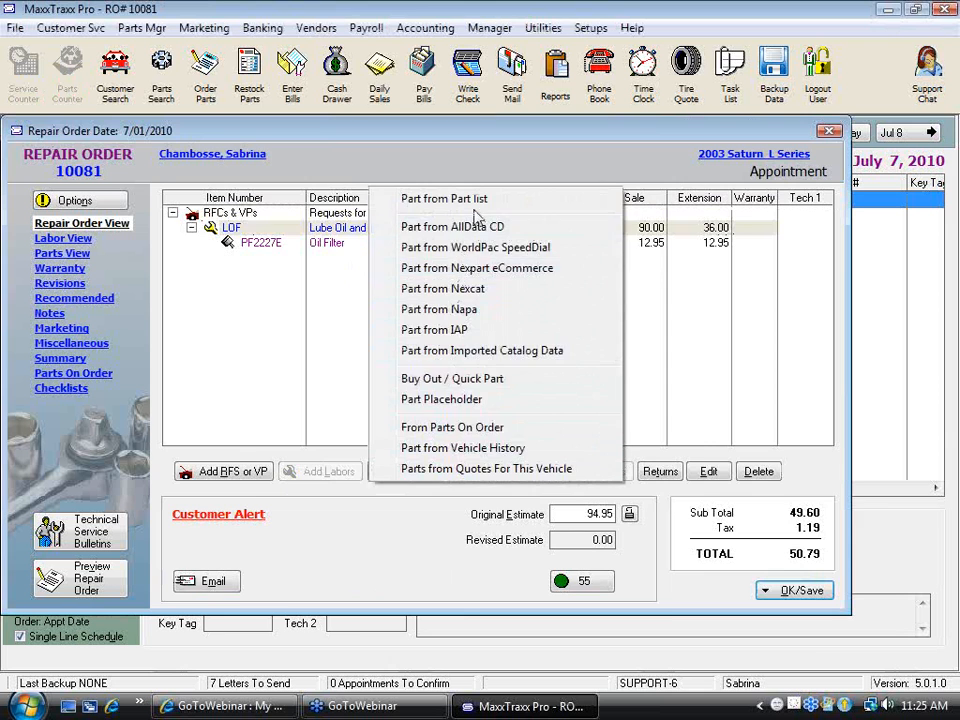
left_click(460, 150)
type("10")
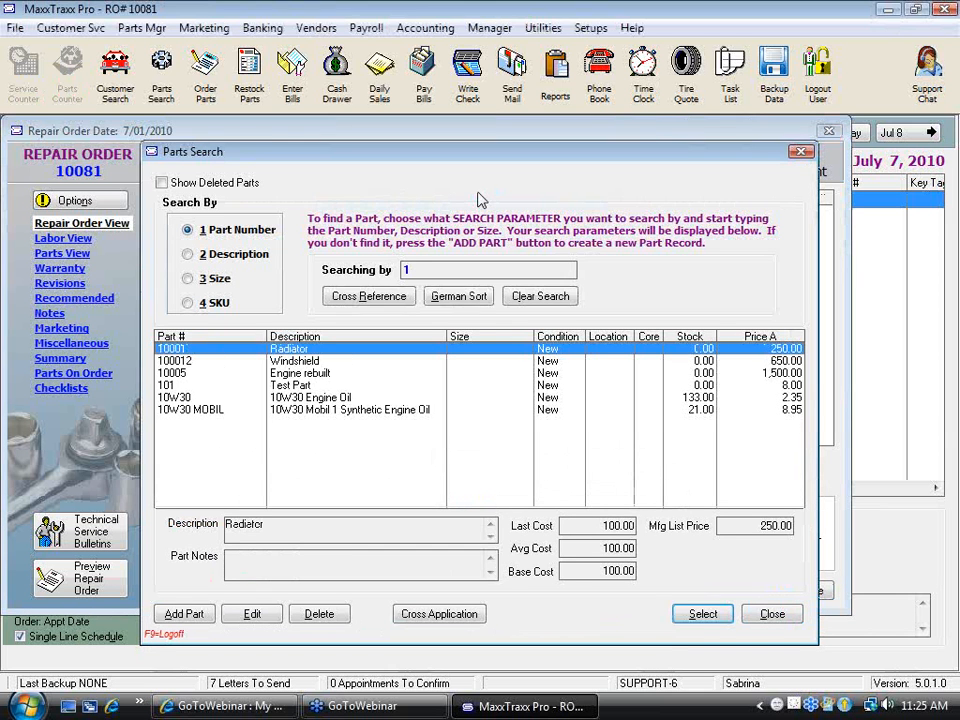
Mark the 10W30 Engine Oil part as Fluid in its part record and save it
left_click(313, 398)
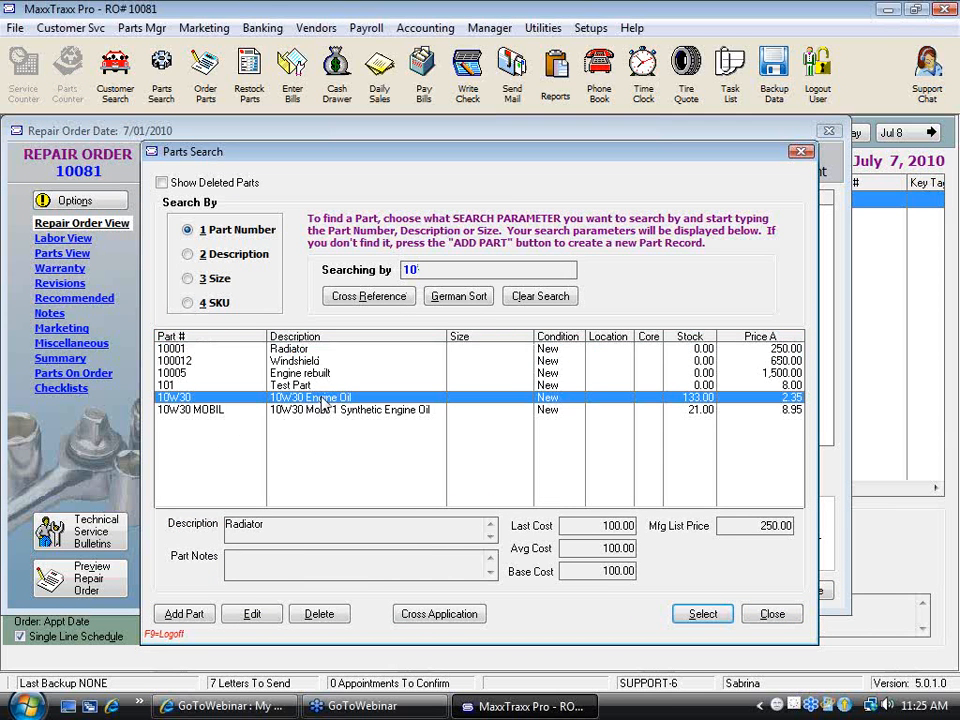
left_click(253, 615)
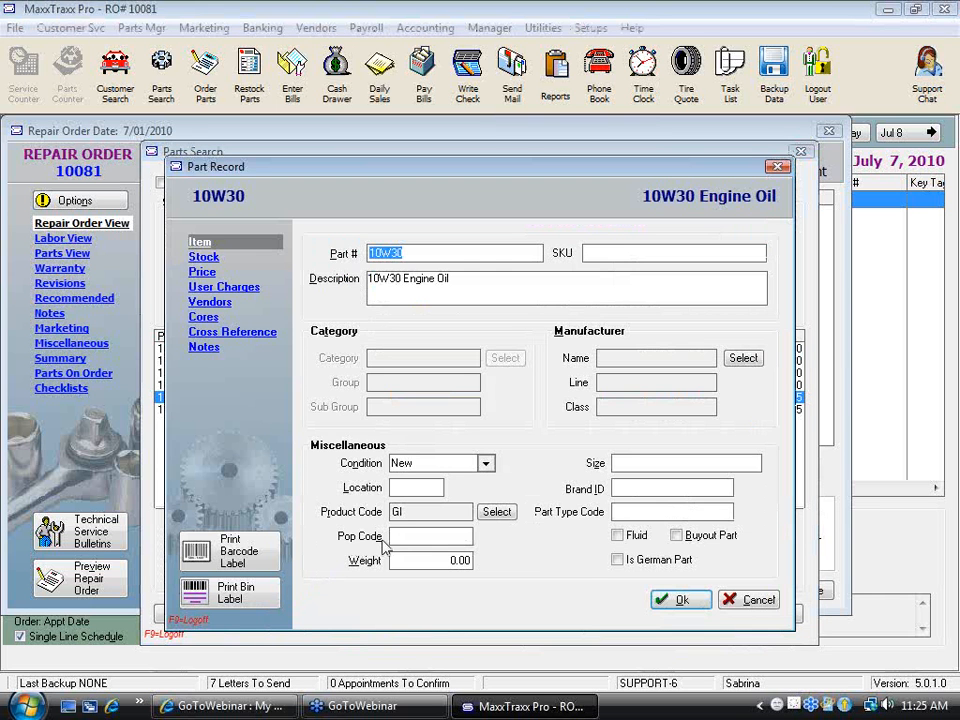
left_click(617, 536)
left_click(680, 600)
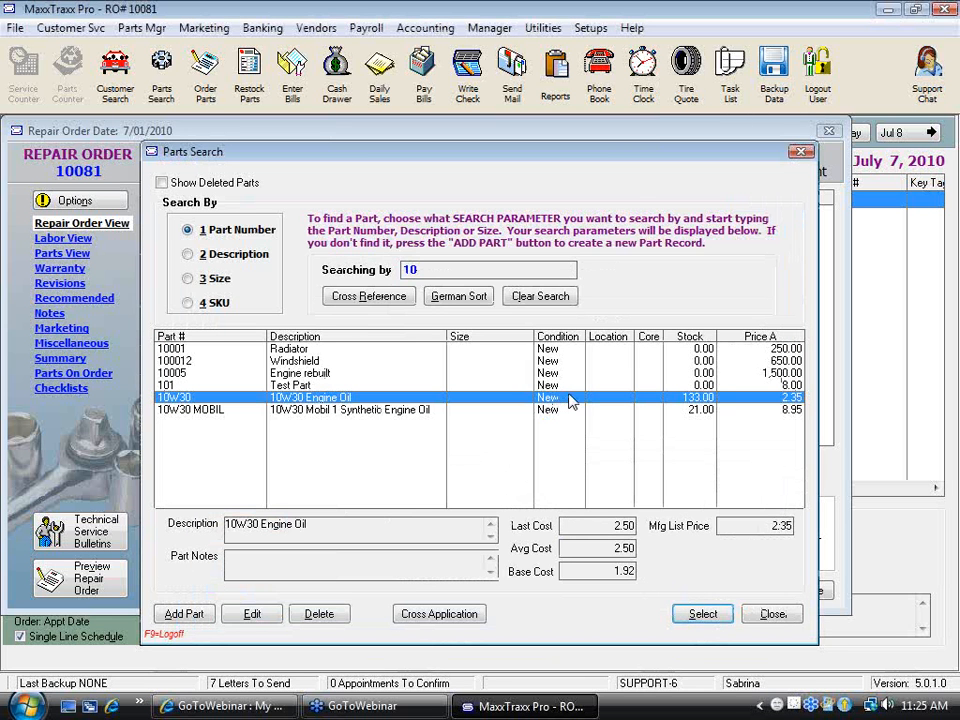
Add 10W30 Engine Oil with quantity 5 to the repair order's Lube Oil and Filter labor
double_click(568, 400)
type("5")
left_click(645, 595)
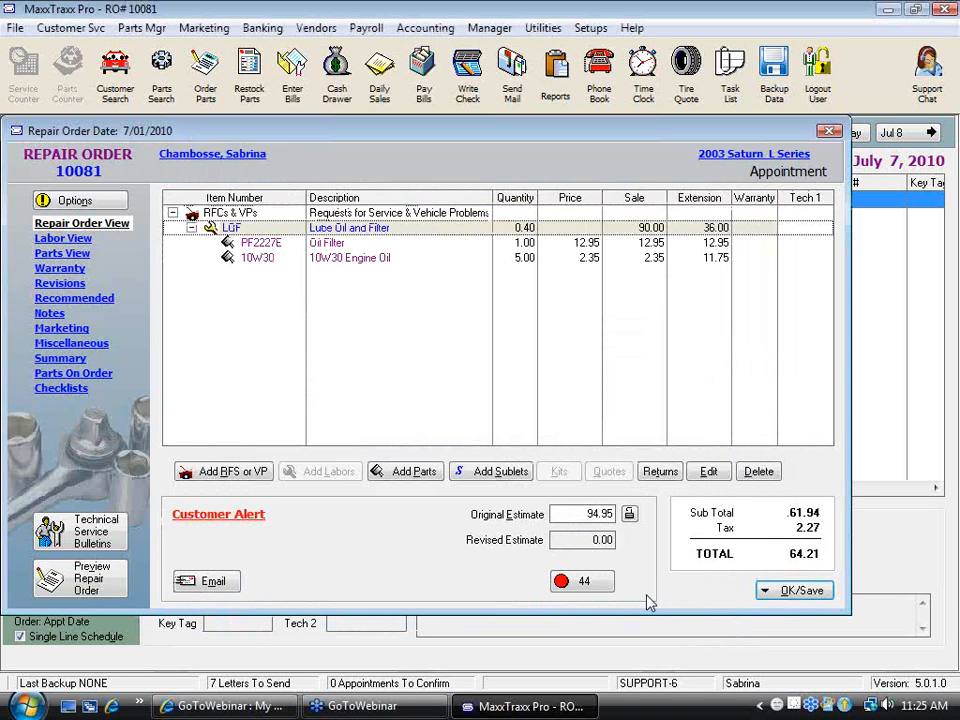
Preview the repair order, examine its parts lines and the Repair Order Summary, and close the preview
left_click(88, 580)
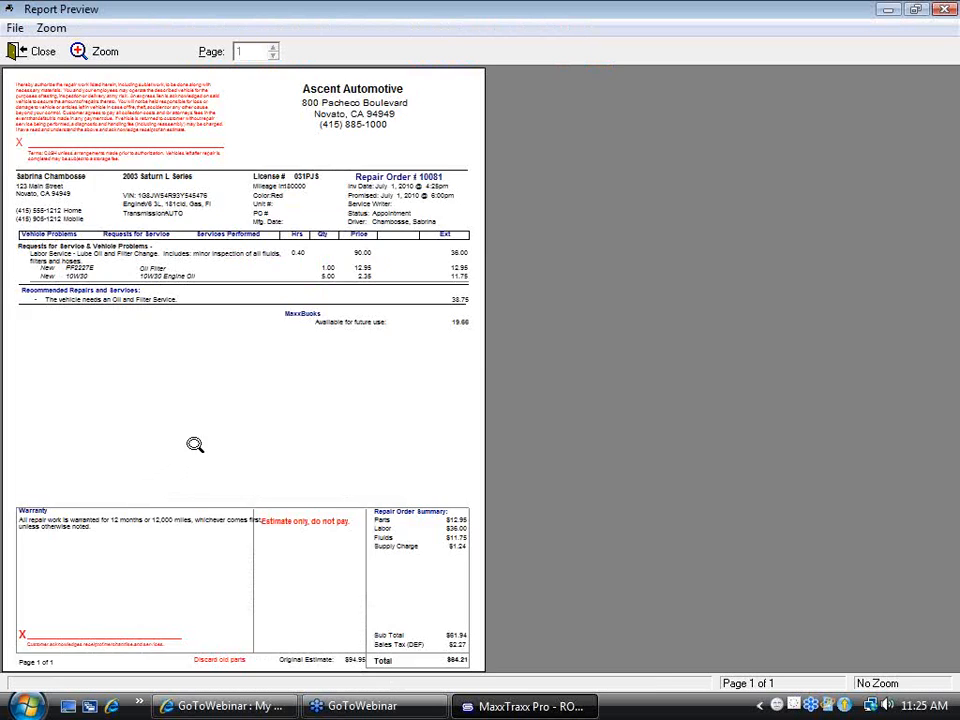
left_click(195, 444)
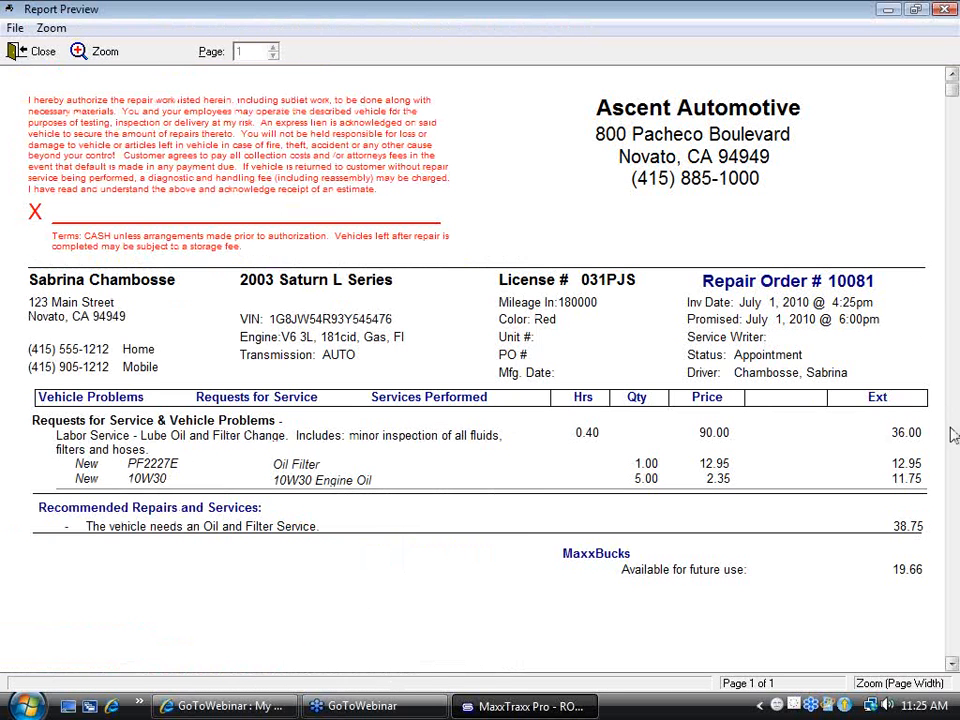
left_click(953, 615)
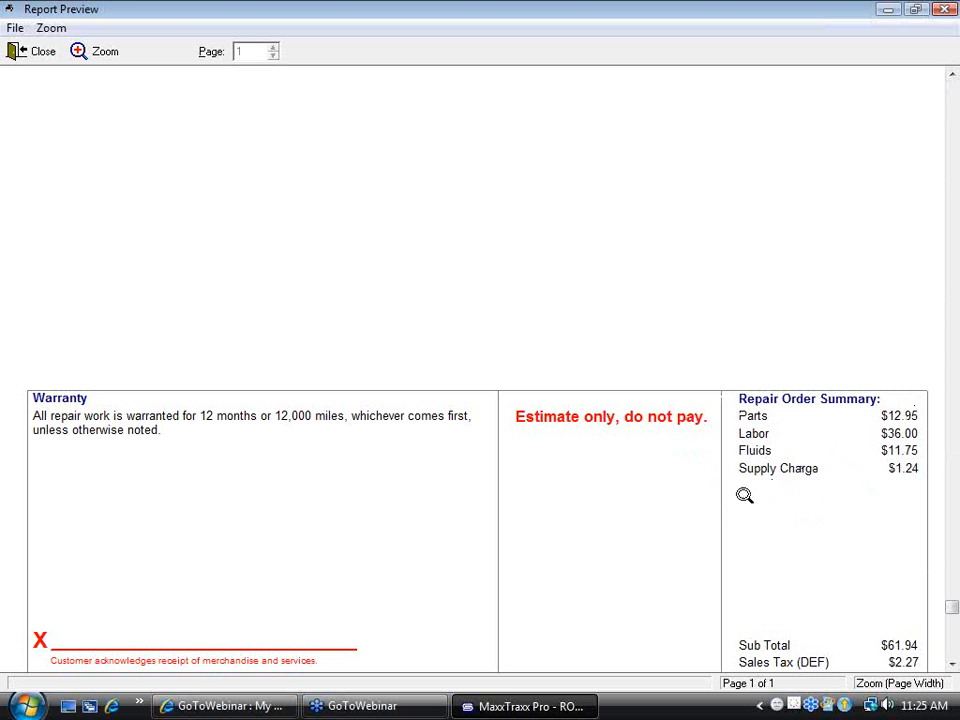
left_click(957, 94)
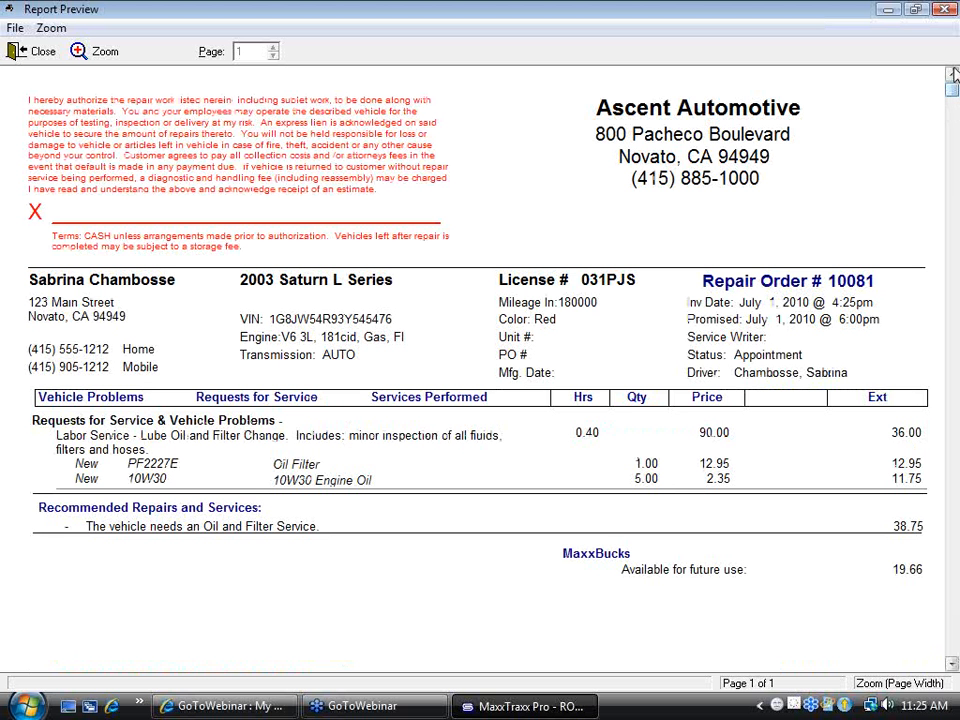
left_click(946, 12)
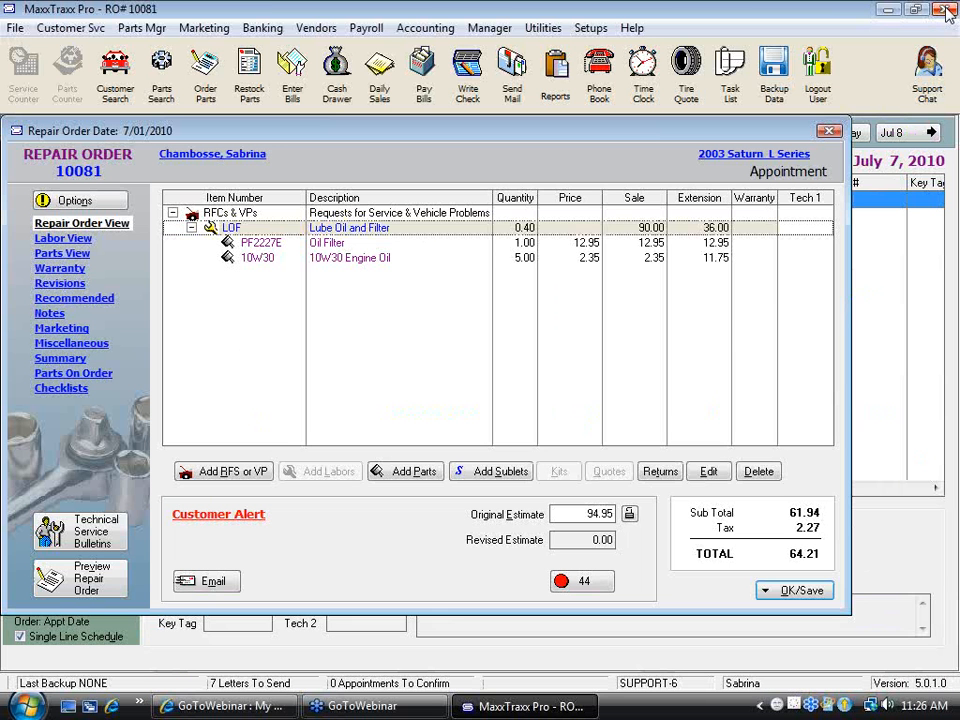
Delete the 10W30 Engine Oil line from the repair order and save the order without adding the items on order
left_click(365, 260)
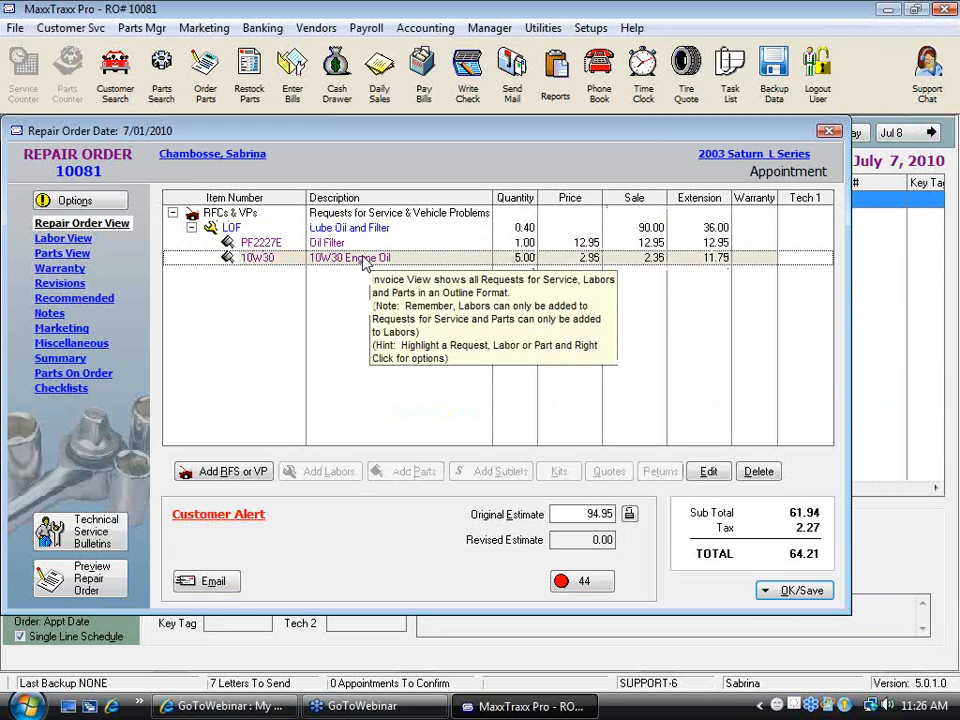
key("Delete")
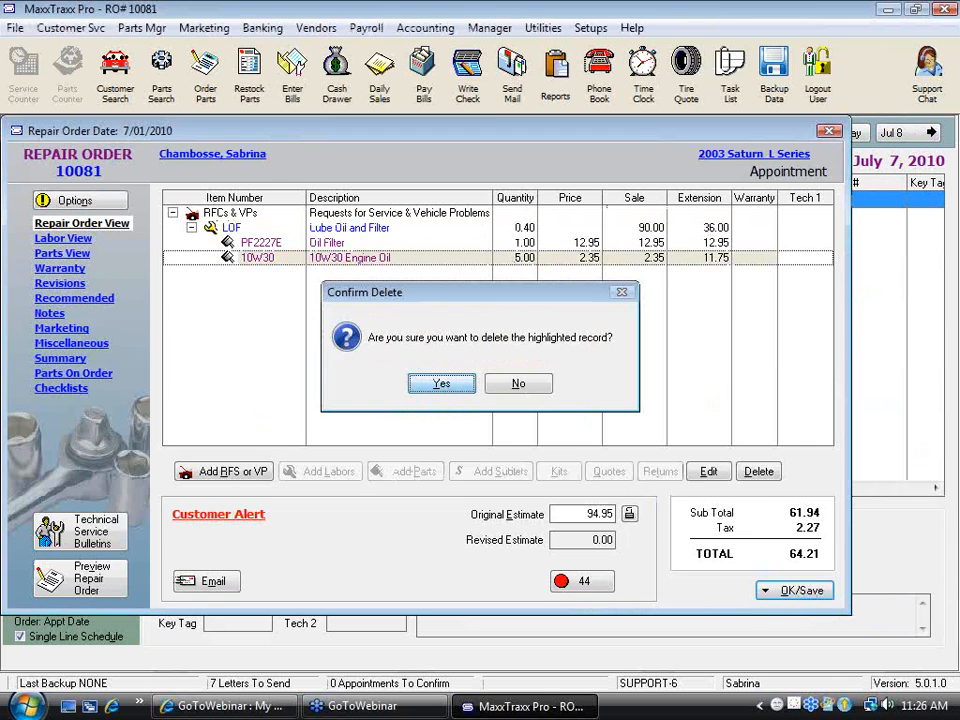
key("Return")
left_click(790, 590)
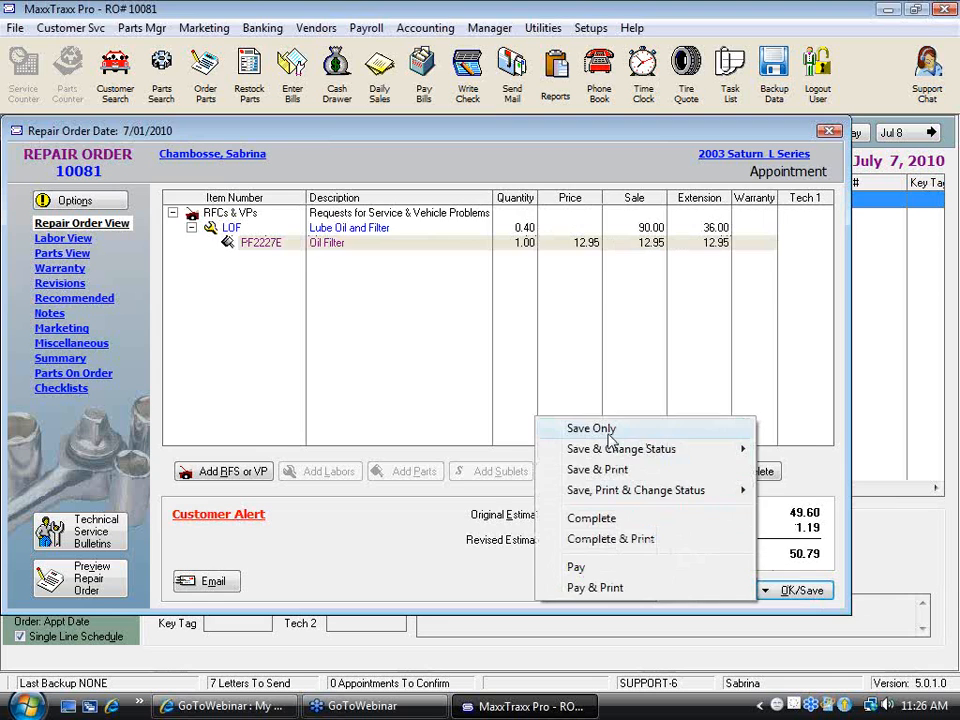
left_click(608, 435)
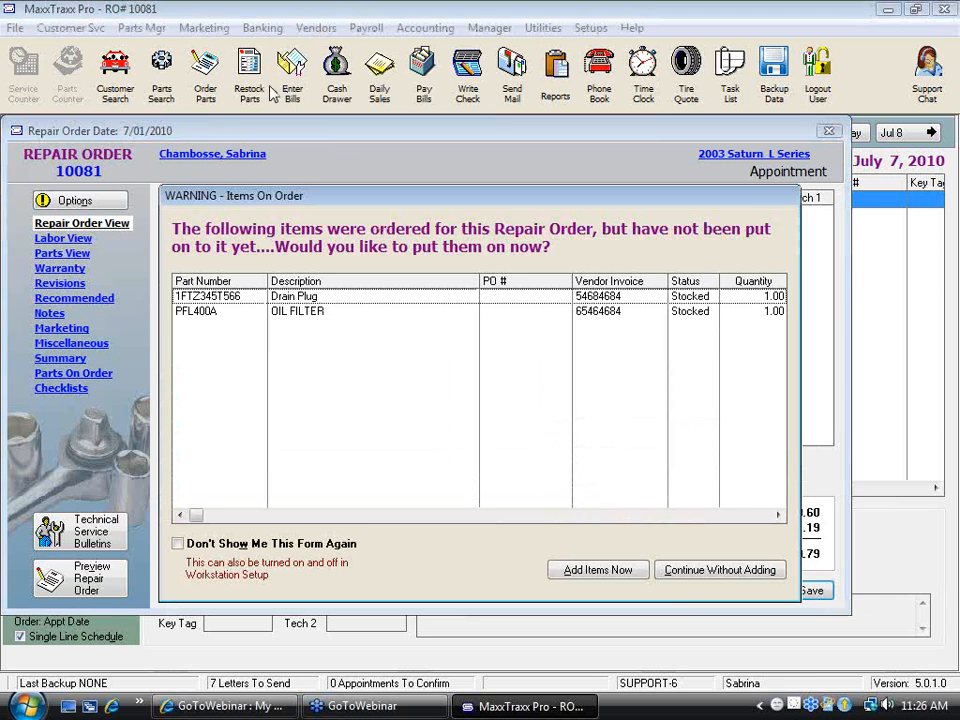
left_click(724, 572)
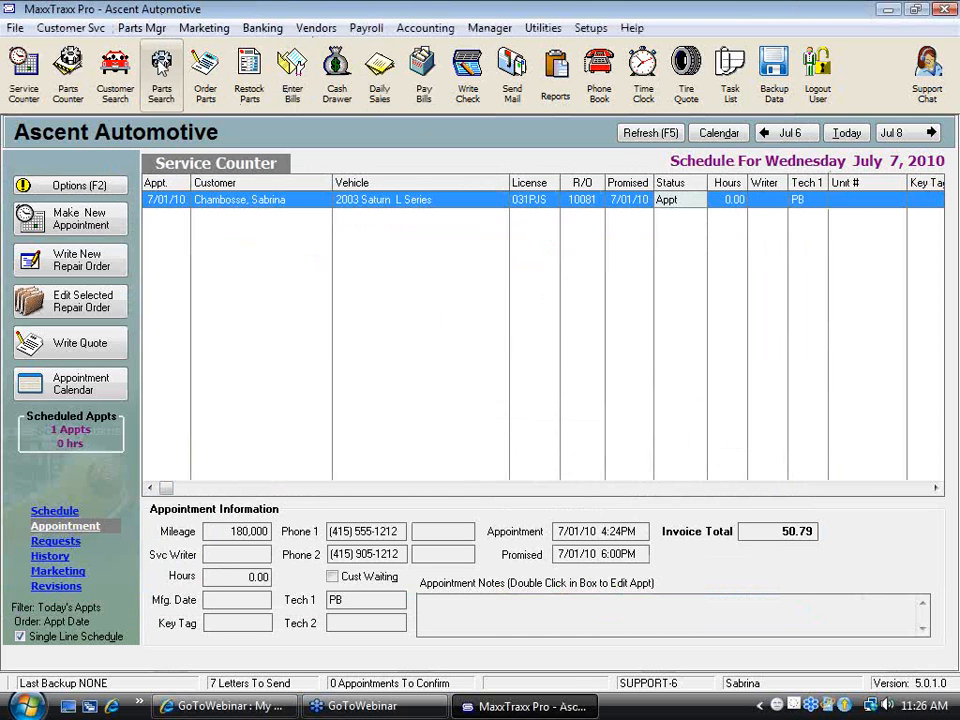
Search the parts for 10w, clear Fluid and enable Buyout Part on the 10W30 Engine Oil record, and save it
left_click(161, 68)
type("10")
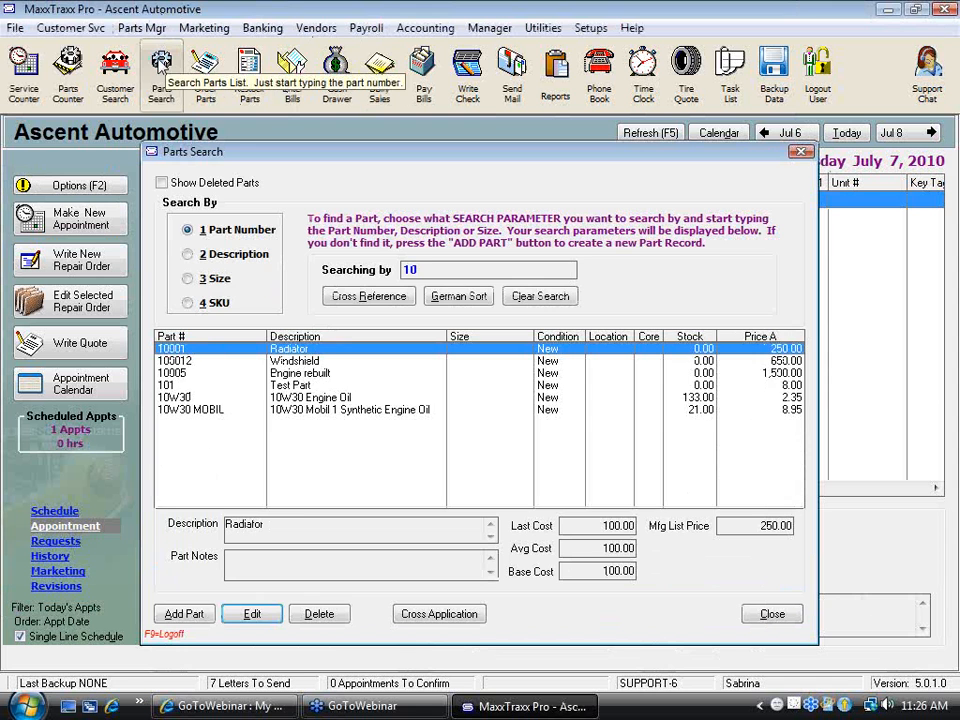
type("w")
key("Return")
left_click(618, 536)
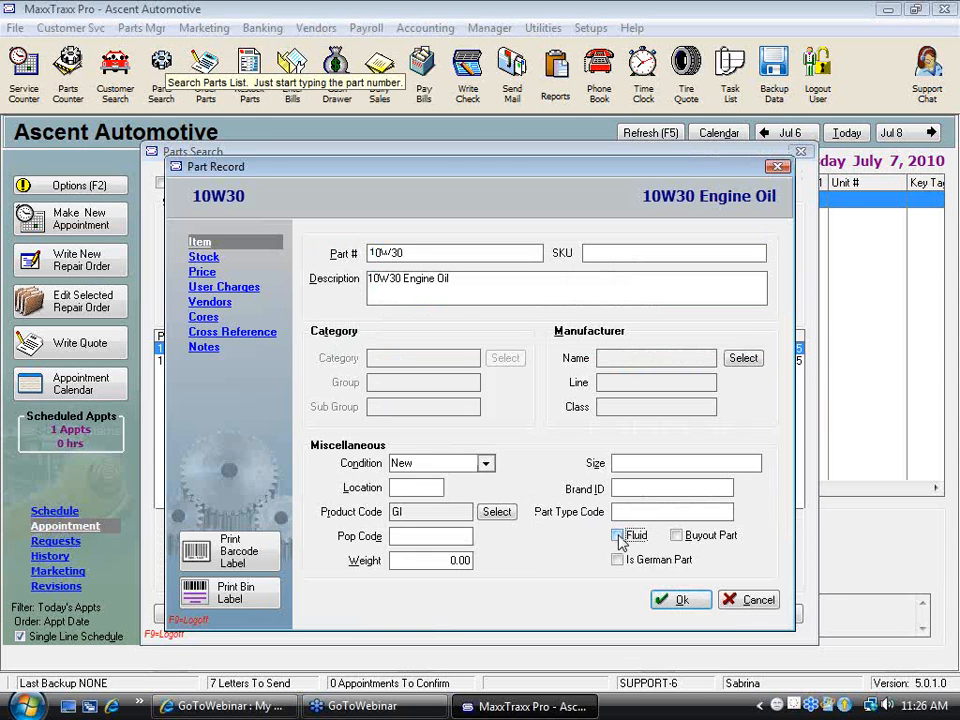
left_click(685, 542)
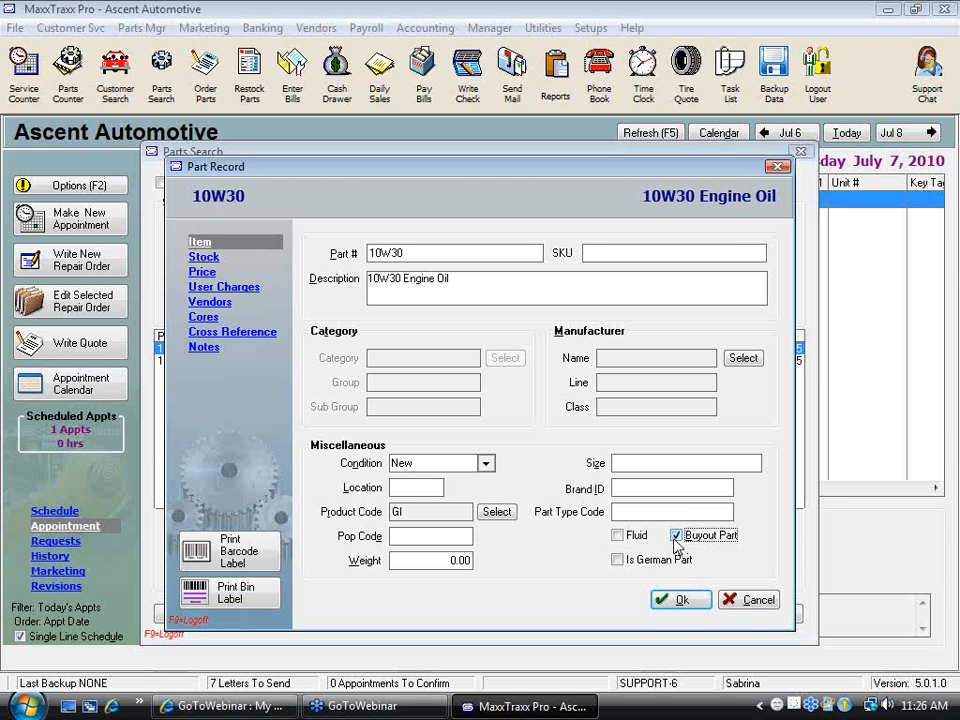
left_click(681, 599)
left_click(762, 615)
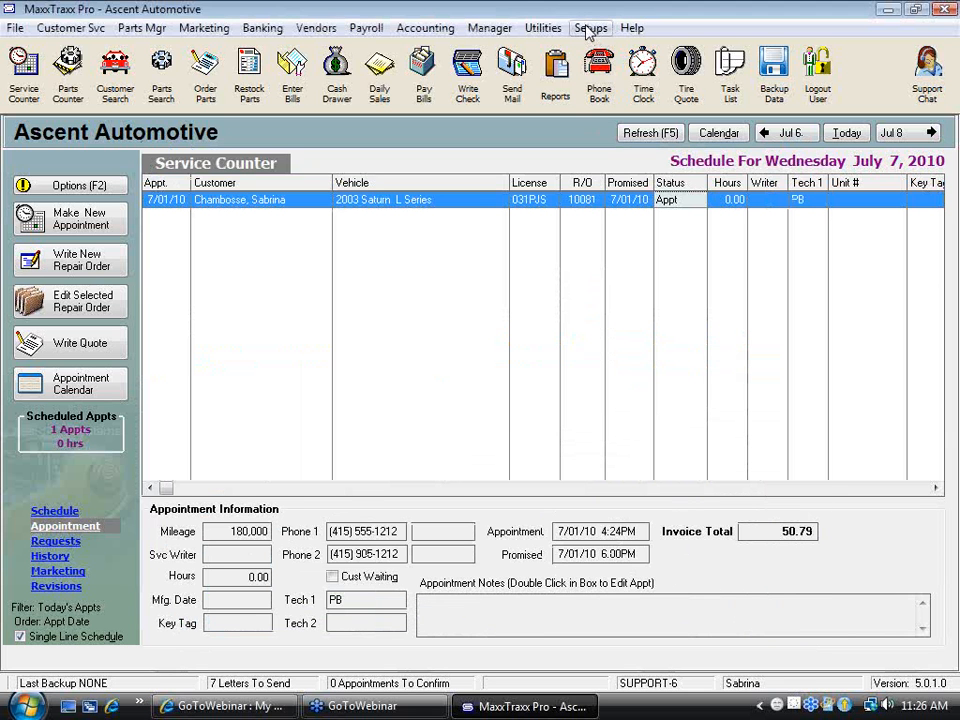
Open the Inventory Setup options for repair orders and part invoices, and try switching Track Inventory off and back on
left_click(591, 32)
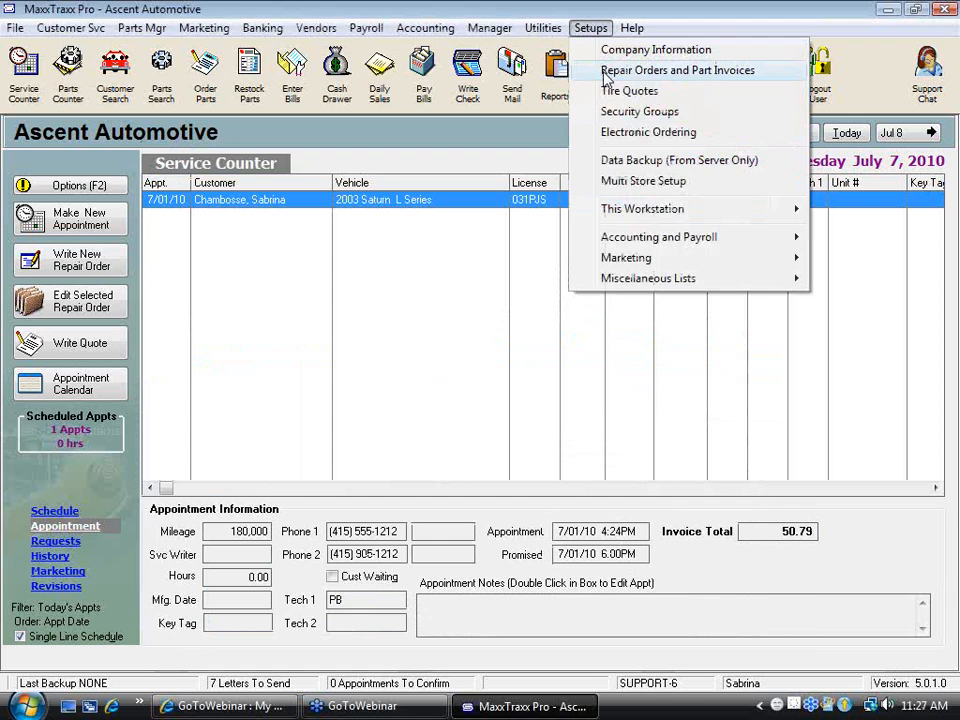
left_click(605, 78)
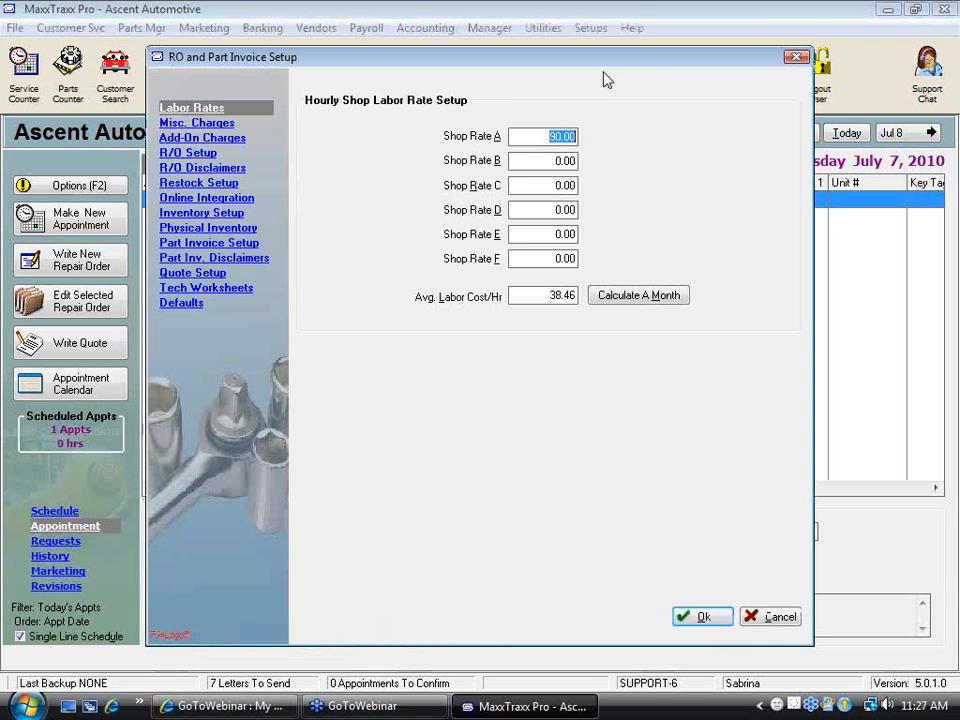
left_click(210, 220)
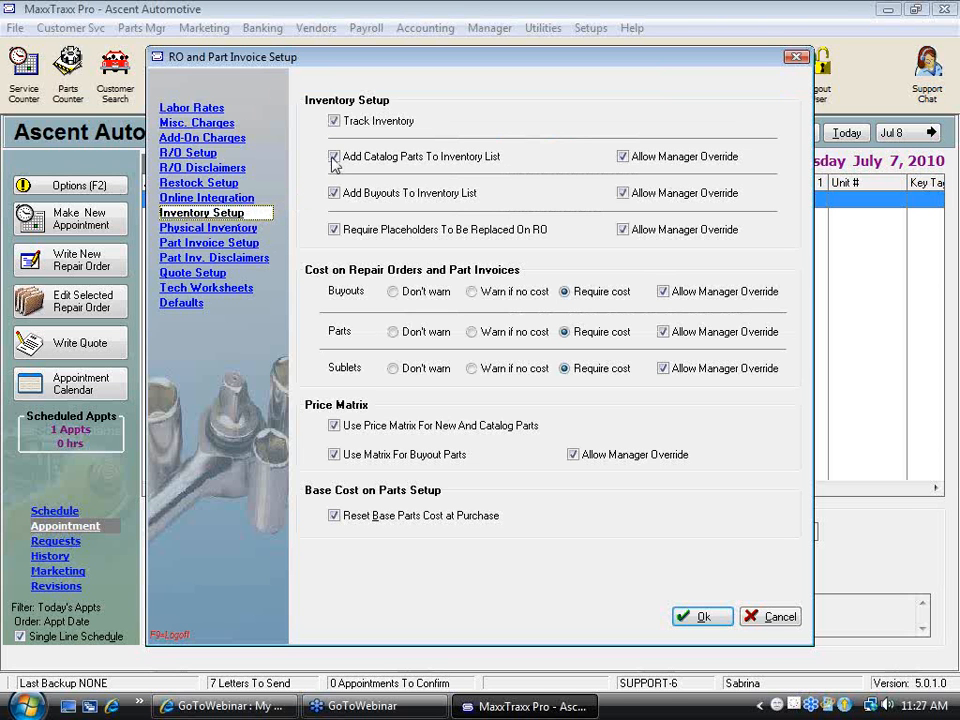
left_click(335, 121)
left_click(335, 122)
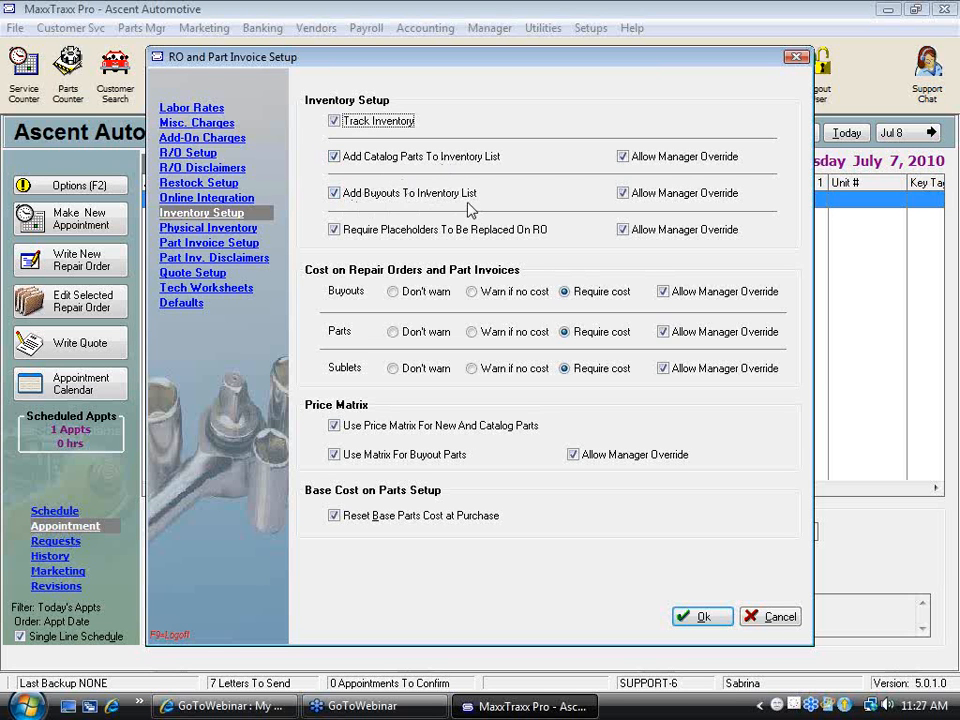
Disable Add Buyouts To Inventory List in the Inventory Setup options and save the setup
left_click(335, 195)
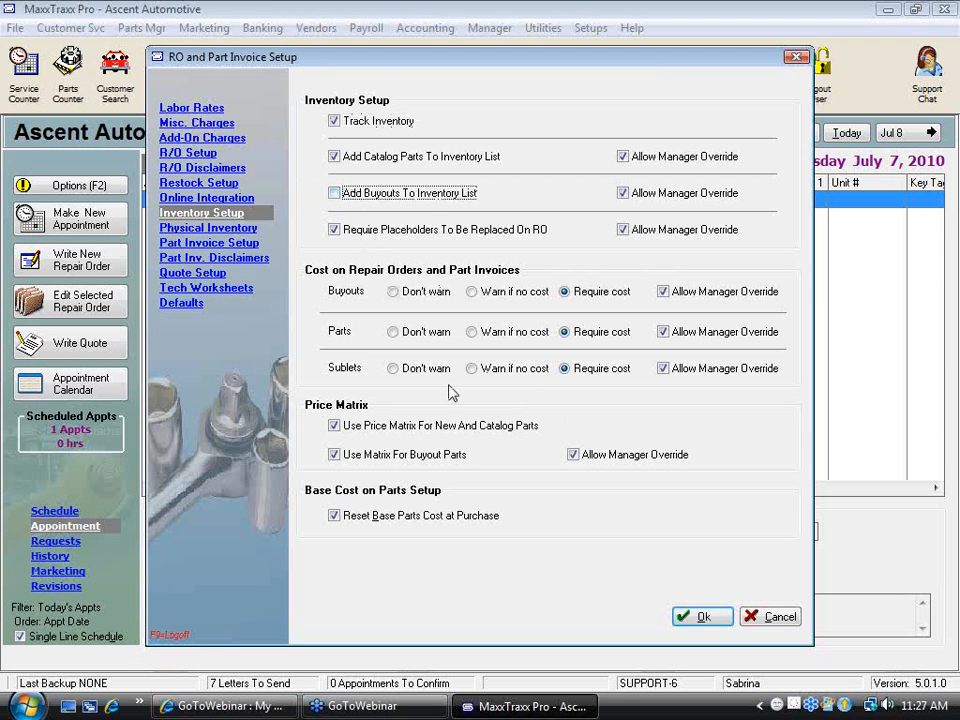
left_click(720, 620)
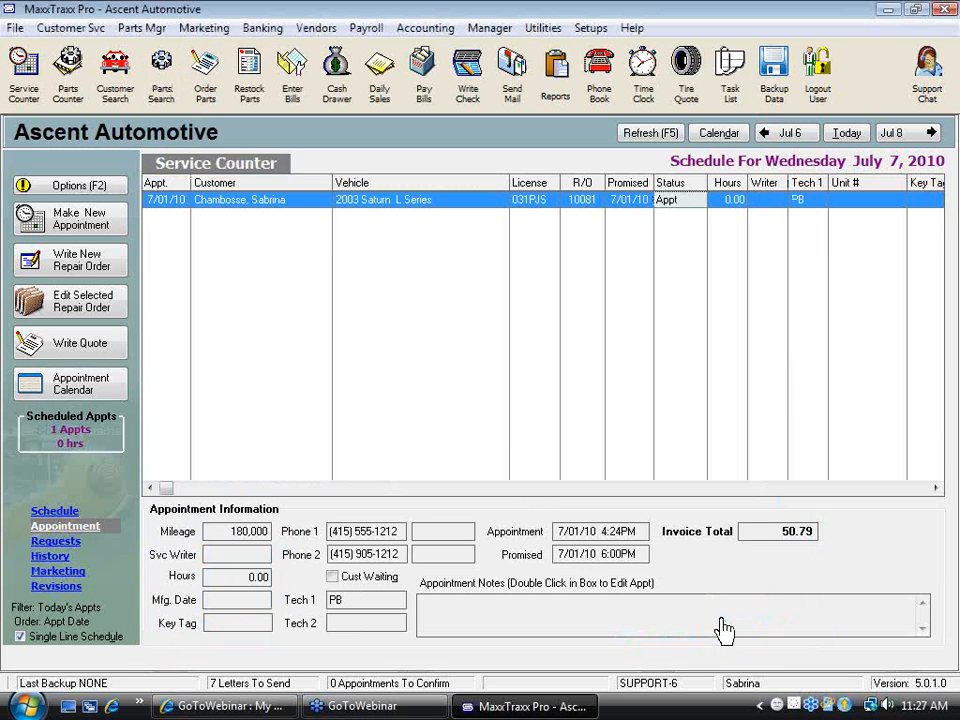
Open the 2003 Saturn L Series repair order, dismissing the items-on-order warning, and delete its PF2227E Oil Filter line
double_click(400, 205)
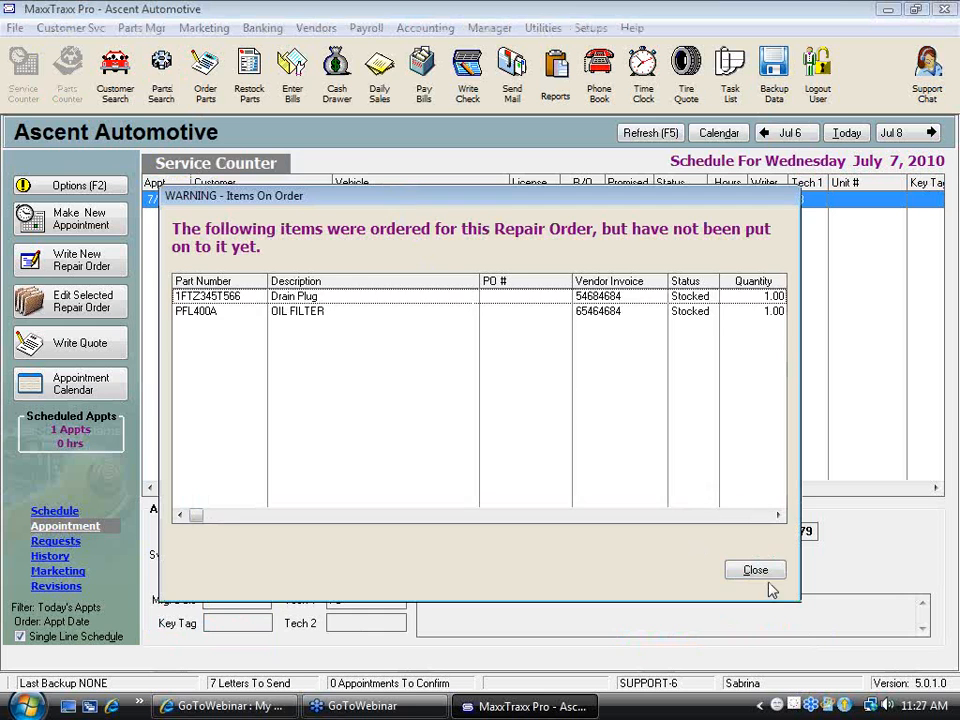
left_click(770, 578)
left_click(335, 229)
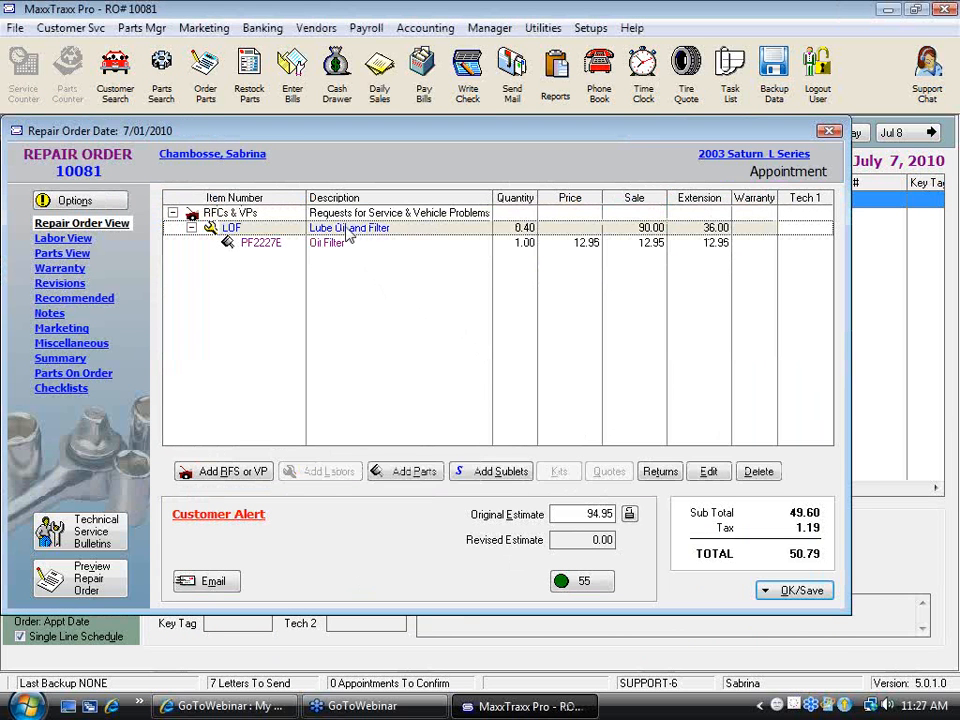
left_click(335, 243)
key("Delete")
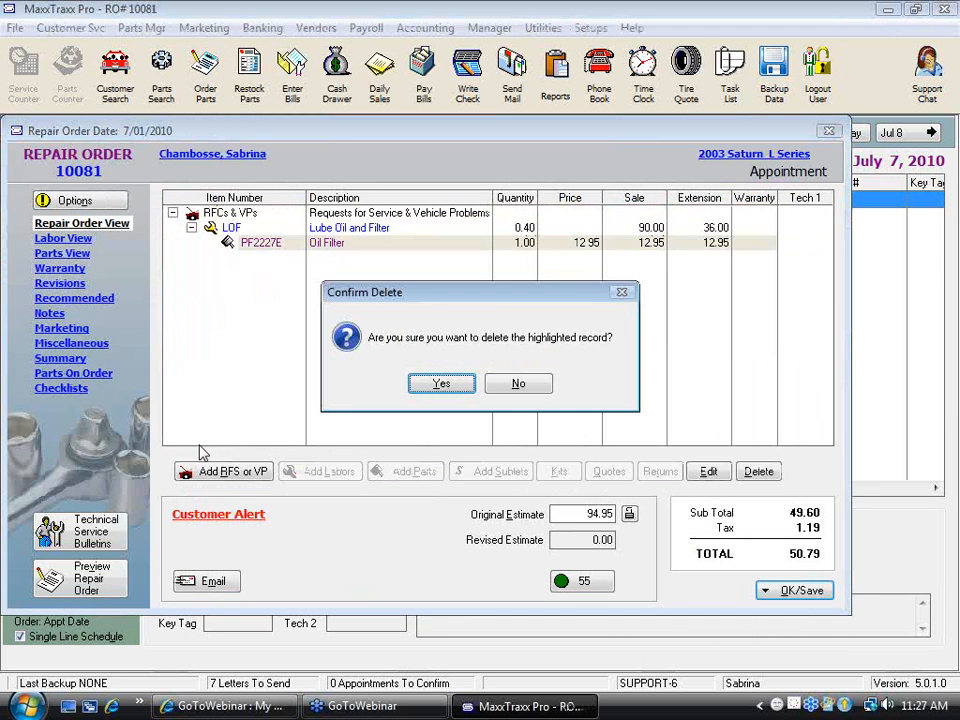
left_click(440, 385)
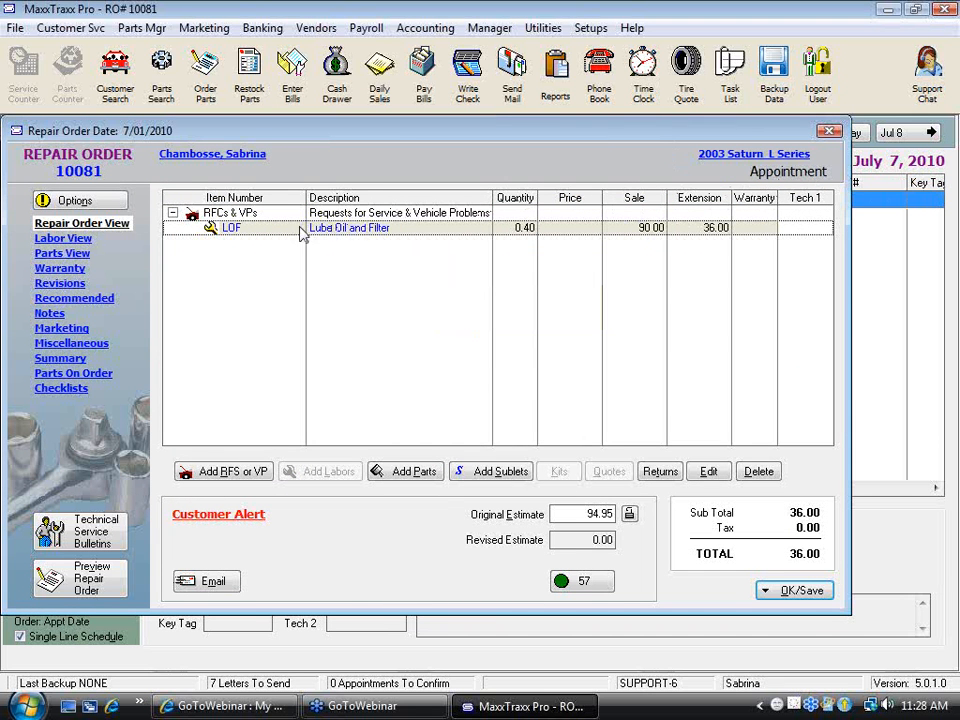
Start a Buy Out / Quick Part under the LOF labor line with part number 99999 and description Oil Filter
left_click(428, 475)
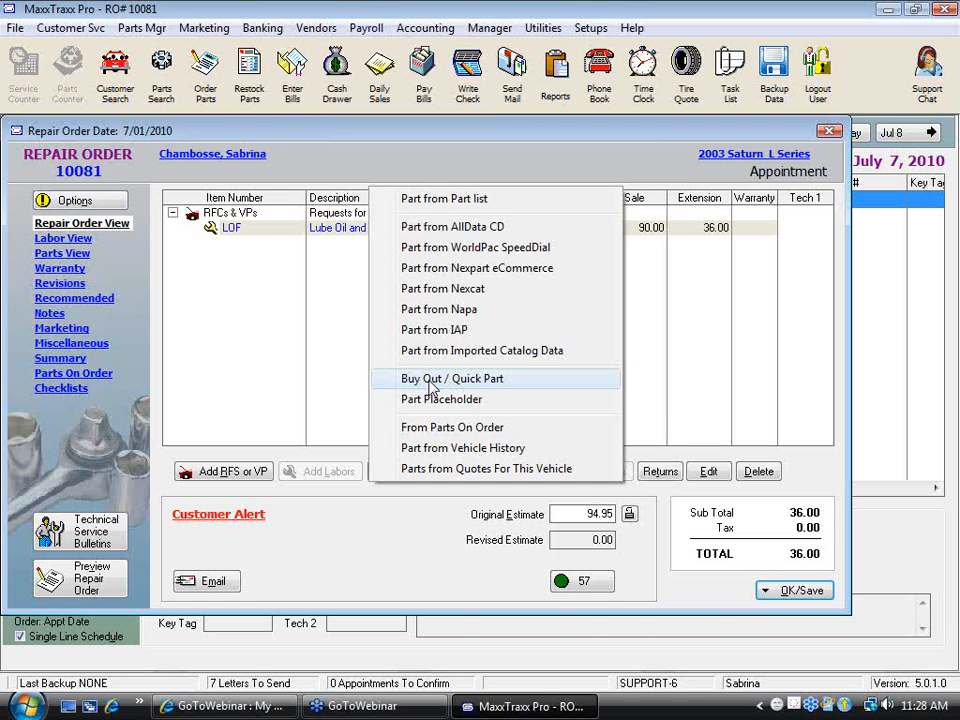
left_click(432, 382)
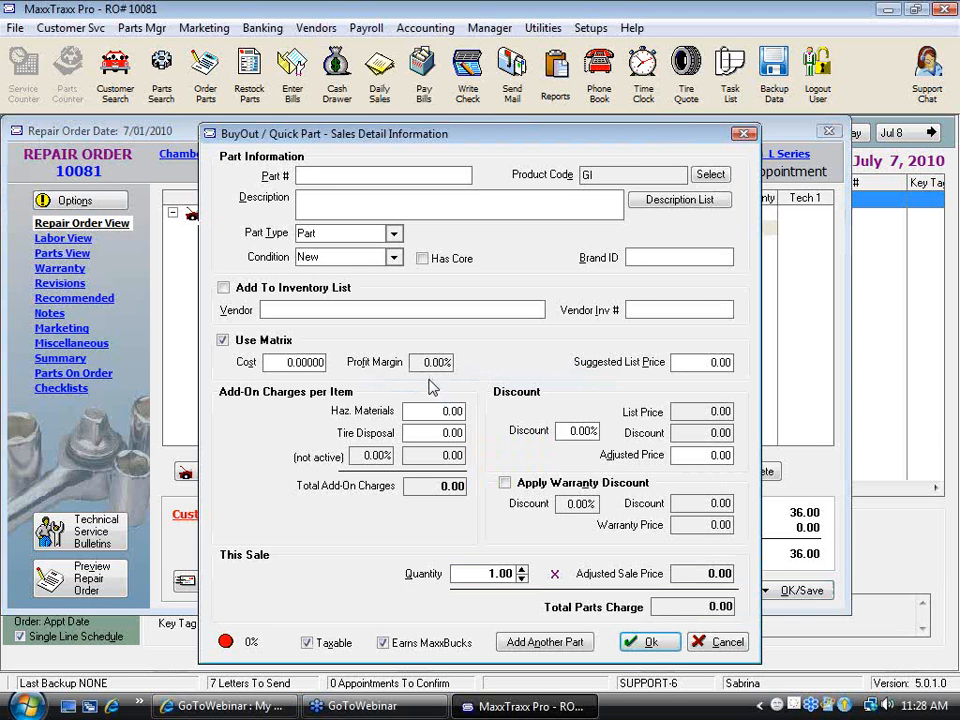
type("99999")
left_click(377, 207)
type("Oil f")
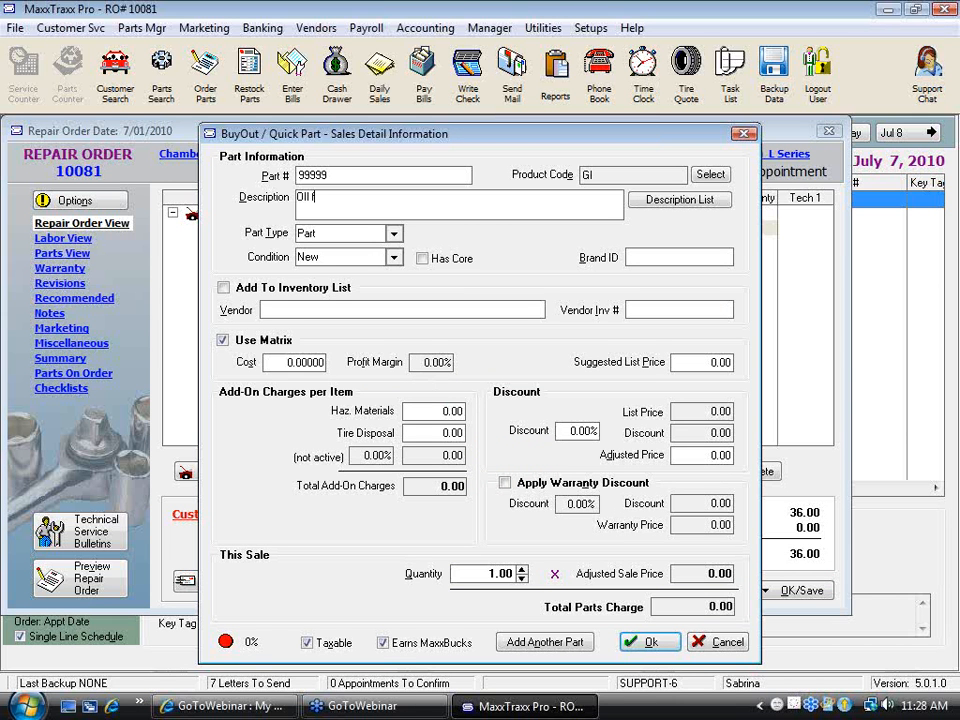
key("BackSpace")
type("F(lter")
Set the buyout part's cost to 3.00 and its suggested list and adjusted prices to 6.00, and add it to the repair order
left_click_drag(264, 363, 363, 372)
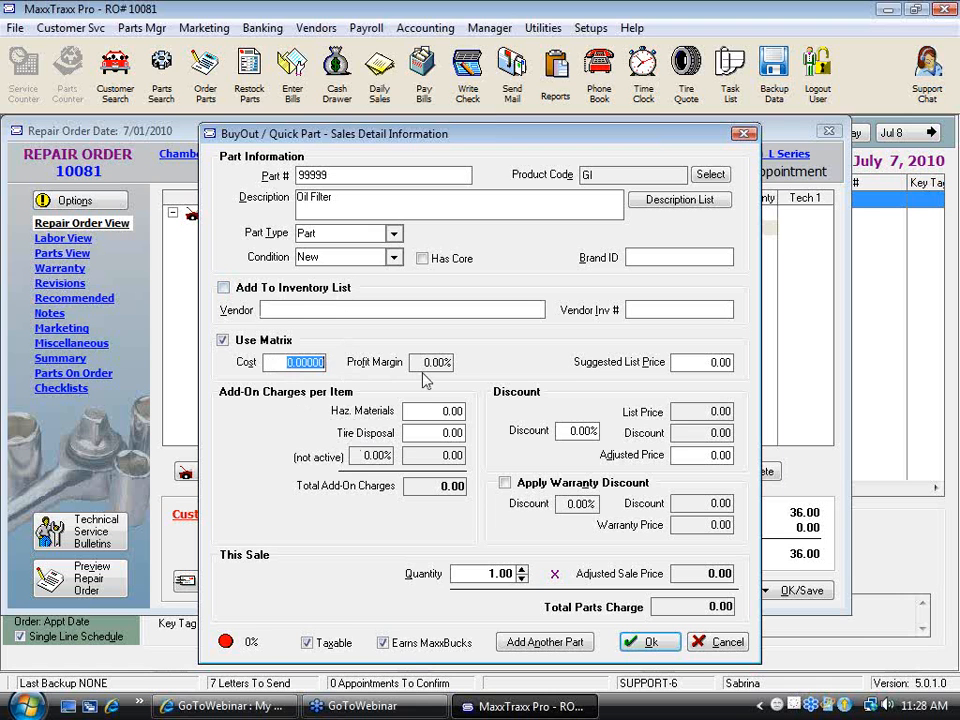
type("3")
key("Tab")
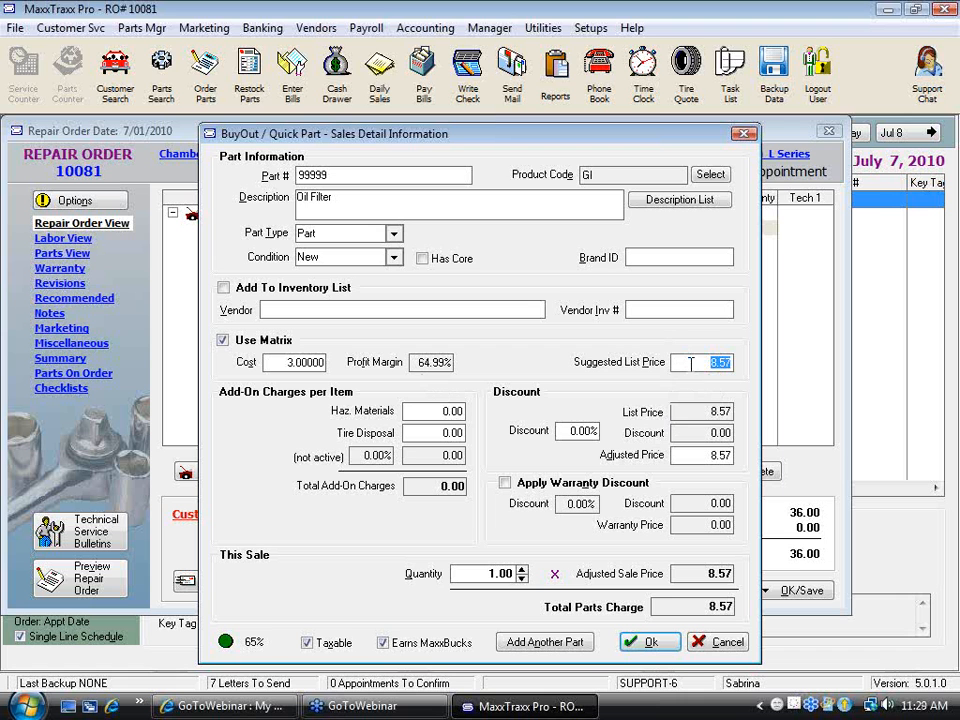
key("shift+Tab")
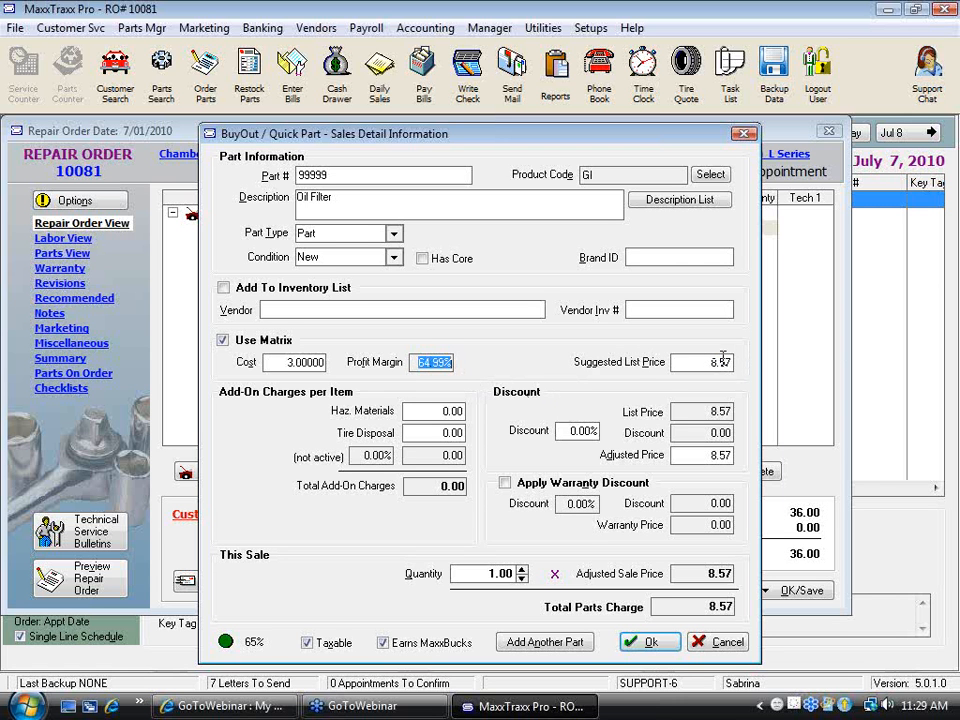
key("Tab")
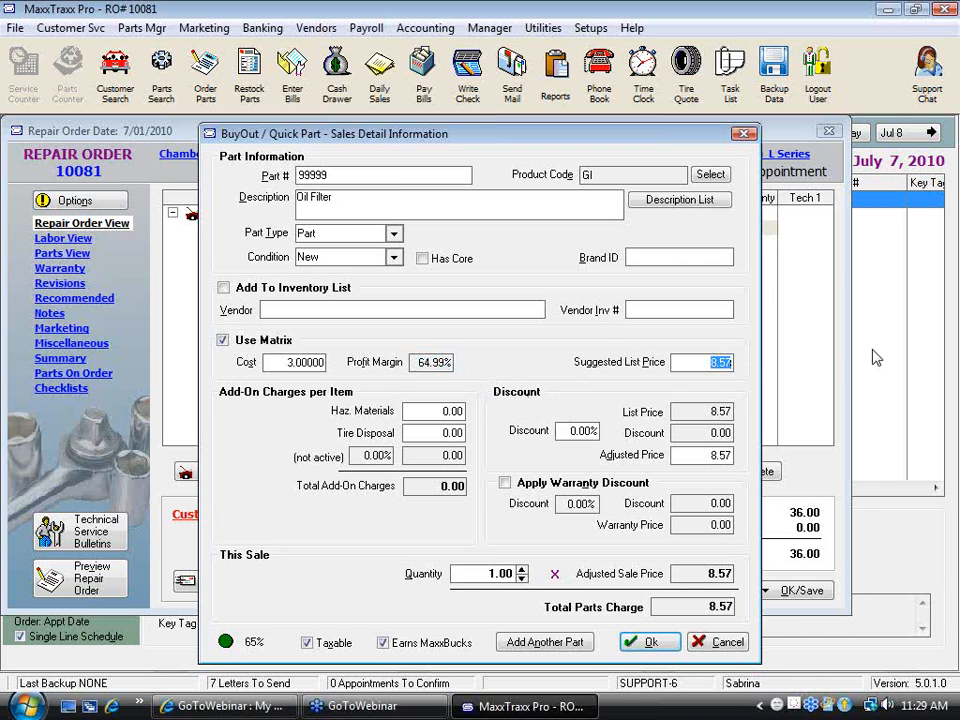
type("6")
key("Tab")
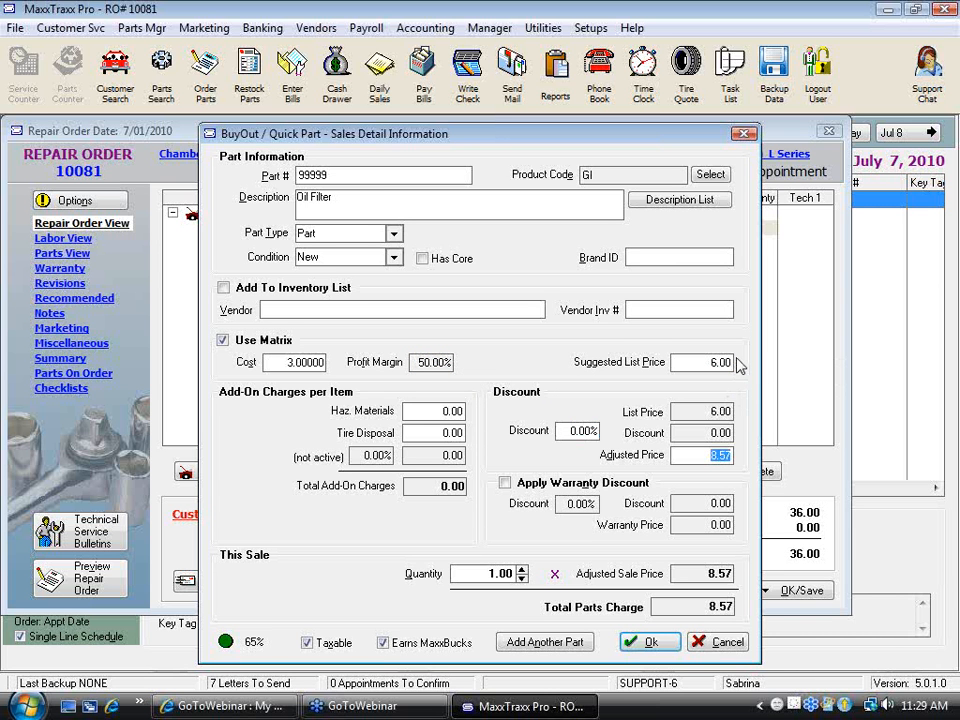
type("8")
key("Tab")
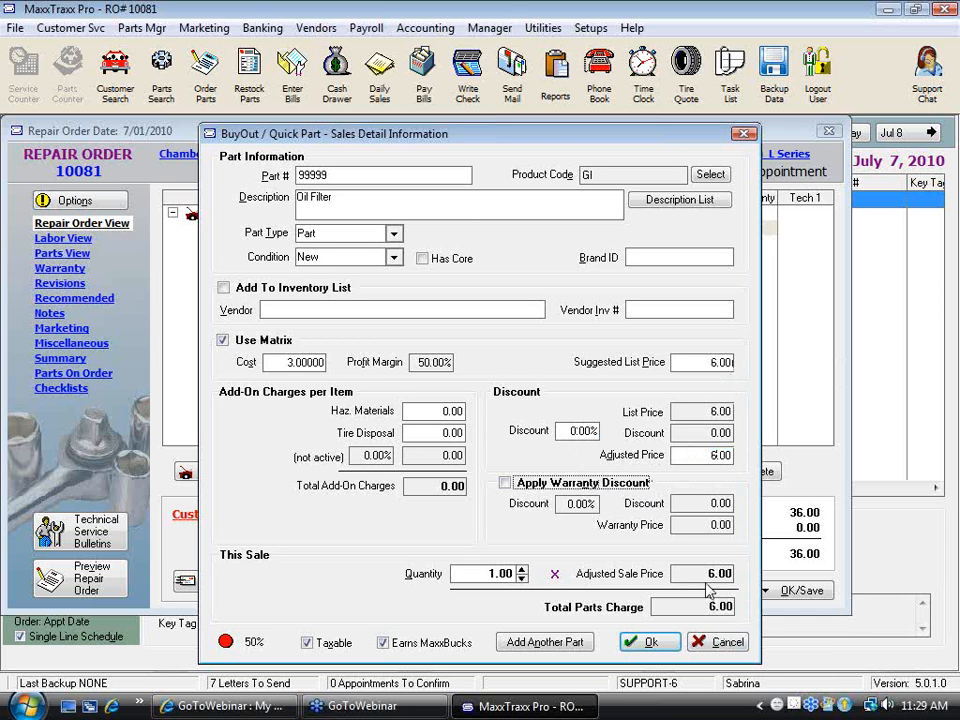
left_click(656, 643)
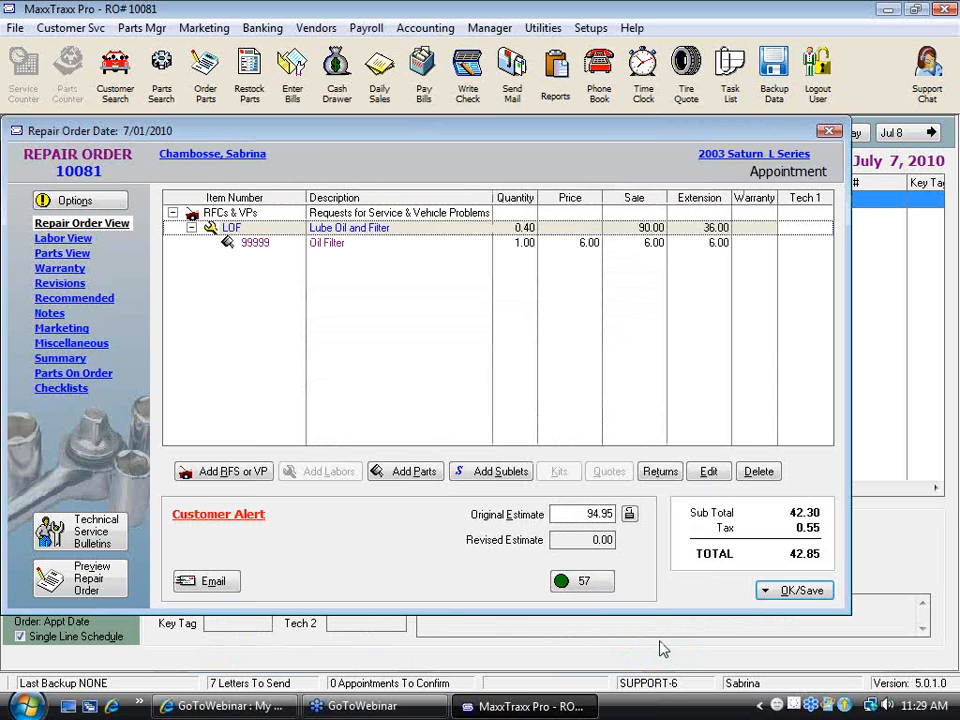
Search the part list for part number 99999 and close the search
left_click(422, 478)
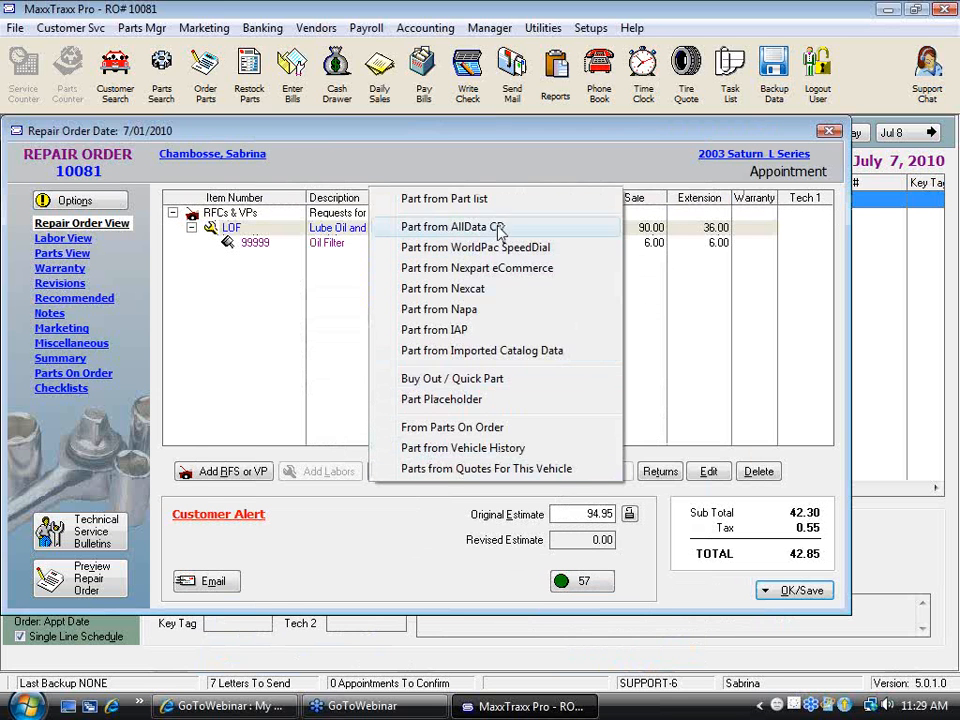
left_click(520, 83)
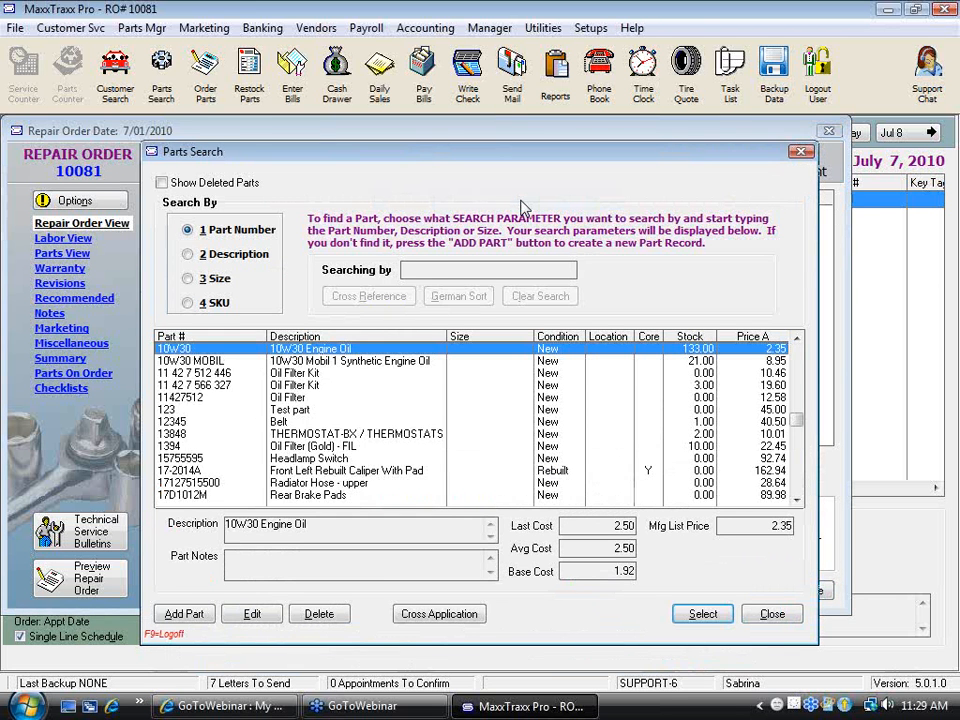
type("99999")
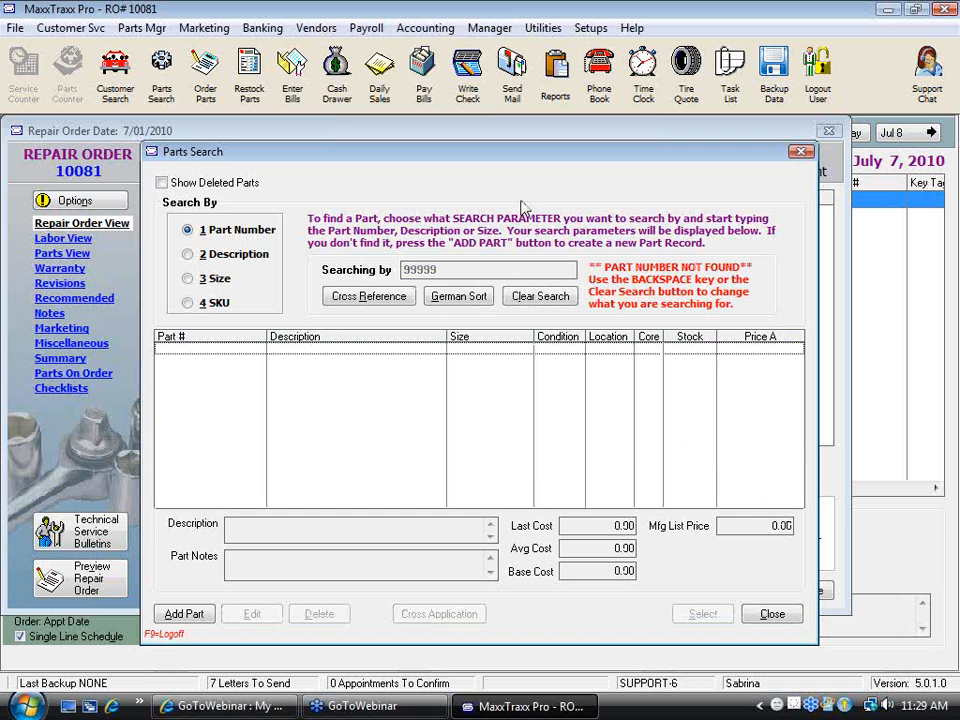
left_click(773, 614)
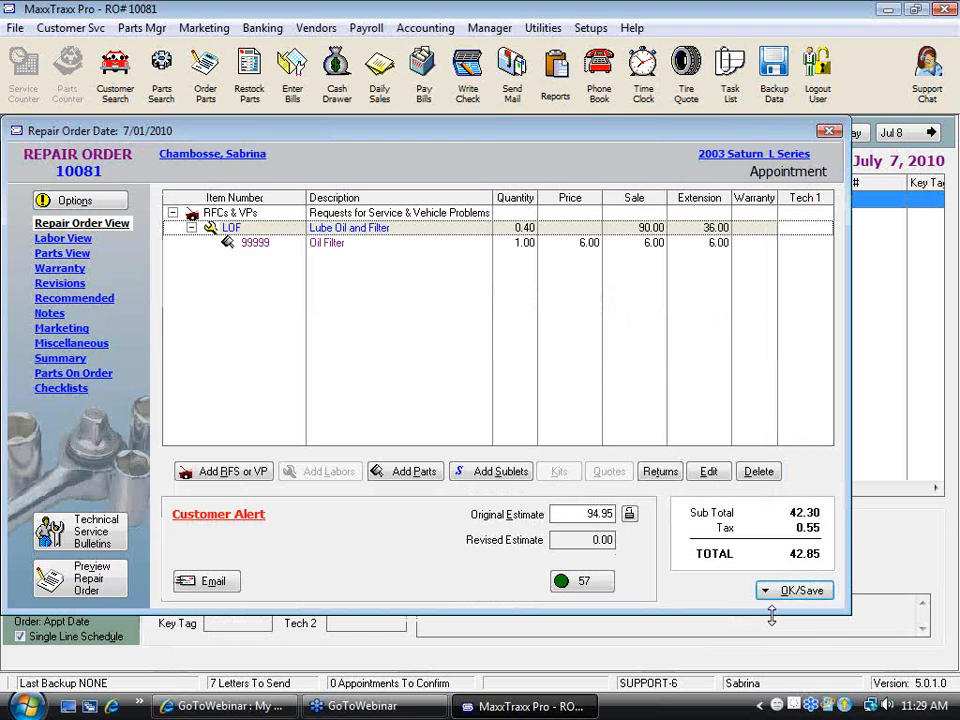
Edit the 99999 Oil Filter line, entering WorldPac as the vendor and filling in the vendor invoice number, and save it
left_click(328, 244)
double_click(328, 244)
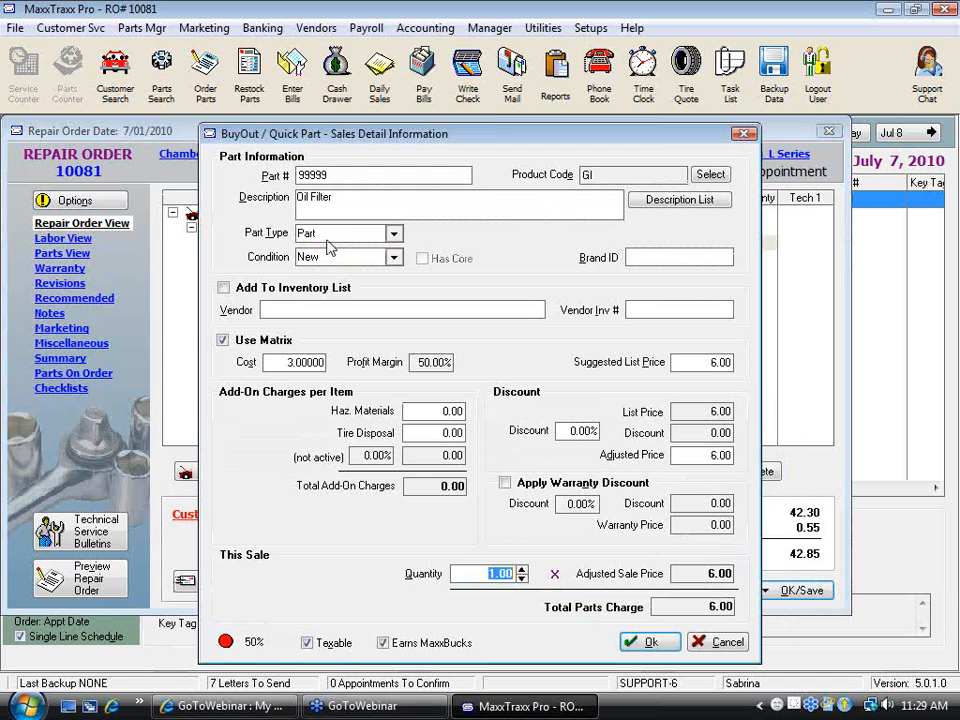
double_click(306, 362)
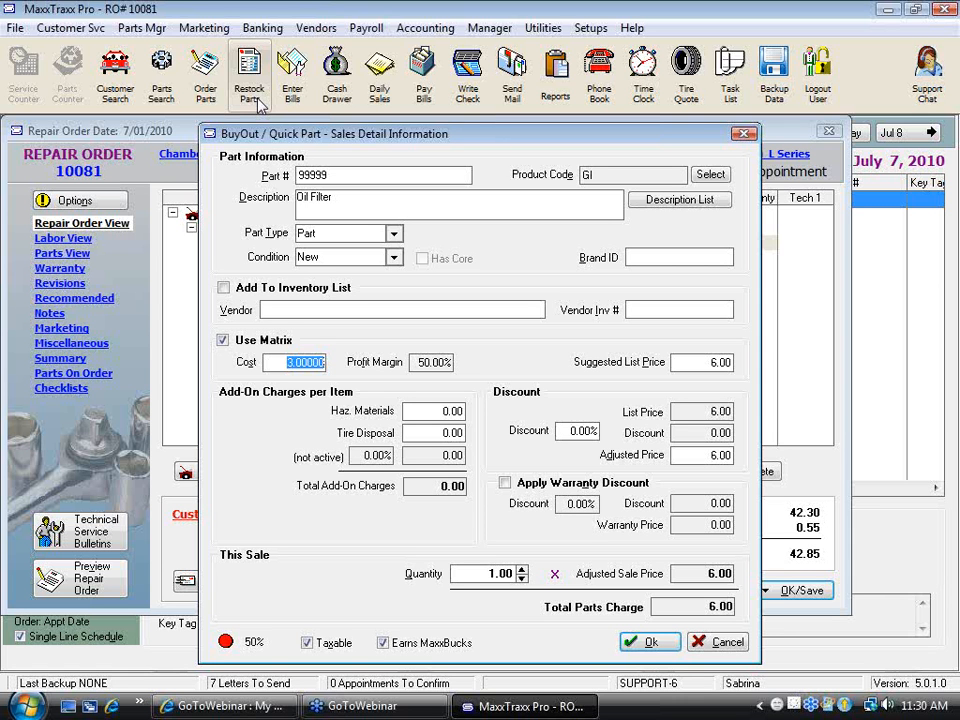
left_click(310, 310)
type("Wor")
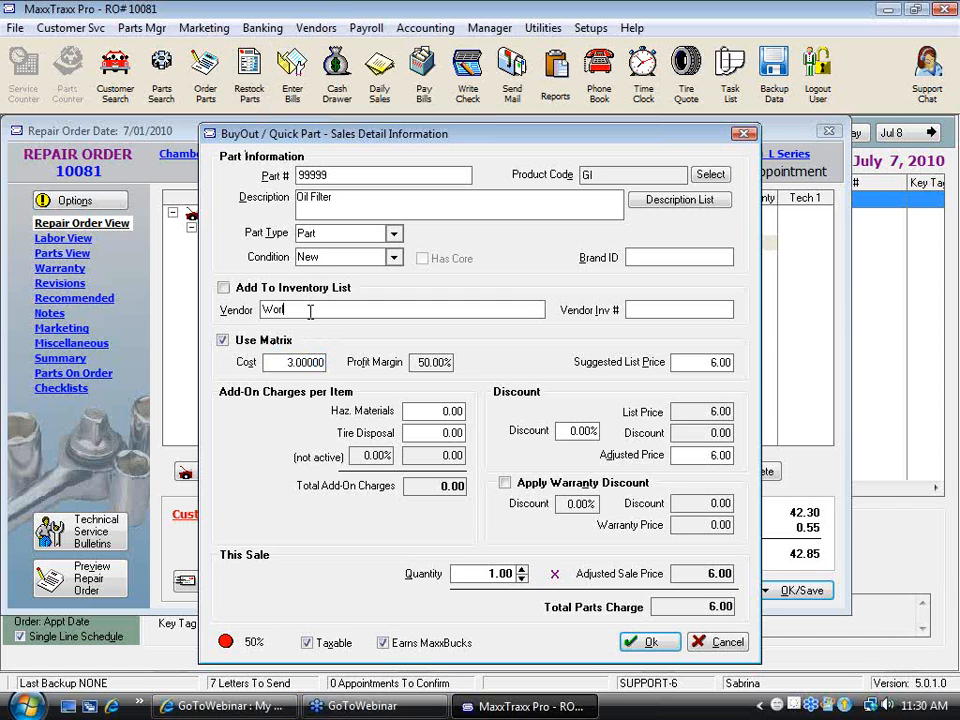
type("dPad")
left_click(660, 310)
type("123456789")
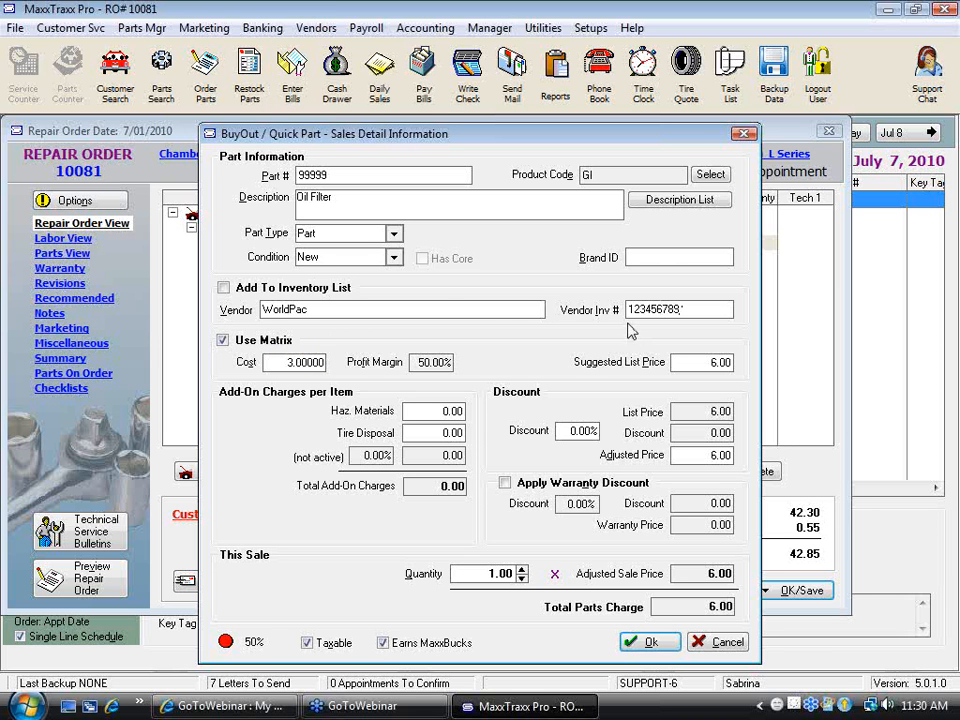
left_click(648, 642)
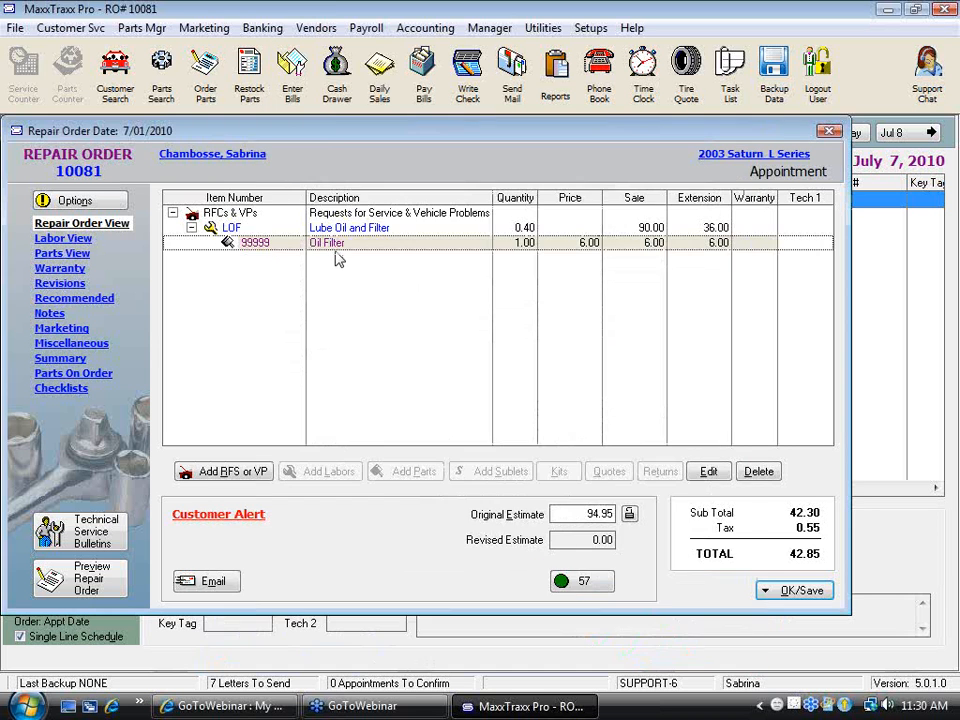
Reopen the 99999 Oil Filter line's sales details and enable Add To Inventory List
double_click(334, 244)
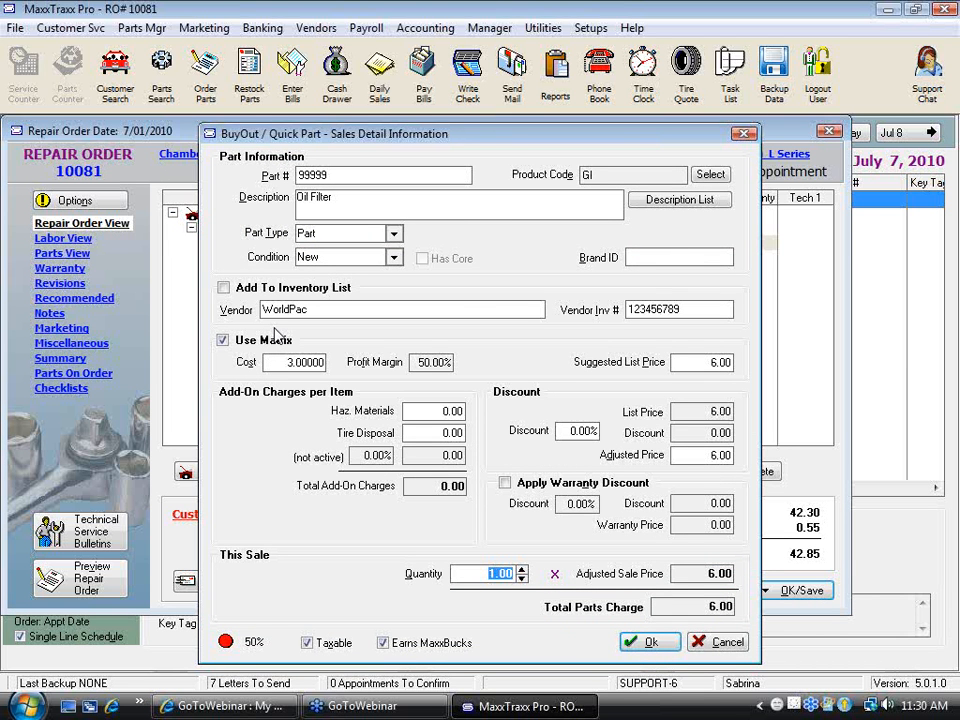
left_click(223, 288)
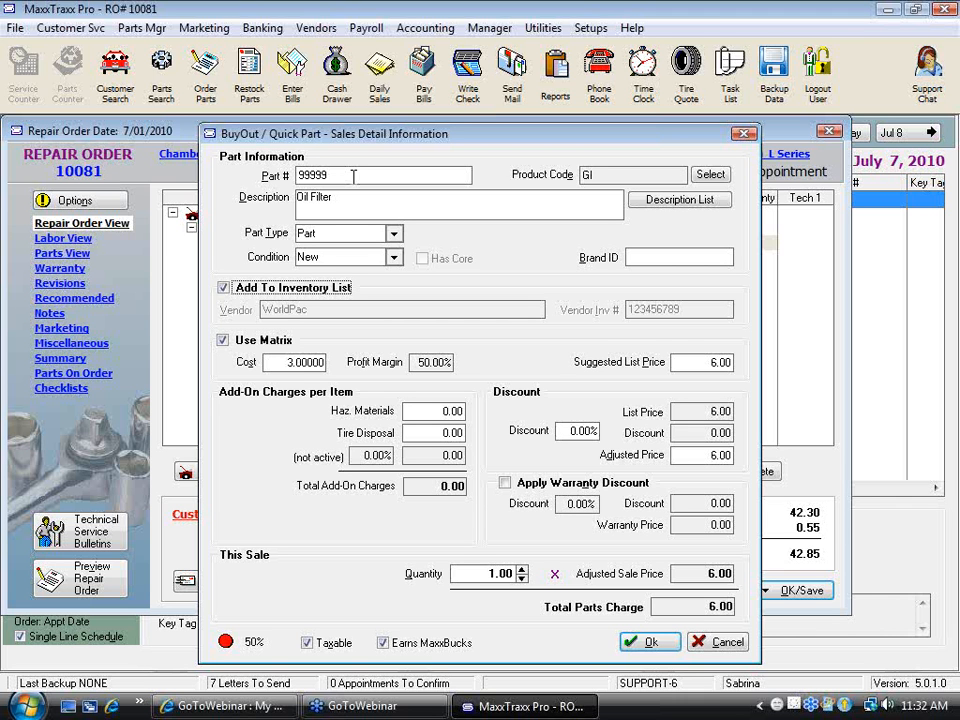
Set the 99999 Oil Filter's cost to 0.00 and suggested list price to 5.00, and save the line without a cost
left_click(285, 362)
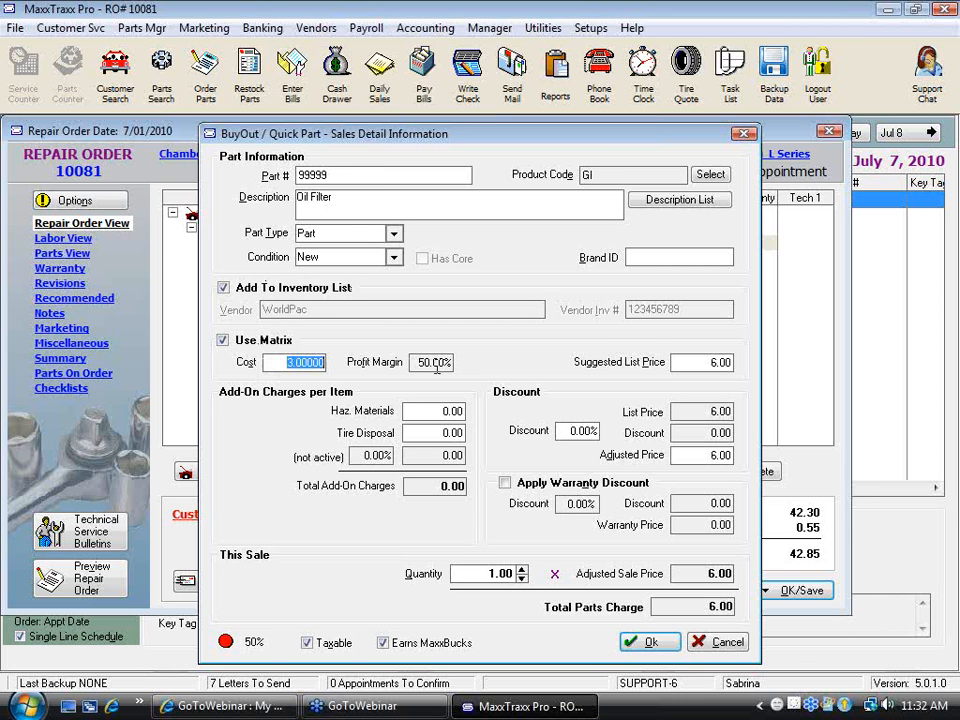
type("0")
key("Tab")
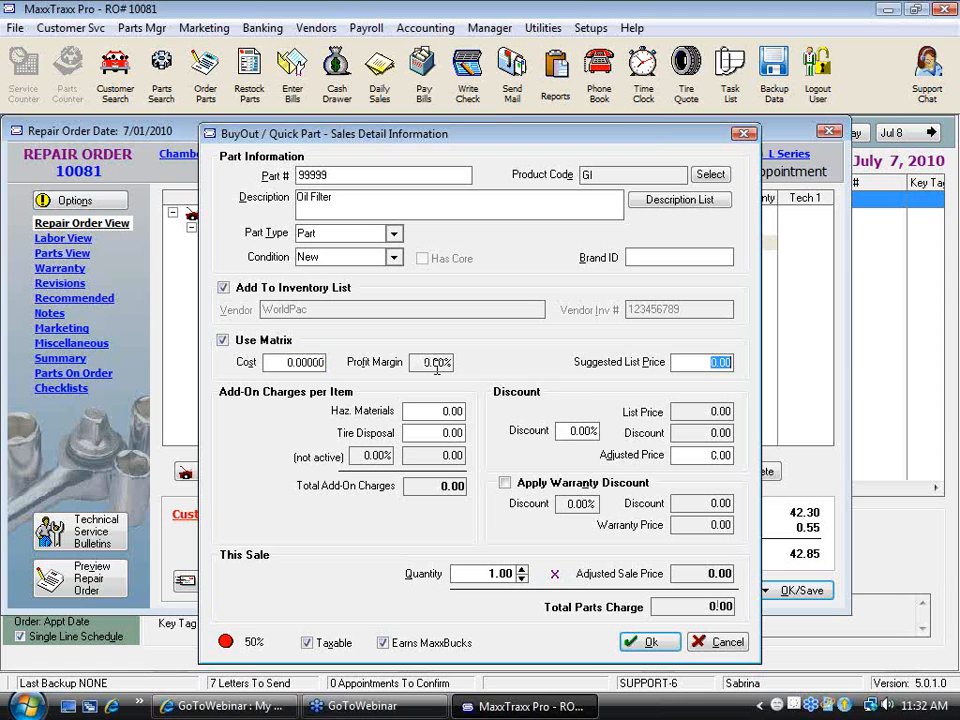
type("5")
key("Tab")
type("0")
key("Tab")
key("Tab")
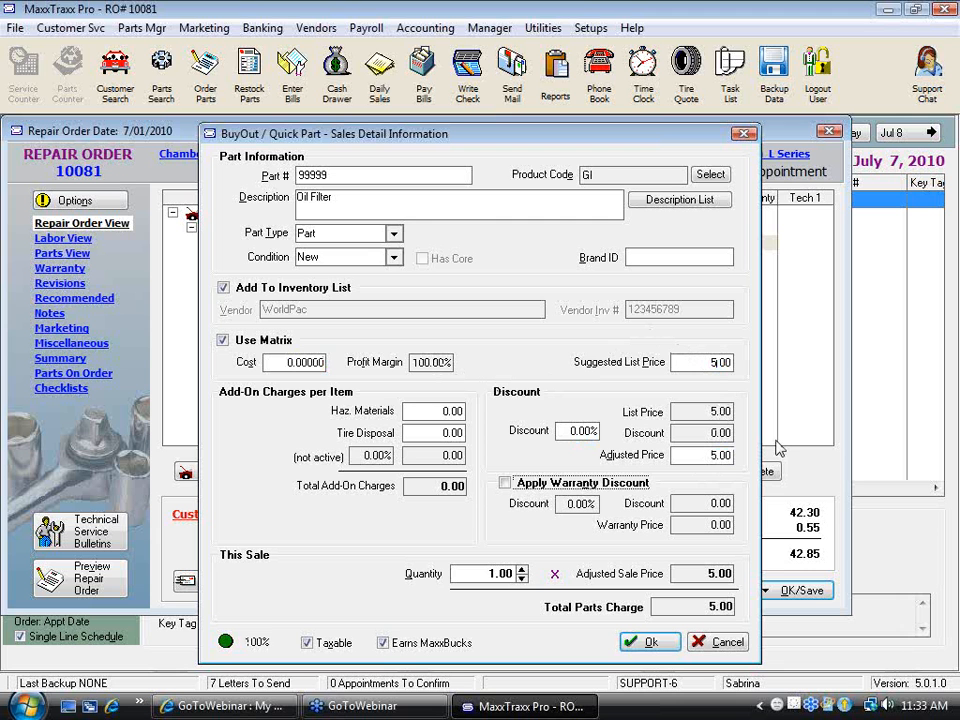
left_click(645, 642)
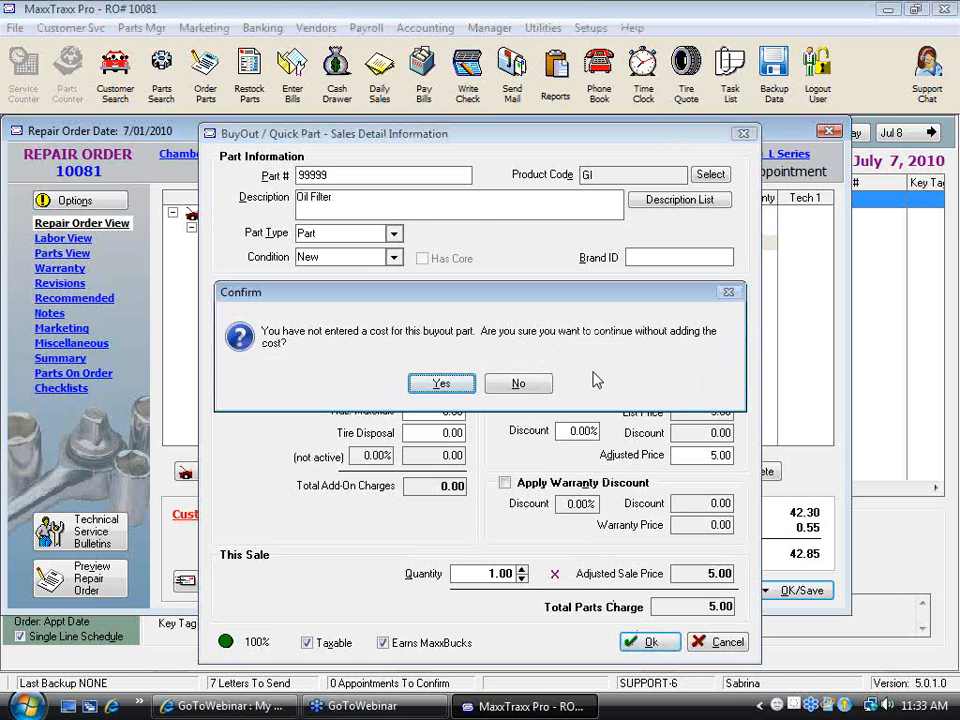
left_click(444, 386)
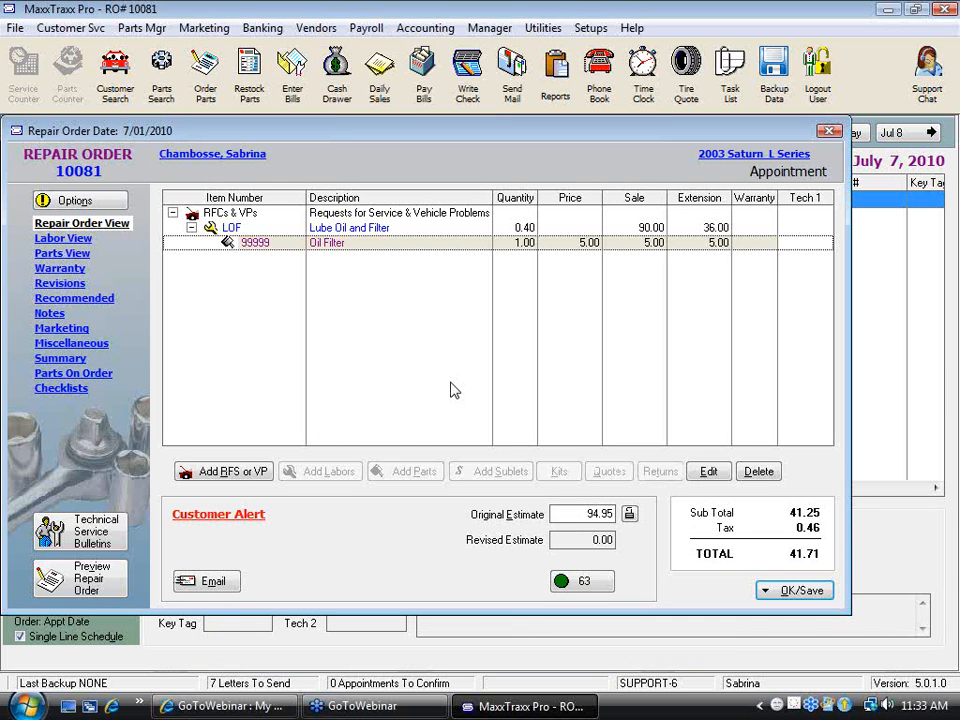
Save the repair order only, without adding the items on order and without ordering the out-of-stock part
left_click(808, 590)
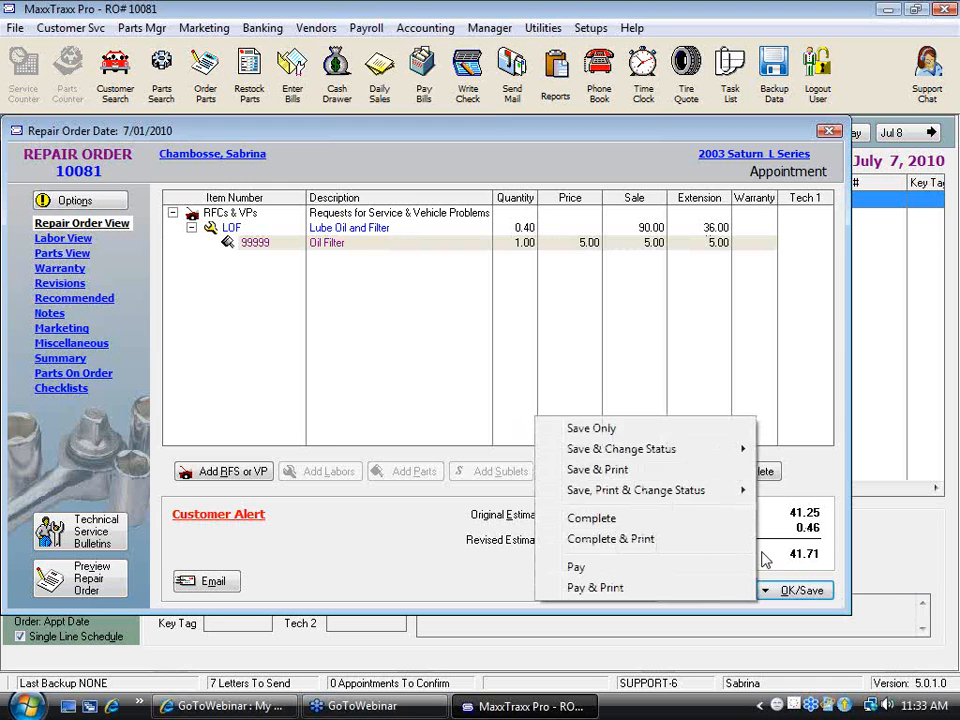
left_click(610, 429)
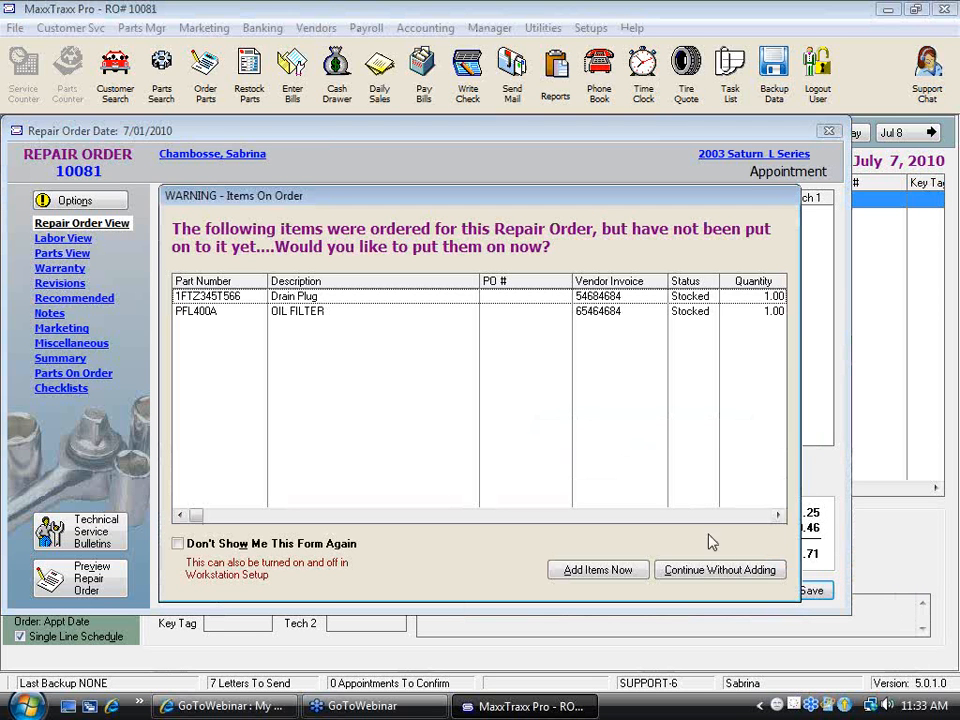
left_click(720, 571)
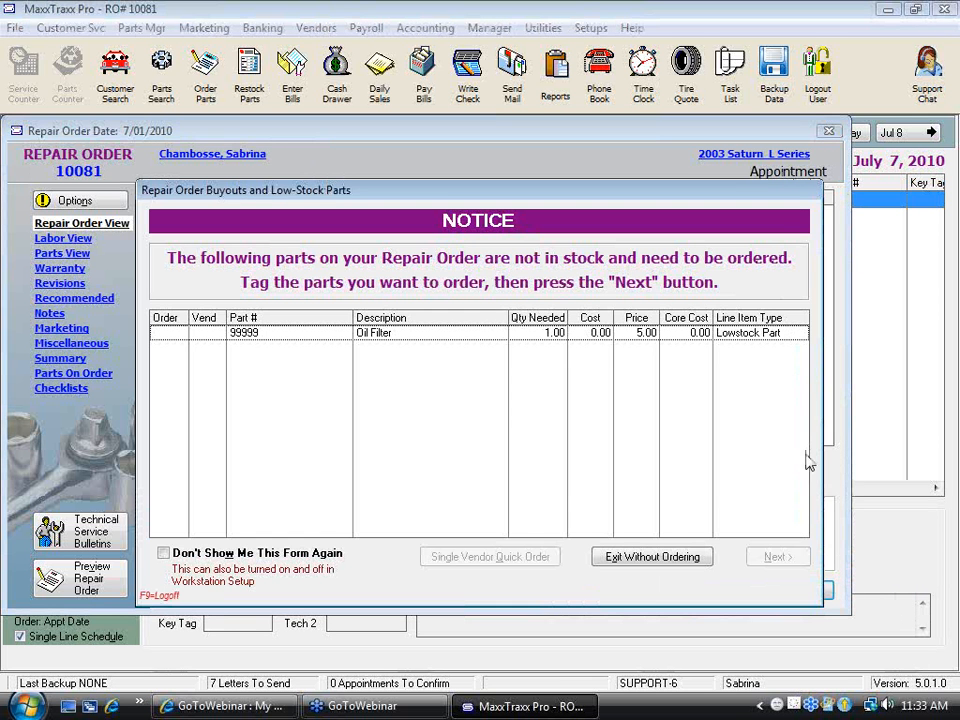
left_click(652, 557)
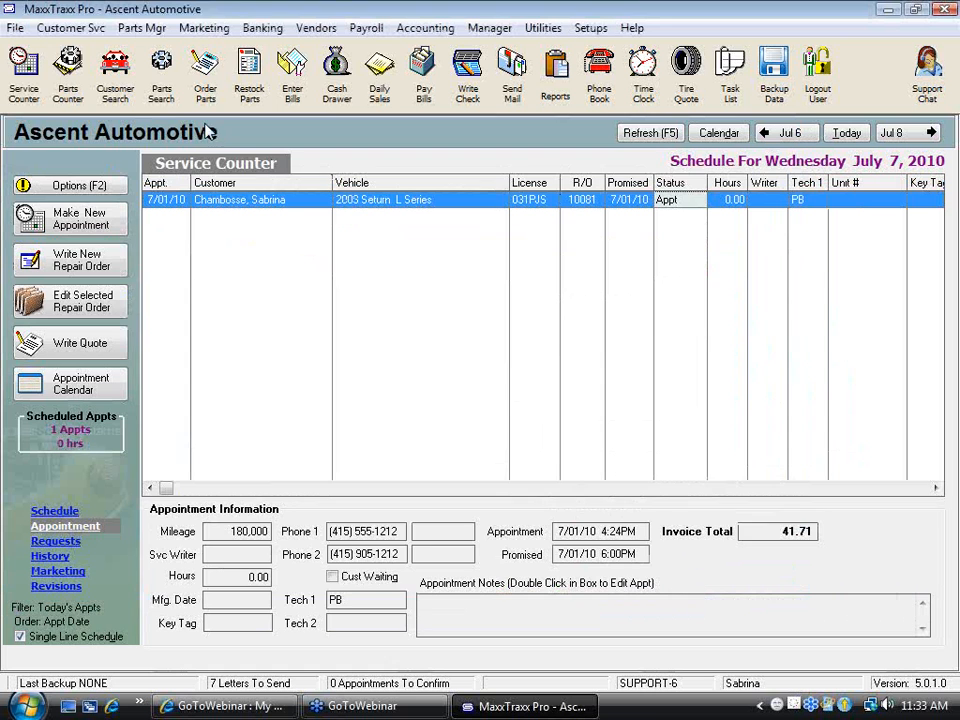
Search the part list for part number 999 and open the stock information of the 99999 Oil Filter record
left_click(221, 110)
type("999")
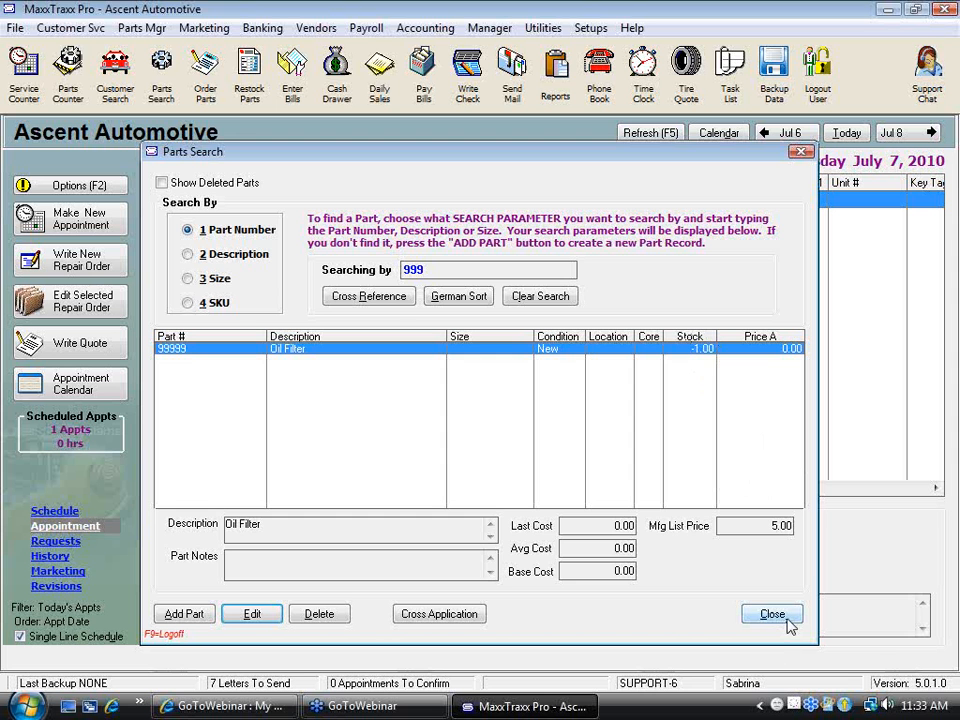
left_click(255, 613)
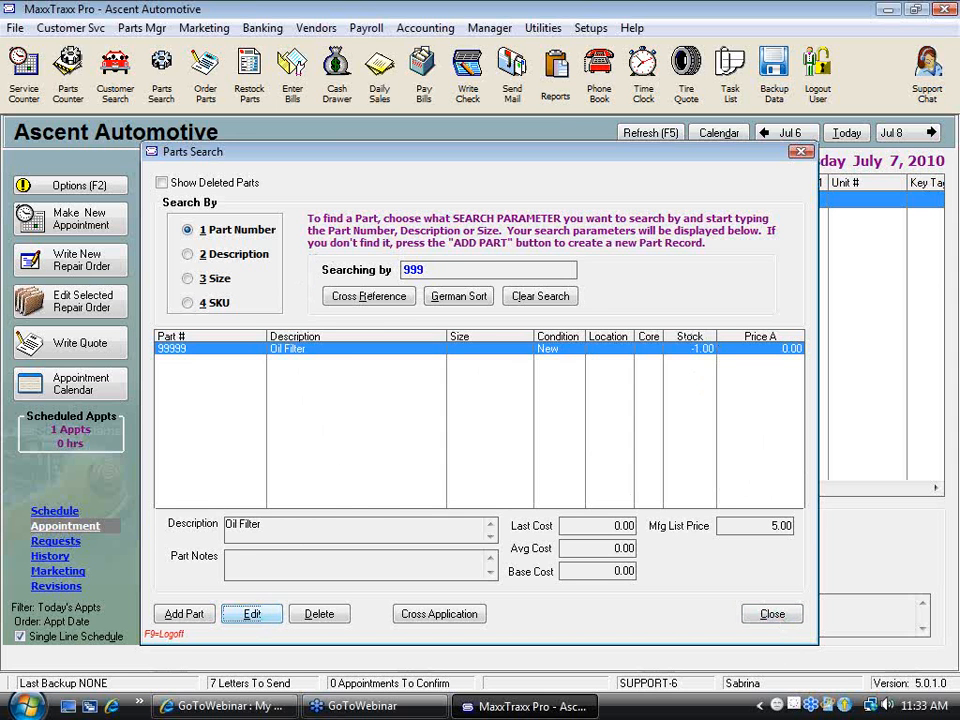
left_click(205, 257)
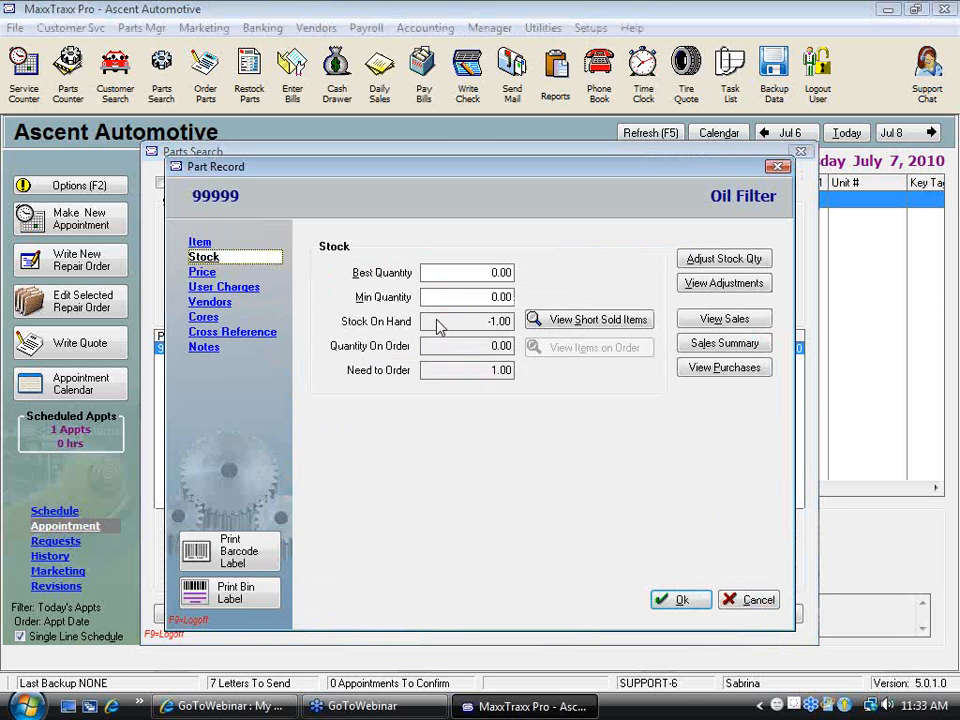
Add 1.00 to the Oil Filter's stock quantity at zero cost, filling in the adjuster's initials, and close the part record and search
left_click(745, 263)
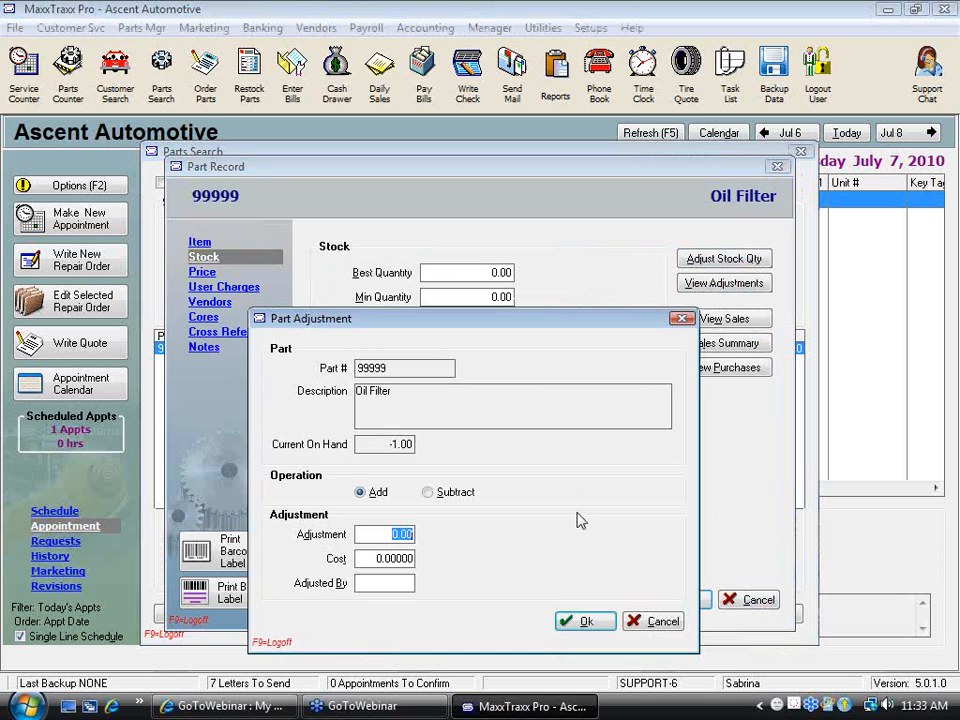
type("1")
key("Tab")
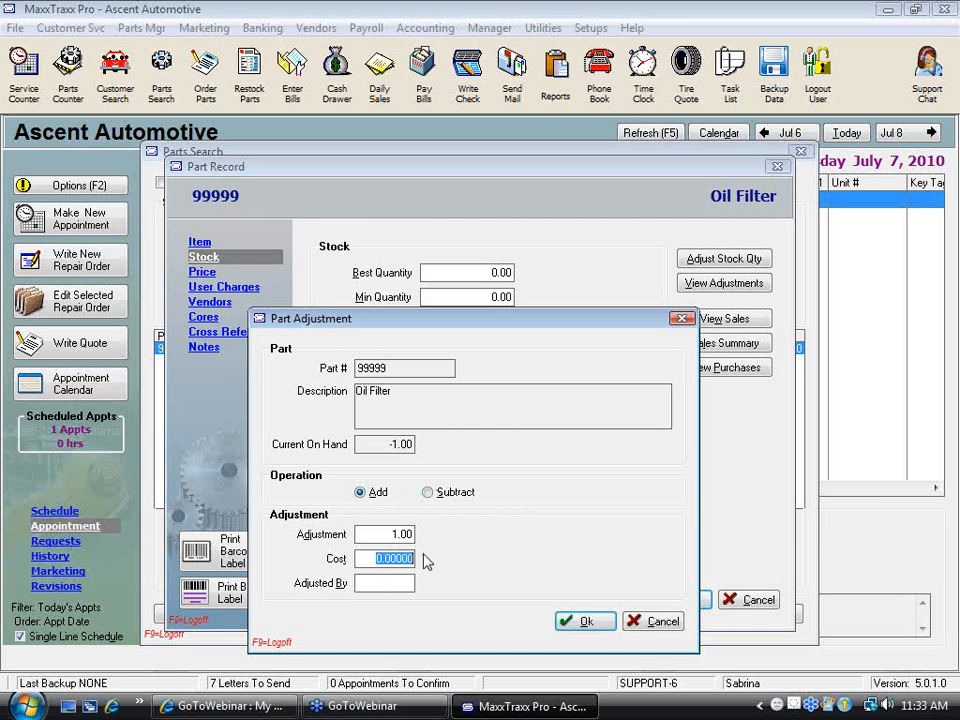
left_click(379, 585)
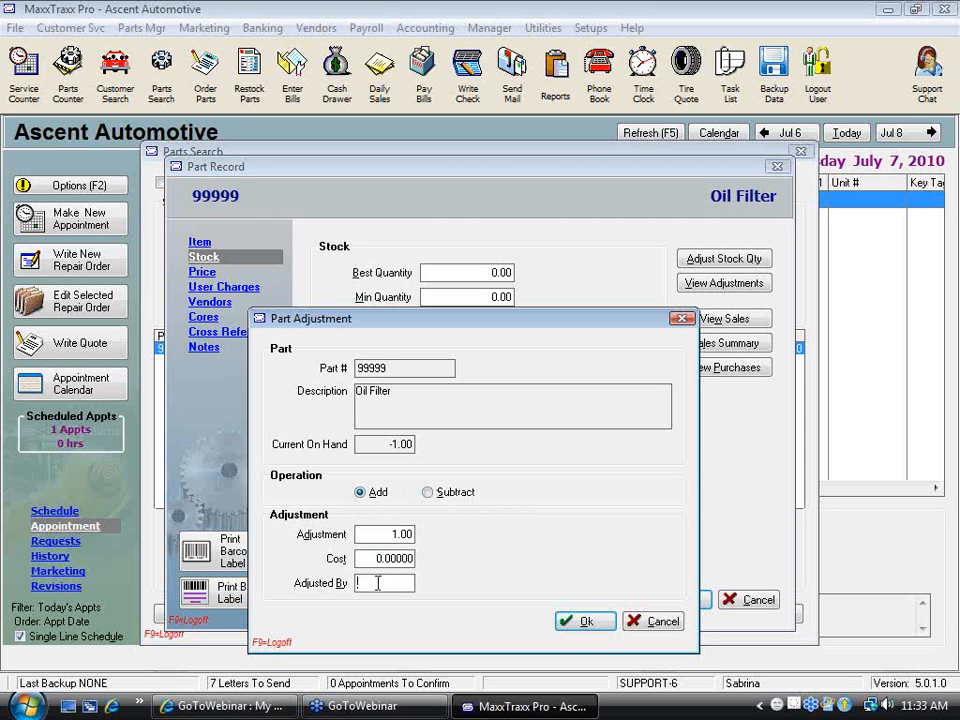
type("SSC")
key("shift+Tab")
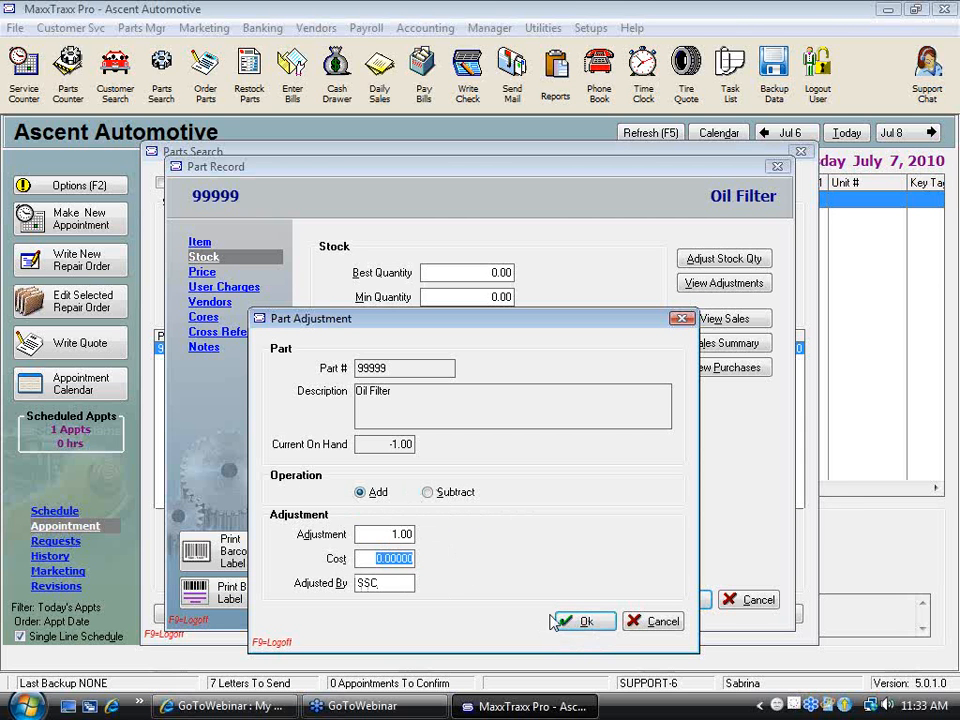
left_click(586, 622)
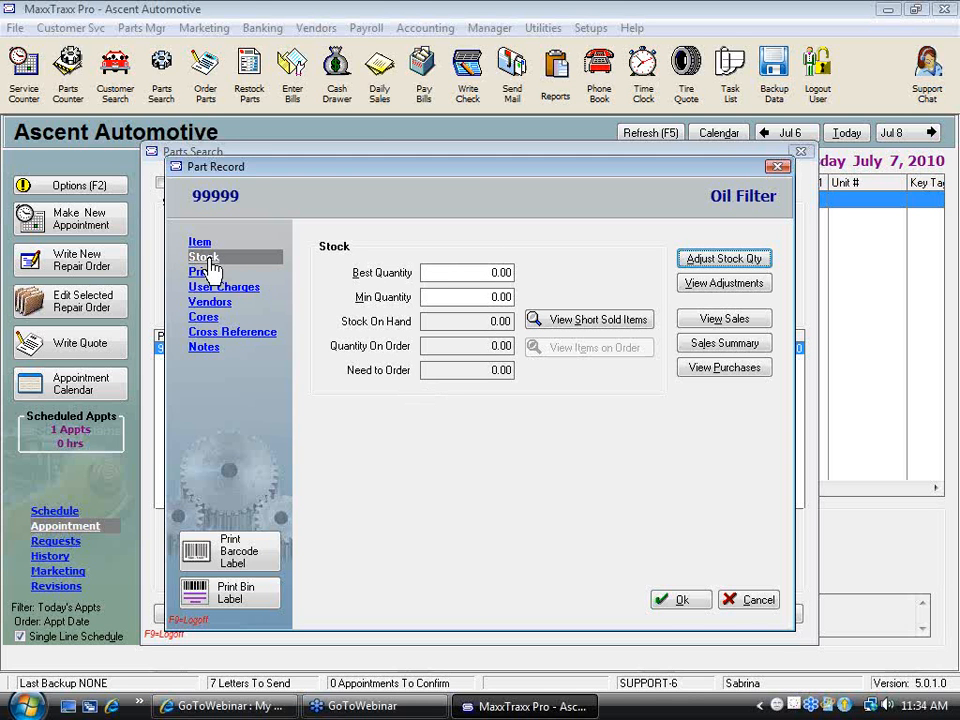
left_click(733, 602)
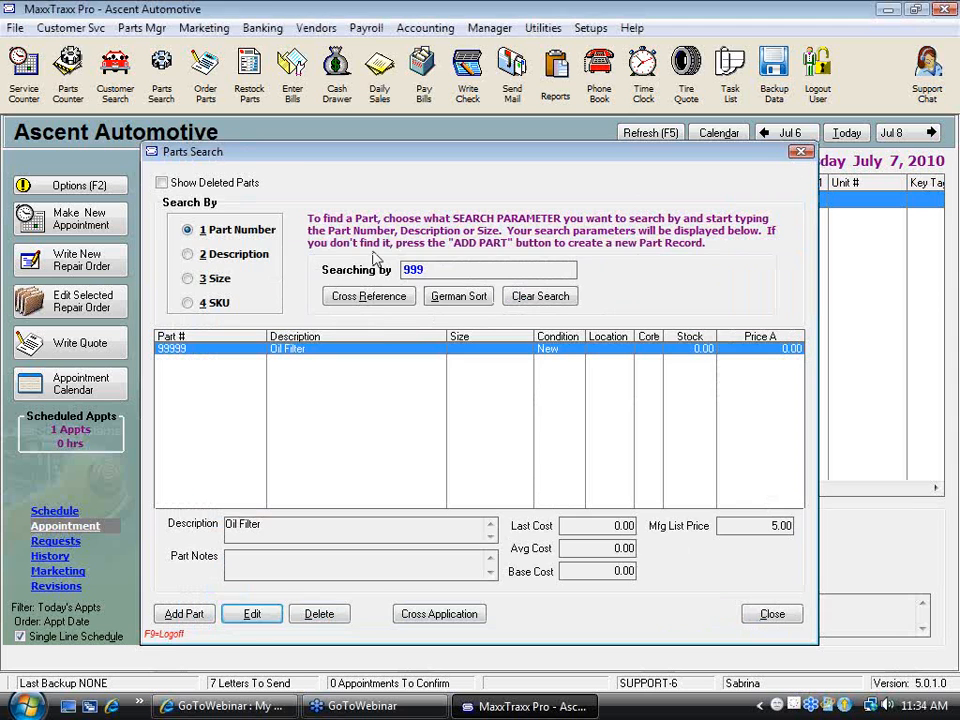
left_click(790, 614)
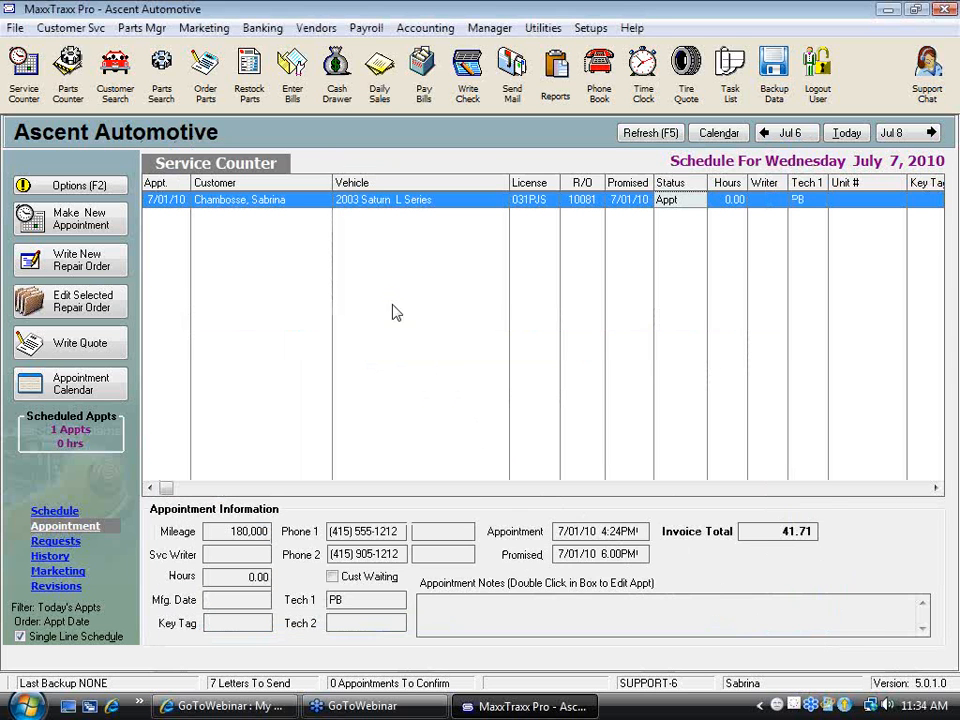
Reopen the 2003 Saturn's repair order and view the 99999 Oil Filter line's sales details without changing them
double_click(380, 210)
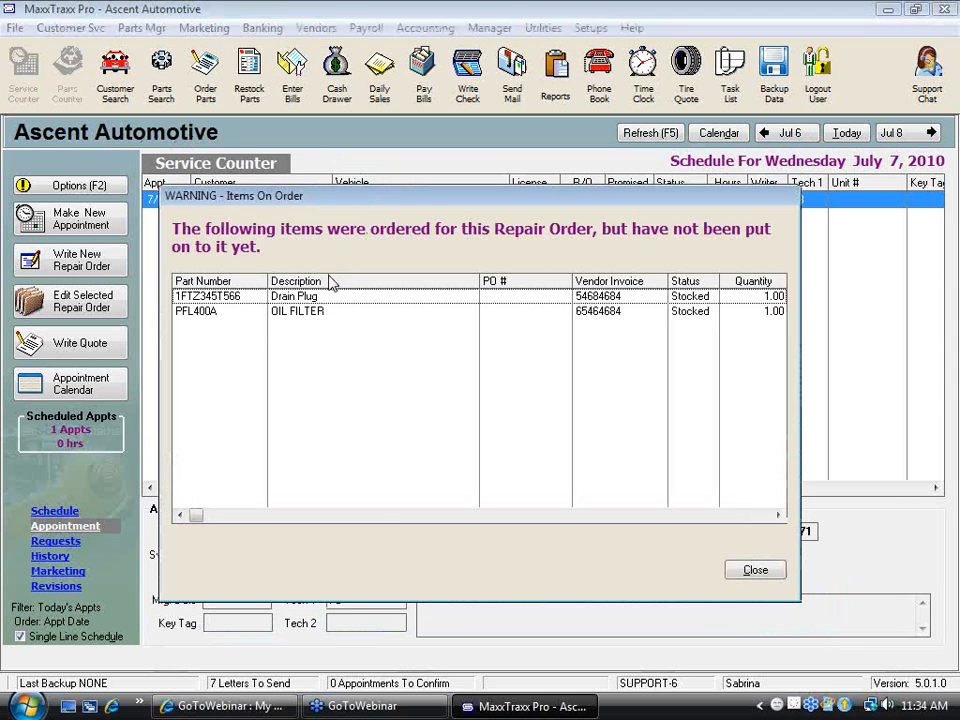
left_click(740, 568)
double_click(250, 185)
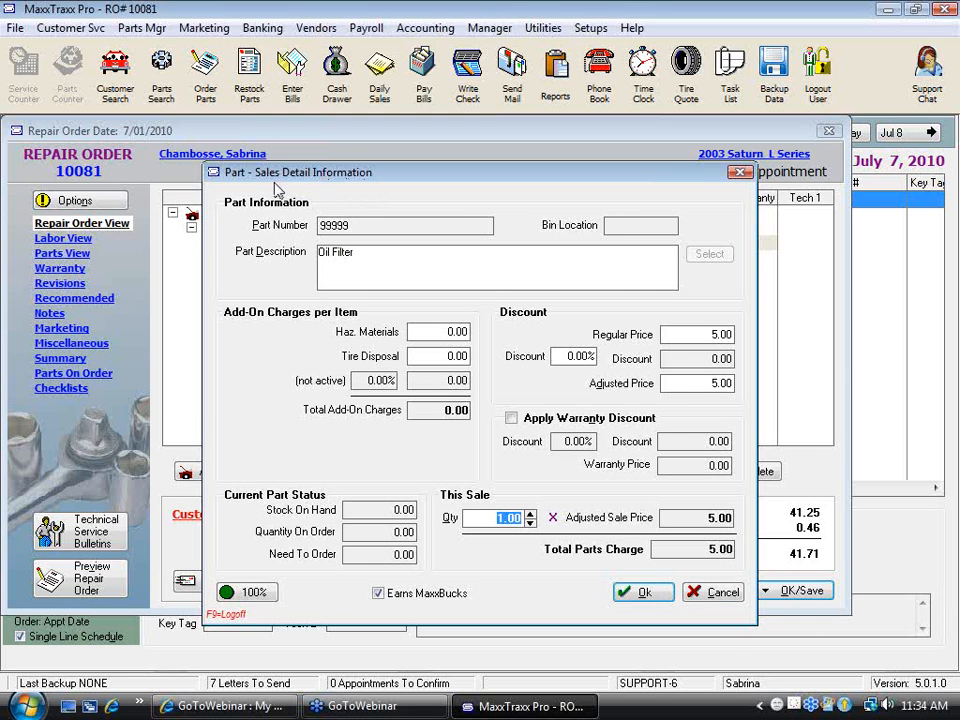
left_click(720, 590)
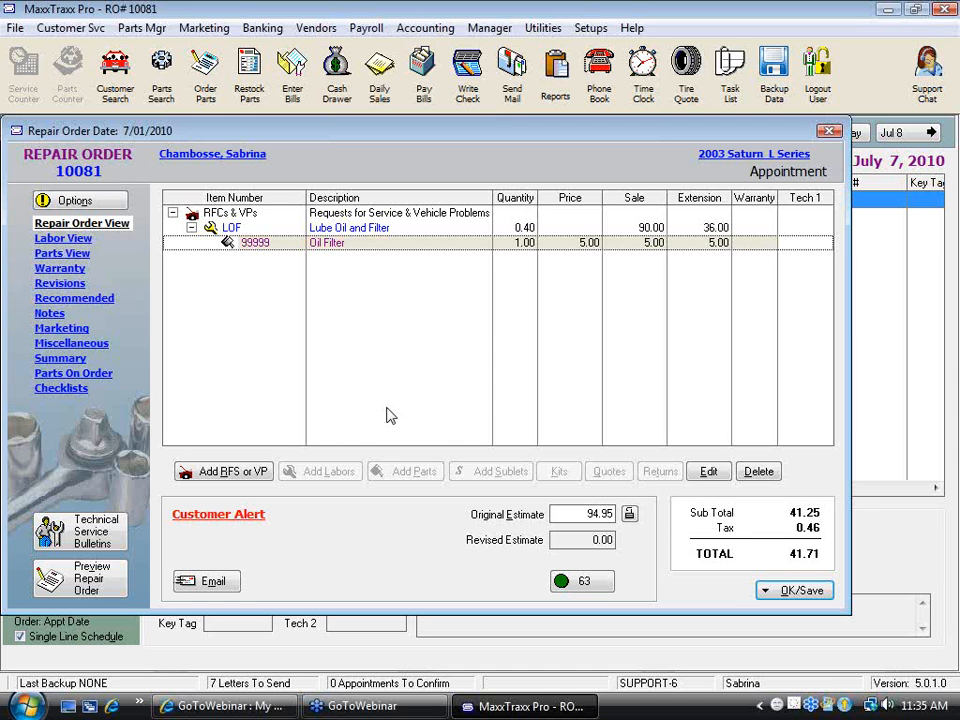
Start a new buyout part under the LOF labor line with part number USED TIRE
left_click(375, 229)
left_click(432, 477)
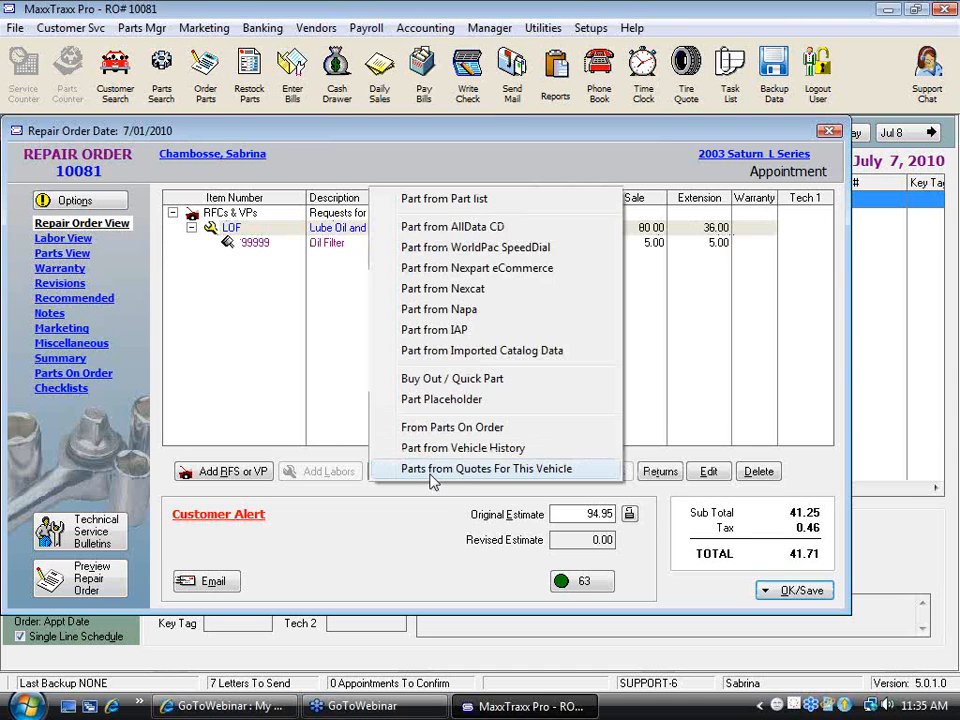
left_click(496, 380)
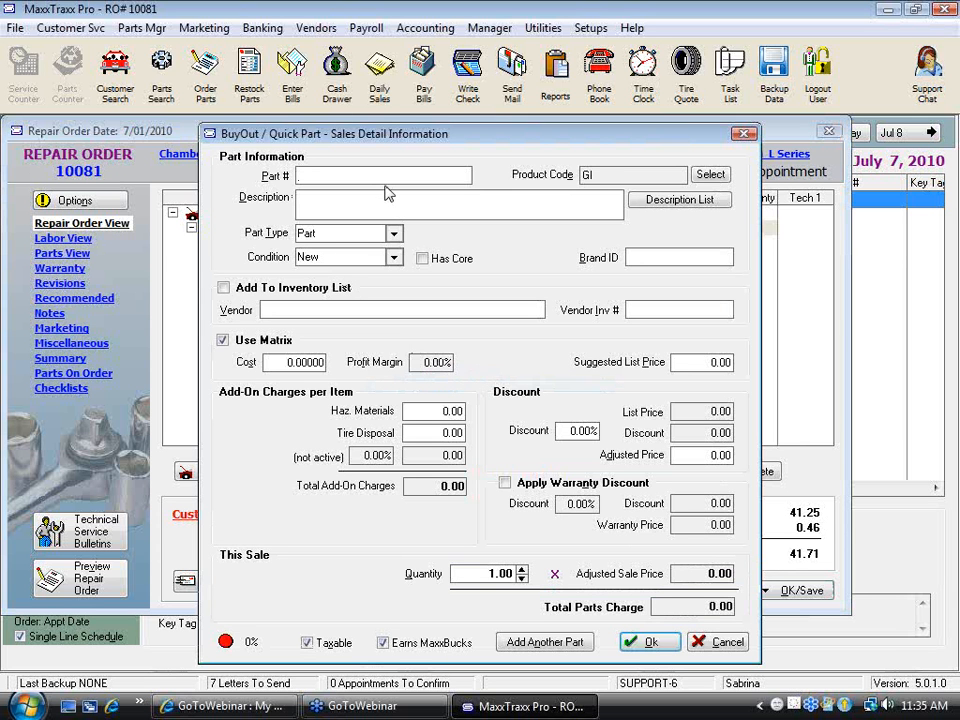
type("USED;TIRE")
left_click(349, 200)
Turn off matrix pricing for the USED TIRE part and set its suggested list price to 15.00
left_click(222, 340)
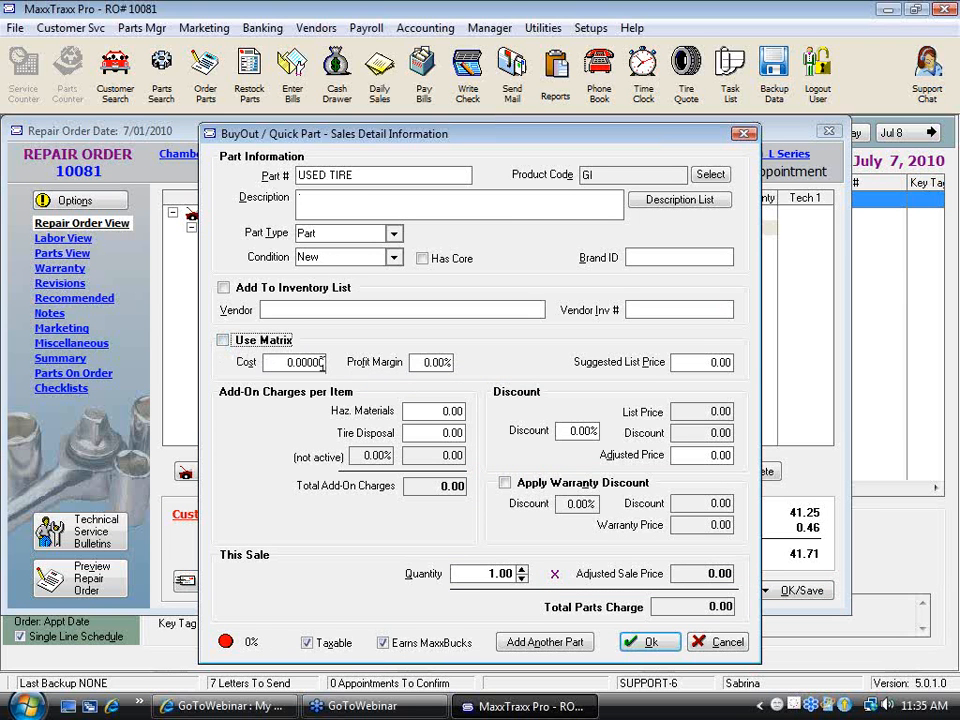
left_click(718, 362)
type("15")
key("Tab")
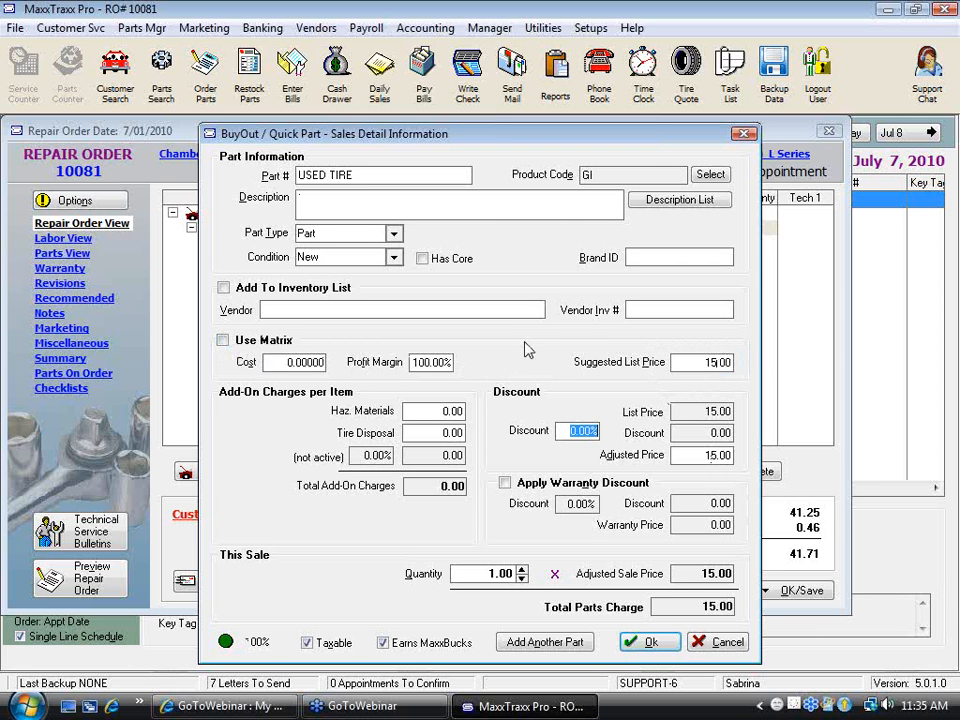
Enter "Used Tire" as the part description and add the buyout part to the repair order without a cost
left_click(319, 196)
type("uSED tIRES")
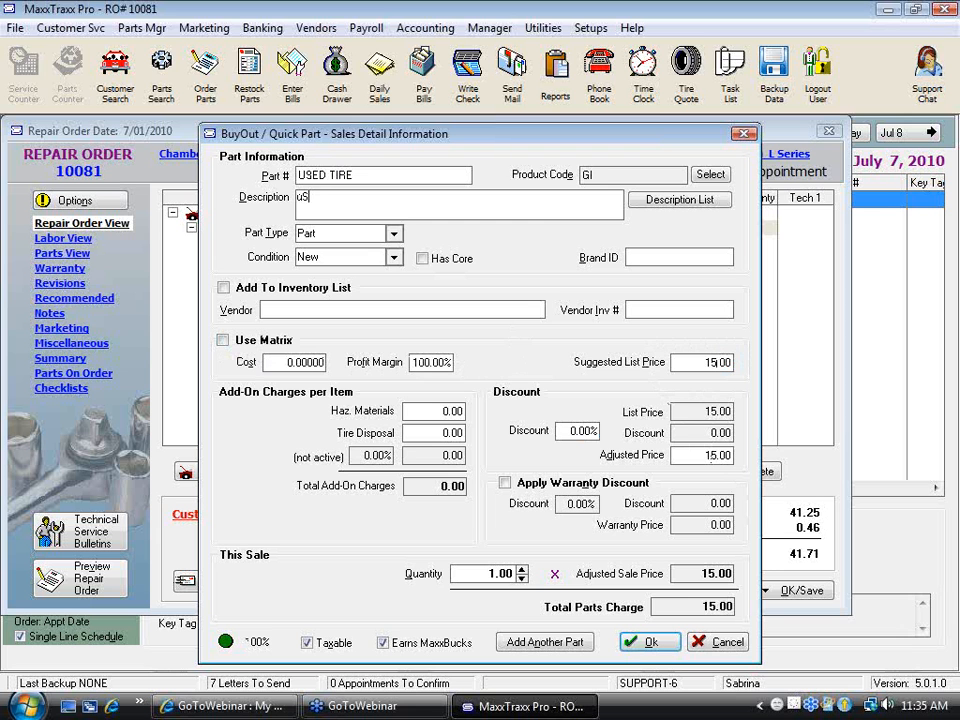
key("BackSpace")
key("BackSpace")
key("BackSpace")
key("BackSpace")
key("BackSpace")
key("BackSpace")
key("BackSpace")
key("BackSpace")
key("BackSpace")
key("BackSpace")
type("Used Tire")
left_click(648, 641)
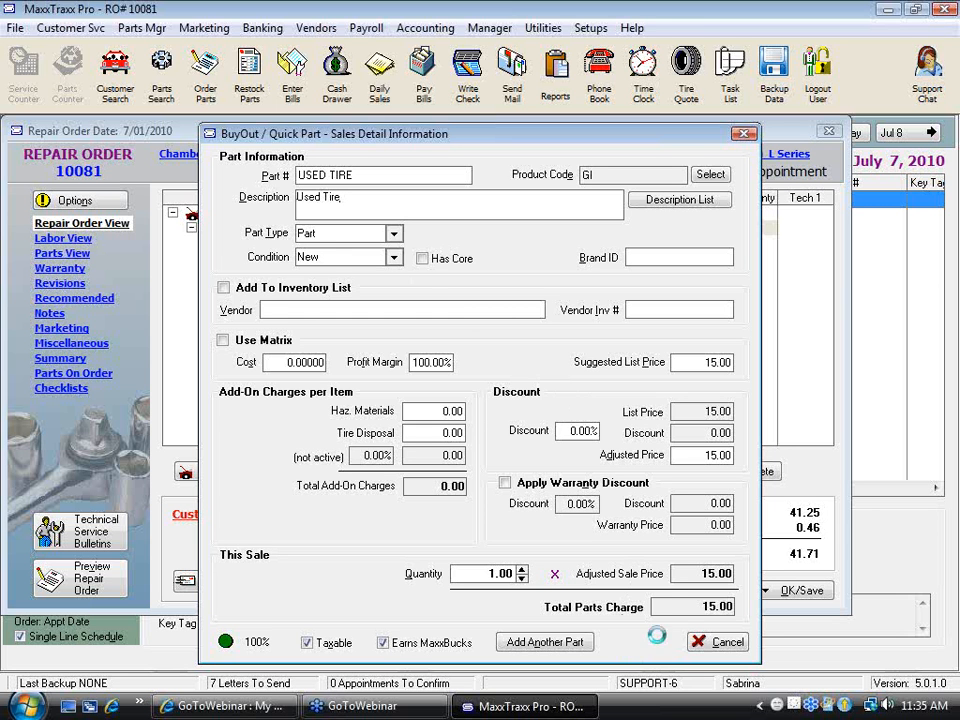
left_click(441, 383)
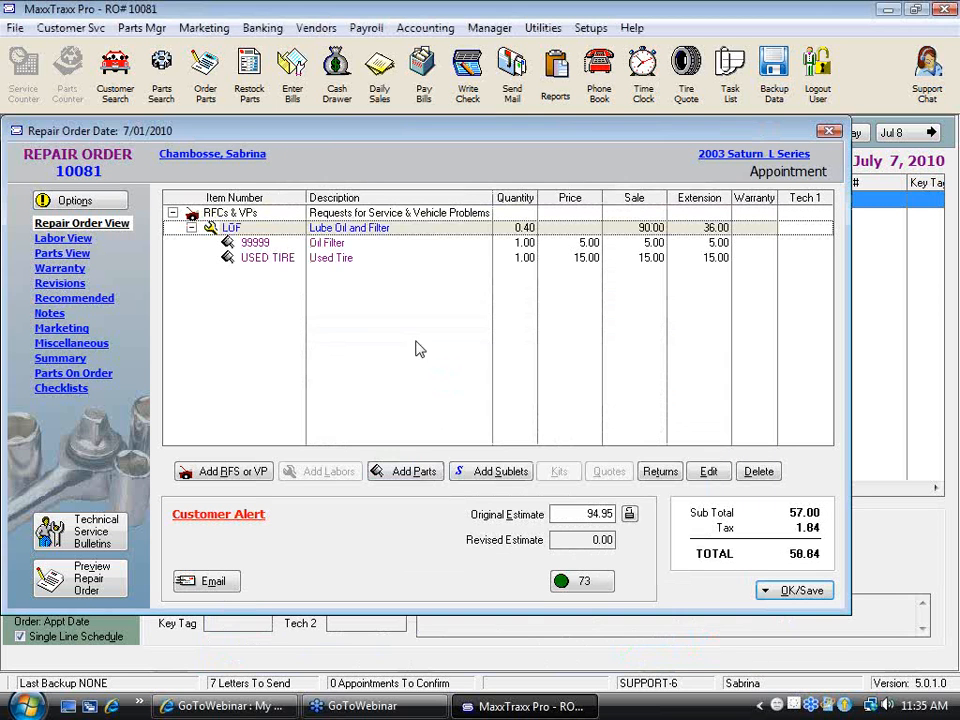
Save the repair order with the used tire only, continuing without adding the items on order
left_click(795, 594)
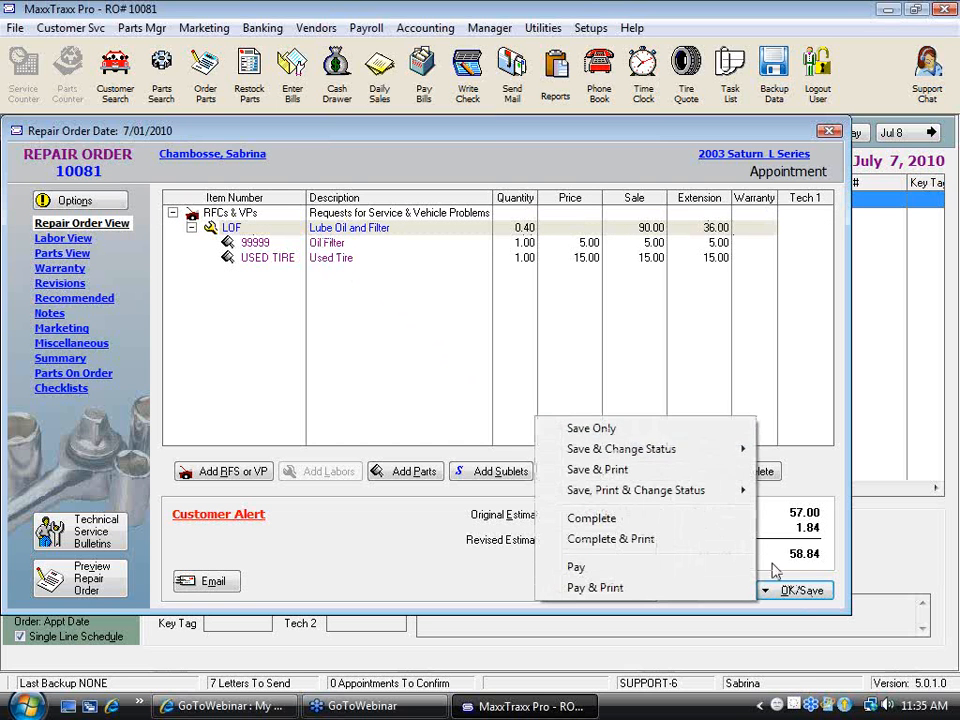
left_click(615, 437)
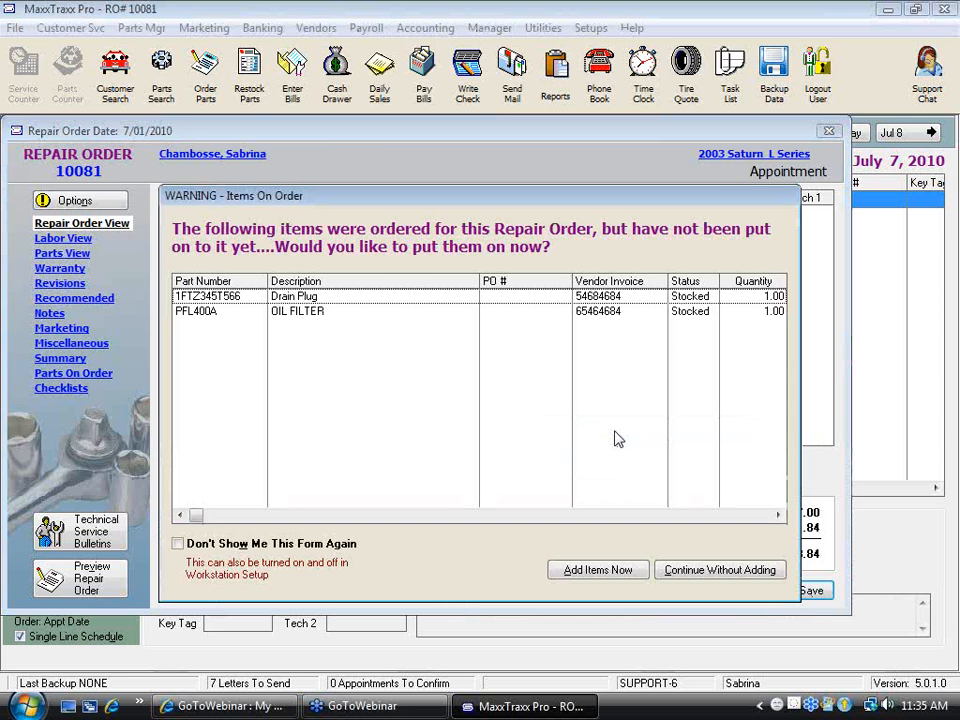
left_click(748, 572)
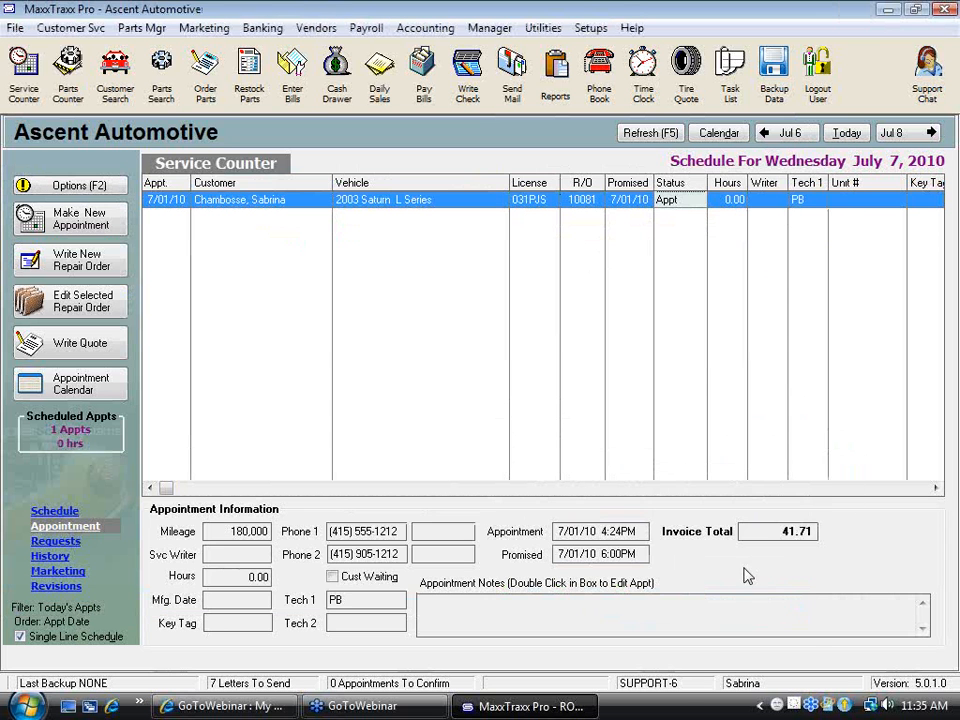
left_click(163, 72)
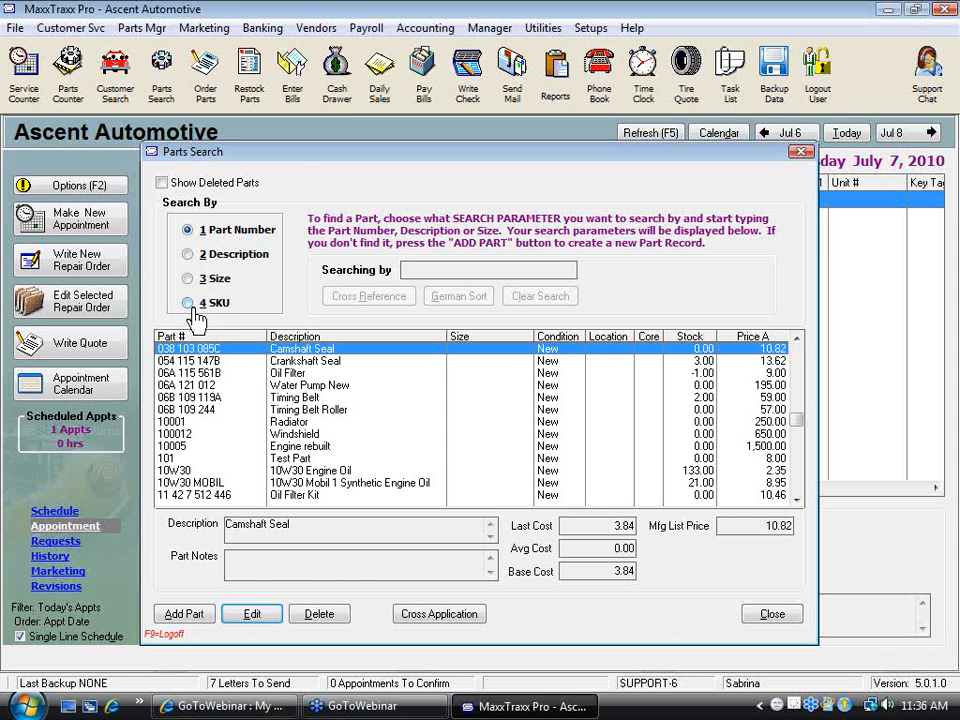
left_click(790, 614)
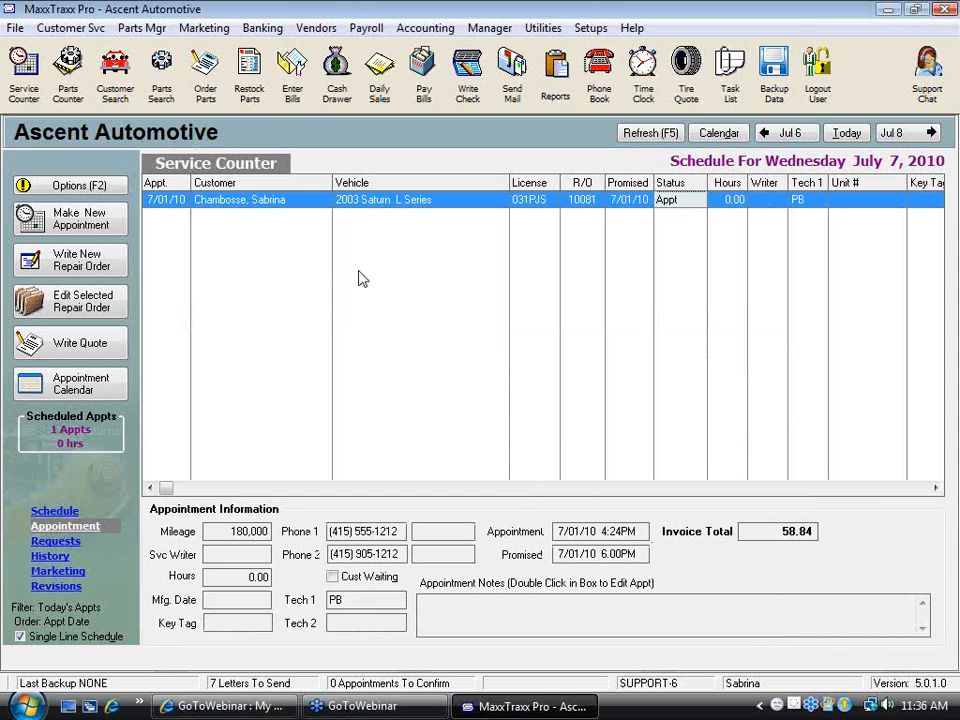
Reopen the 2003 Saturn repair order and review the cost and suggested list price of its USED TIRE buyout part
double_click(395, 197)
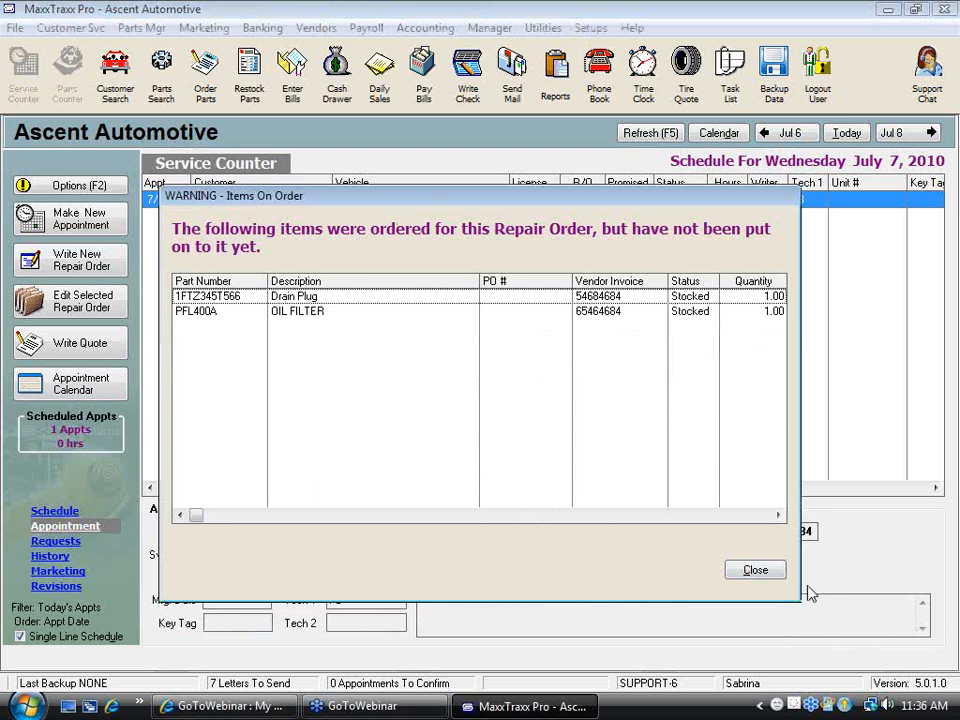
left_click(772, 577)
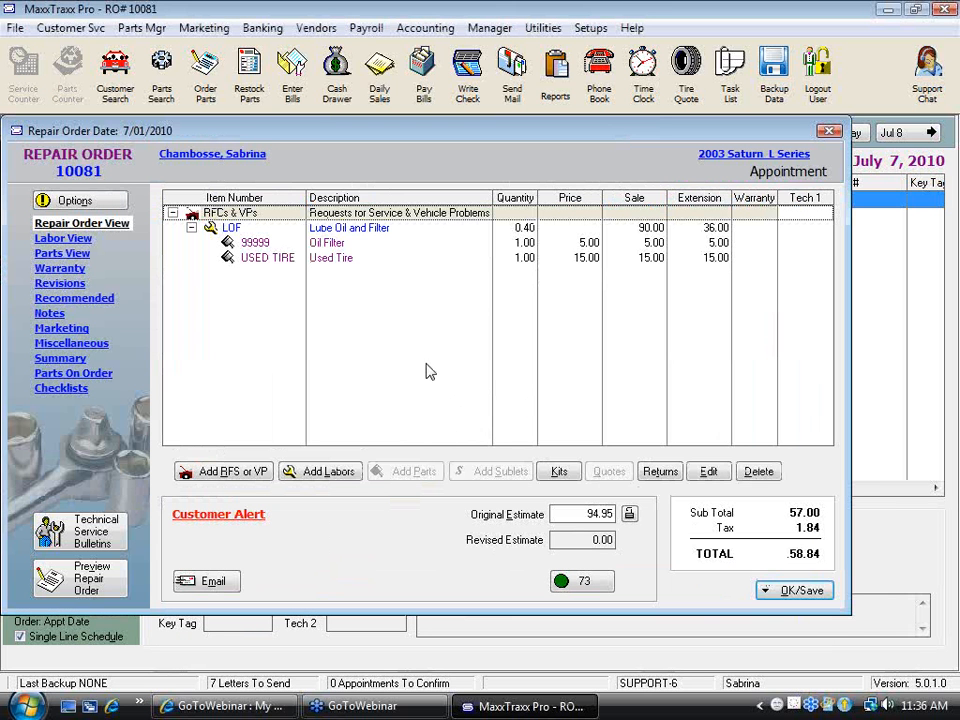
double_click(341, 259)
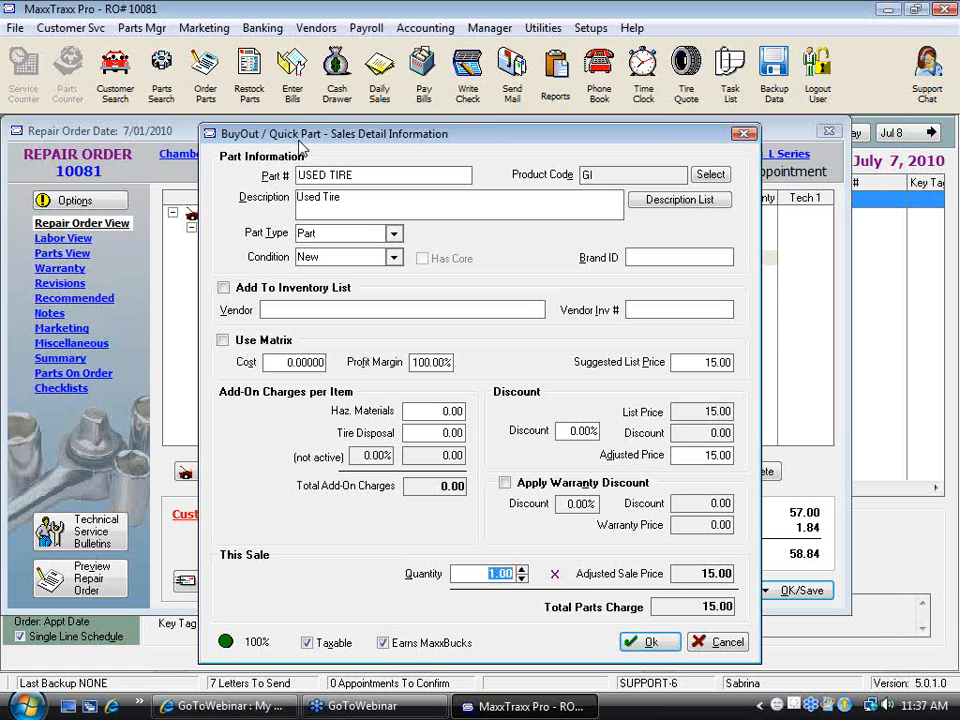
left_click_drag(276, 364, 329, 364)
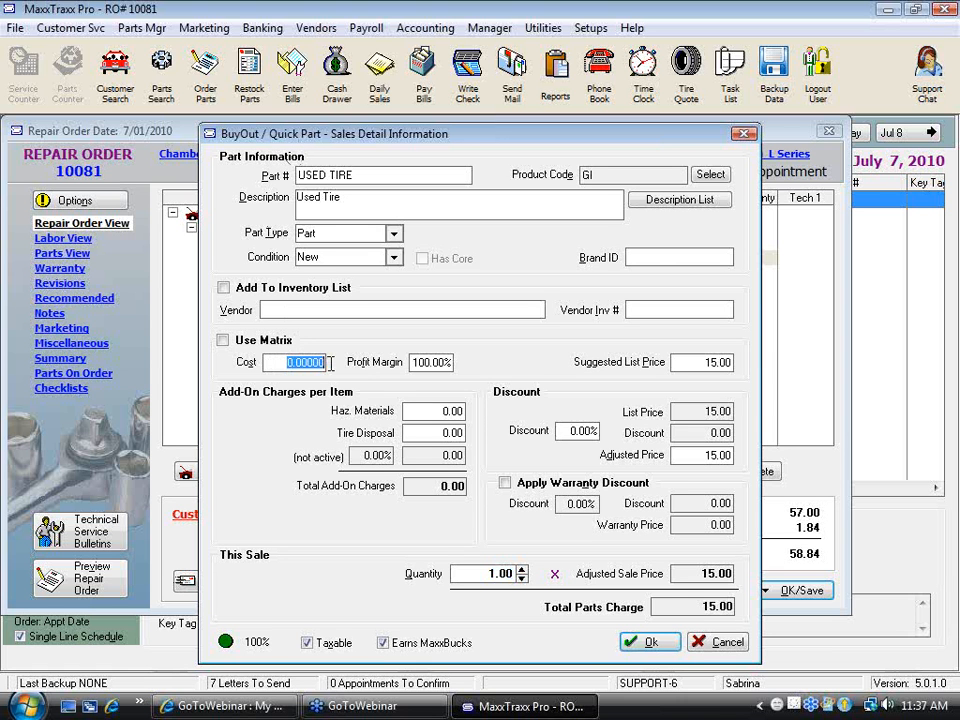
left_click_drag(687, 362, 757, 373)
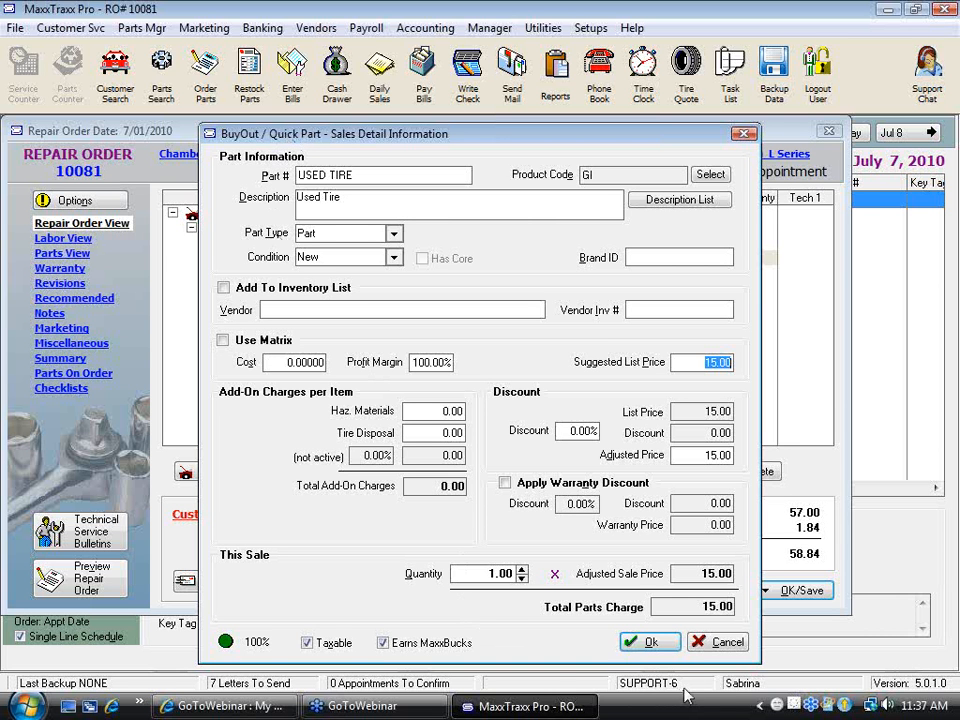
Accept the USED TIRE part without a cost and save the repair order without adding the items on order
left_click(657, 643)
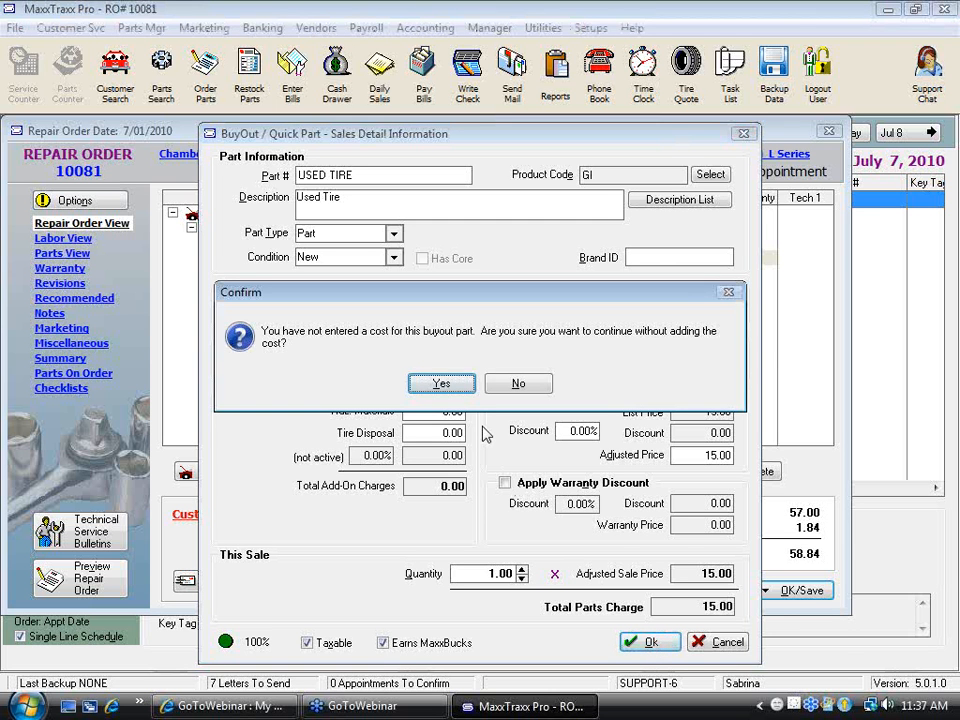
left_click(915, 46)
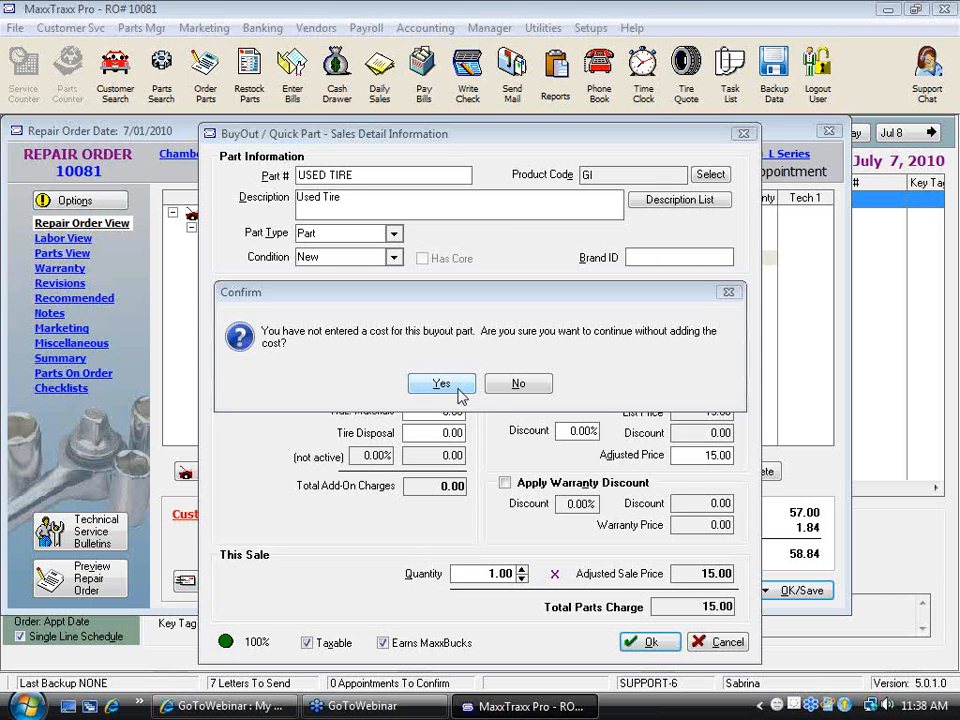
left_click(459, 392)
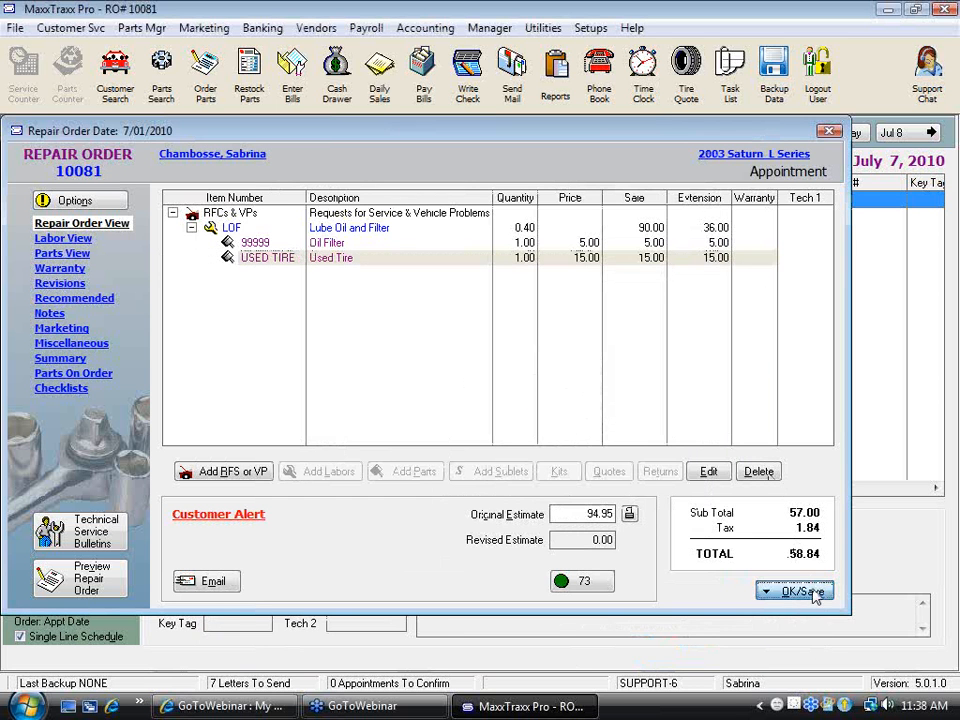
left_click(765, 590)
left_click(581, 430)
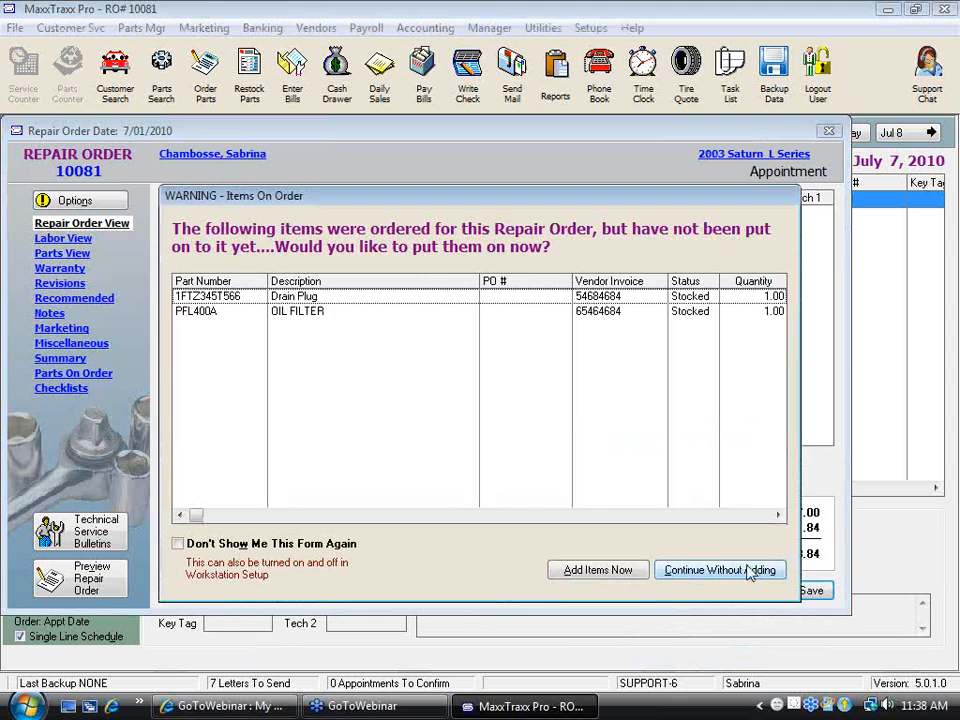
left_click(763, 568)
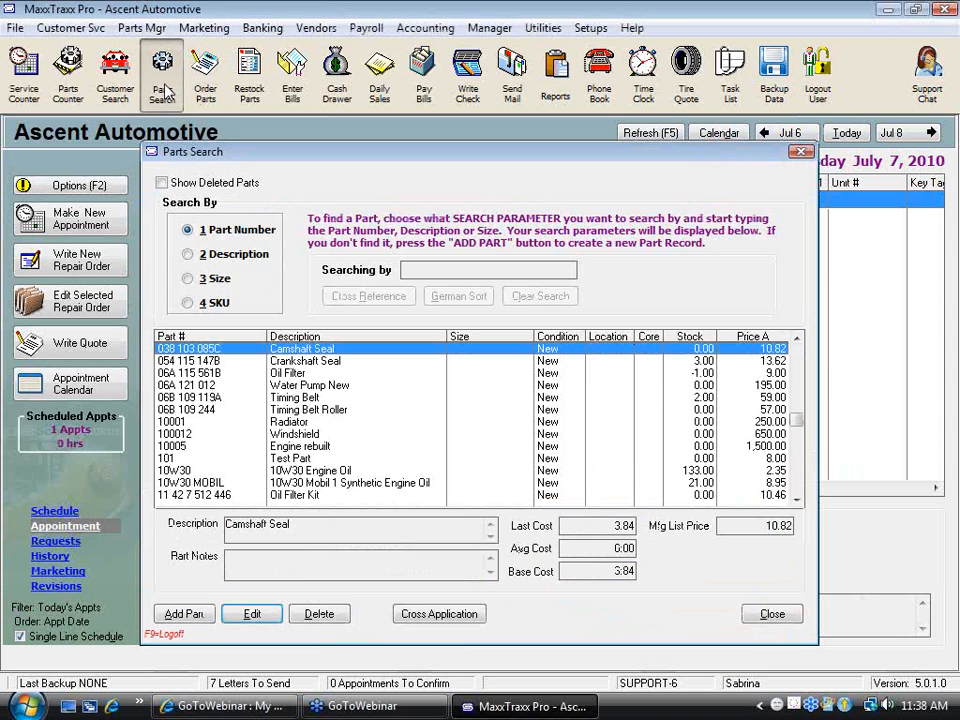
Search the parts by SKU for 123, open the oil filter found and examine its stock quantities
left_click(161, 72)
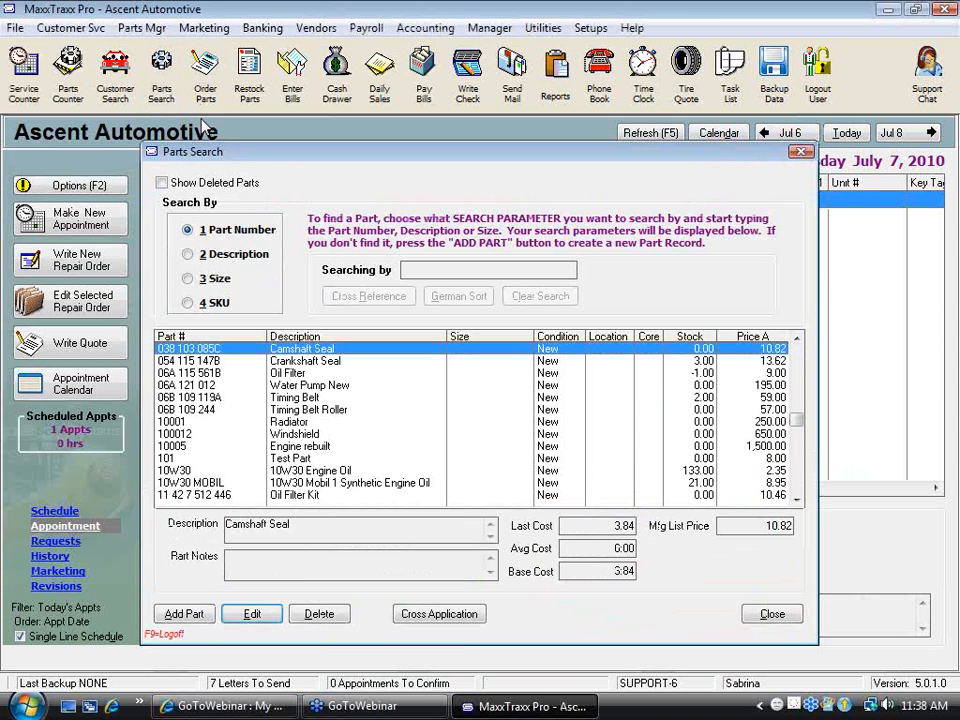
left_click(214, 302)
type("123")
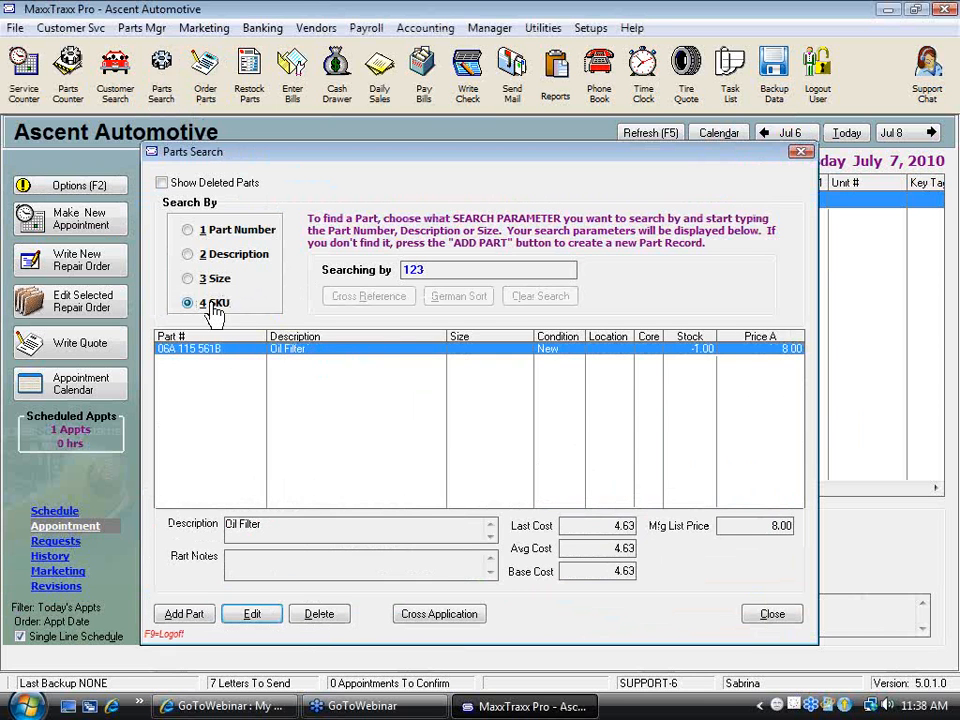
double_click(311, 348)
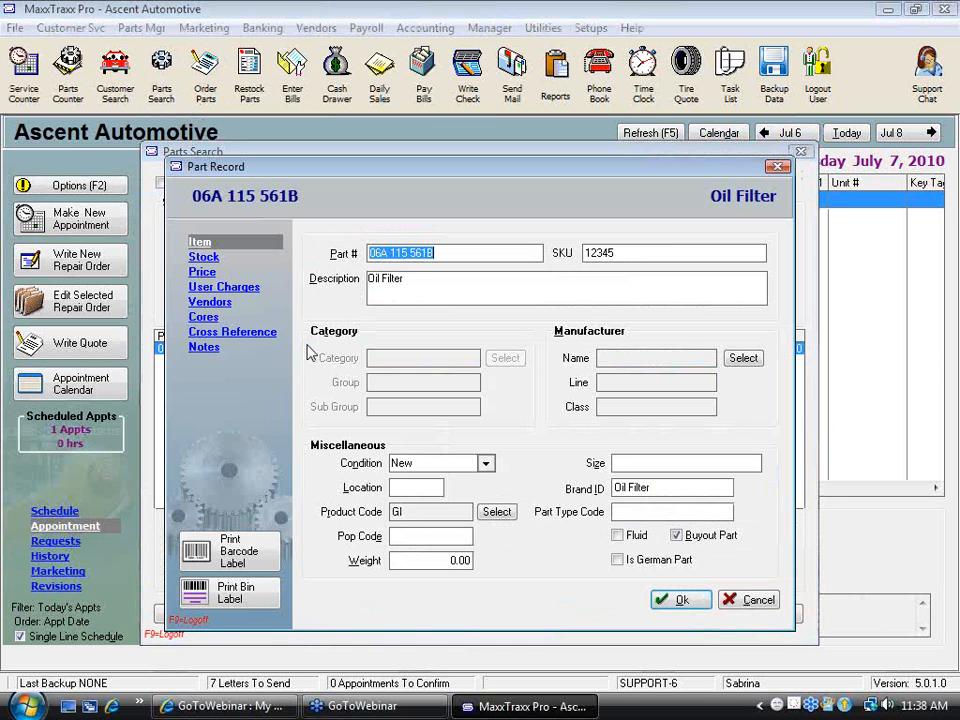
left_click(203, 256)
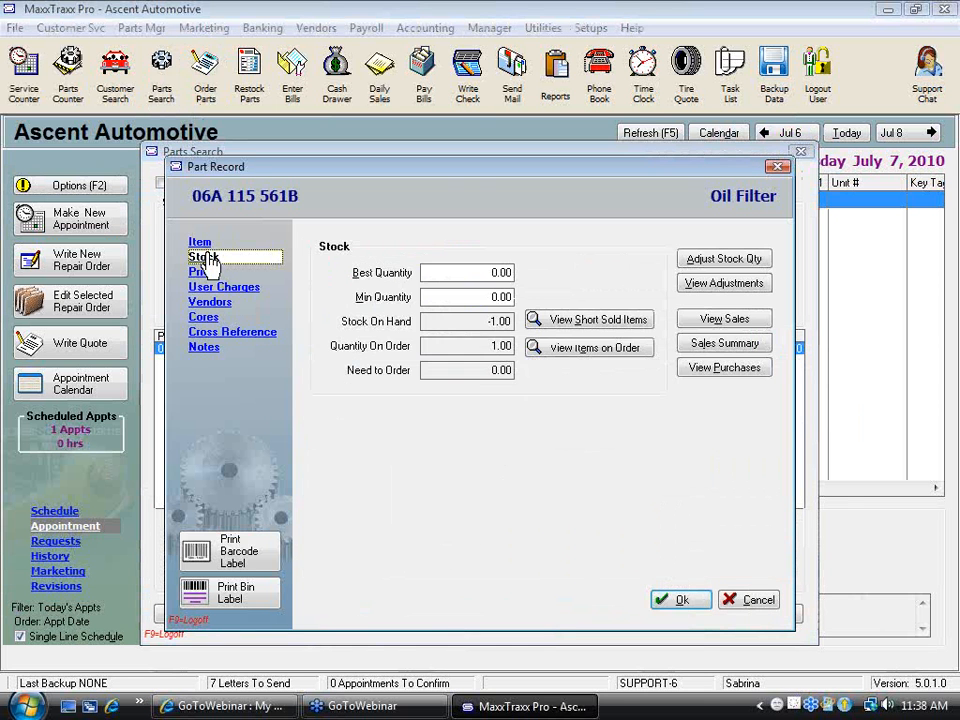
left_click(455, 272)
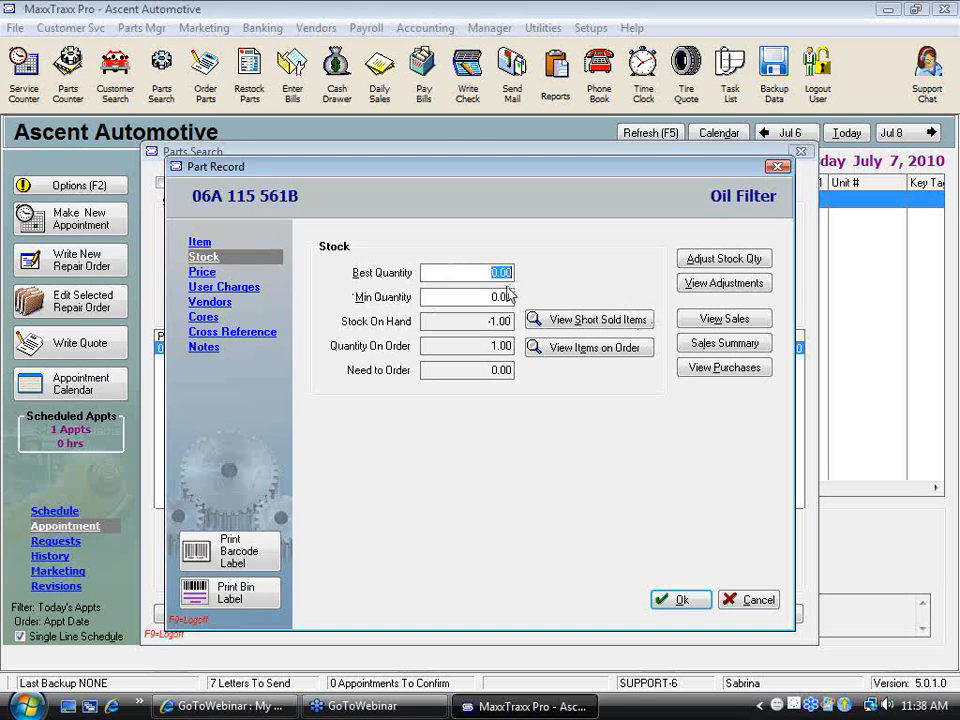
left_click(481, 296)
left_click(422, 272)
Review the oil filter's purchase and sales details, and leave its part record and the parts search without saving changes
left_click(744, 369)
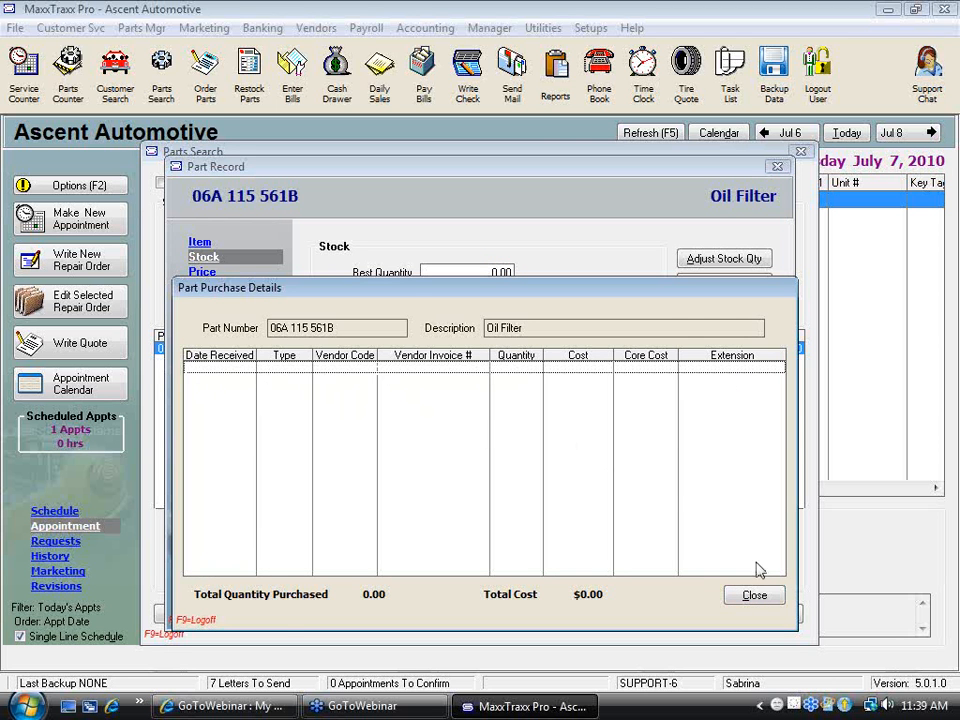
left_click(760, 596)
left_click(743, 326)
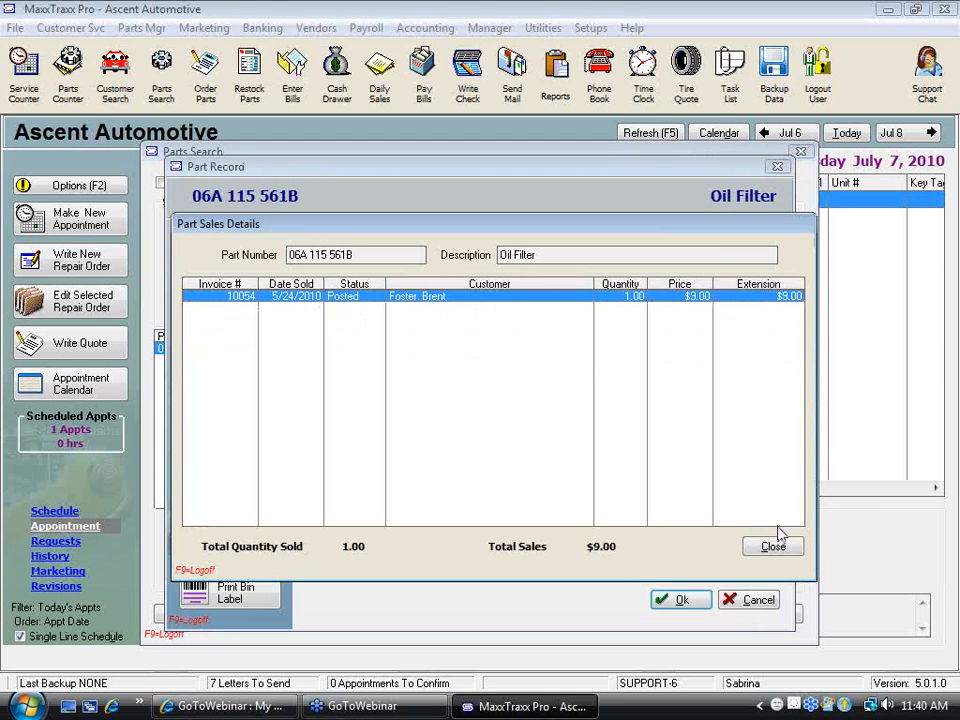
left_click(782, 545)
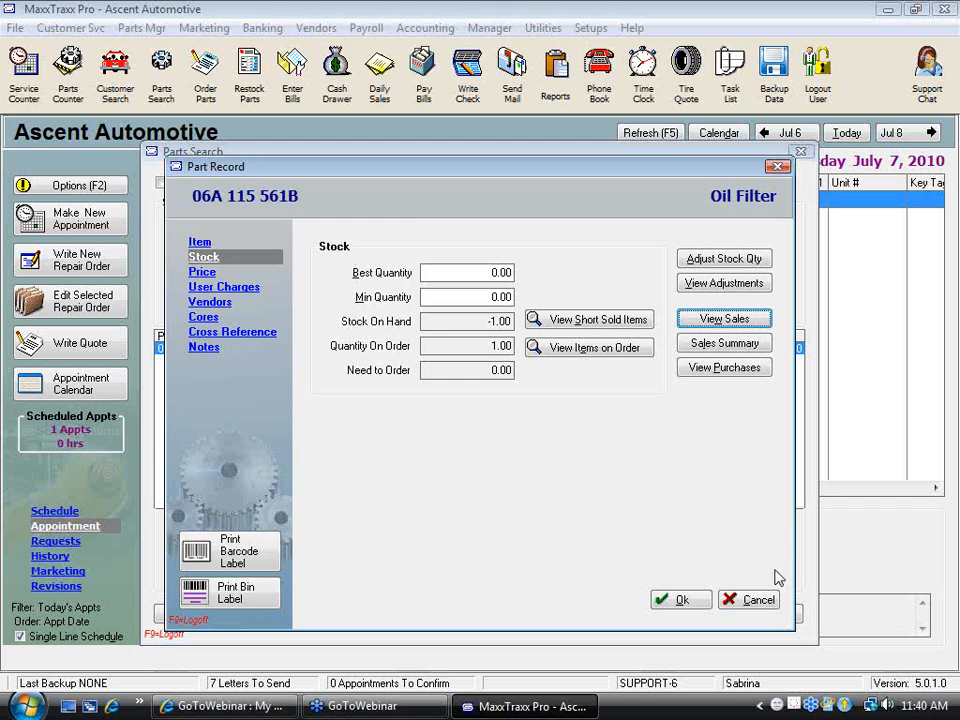
left_click(752, 602)
left_click(800, 152)
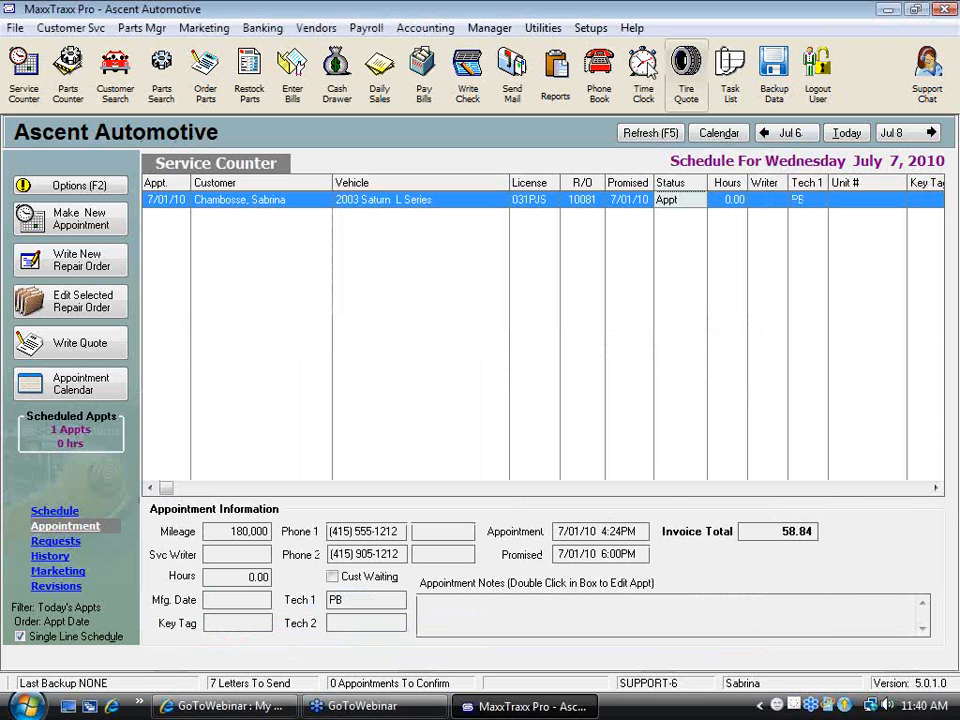
Enable Add Buyouts To Inventory List in the Inventory Setup for repair orders and part invoices, and save the setup
left_click(590, 28)
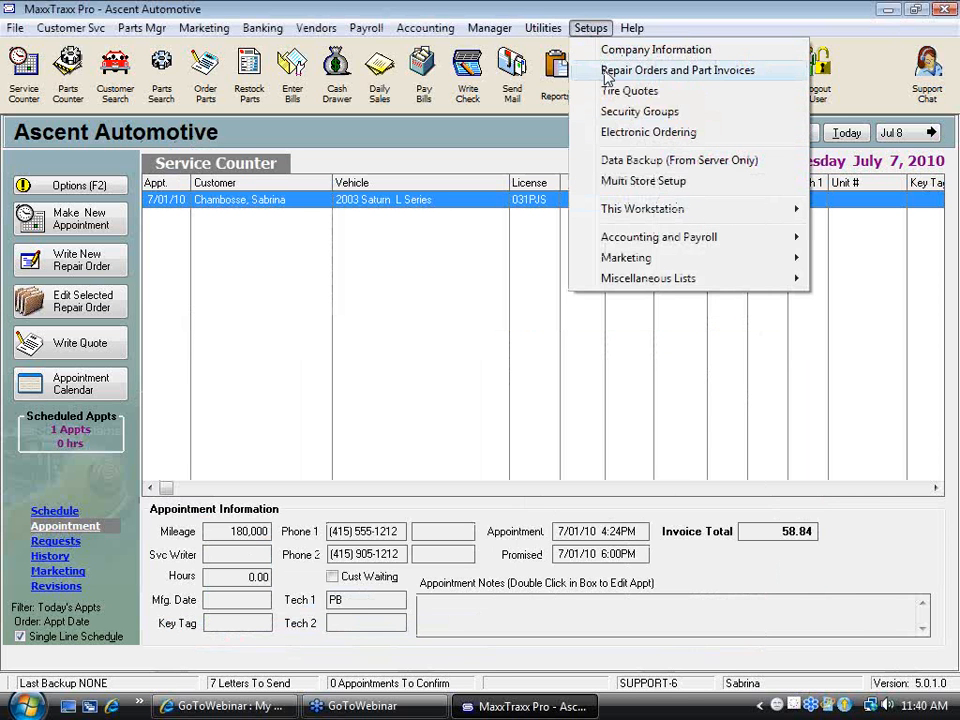
left_click(606, 72)
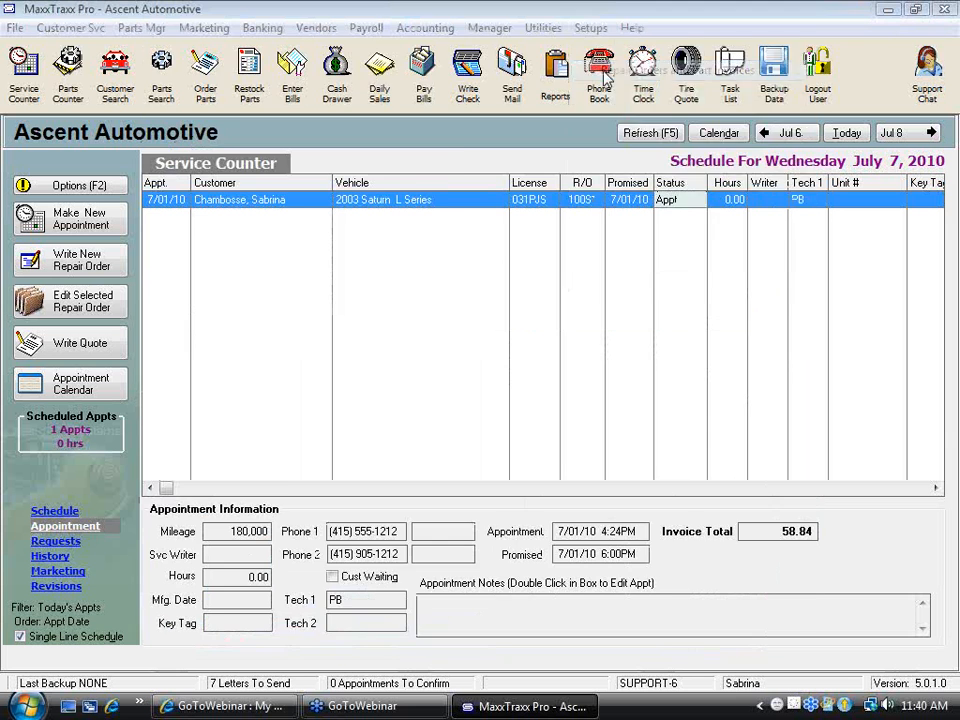
left_click(229, 215)
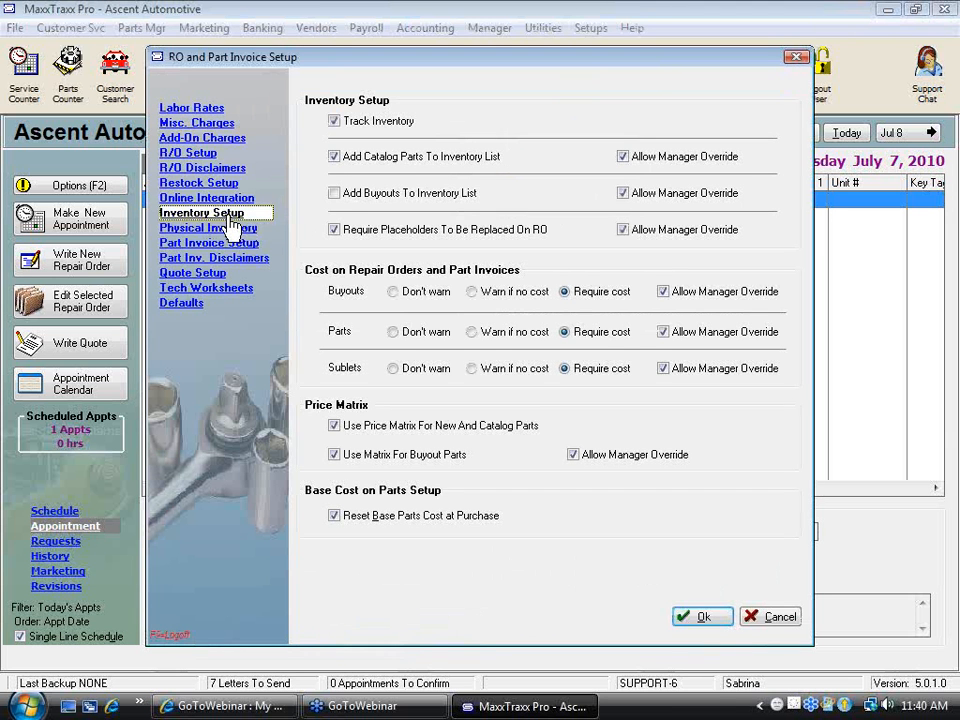
left_click(336, 196)
left_click(442, 197)
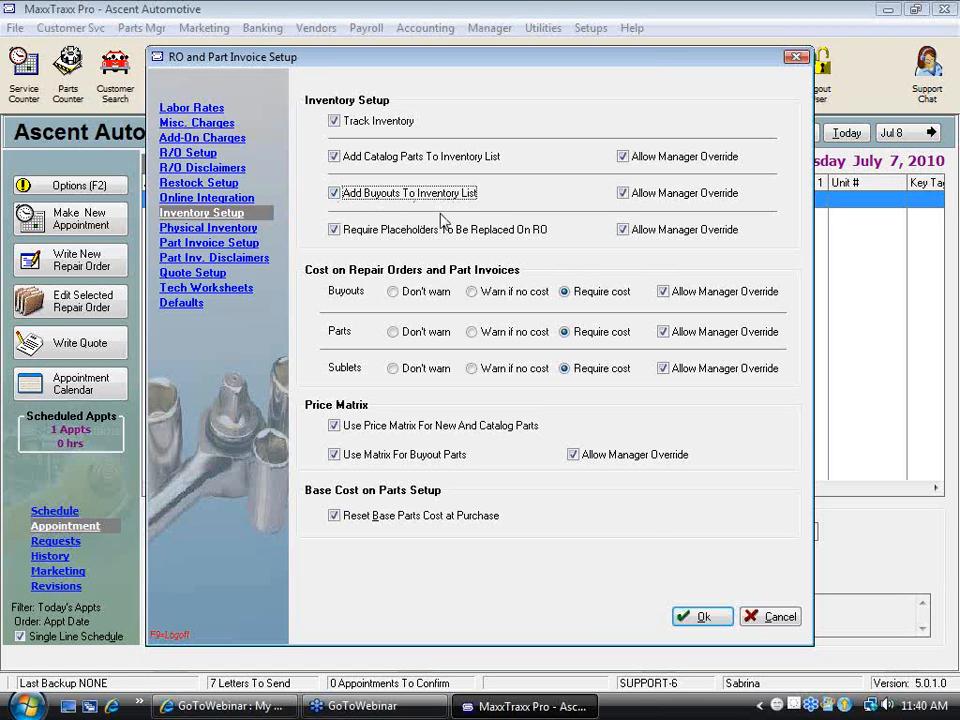
left_click(702, 617)
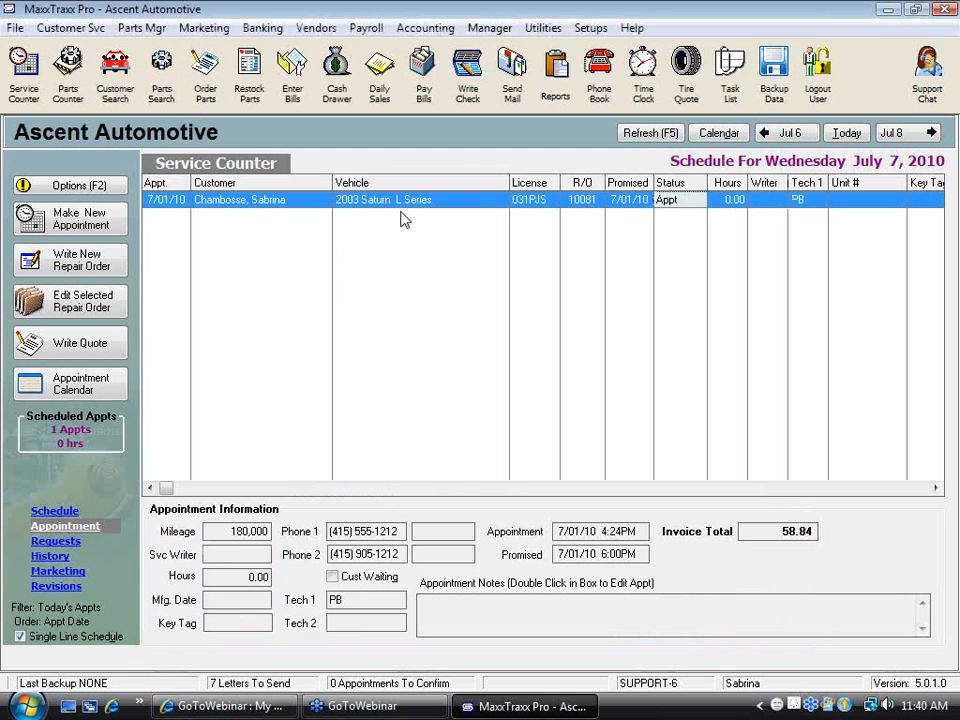
Reopen the 2003 Saturn repair order and select its LOF labor line
double_click(414, 207)
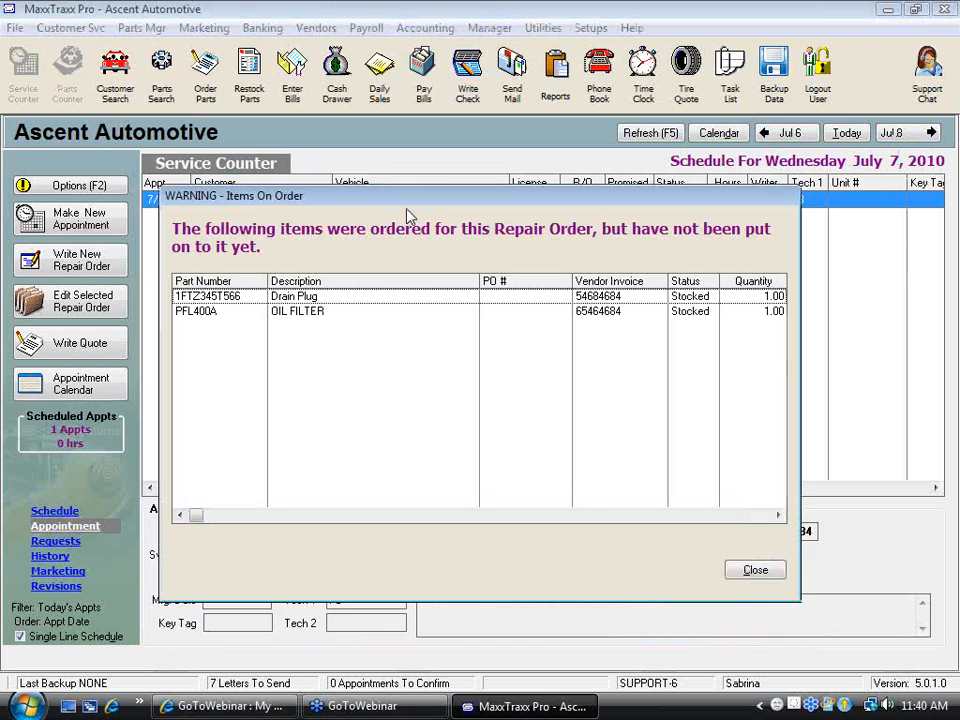
left_click(748, 572)
left_click(342, 228)
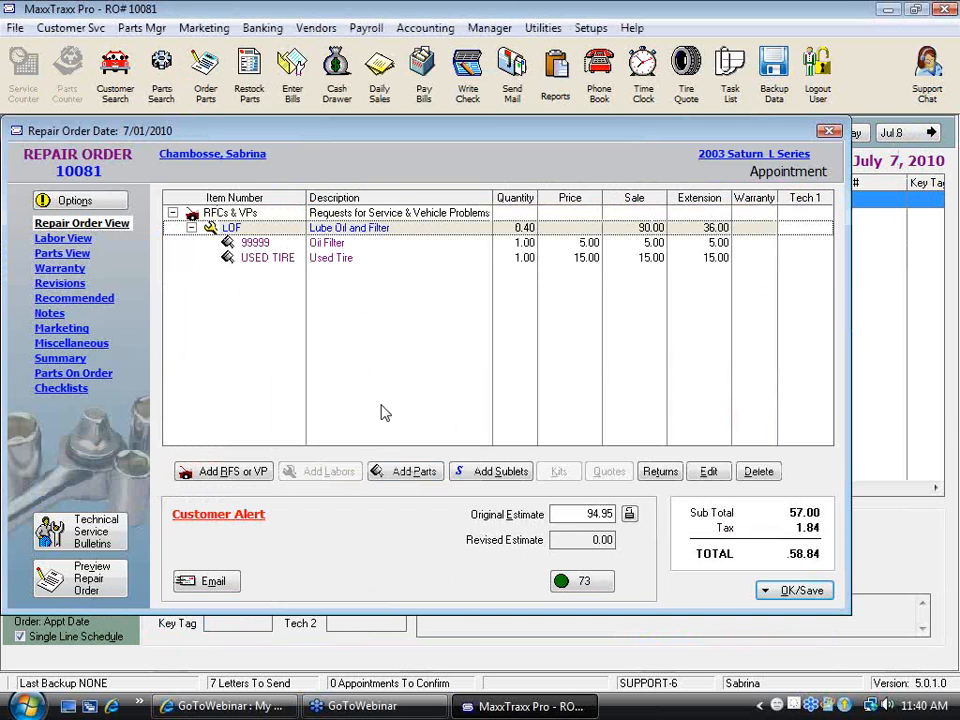
left_click(410, 476)
left_click(465, 378)
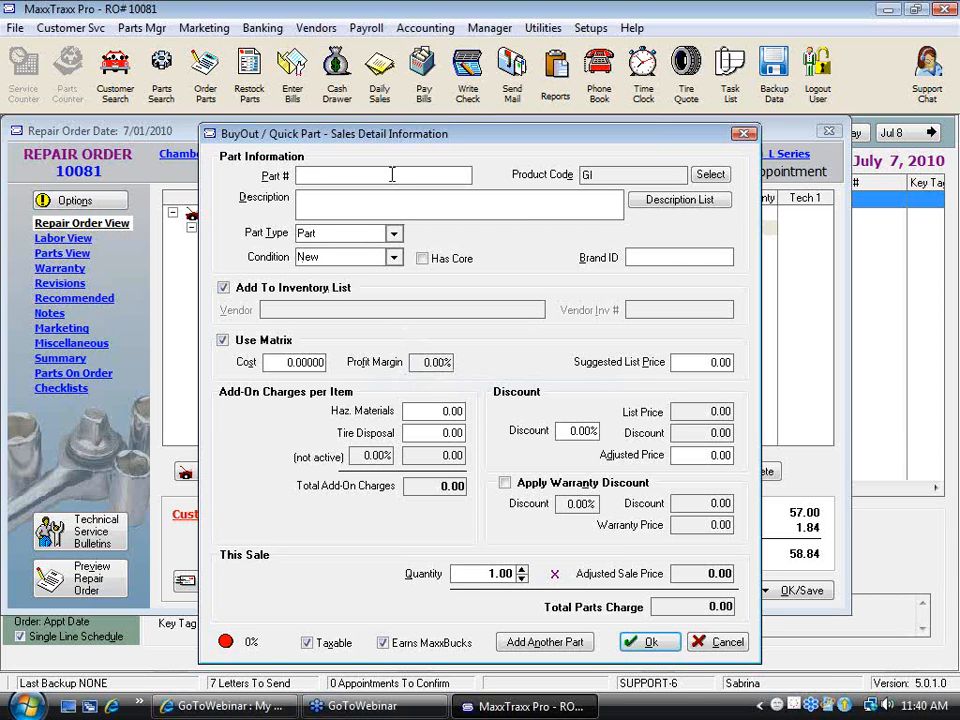
left_click(723, 641)
Open the part list for the LOF labor line and search it for part number 55555
left_click(401, 474)
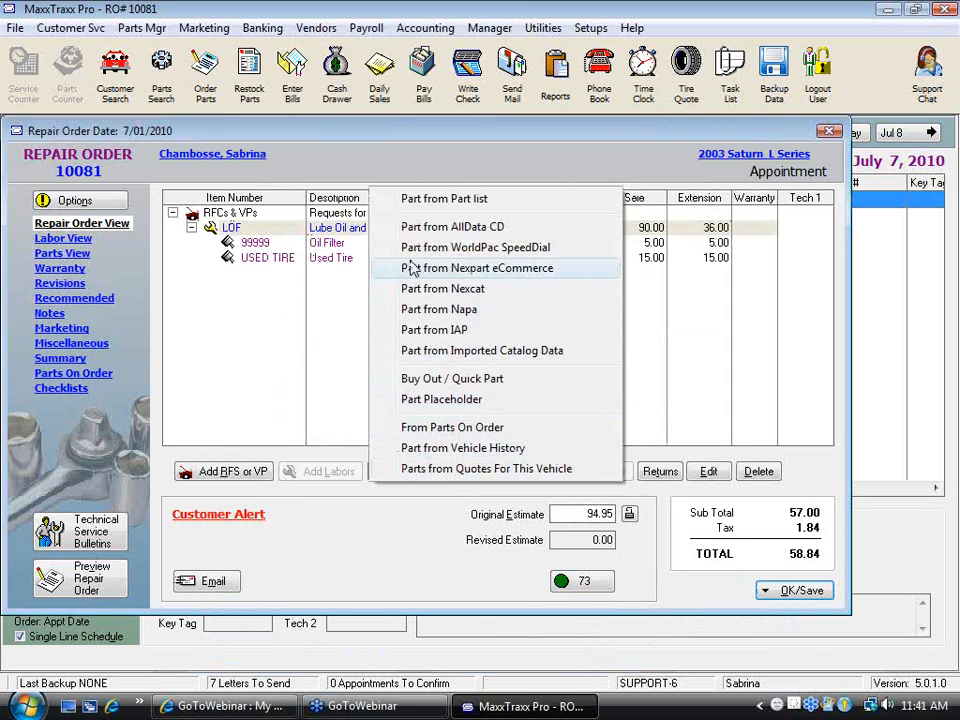
left_click(483, 200)
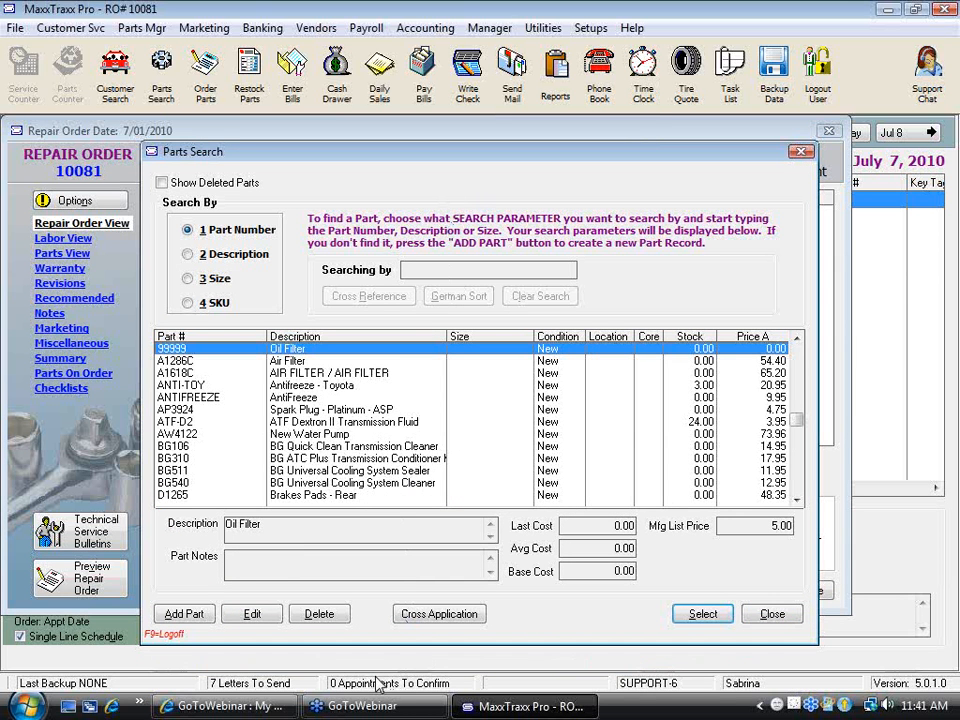
left_click(184, 616)
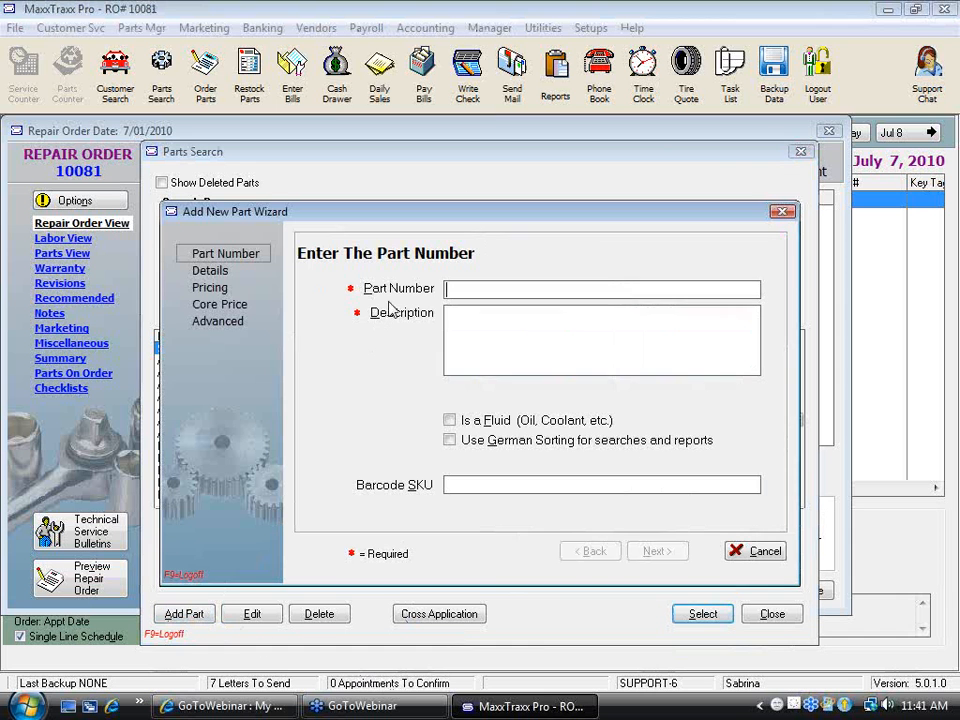
left_click(758, 555)
left_click(440, 384)
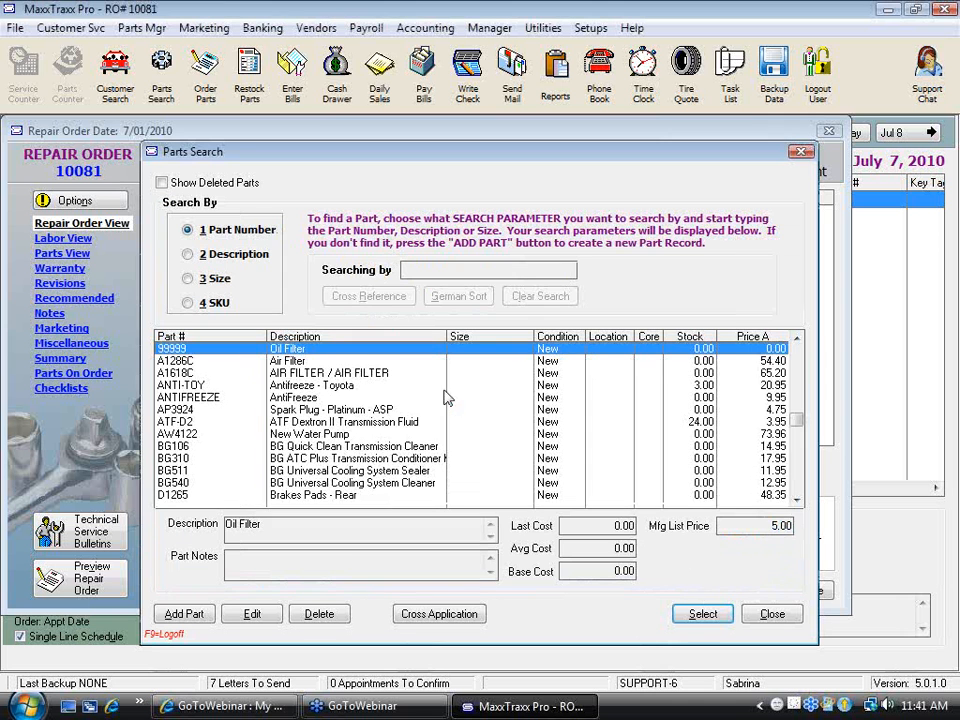
type("555")
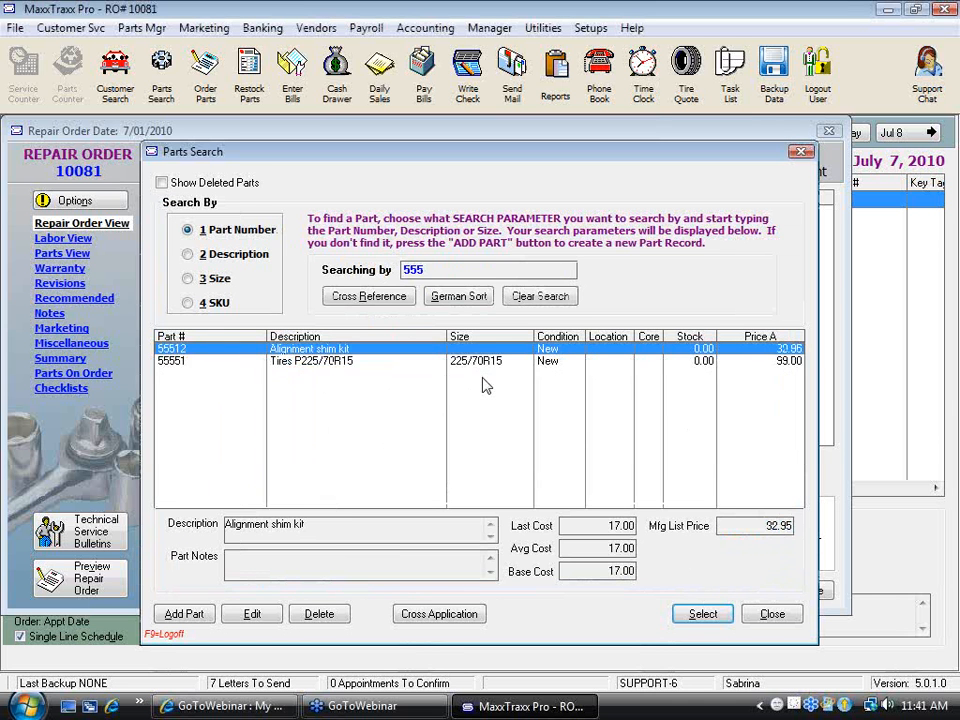
type("55")
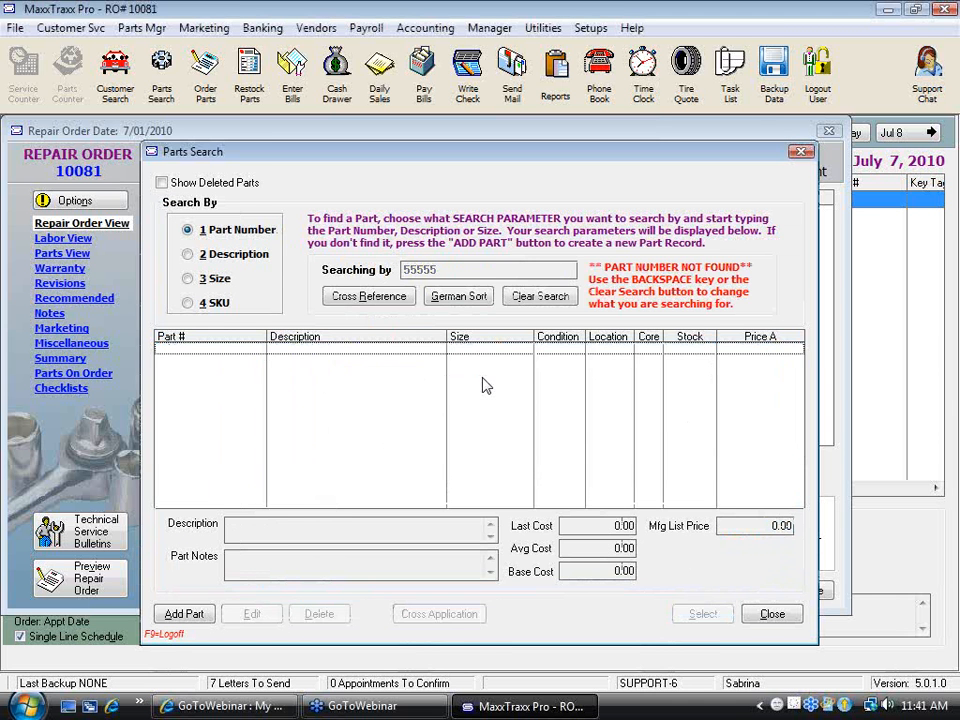
Begin a new part record for part number 55555 with the description Oil Filter and advance to its pricing
left_click(184, 613)
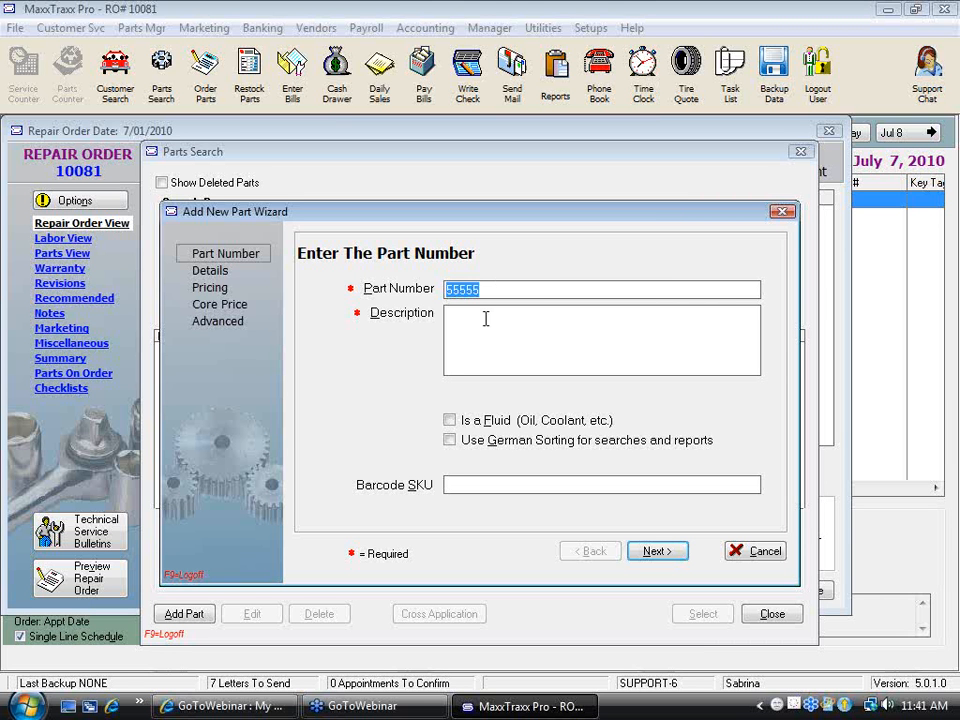
left_click(485, 318)
type("Oil")
key("BackSpace")
key("BackSpace")
type("il Filter")
left_click(658, 553)
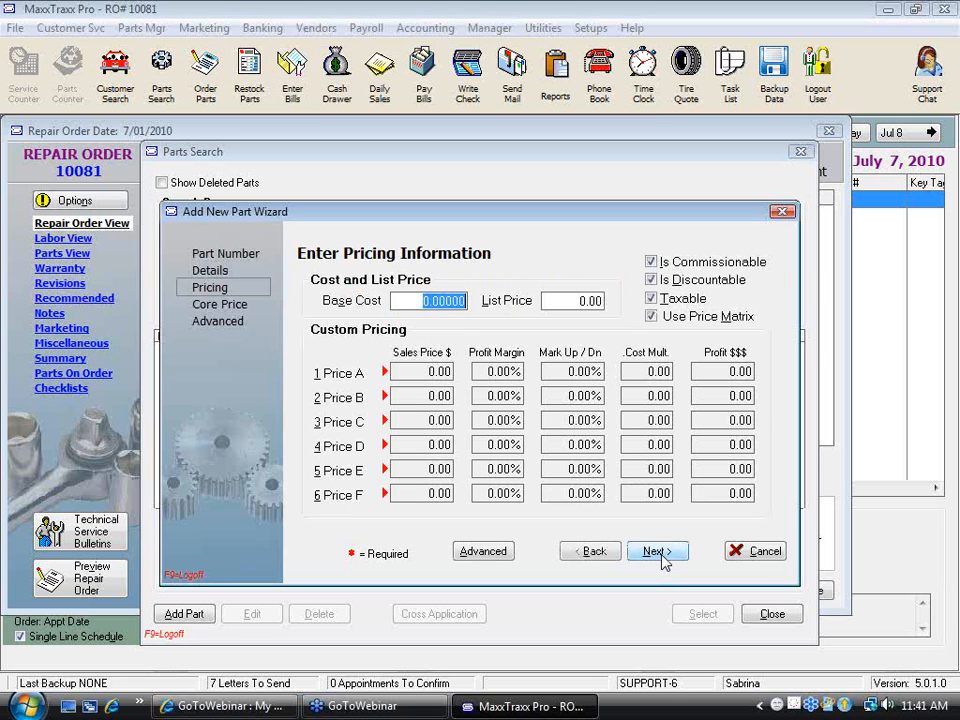
Set the new part's base cost to 3.00, finish its record, and add one unit to the repair order
type("3")
key("Tab")
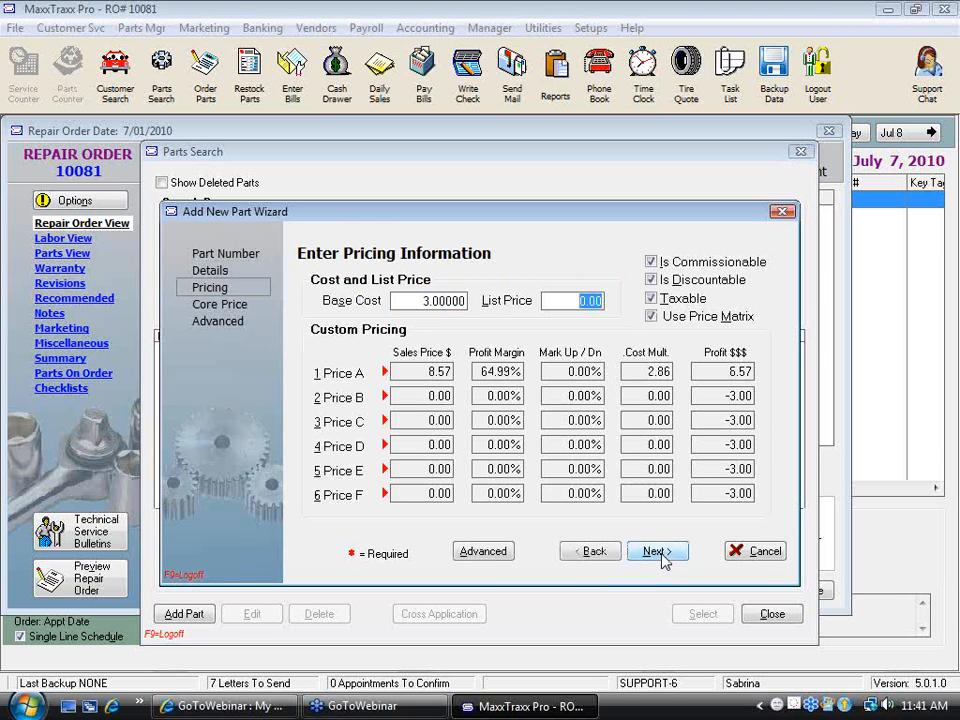
left_click(658, 553)
left_click(658, 553)
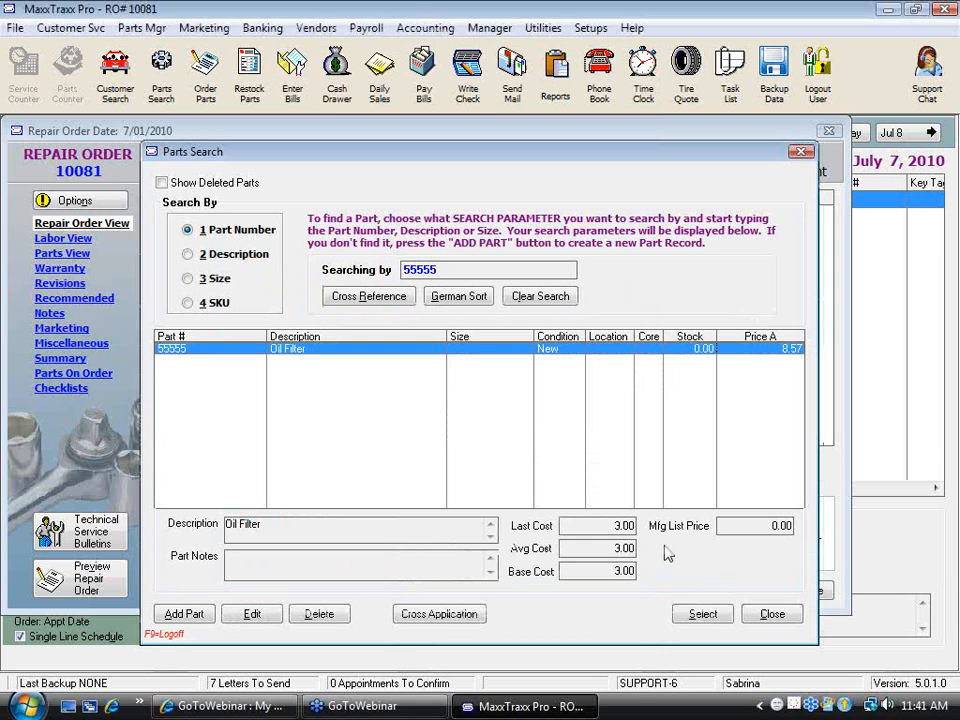
left_click(714, 612)
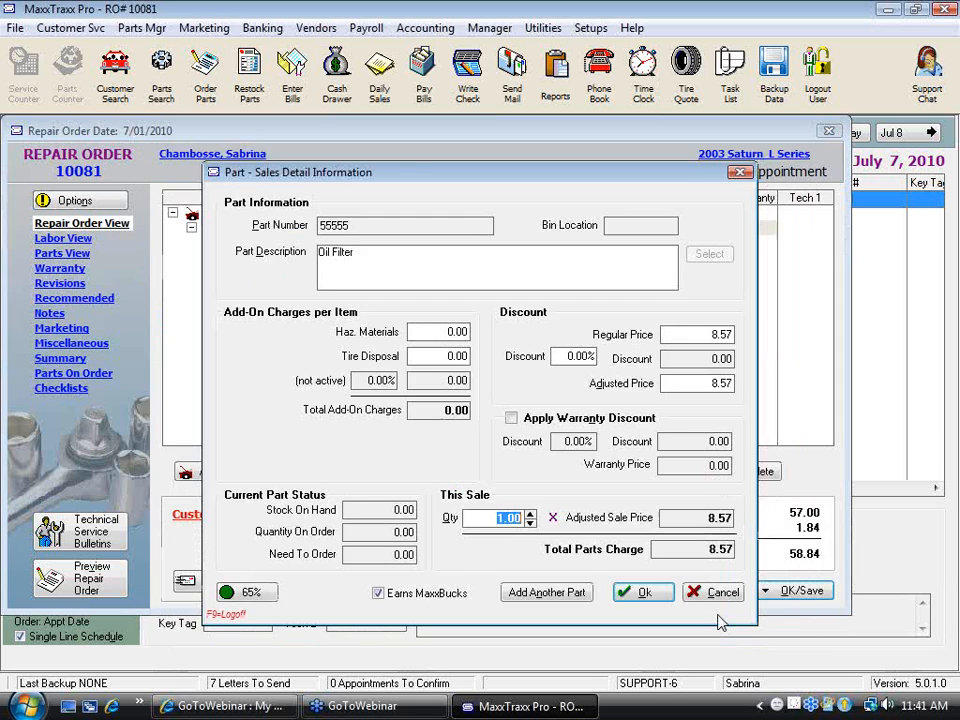
left_click(645, 592)
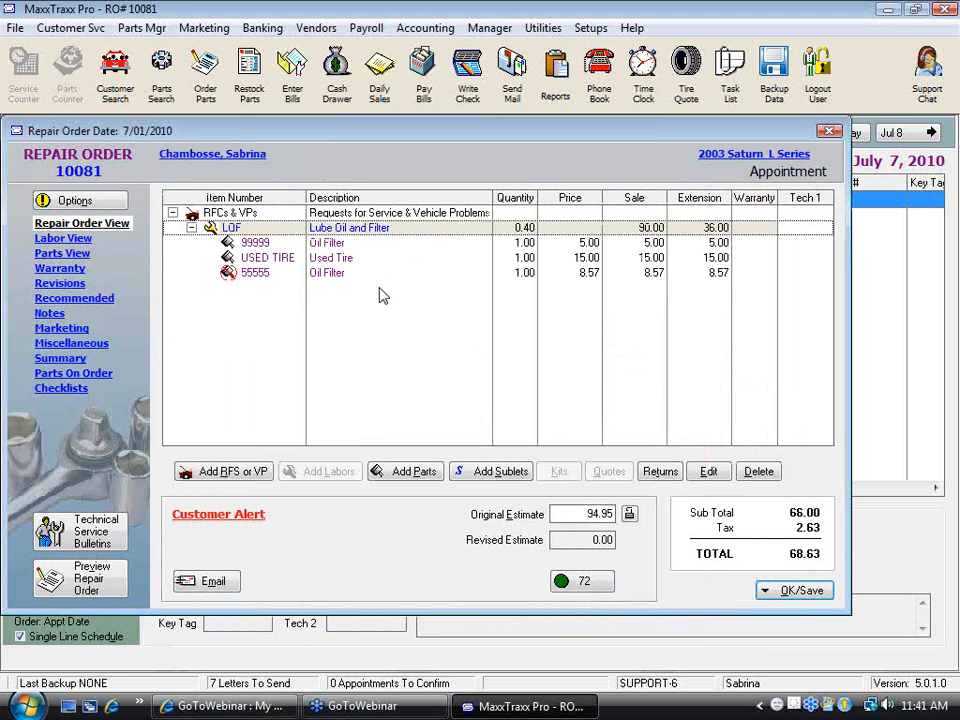
Start a buyout part on the LOF labor line with number 5555555, description Oil Filter and cost 3.00
left_click(430, 480)
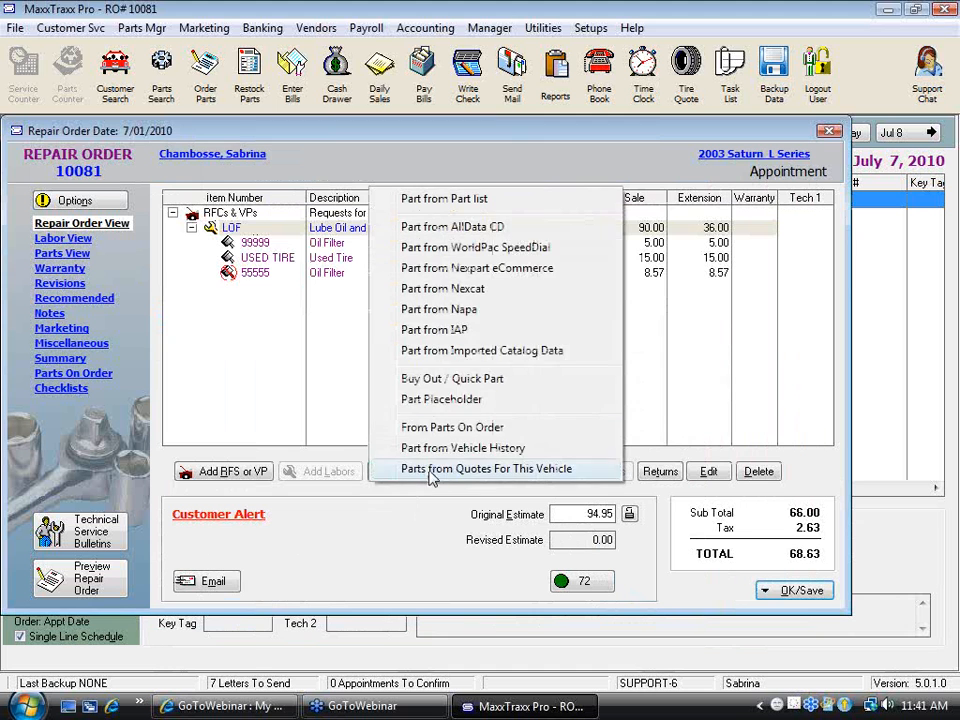
left_click(458, 380)
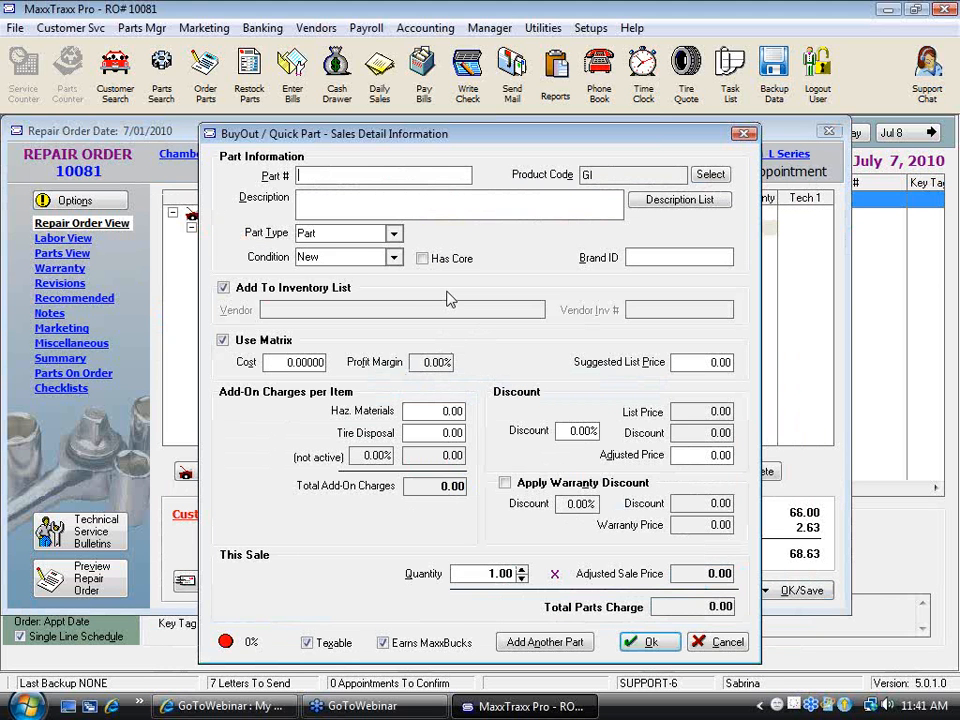
type("5555555")
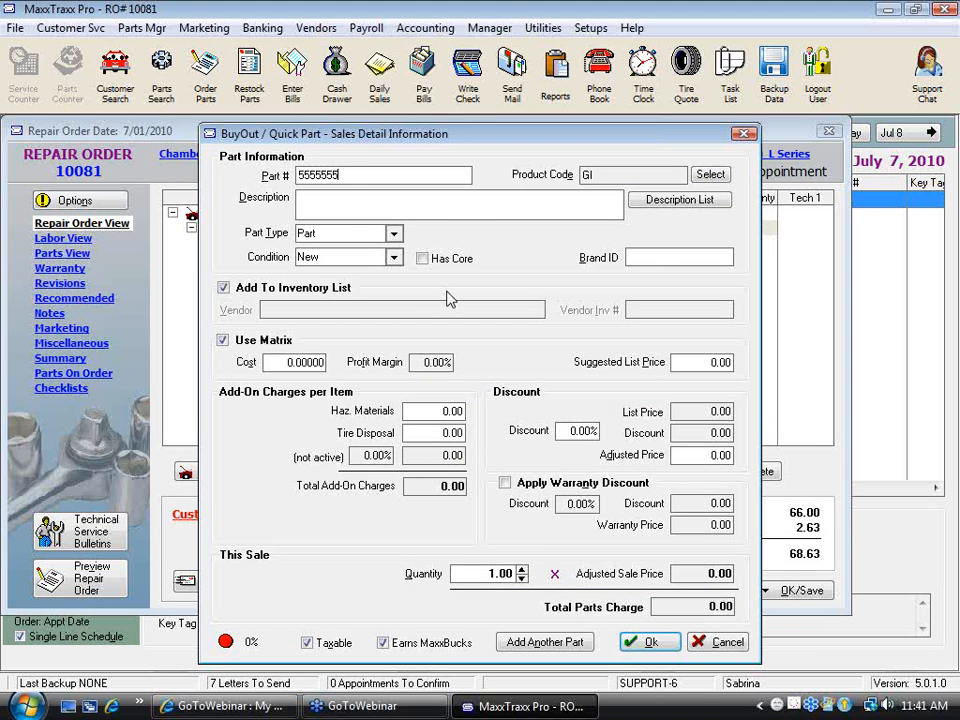
key("Tab")
type("Oil Filter")
left_click_drag(272, 359, 391, 355)
type("3")
left_click(680, 362)
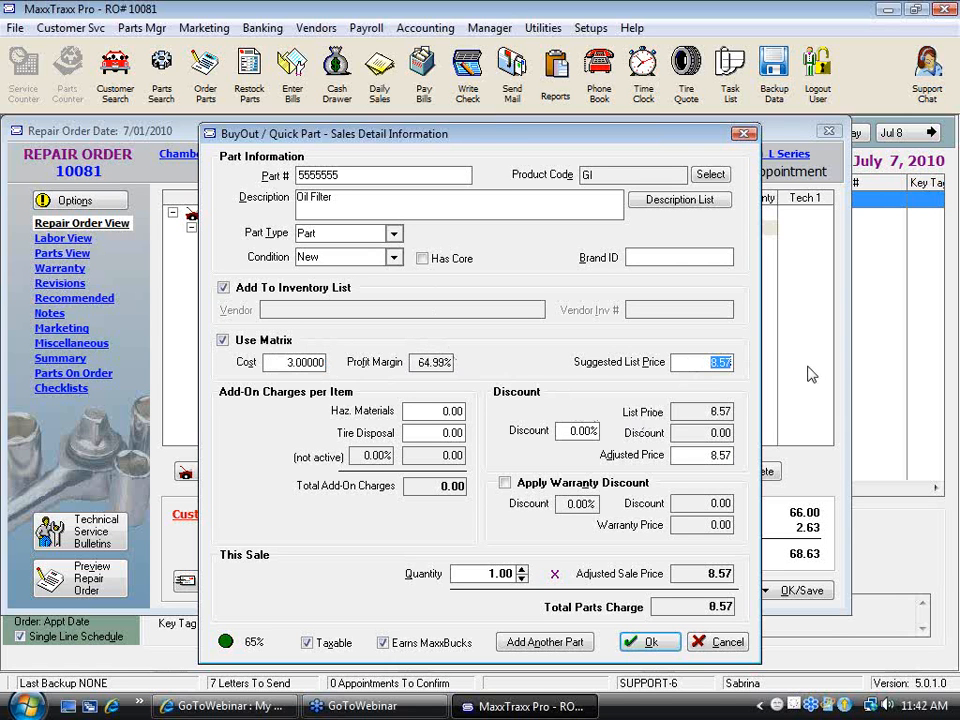
Set the buyout's suggested list price and adjusted price to 6.00, and add it to the repair order
type("6")
key("Tab")
key("Tab")
type("6")
key("Tab")
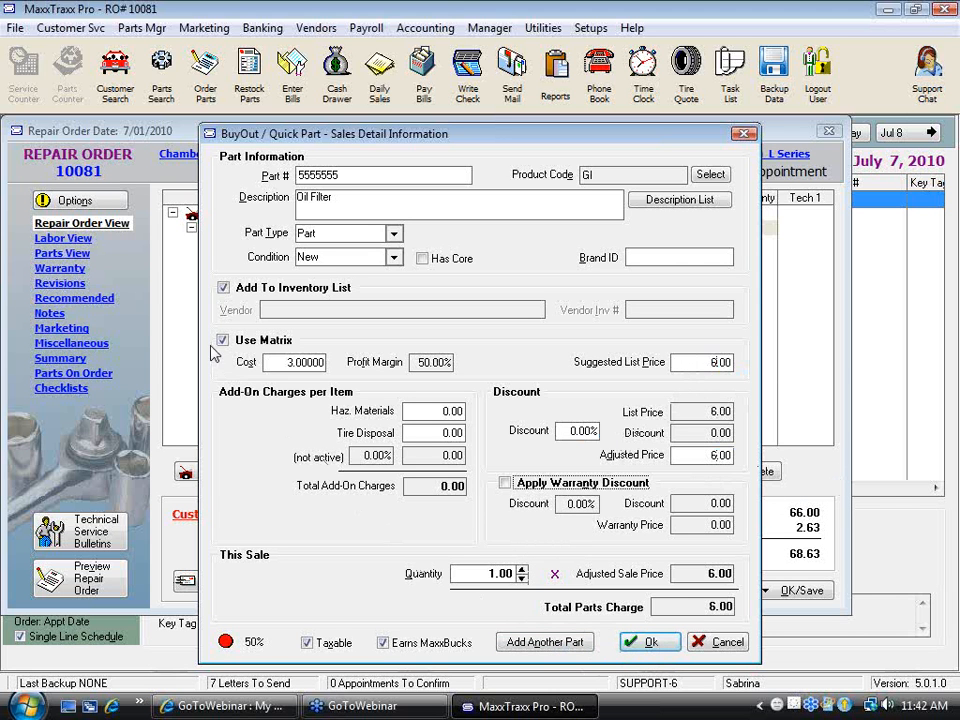
left_click(673, 645)
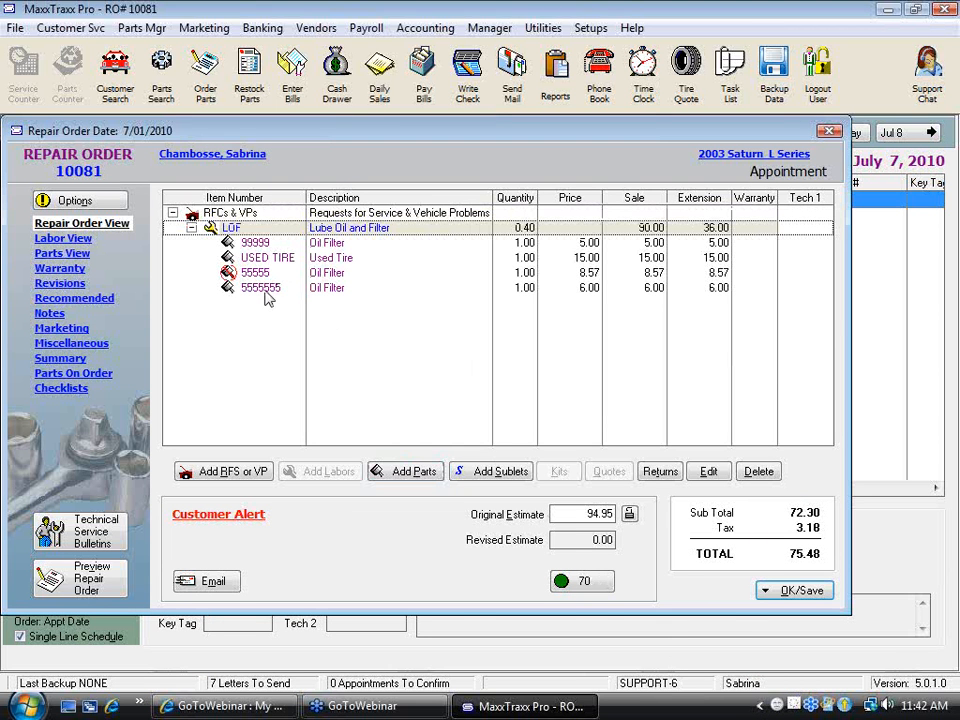
Save the repair order without adding the on-order items or ordering the low-stock parts
left_click(793, 589)
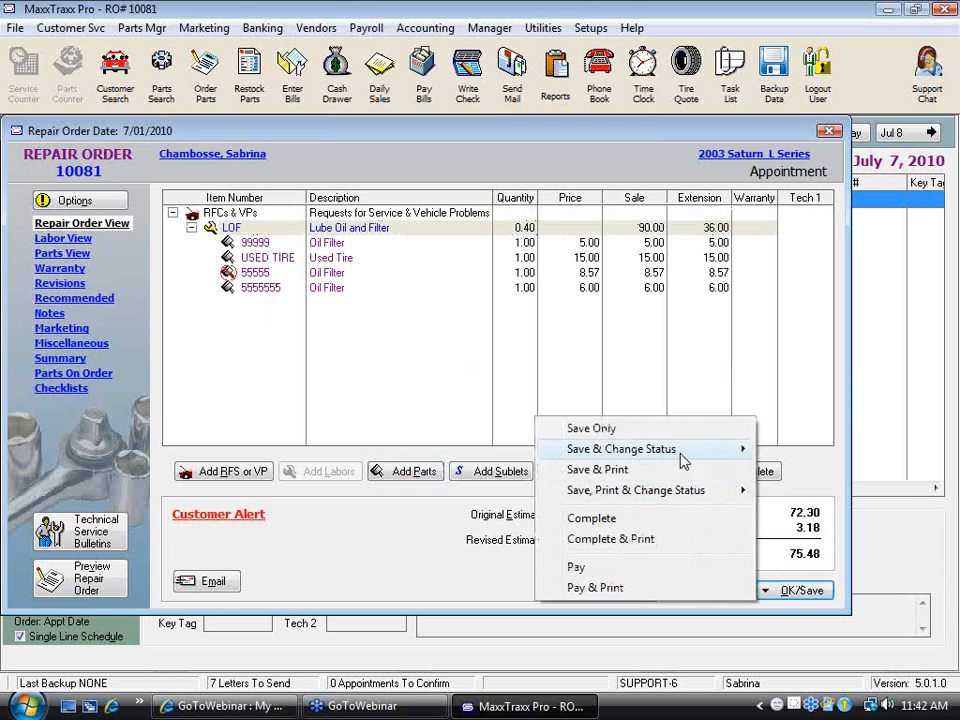
left_click(606, 430)
left_click(749, 569)
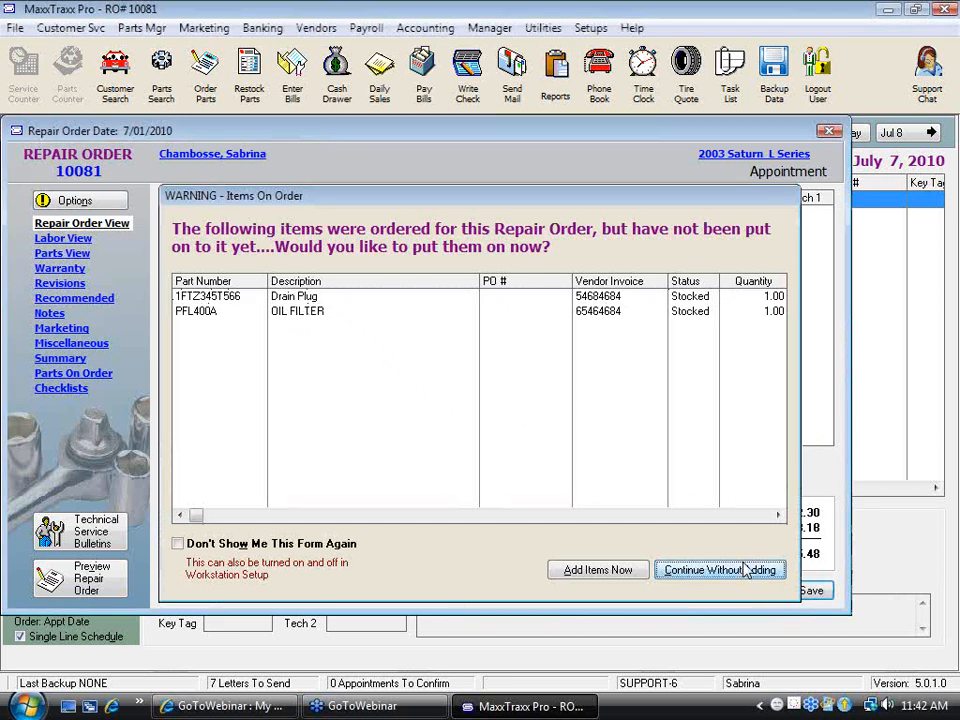
left_click(646, 558)
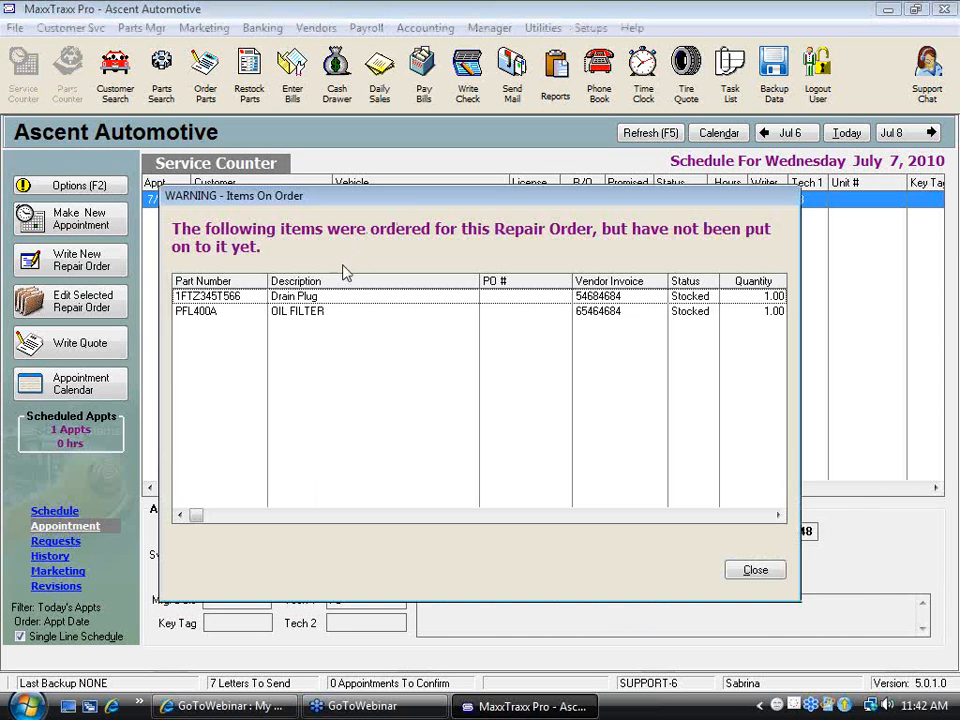
left_click(765, 569)
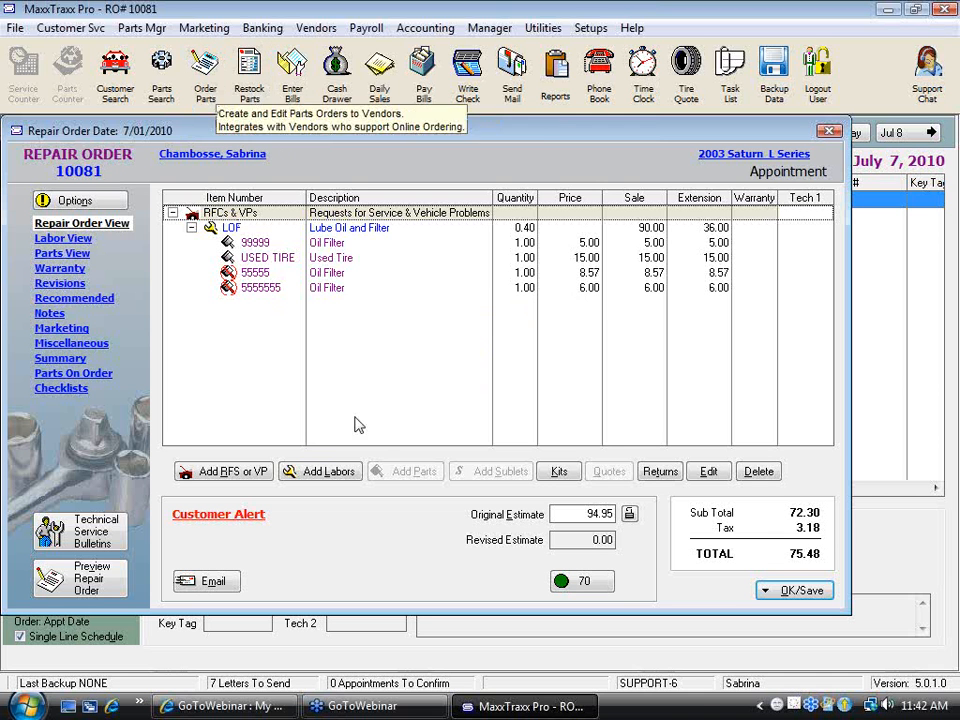
Save the repair order again without adding the on-order items, and tag oil filters 55555 and 5555555 for ordering
left_click(804, 594)
left_click(656, 434)
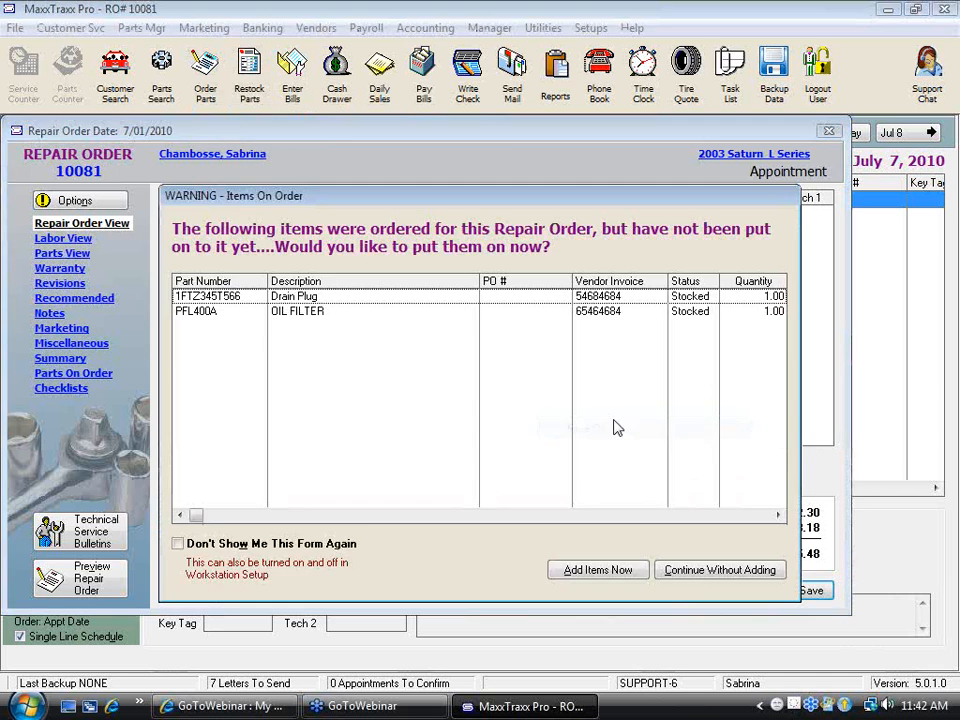
left_click(731, 572)
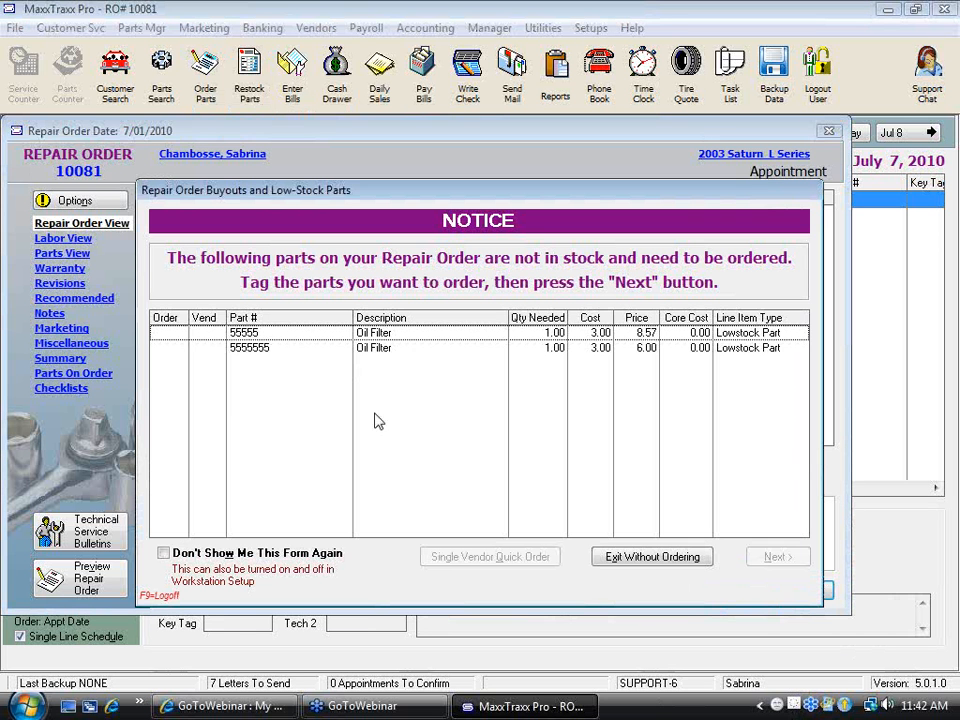
left_click(166, 348)
left_click(777, 558)
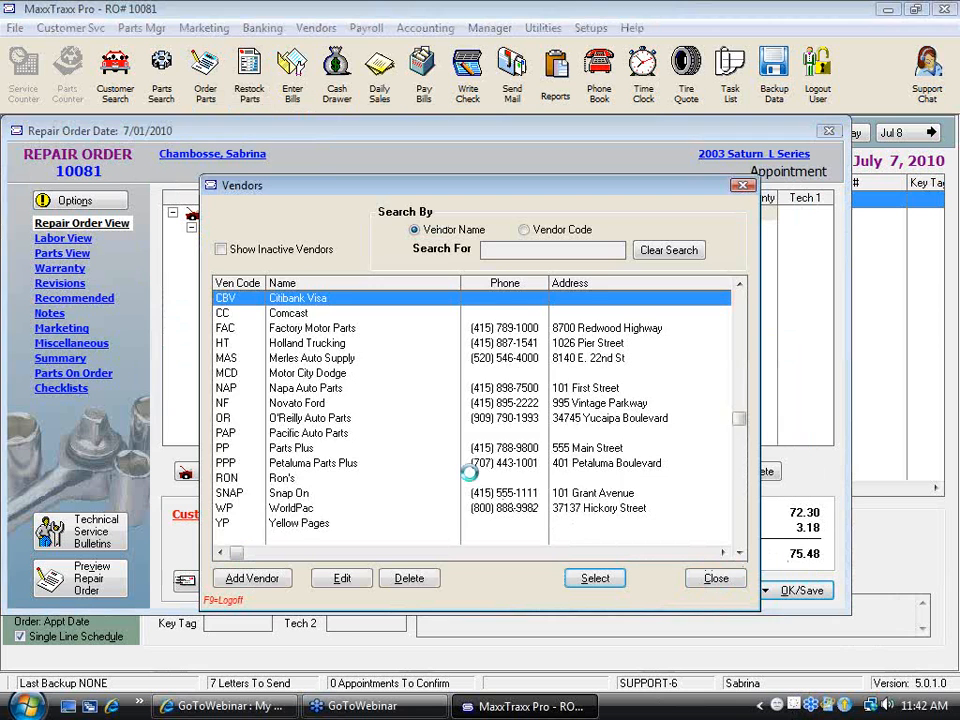
Choose Napa Auto Parts as the vendor for the tagged oil filters and save the open purchase order
type("n")
double_click(400, 299)
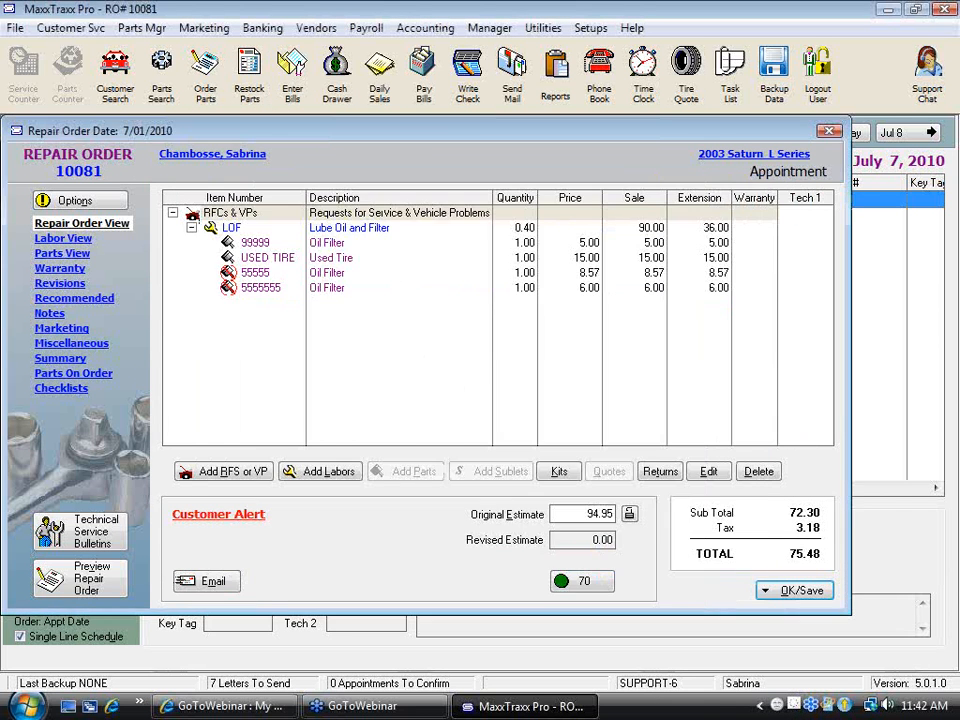
left_click(775, 591)
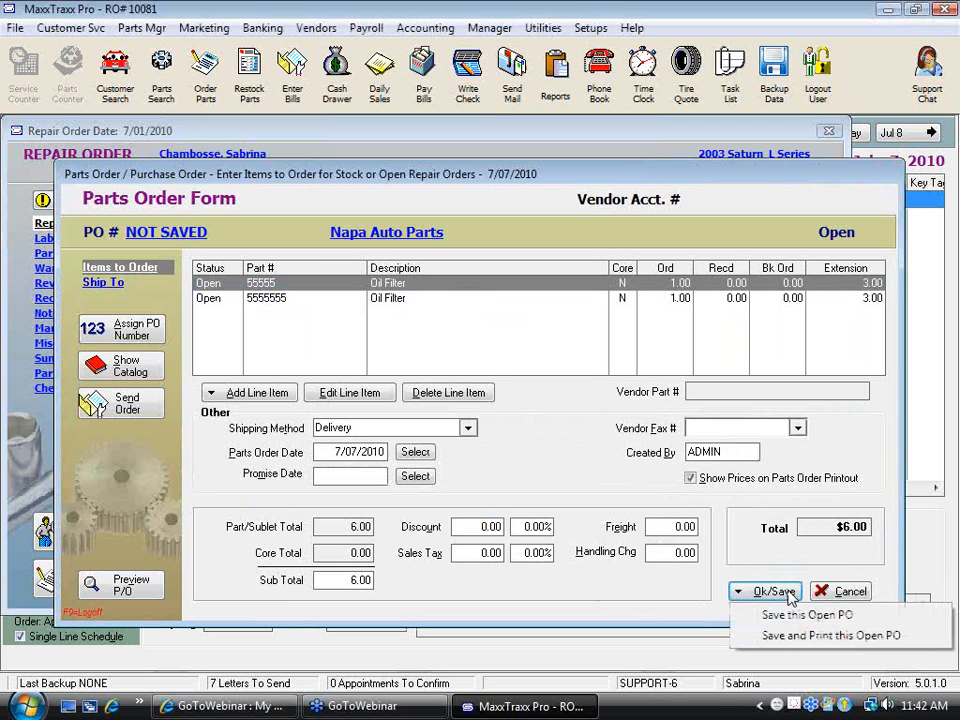
left_click(800, 617)
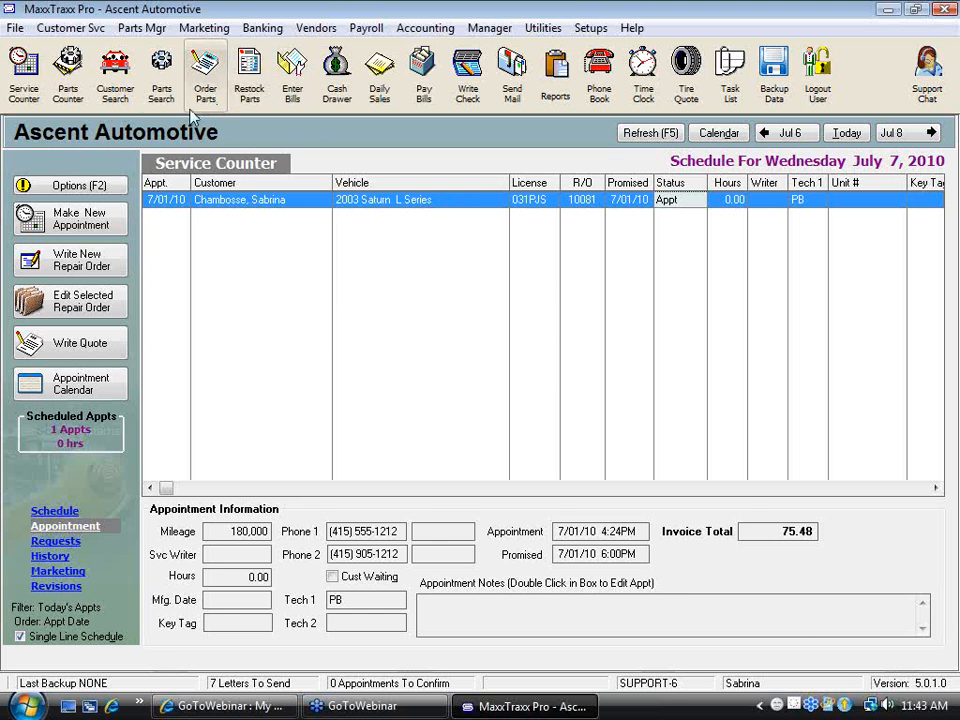
Search the parts by SKU for 123 and open the stock details of Oil Filter 06A 115 561B
left_click(163, 80)
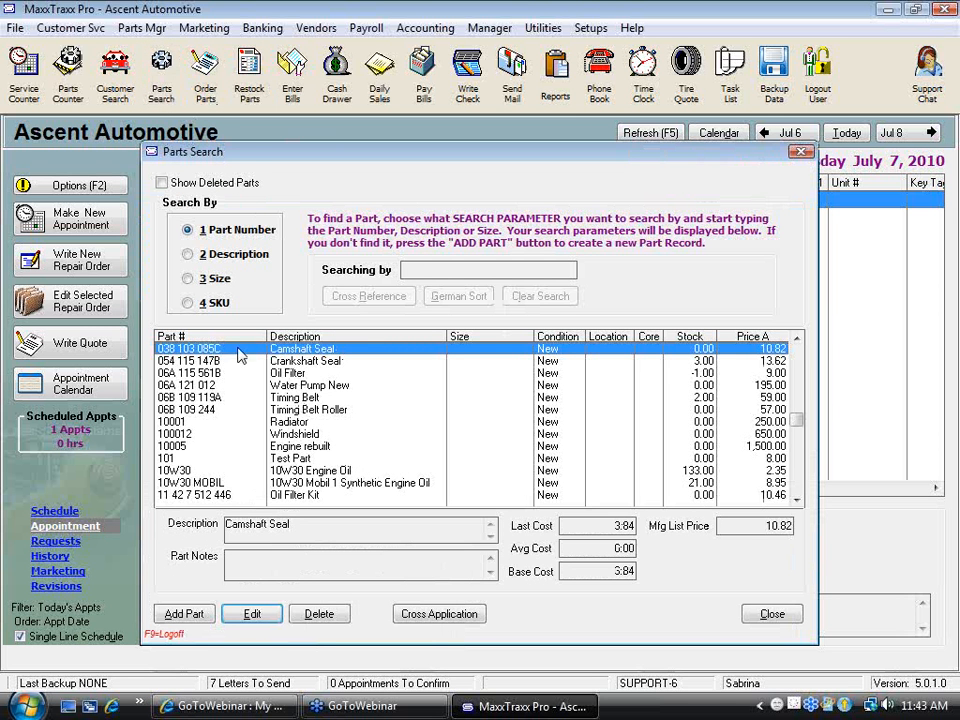
left_click(217, 304)
type("123")
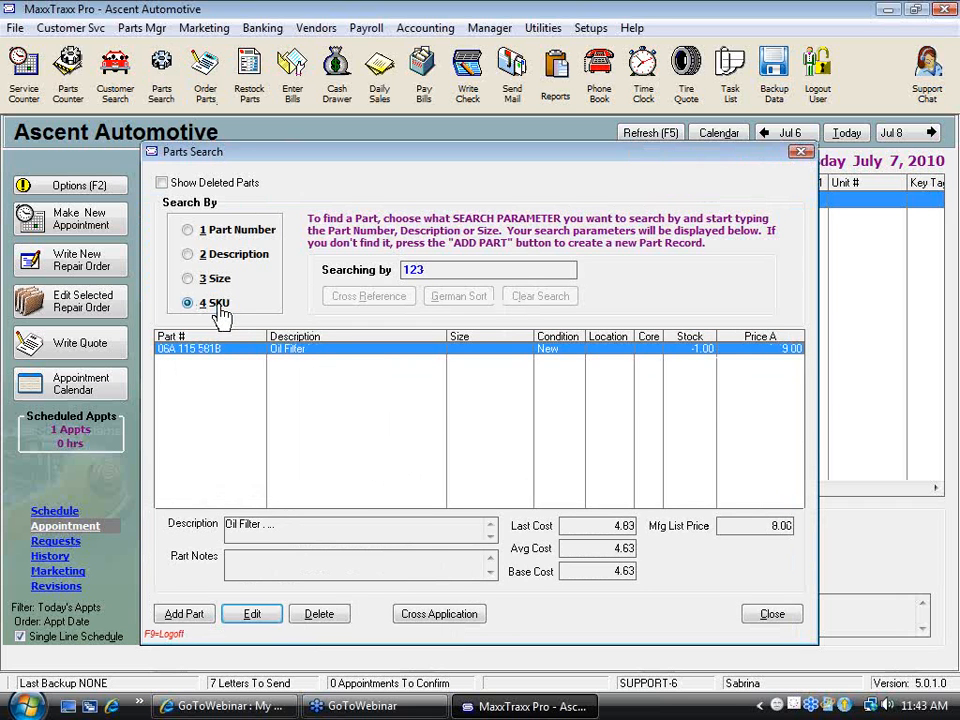
double_click(289, 352)
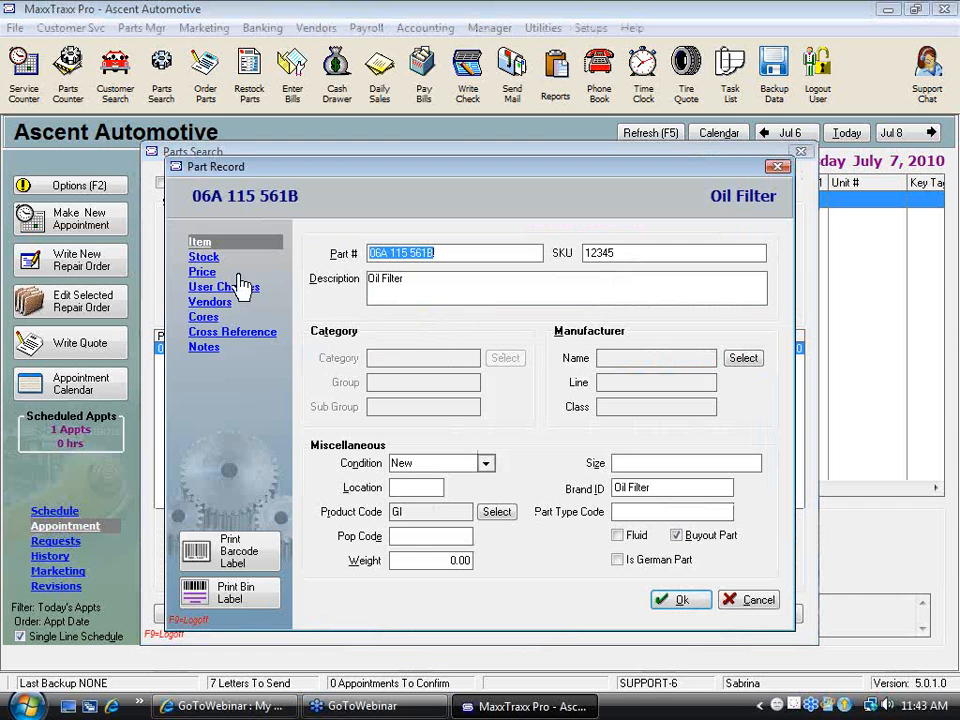
left_click(210, 259)
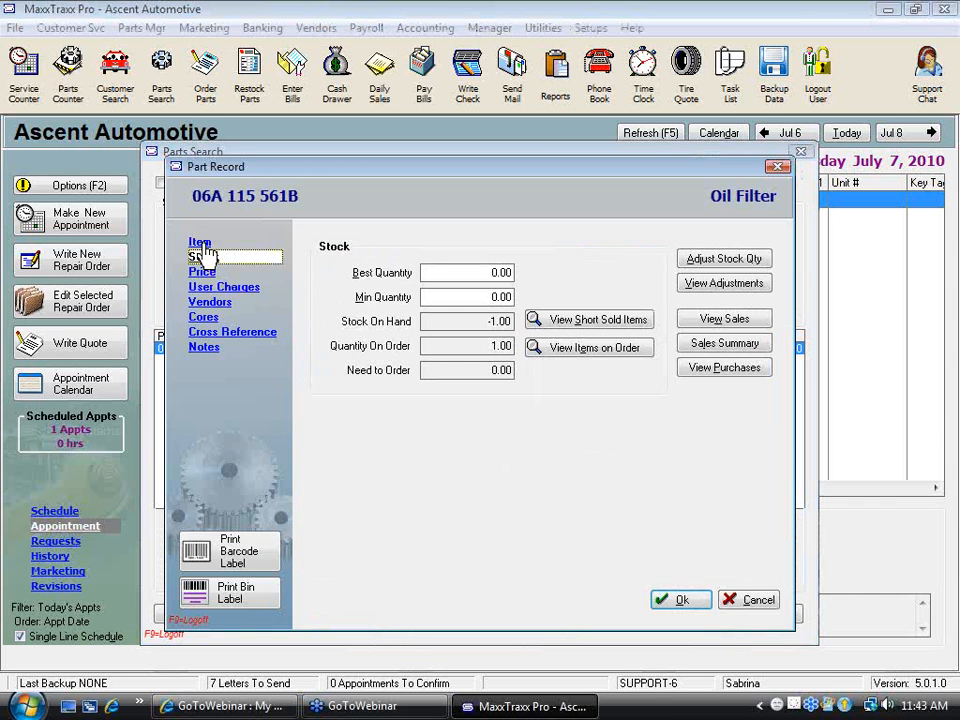
left_click(200, 242)
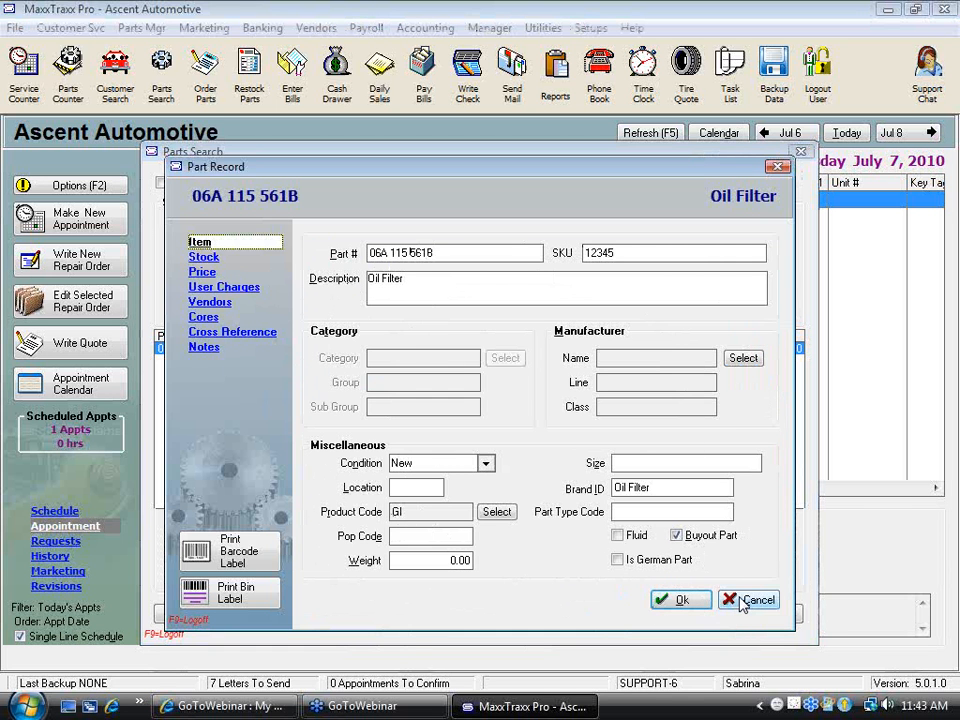
left_click(203, 258)
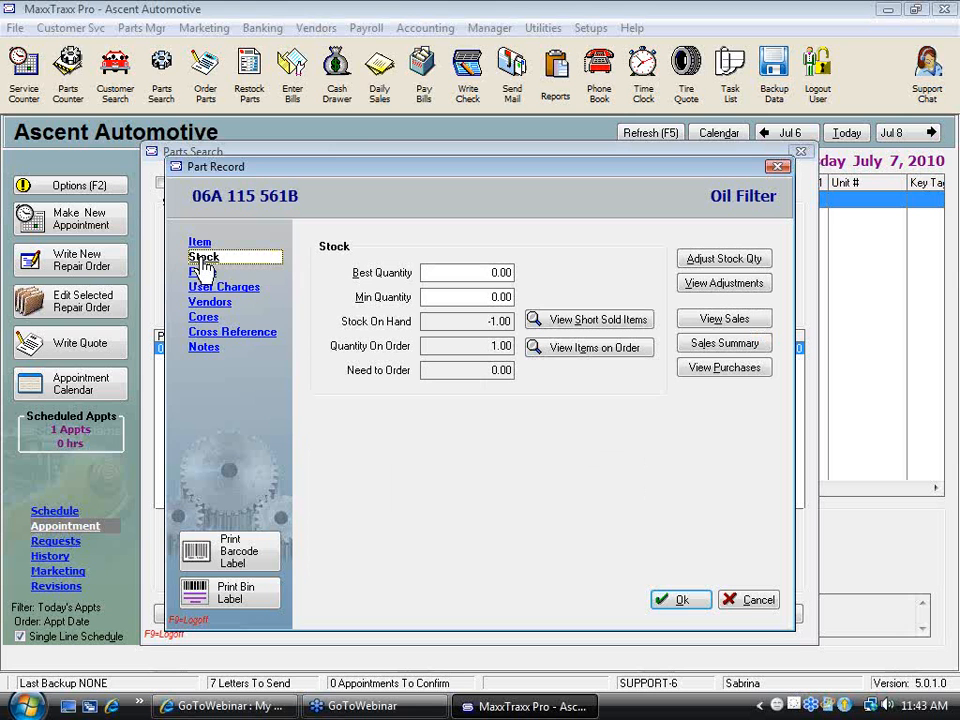
Set the oil filter's best quantity to 4 and minimum quantity to 2, save the record and leave the parts search
left_click(450, 272)
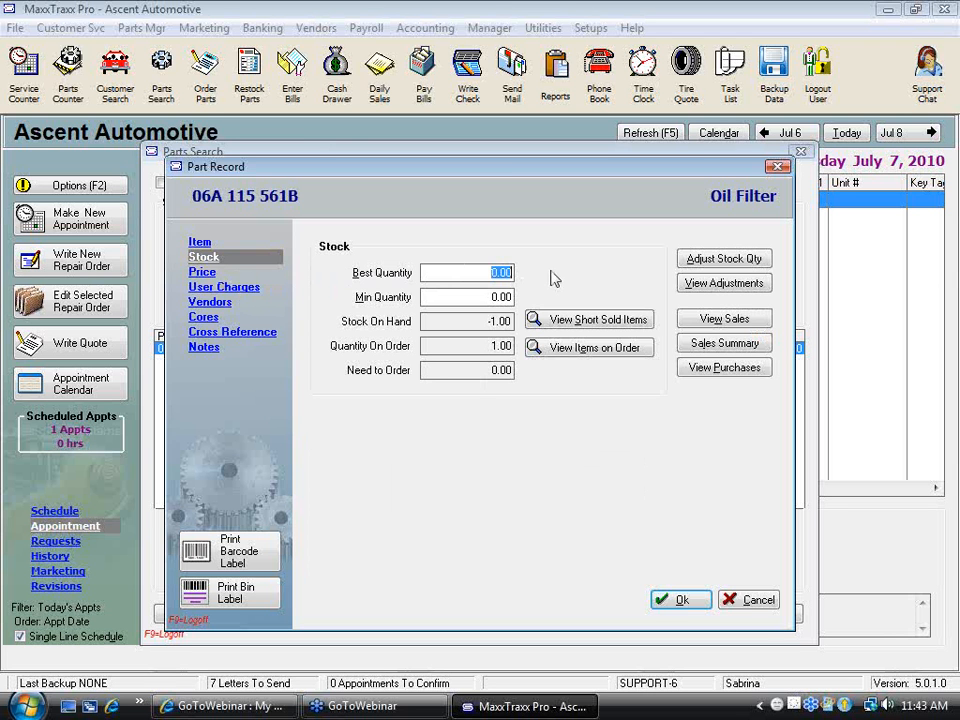
type("4")
key("Tab")
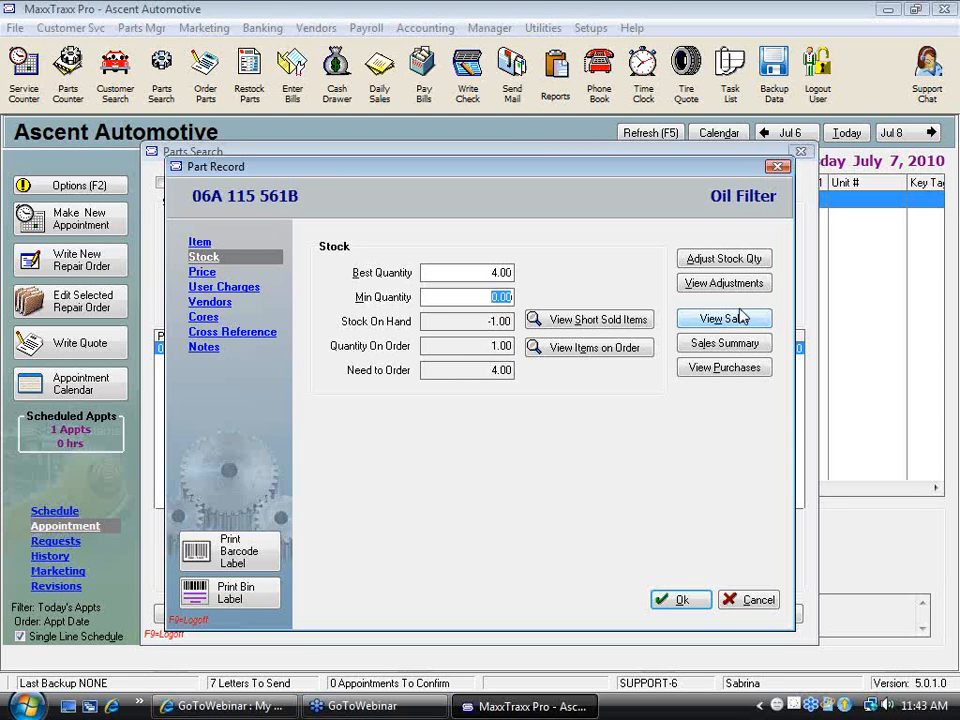
type("2")
key("Tab")
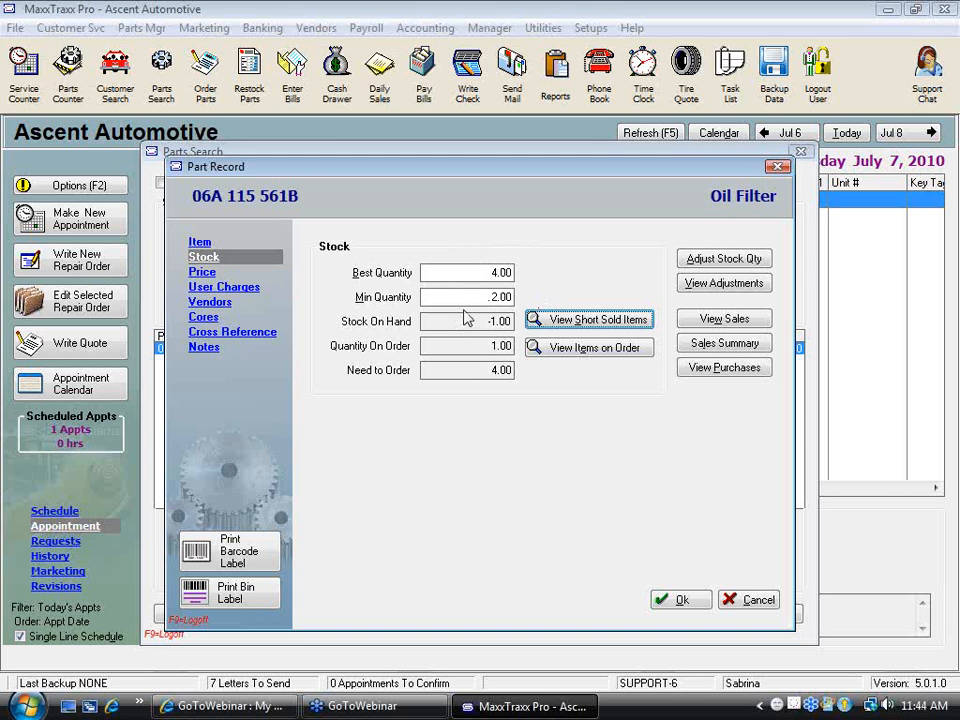
left_click(682, 600)
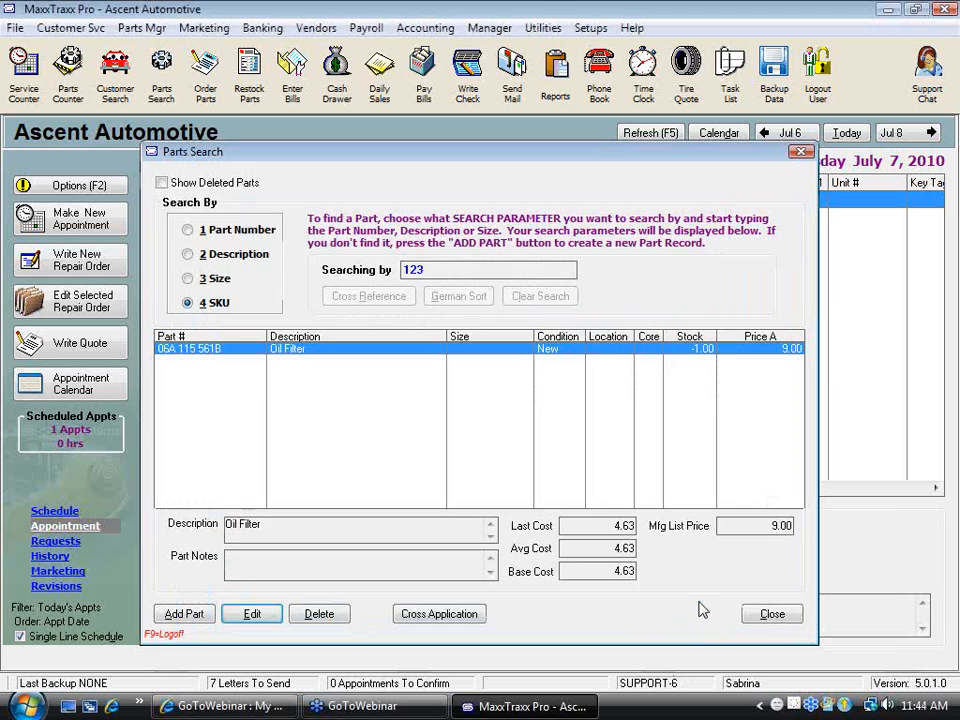
left_click(771, 614)
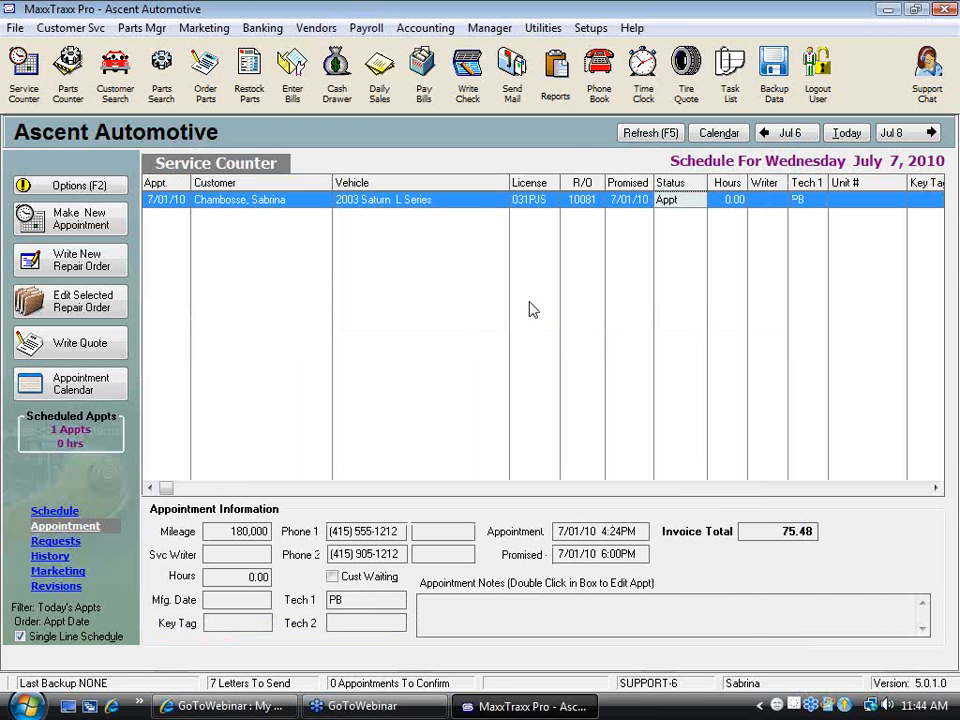
Run the Parts Reorder (All Parts) inventory report in part number order, review its preview and close it
left_click(557, 82)
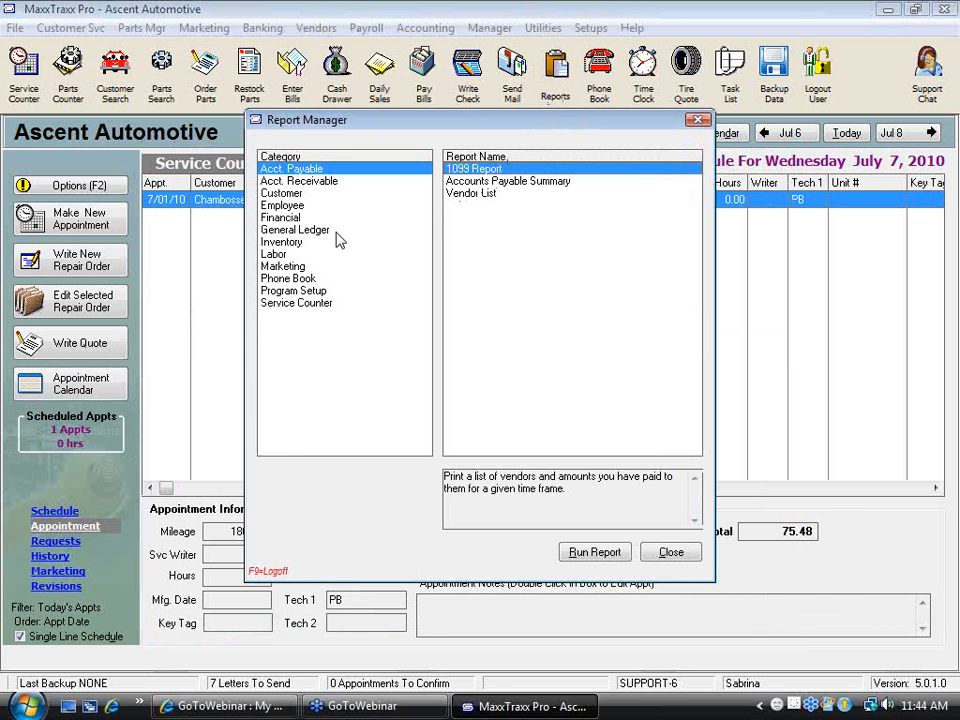
left_click(298, 245)
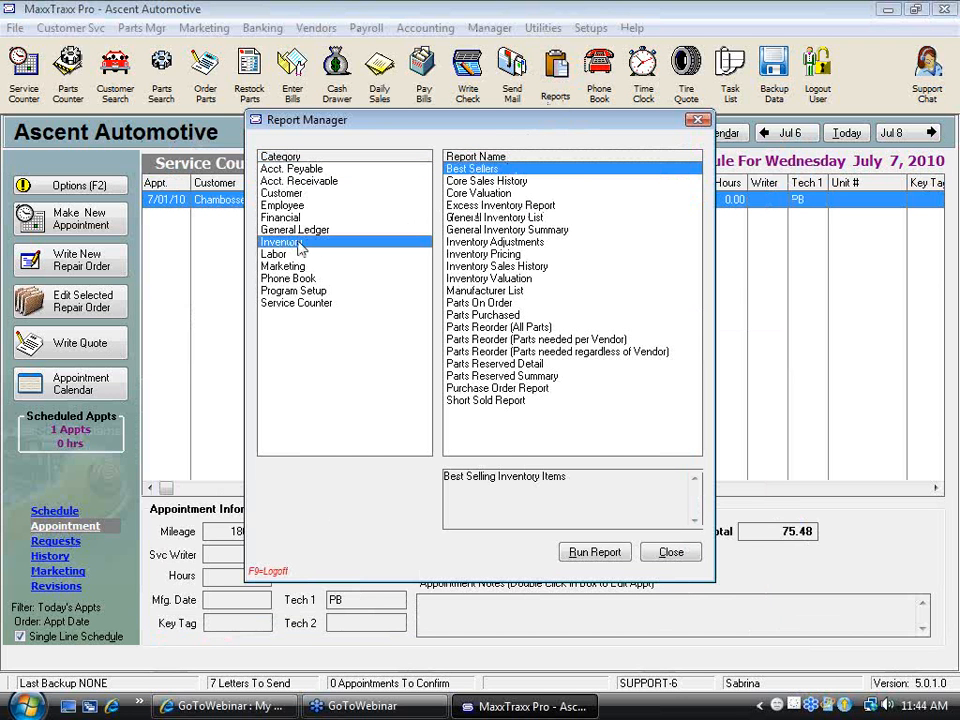
left_click(491, 328)
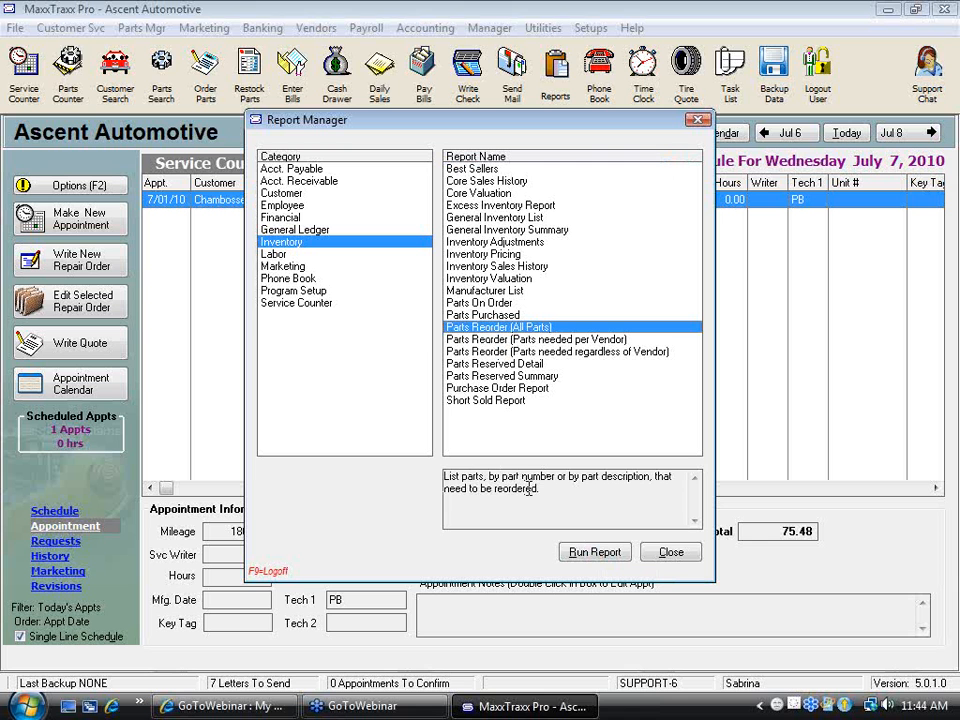
left_click(613, 552)
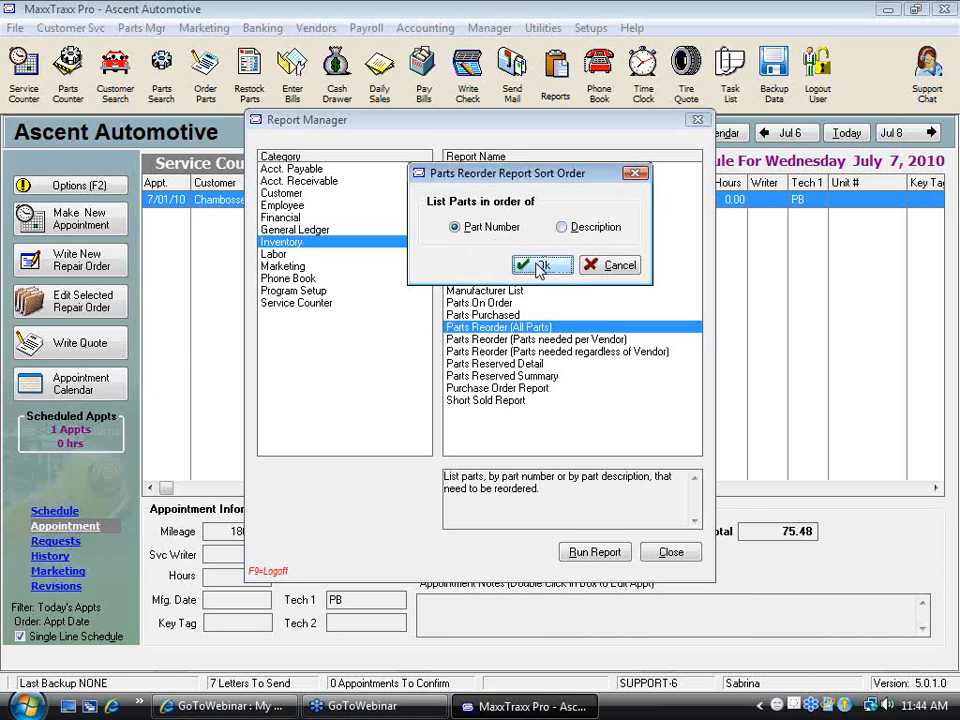
left_click(538, 265)
left_click(364, 348)
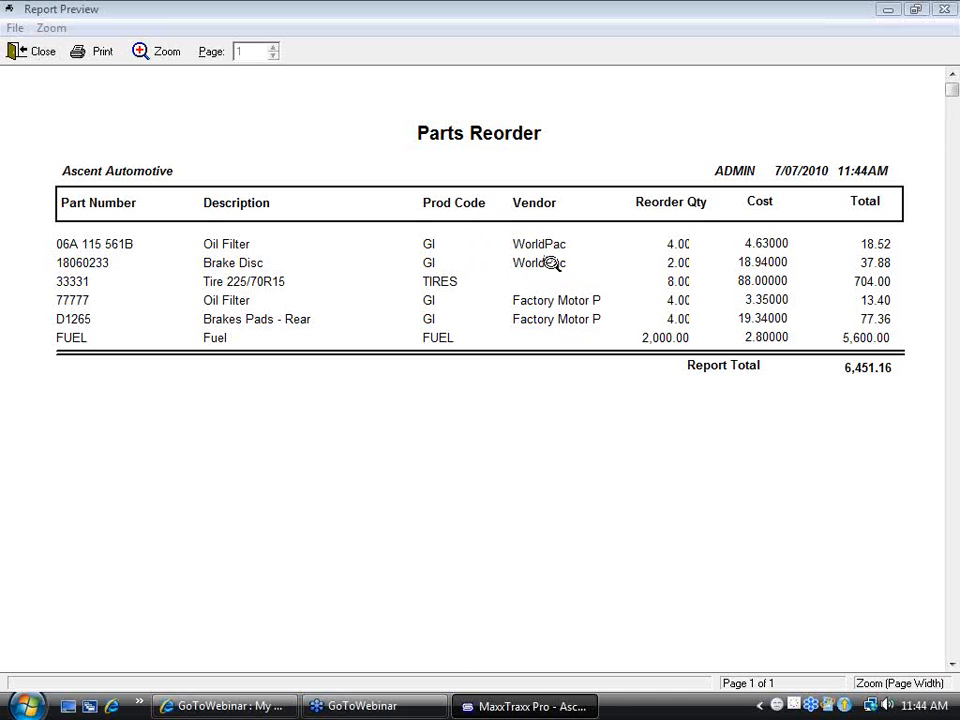
left_click(36, 53)
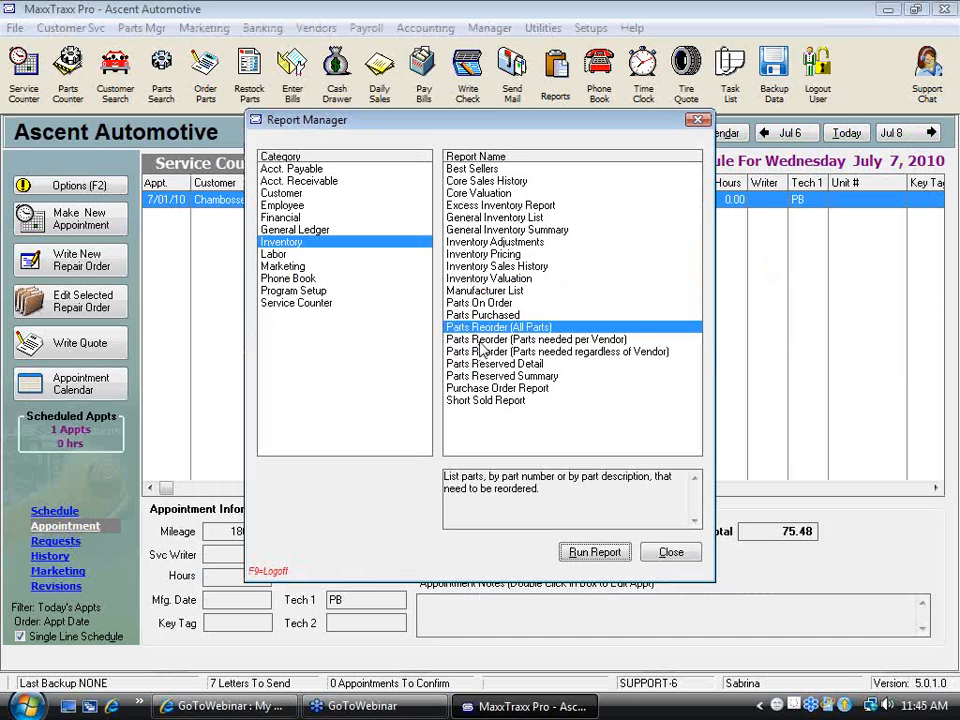
Run the Parts Reorder (Parts needed per Vendor) report for all vendors, review its preview and close it
left_click(520, 341)
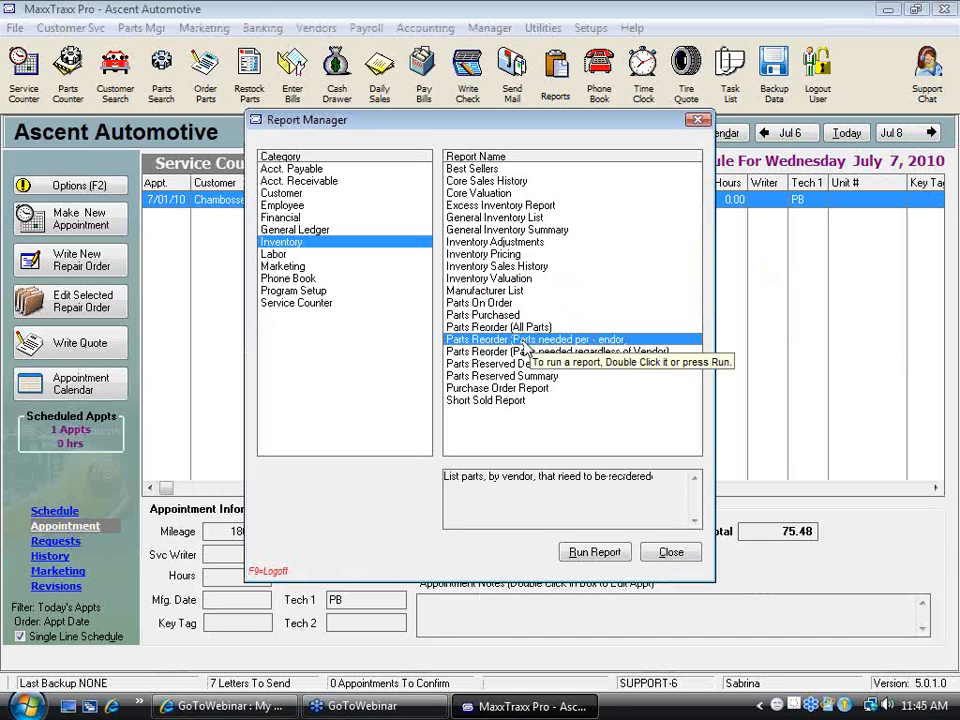
left_click(611, 557)
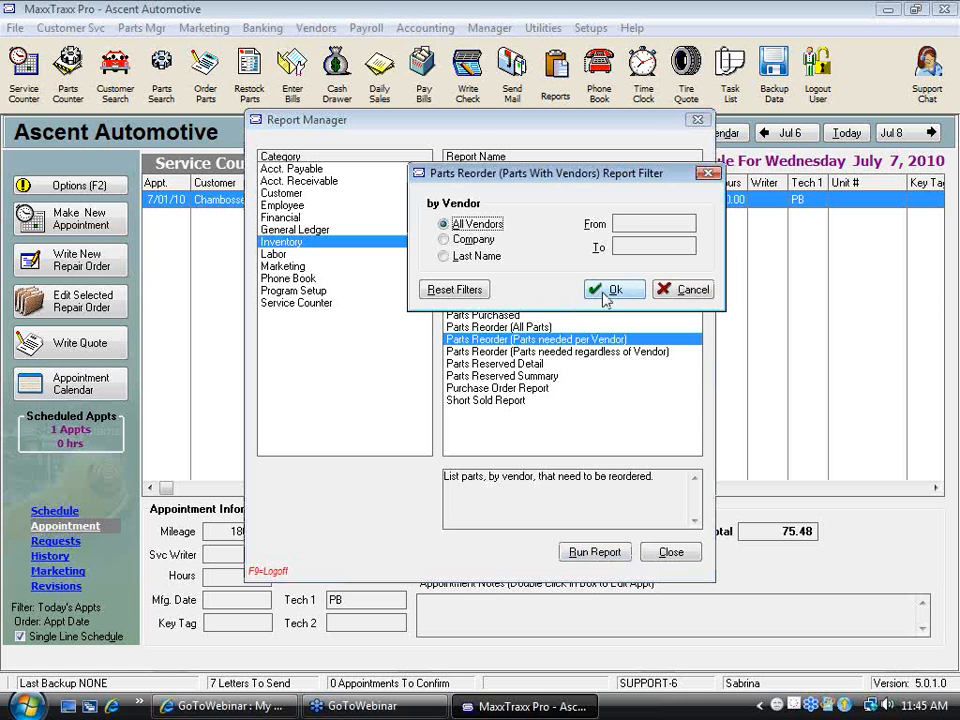
left_click(468, 240)
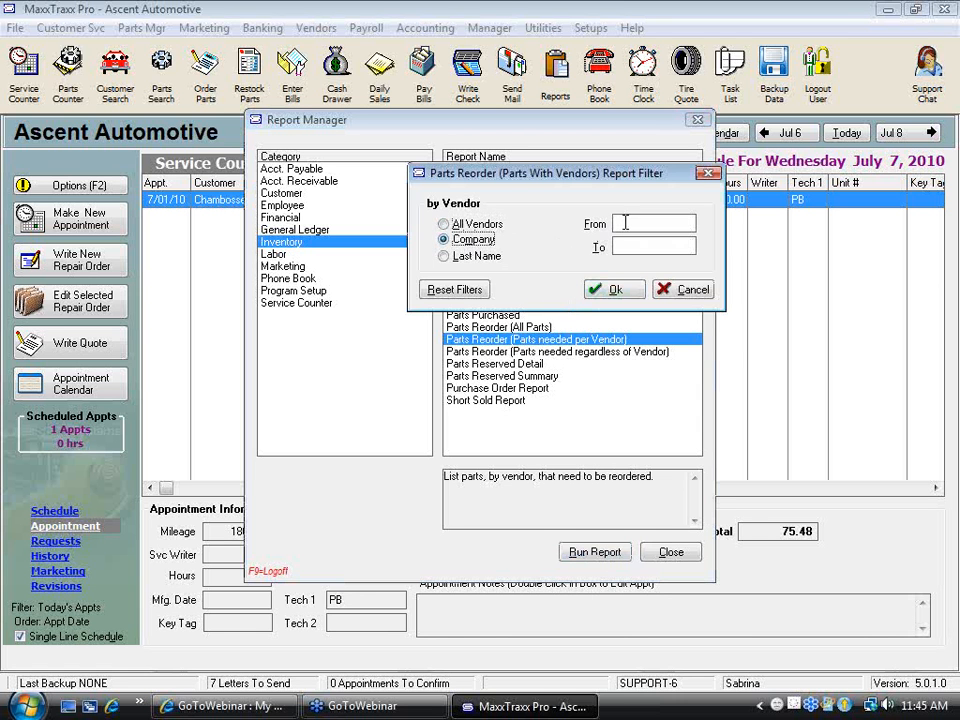
left_click(448, 224)
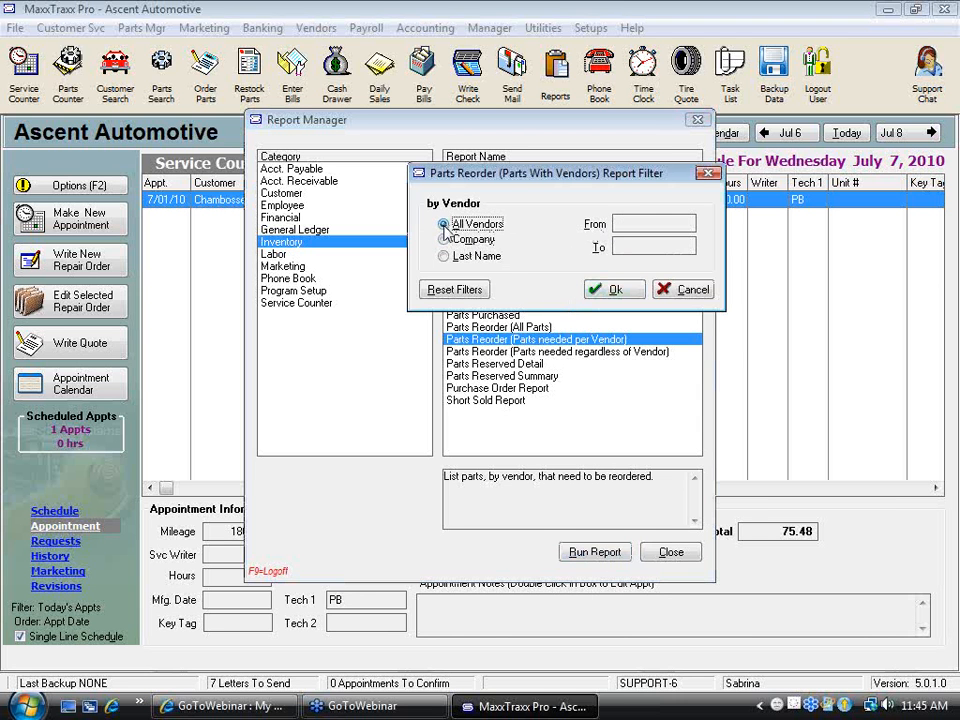
left_click(611, 290)
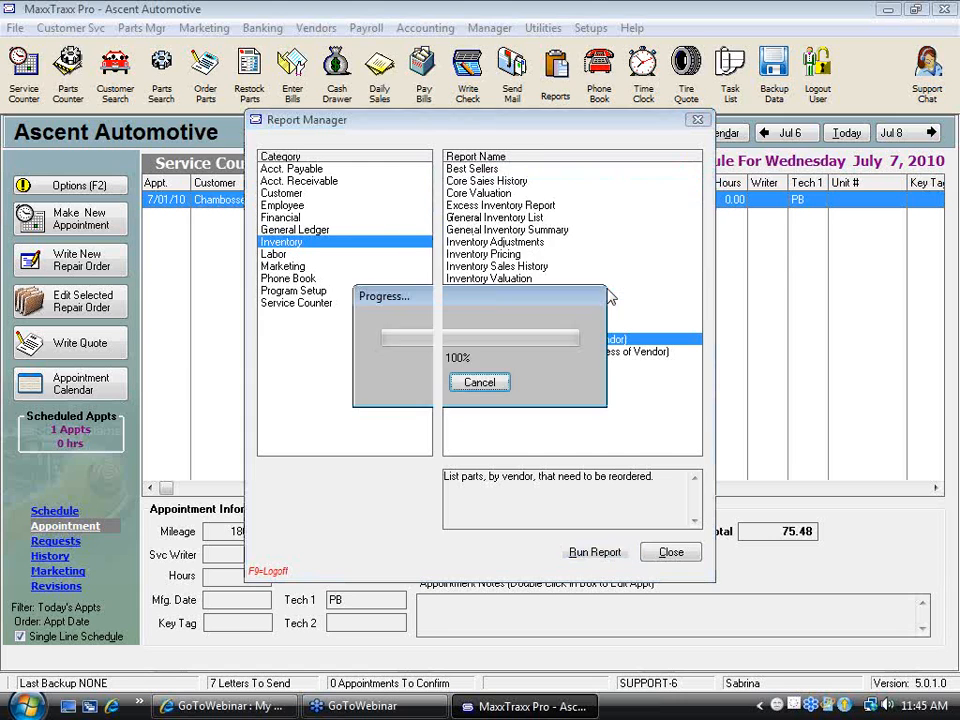
left_click(331, 434)
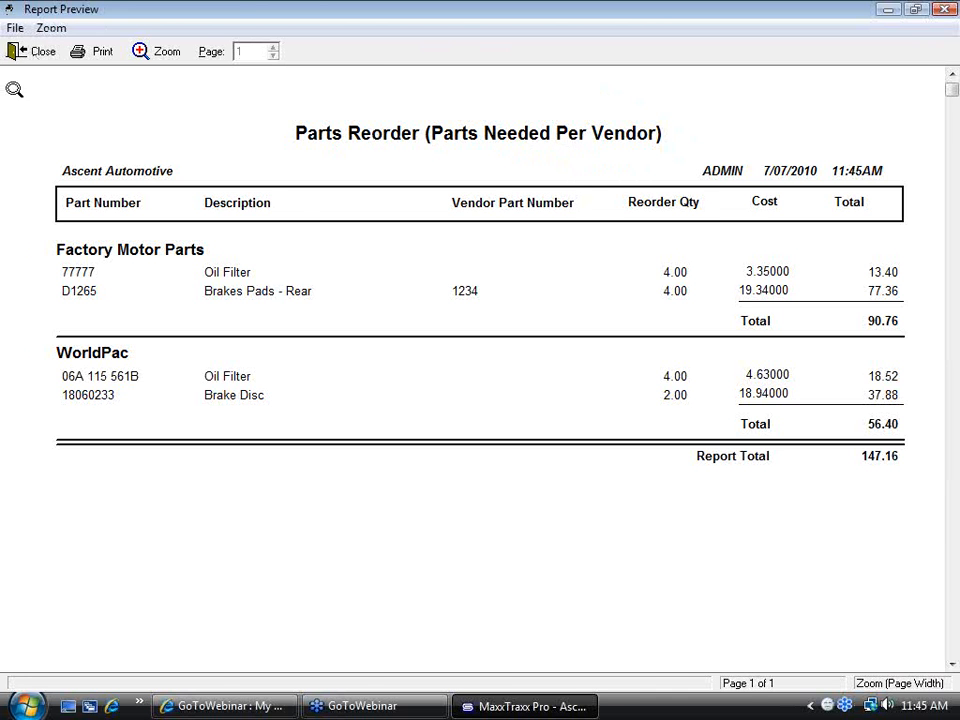
left_click(36, 52)
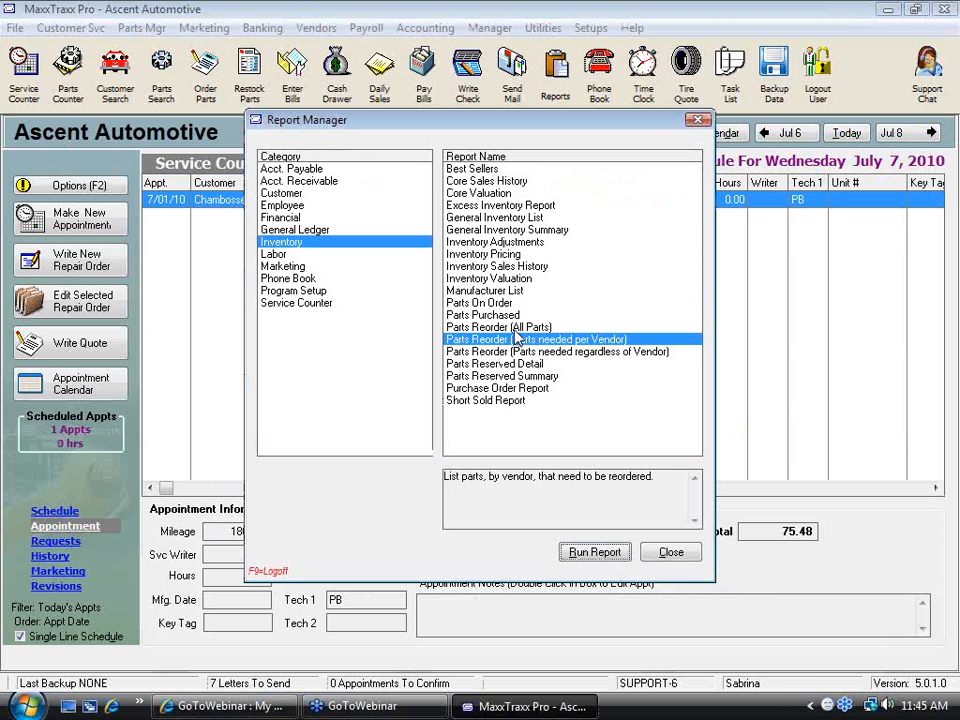
Preview the Parts Reorder (All Parts) report again by part number, and leave the report manager
left_click(500, 327)
left_click(597, 552)
left_click(540, 262)
left_click(397, 334)
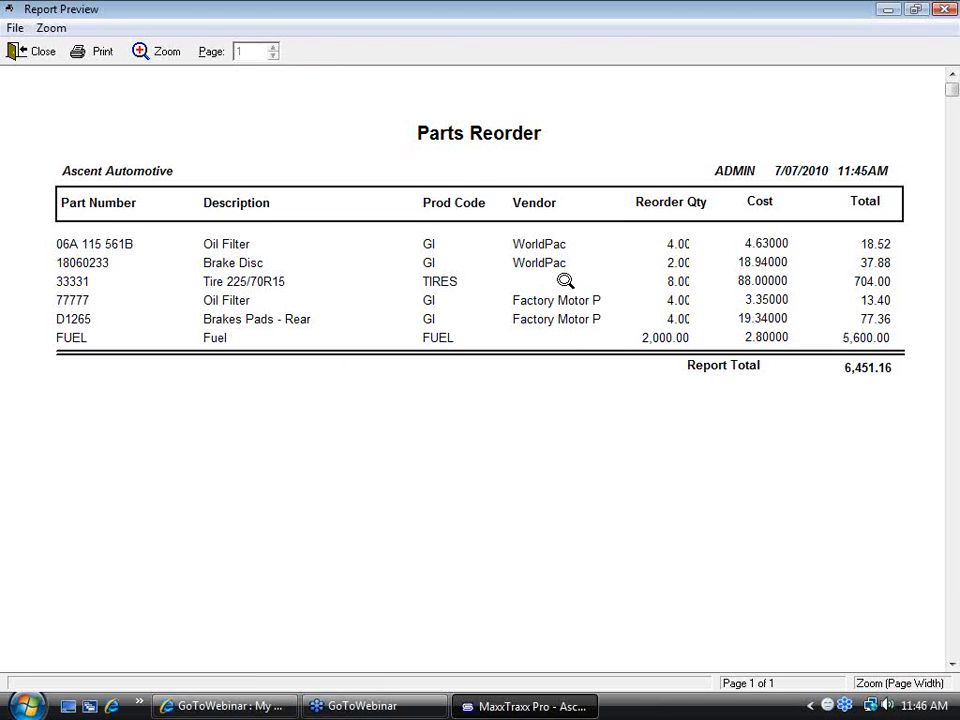
left_click(22, 53)
left_click(668, 556)
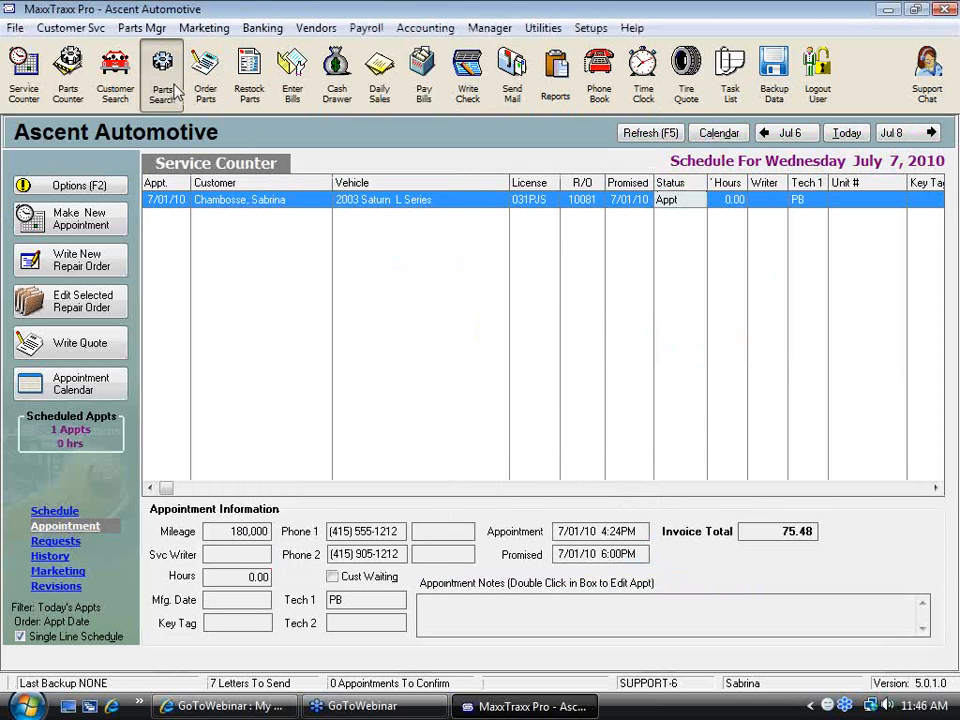
Search the parts by SKU for 123 and open the stock details of Oil Filter 06A 115 561B
left_click(162, 80)
left_click(220, 310)
type("123")
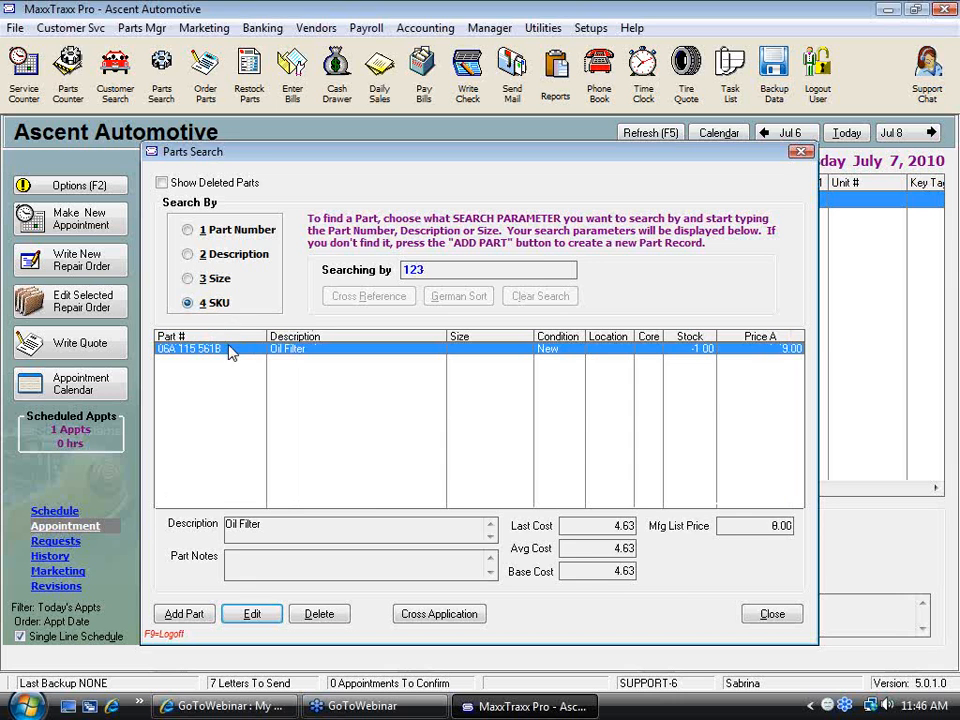
double_click(229, 350)
left_click(204, 257)
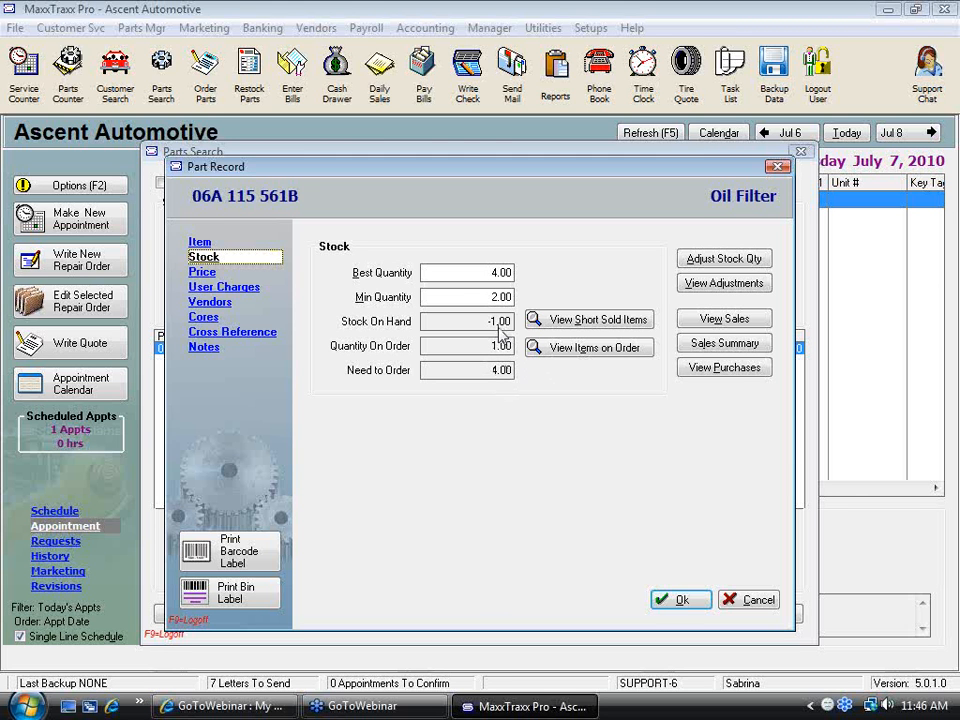
Preview the short sold items report for the oil filter and return to its stock details
left_click(598, 321)
left_click(337, 297)
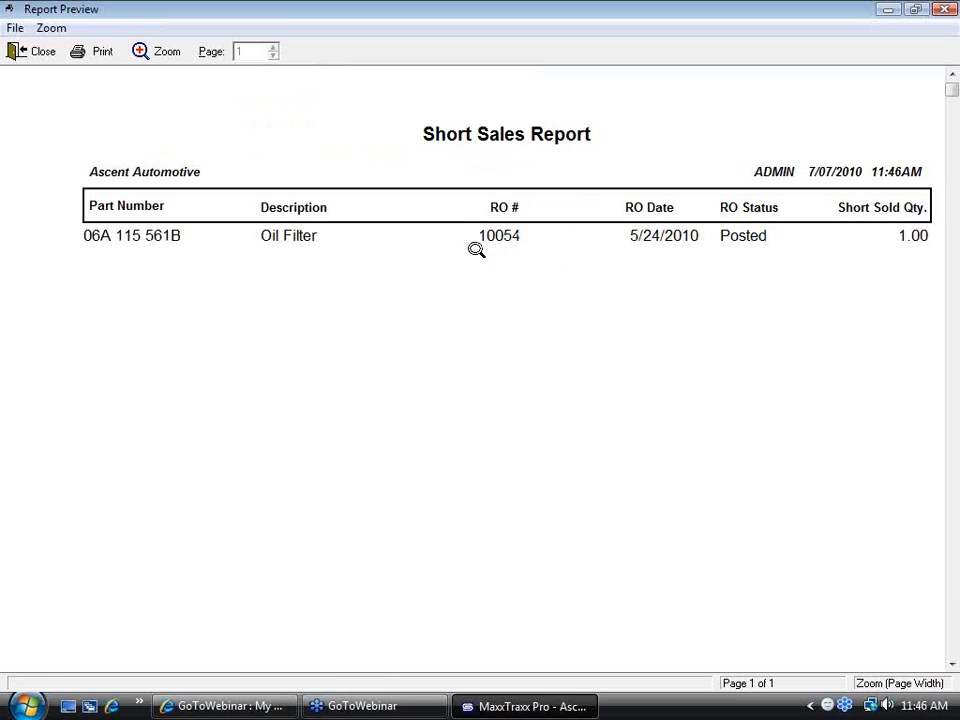
left_click(28, 55)
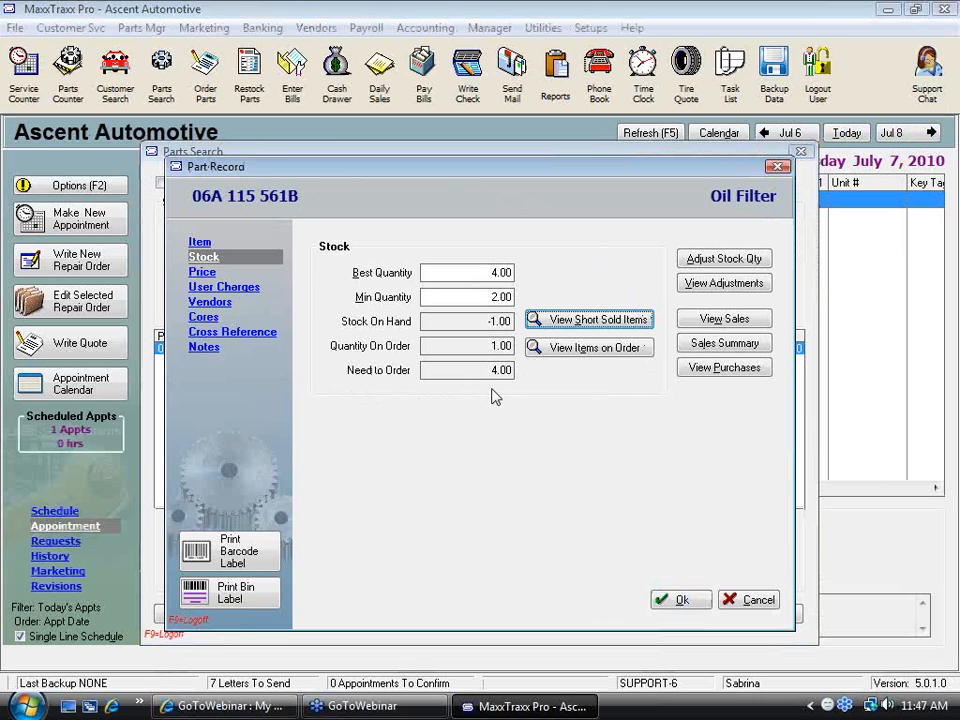
left_click(497, 272)
double_click(497, 272)
double_click(479, 297)
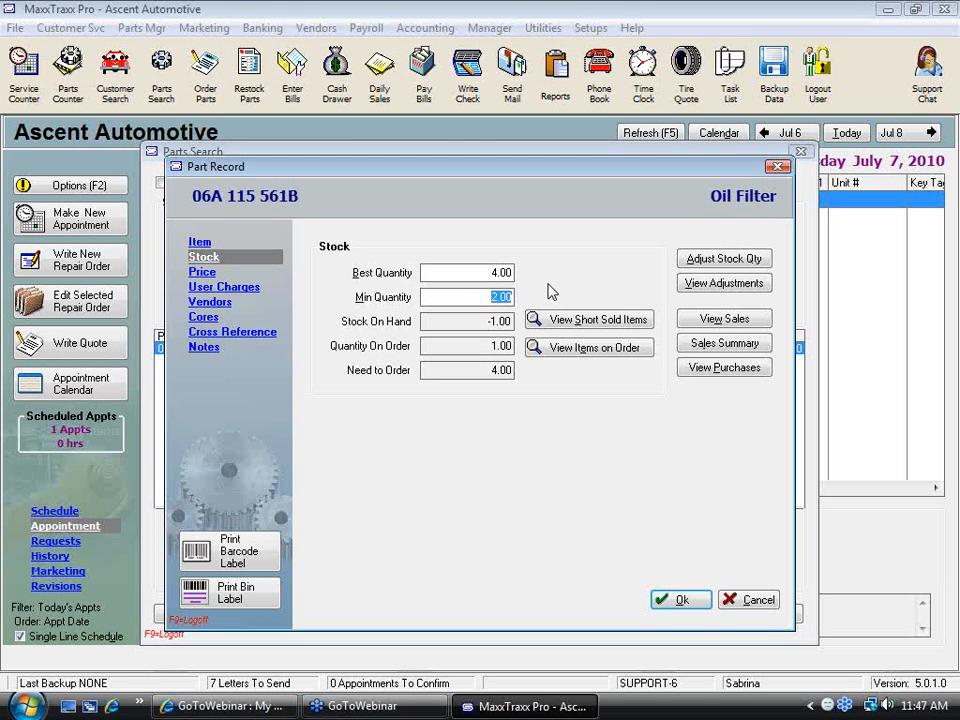
left_click(490, 277)
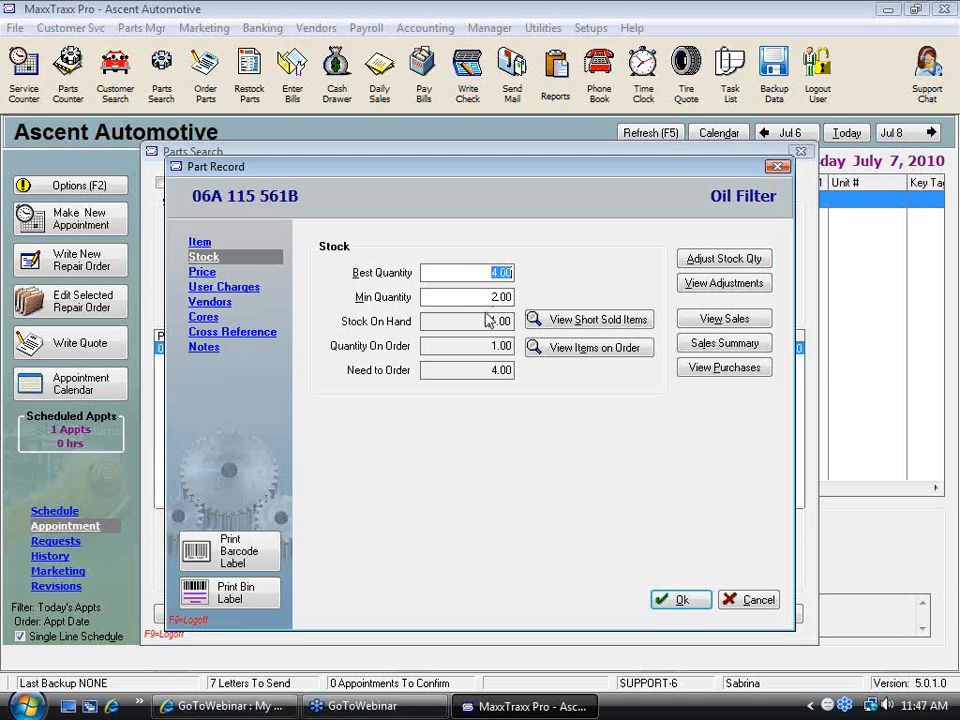
left_click(481, 297)
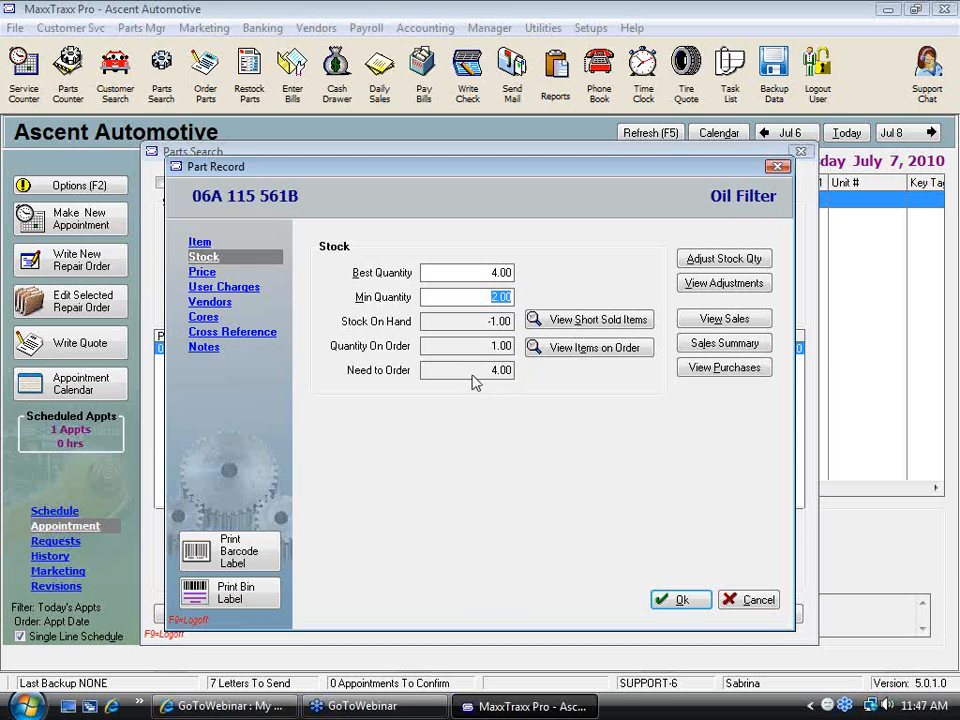
left_click(478, 274)
Adjust the oil filter's stock quantity by subtracting 1, entering the adjuster's initials, and confirm the adjustment
left_click(738, 266)
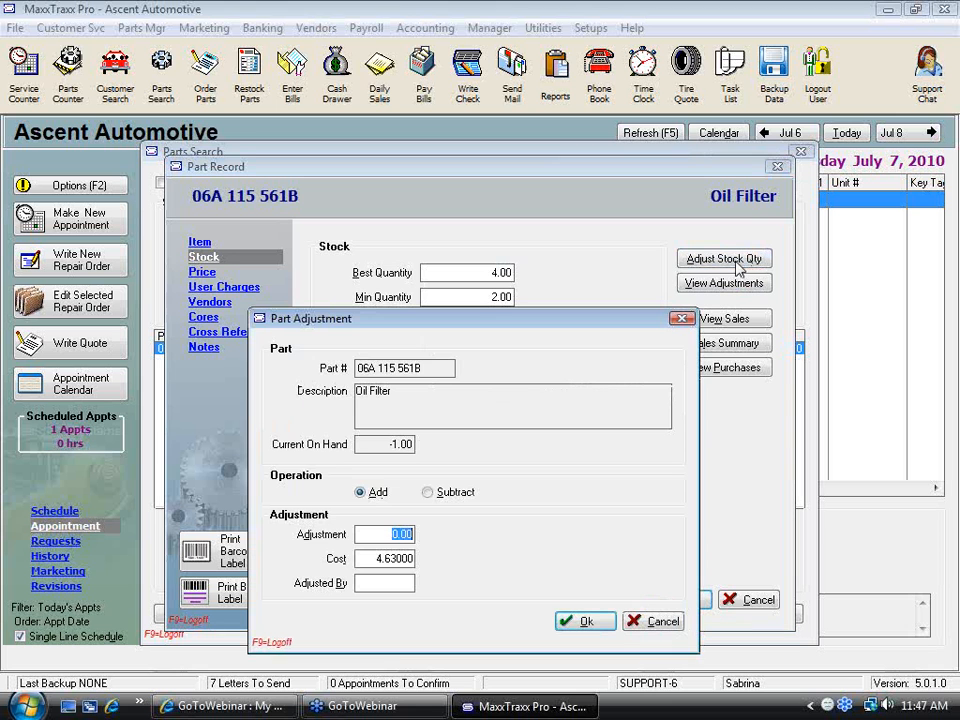
left_click(431, 496)
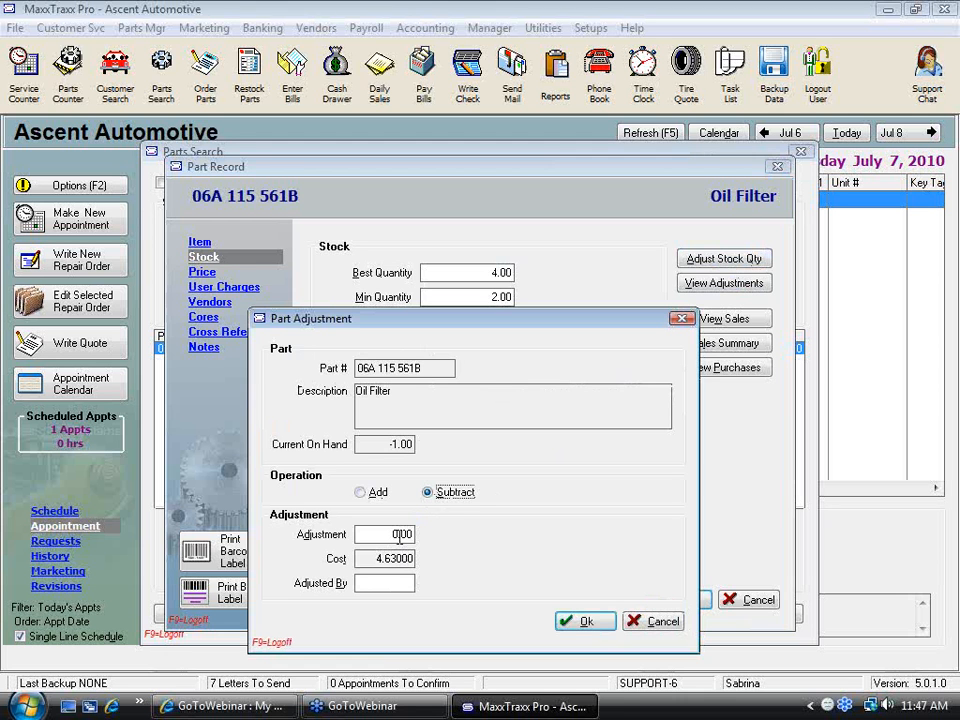
key("Tab")
type("1")
left_click(386, 583)
type("SSC")
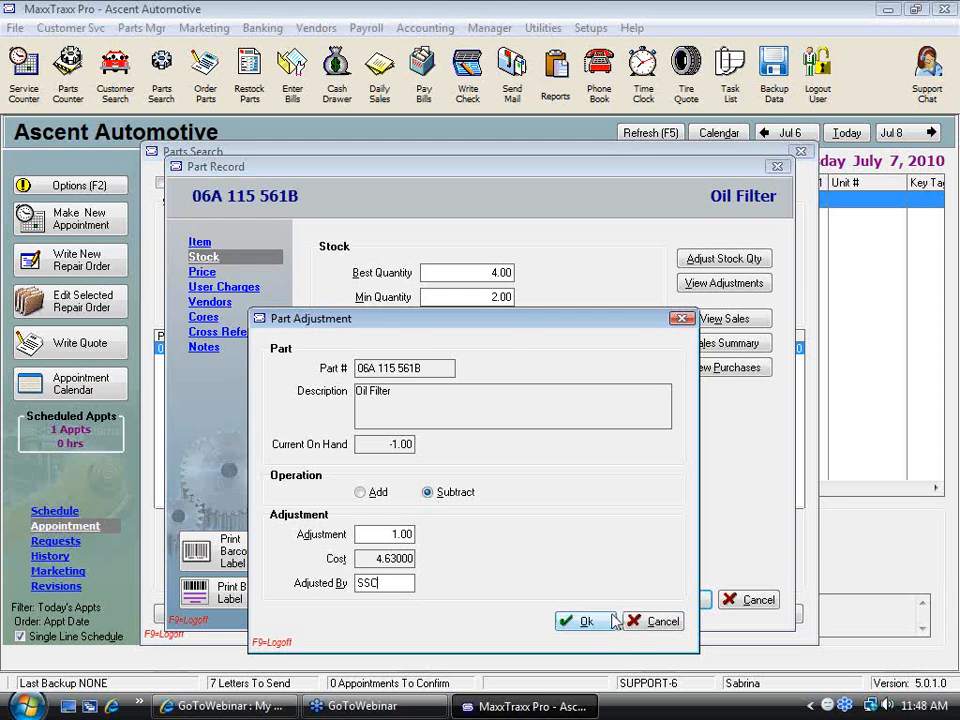
left_click(590, 623)
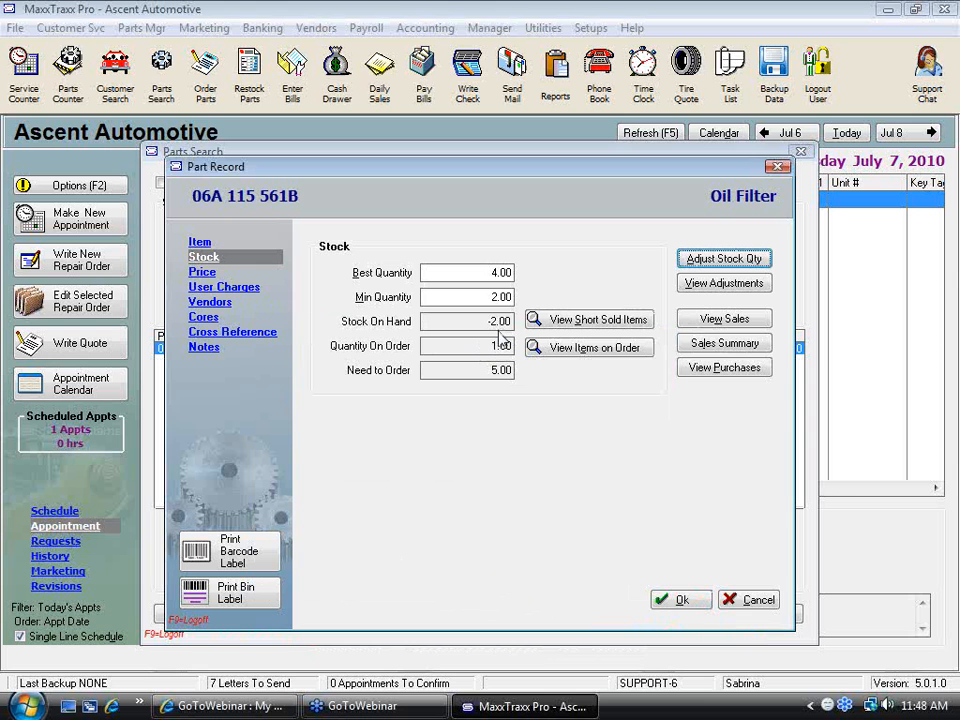
View the oil filter's adjustment history and read the notes of the earliest entries and the latest manual adjustment
left_click(739, 288)
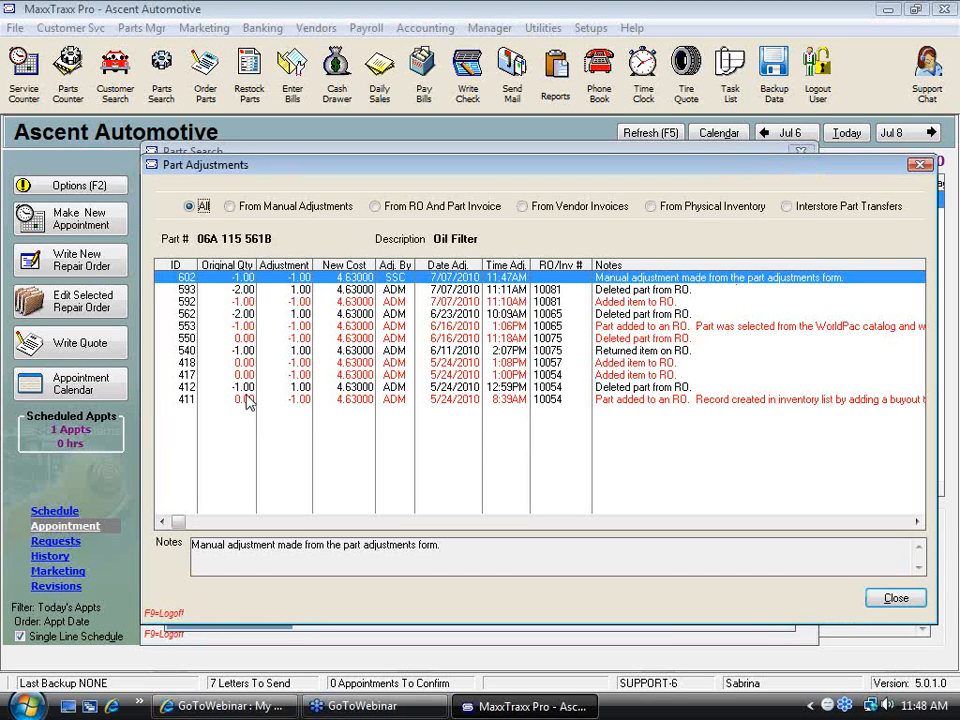
left_click(305, 401)
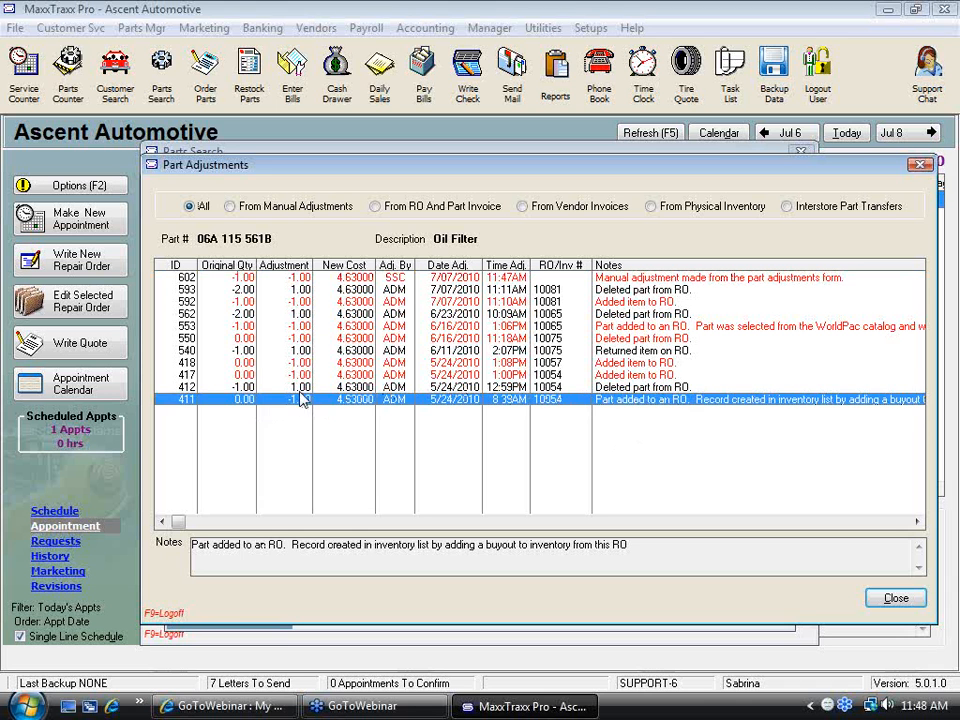
left_click(304, 387)
left_click(311, 375)
left_click(302, 362)
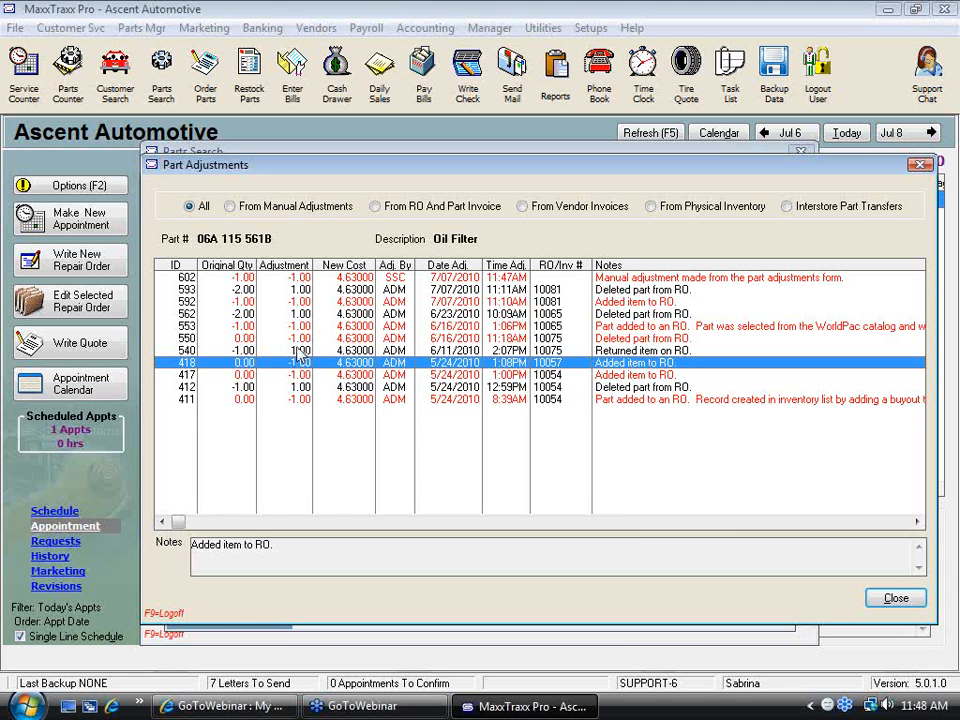
left_click(298, 352)
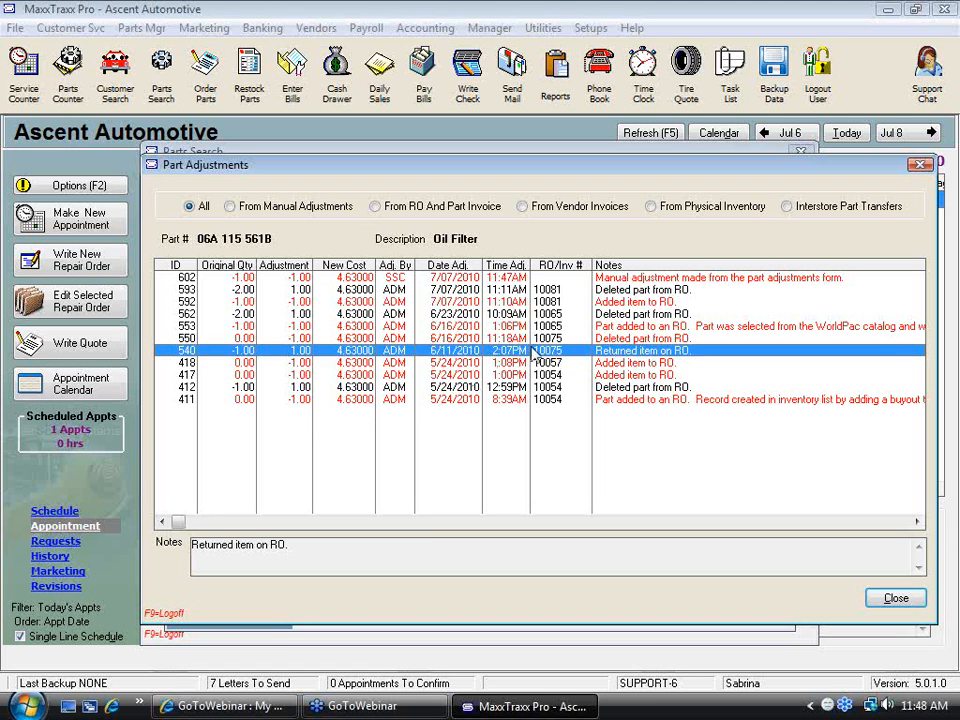
left_click(598, 280)
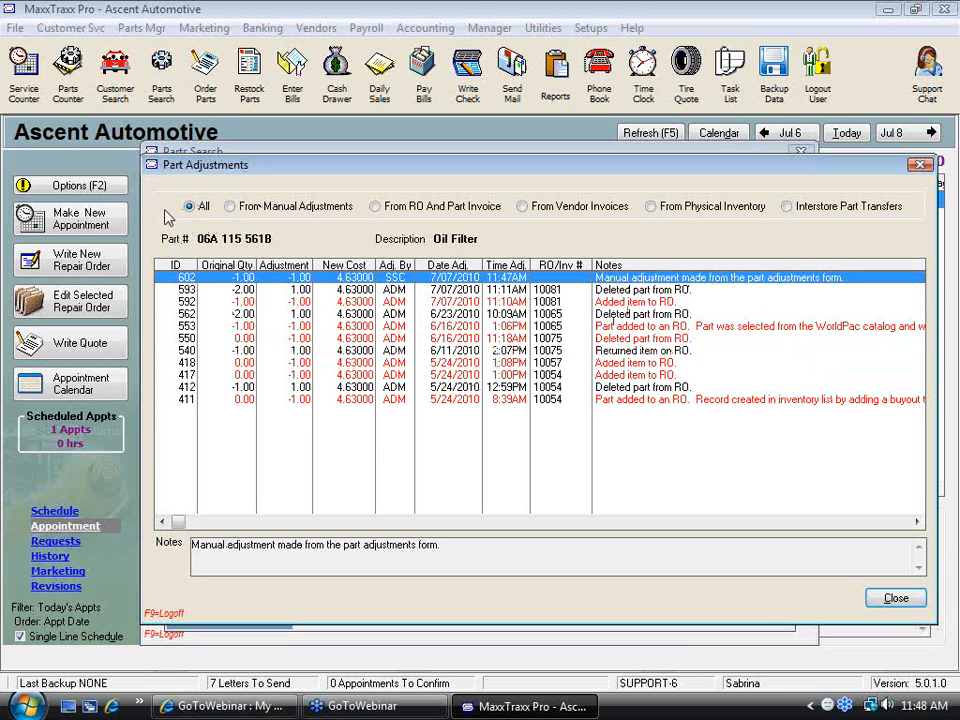
Filter the part adjustments by RO and part invoice, by vendor invoices, and by physical inventory
left_click(376, 207)
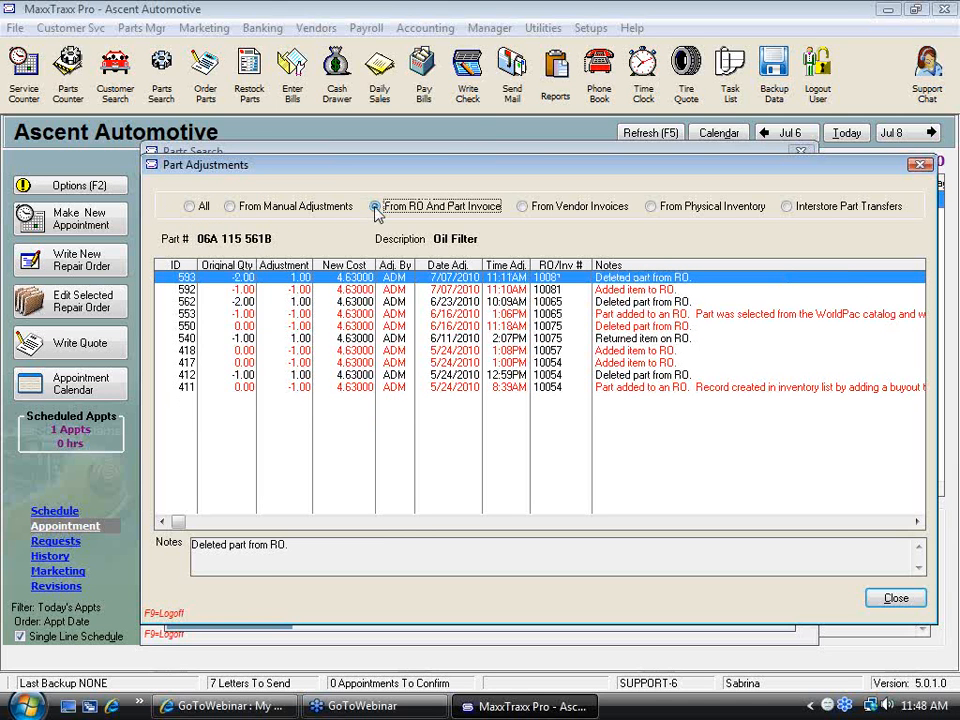
left_click(522, 207)
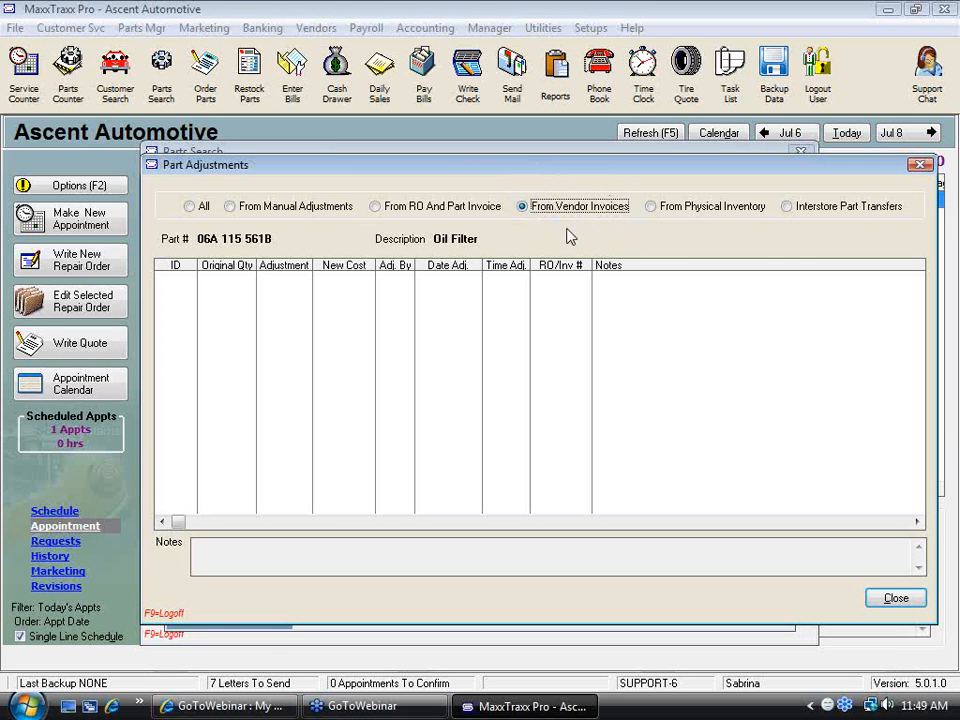
left_click(650, 207)
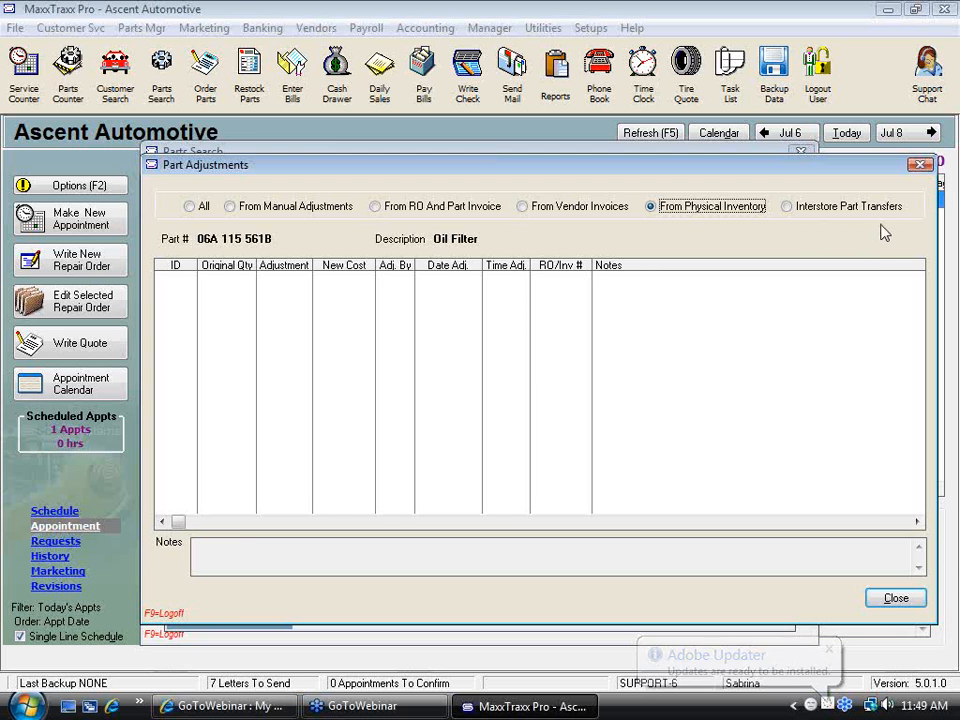
Review the oil filter's sales details, purchase details and pricing from its part record
left_click(906, 600)
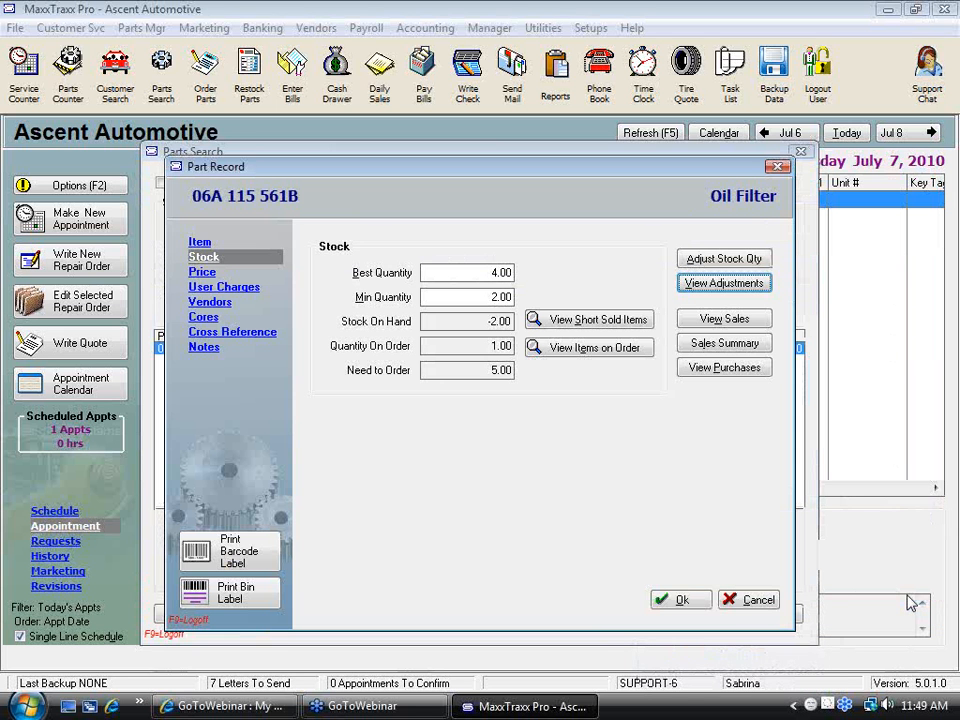
left_click(740, 320)
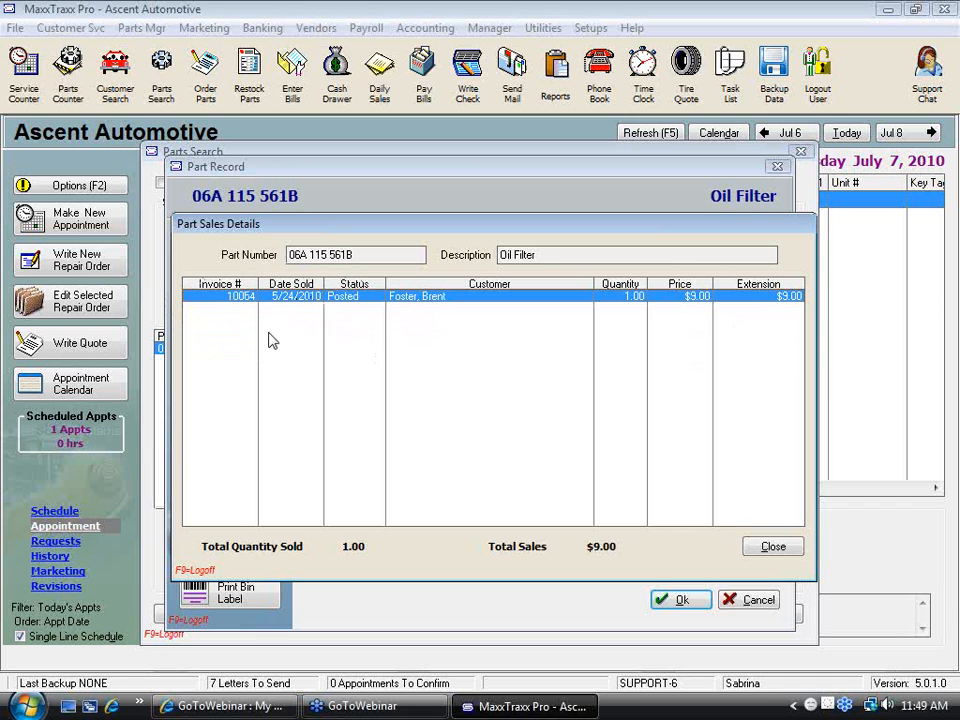
left_click(788, 553)
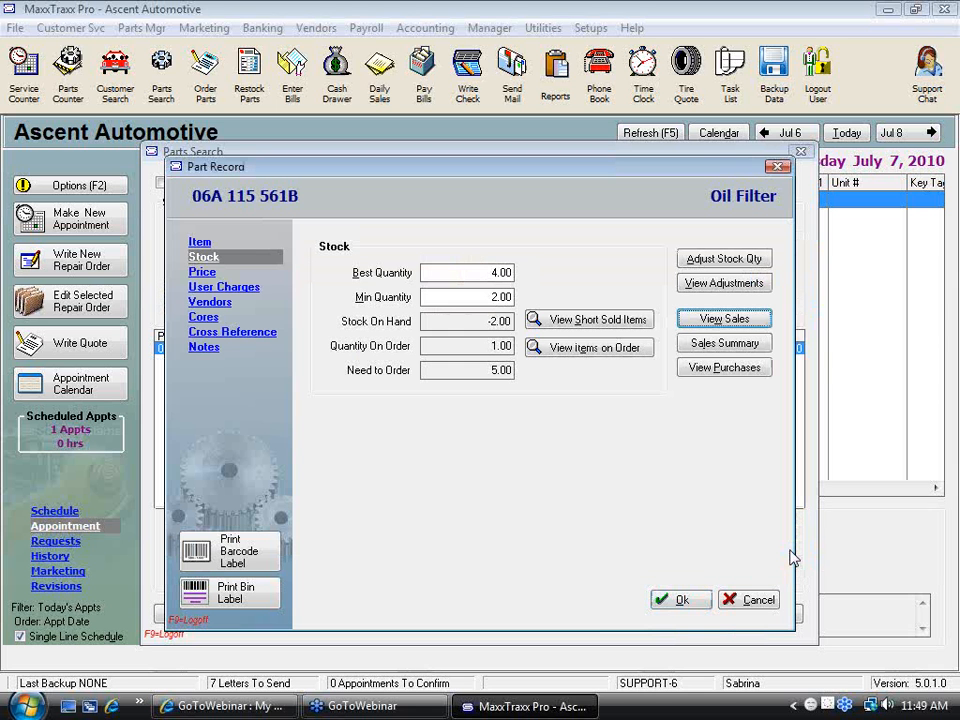
left_click(748, 372)
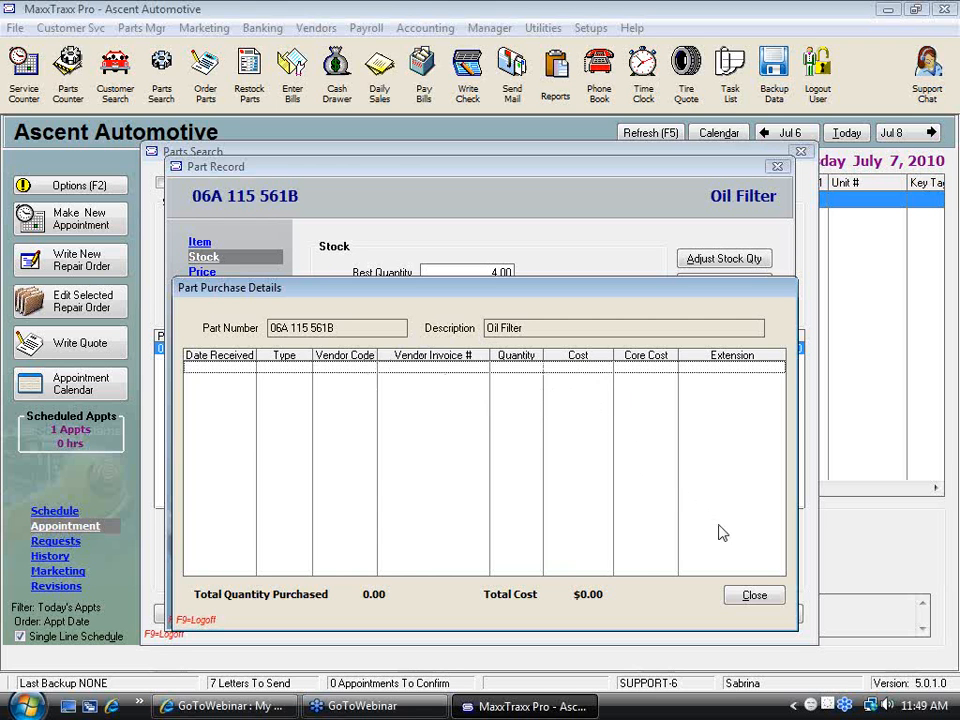
left_click(755, 596)
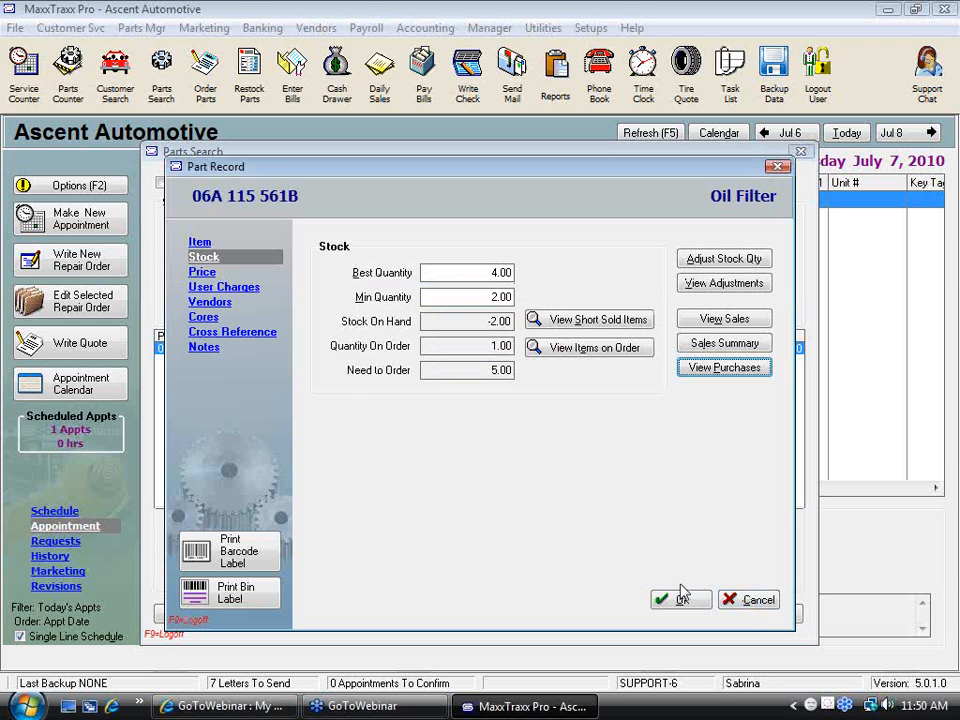
left_click(205, 274)
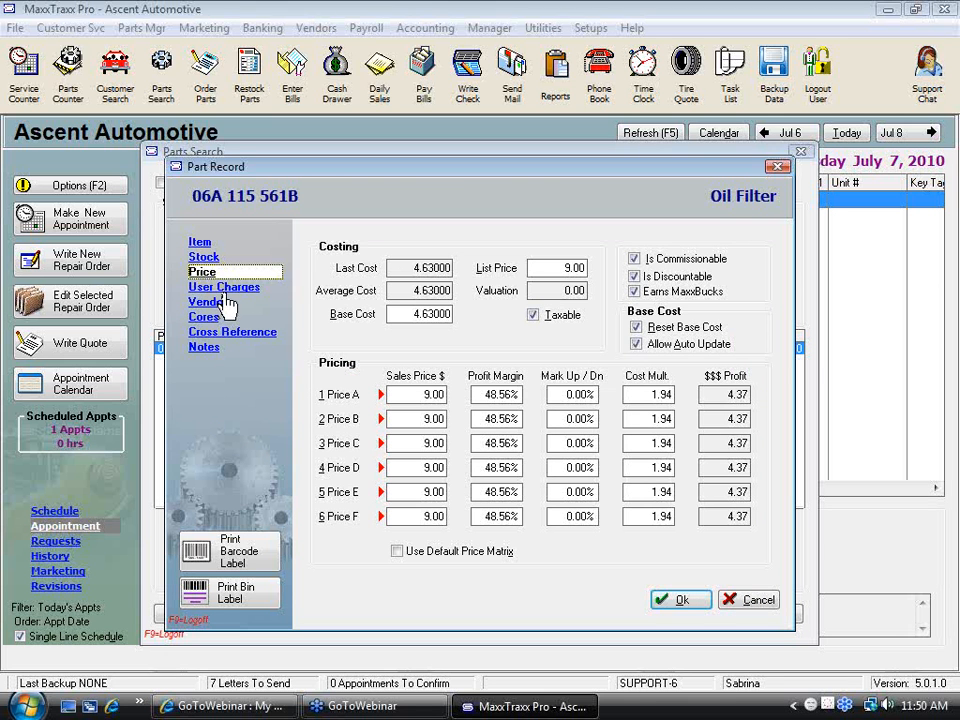
Set the oil filter's Tire Disposal add-on charge to 1.75 and display its vendor tracking
left_click(245, 289)
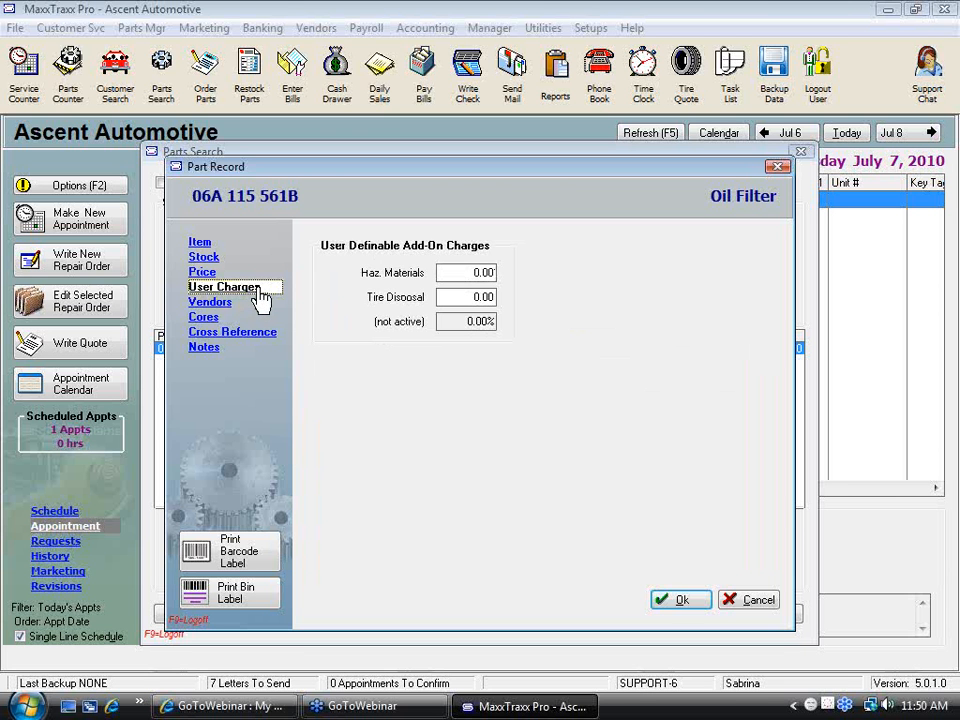
key("Tab")
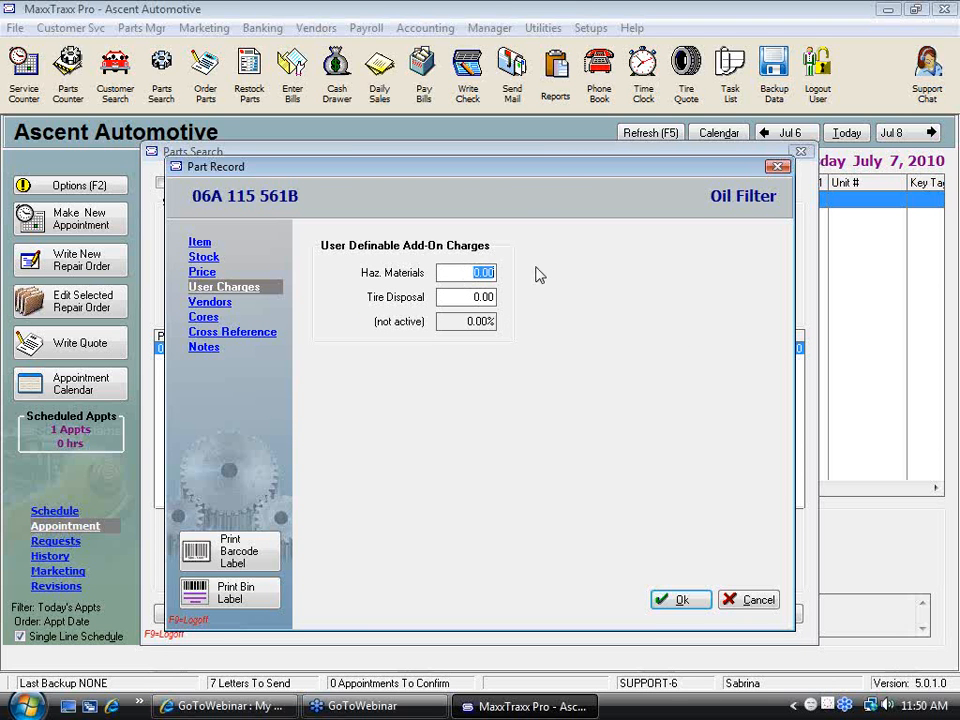
key("Tab")
type("1.75")
key("Tab")
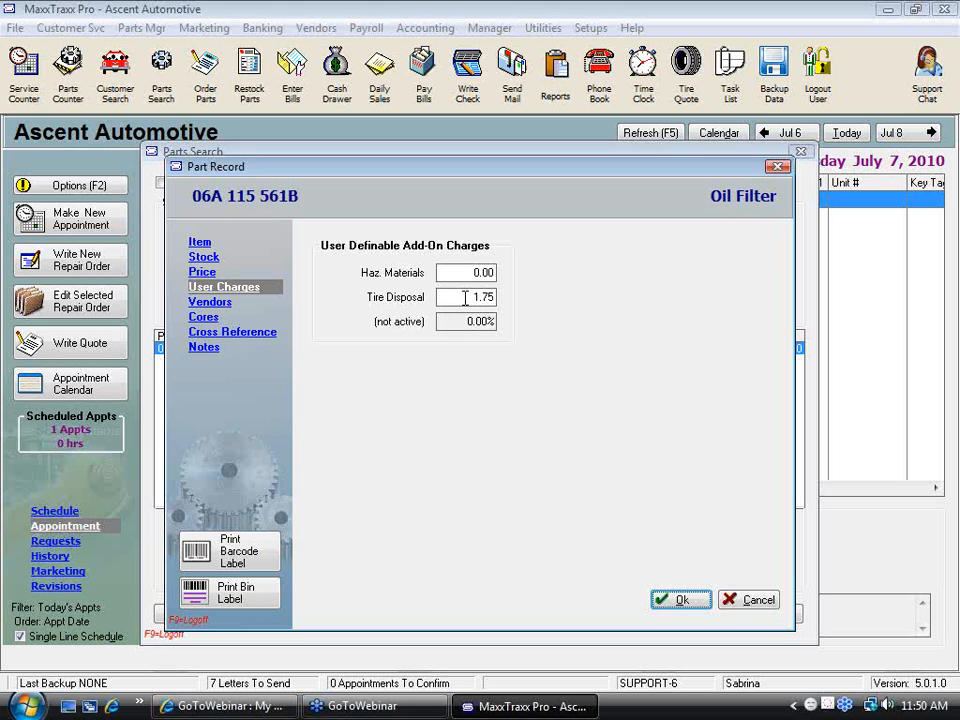
left_click_drag(465, 297, 512, 297)
left_click(222, 305)
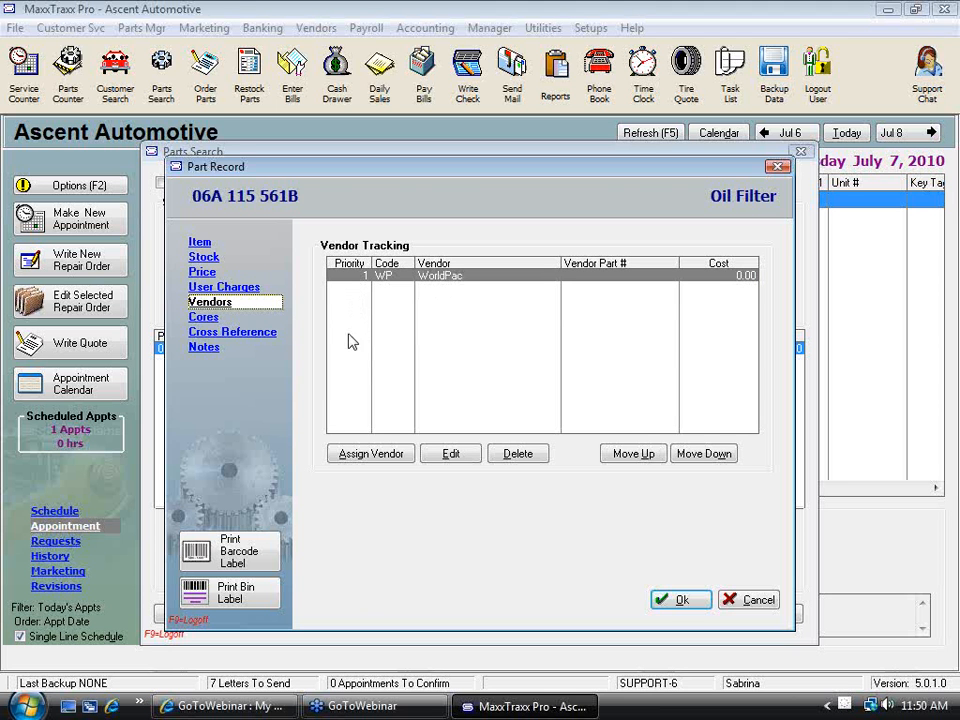
left_click(390, 461)
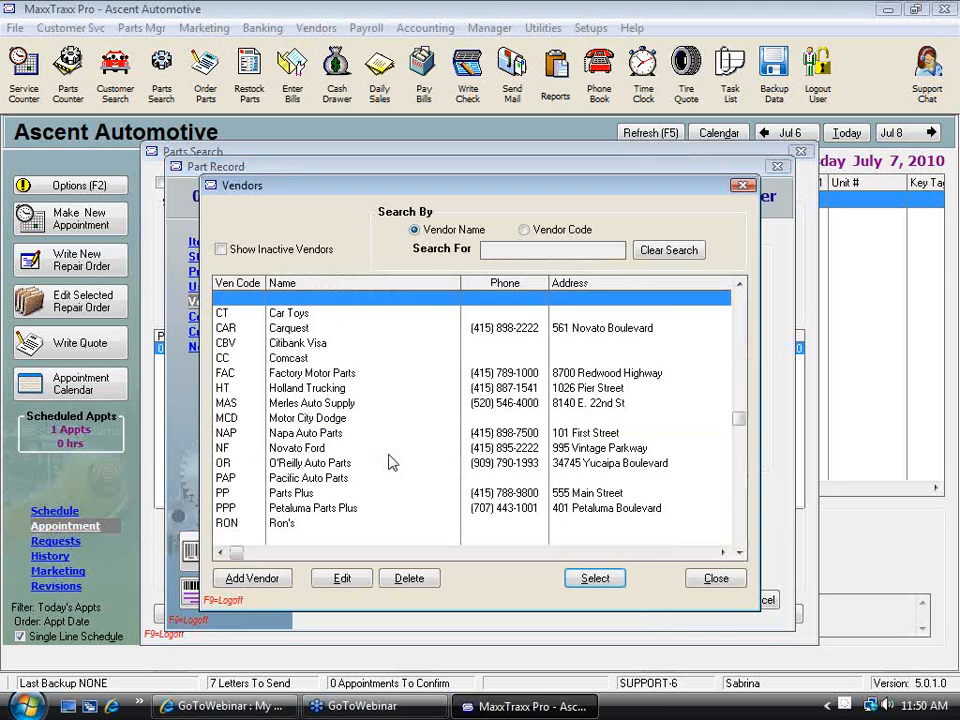
double_click(300, 316)
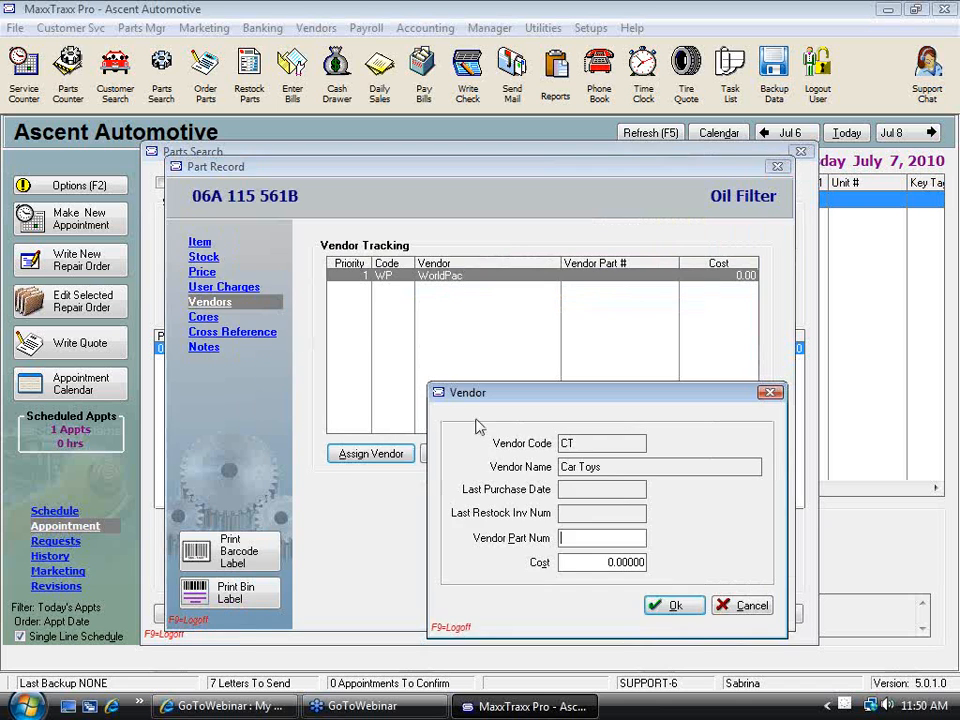
key("Escape")
Assign Carquest as an additional vendor for the oil filter with a cost of 3.00
left_click(376, 458)
double_click(330, 328)
key("Tab")
type("3")
left_click(674, 605)
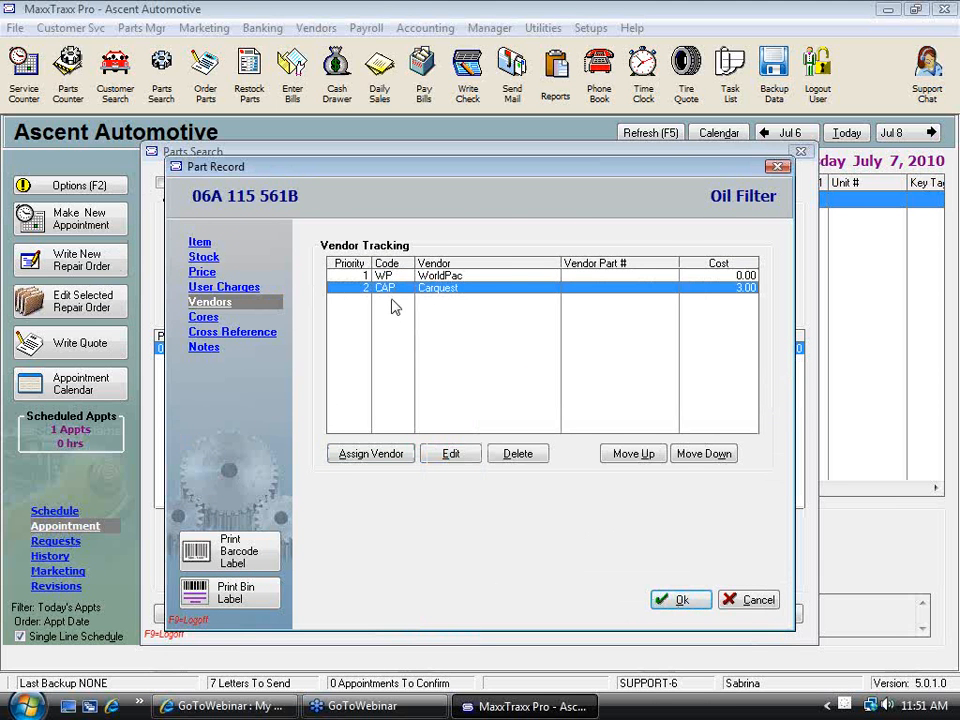
Set WorldPac's vendor cost for the oil filter to 3.25
double_click(442, 276)
key("Tab")
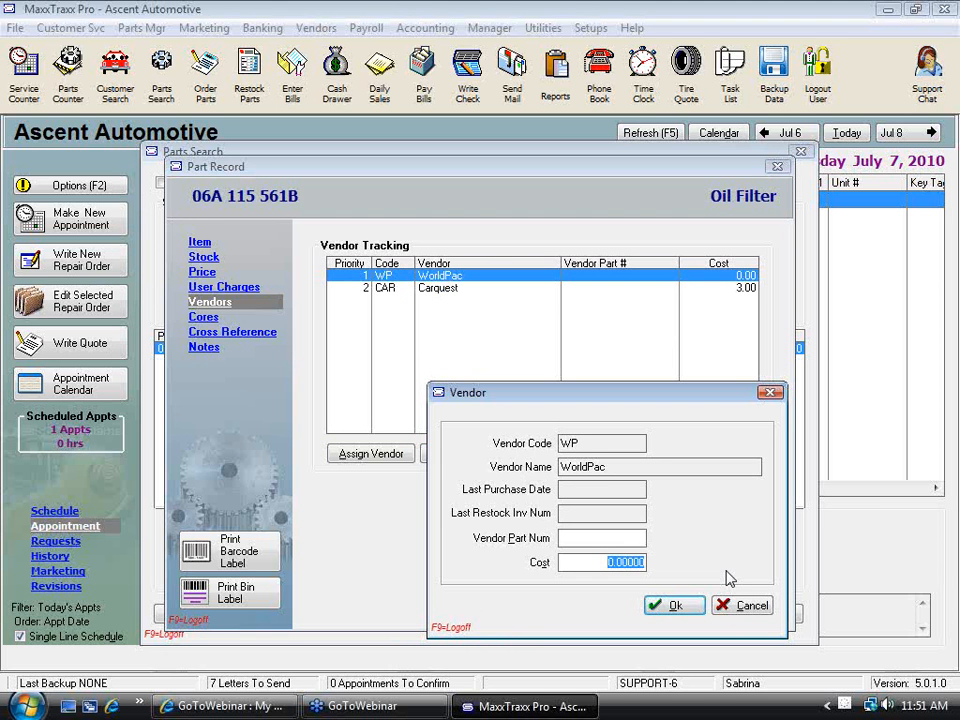
type("3.25")
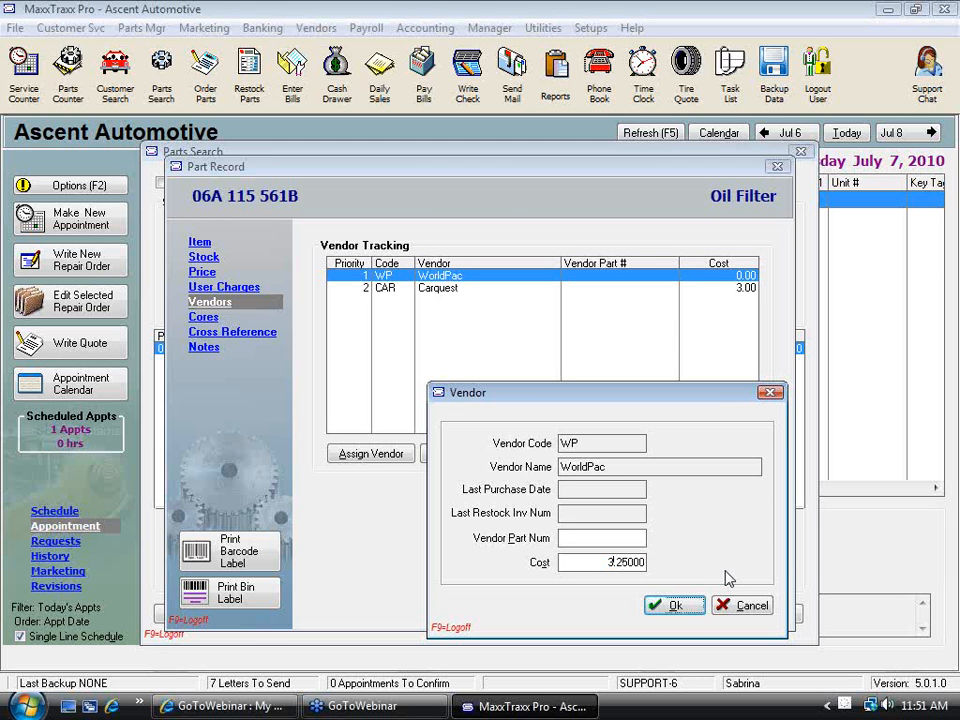
left_click(677, 606)
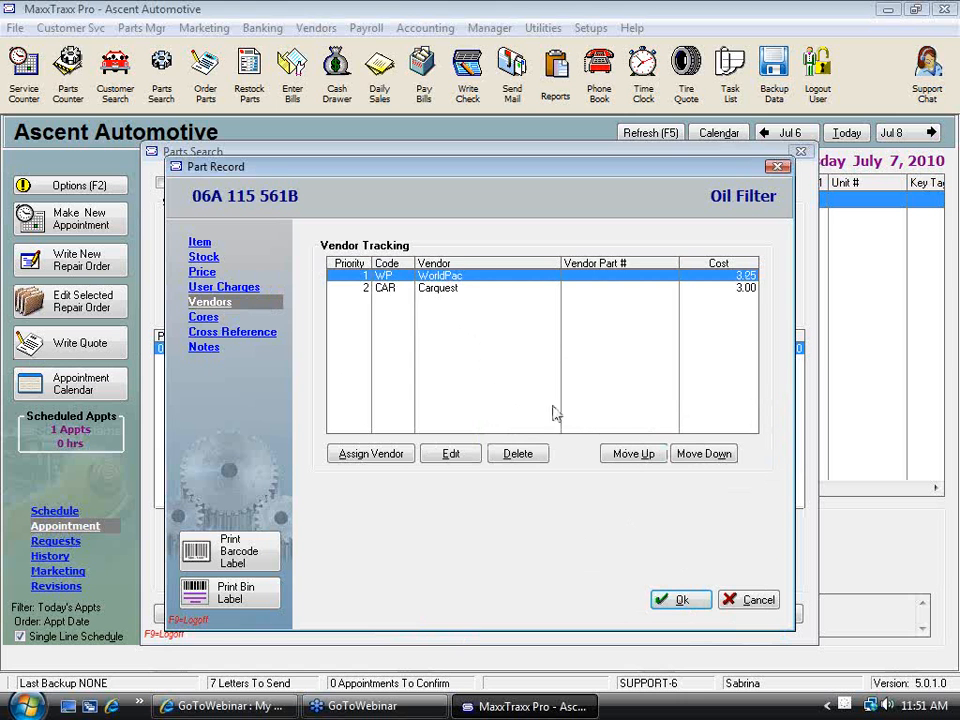
Move Carquest above WorldPac to priority 1 in the oil filter's vendor tracking
left_click(440, 289)
left_click(628, 454)
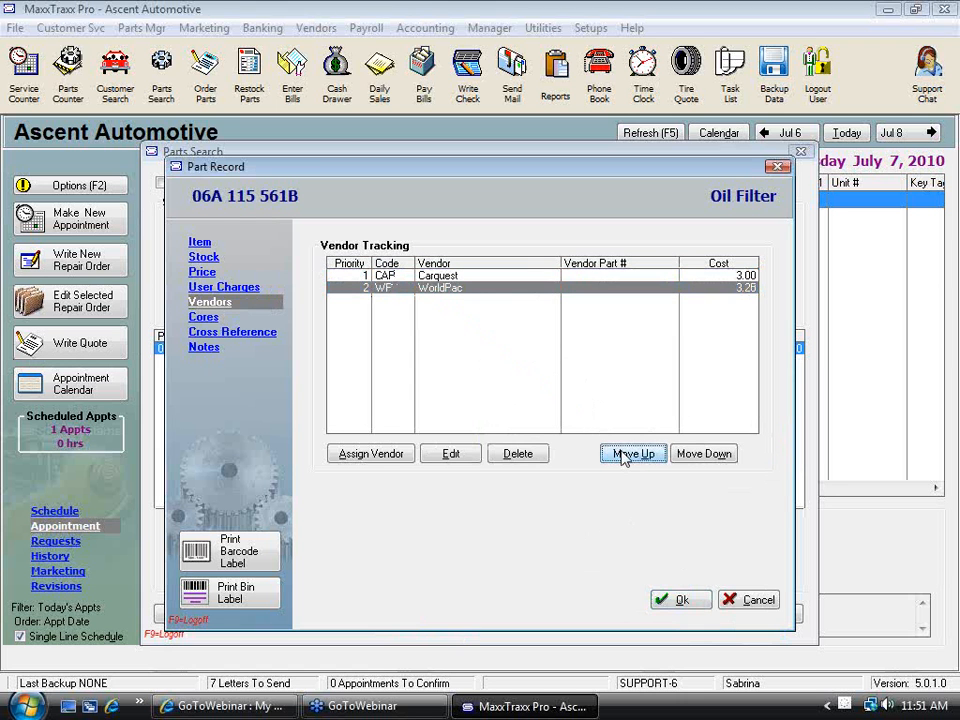
left_click(431, 289)
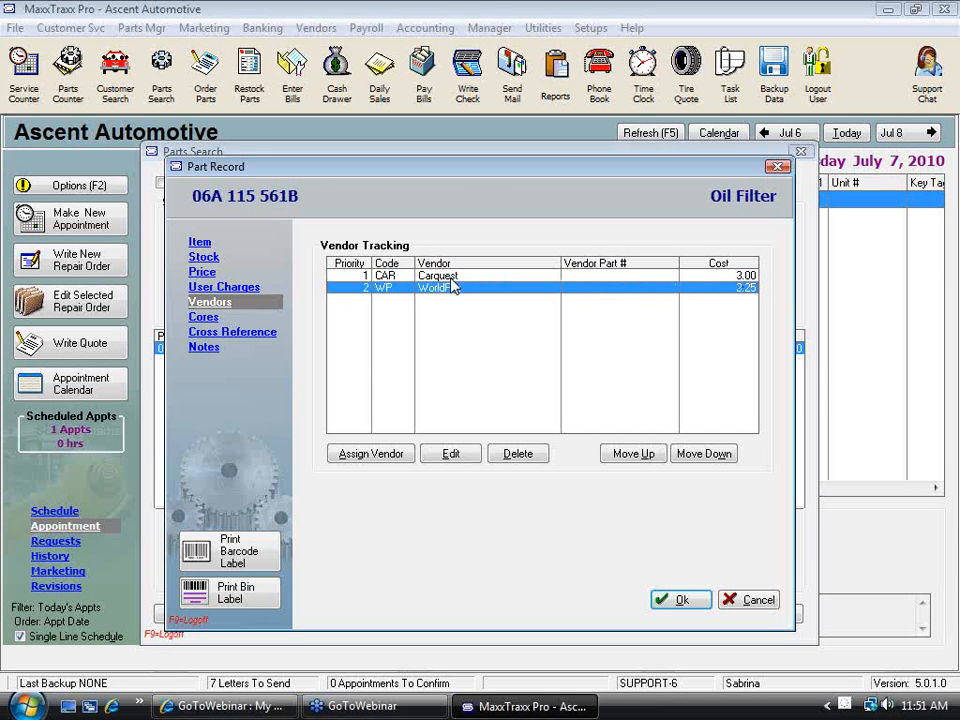
key("Up")
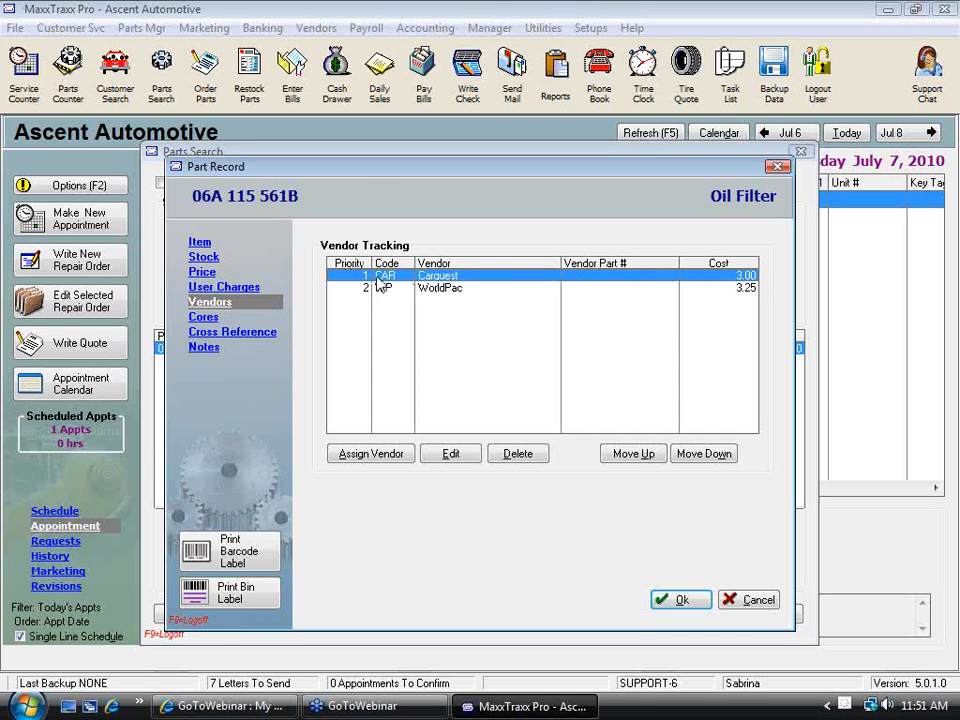
Turn on Track Cores for the oil filter and look at the used core stock adjustment form without making an adjustment
left_click(207, 320)
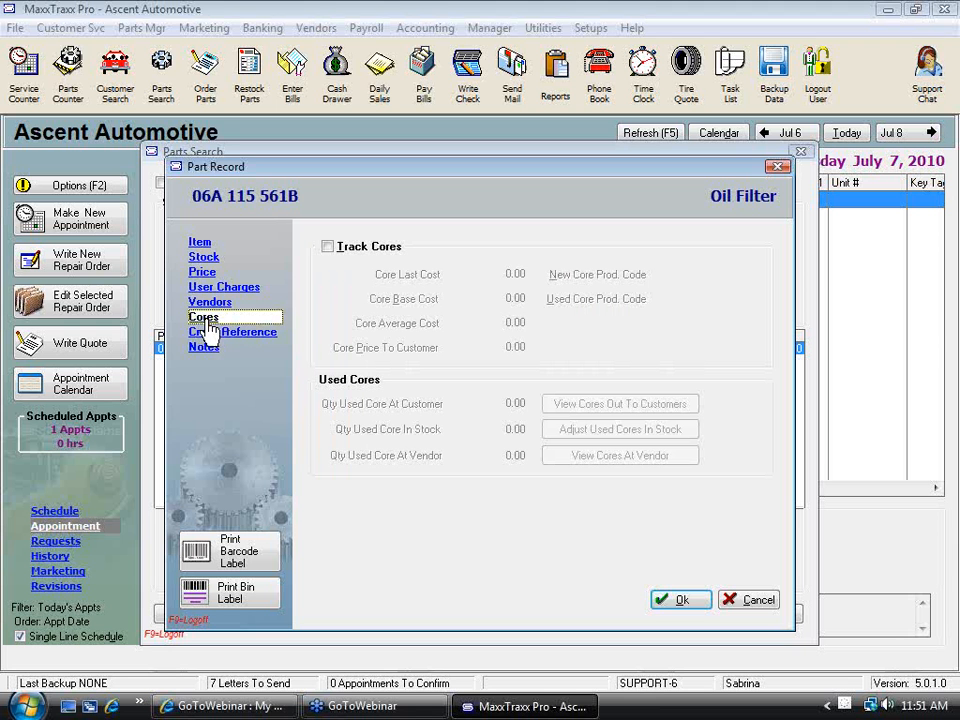
left_click(328, 247)
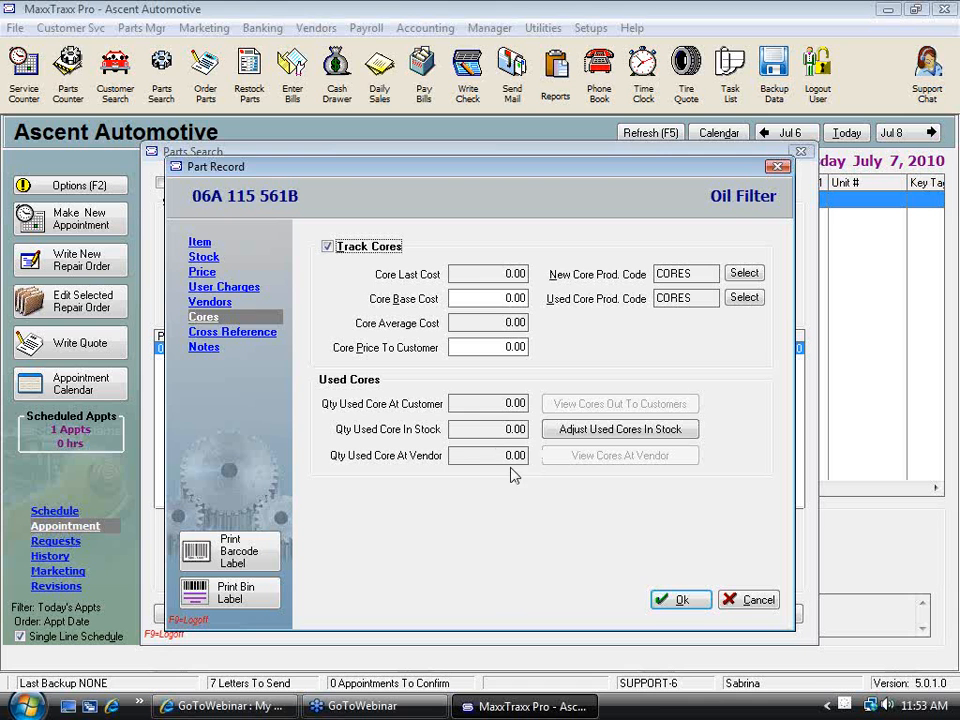
left_click(625, 441)
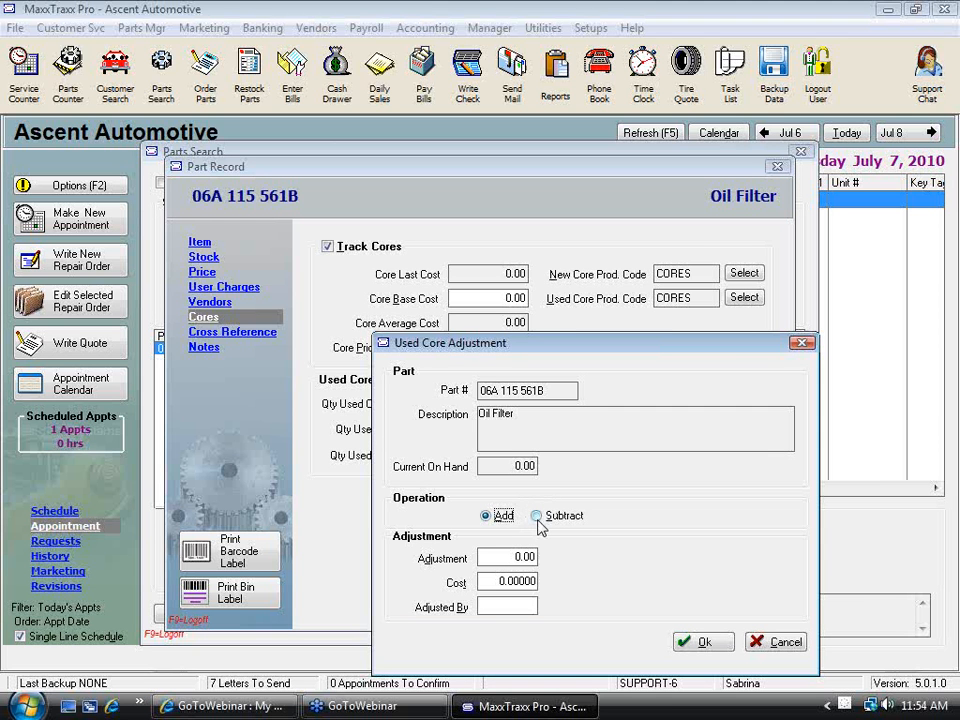
left_click(797, 646)
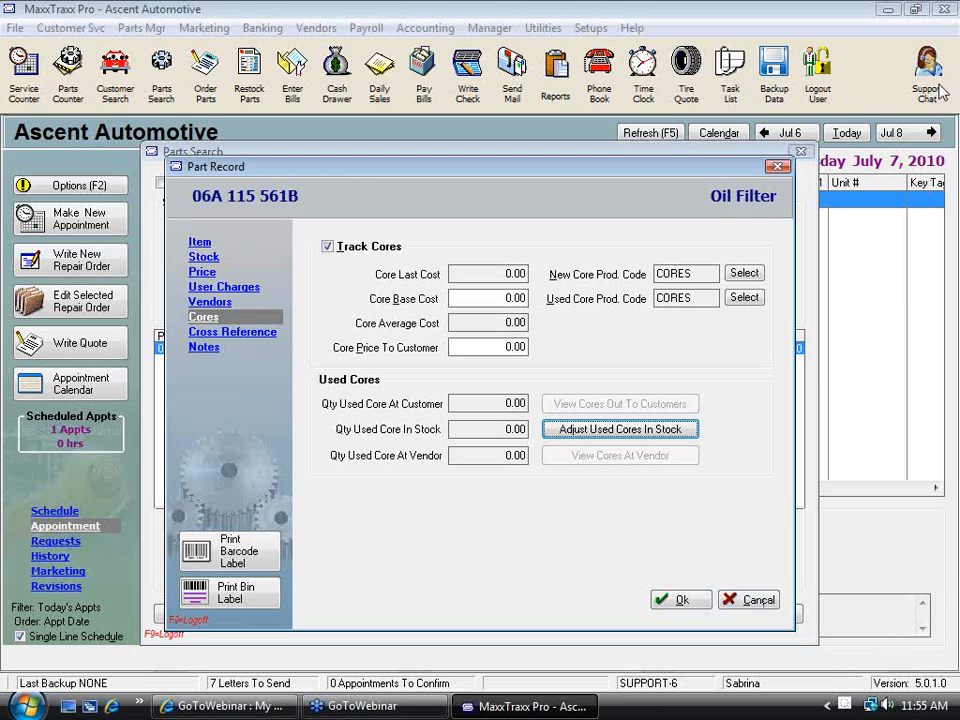
Cancel out of the oil filter's part record and close the parts search
left_click(932, 43)
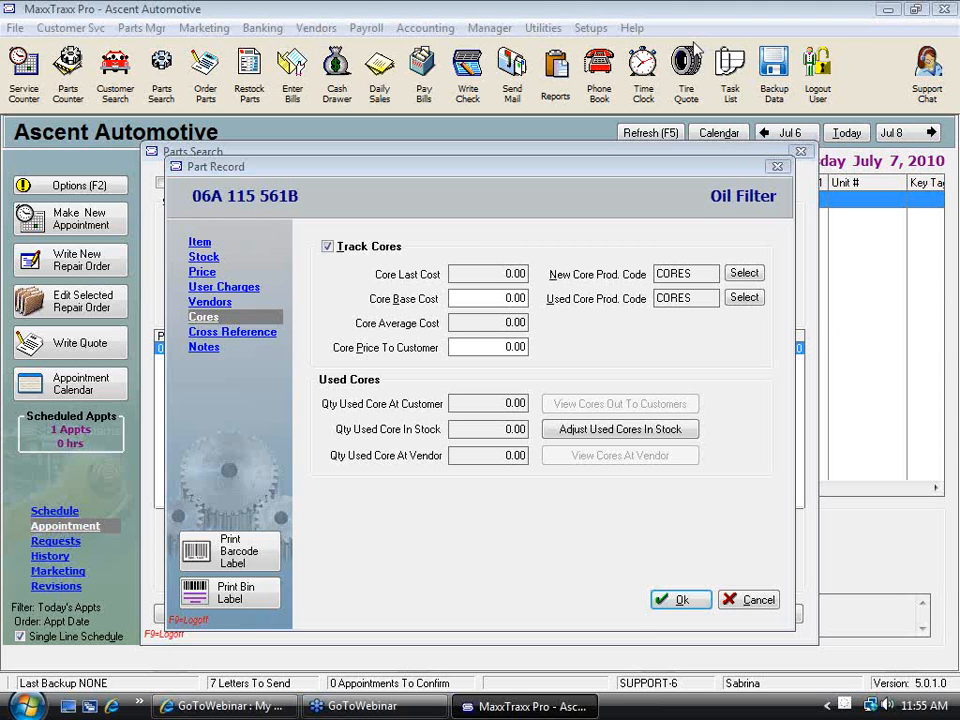
left_click(752, 600)
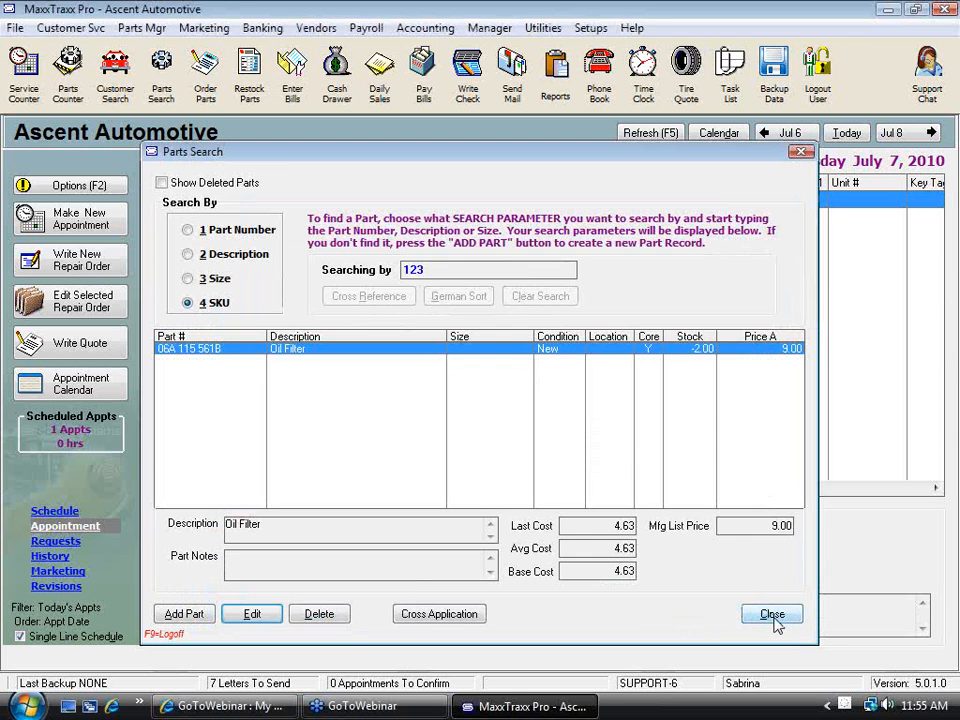
left_click(772, 614)
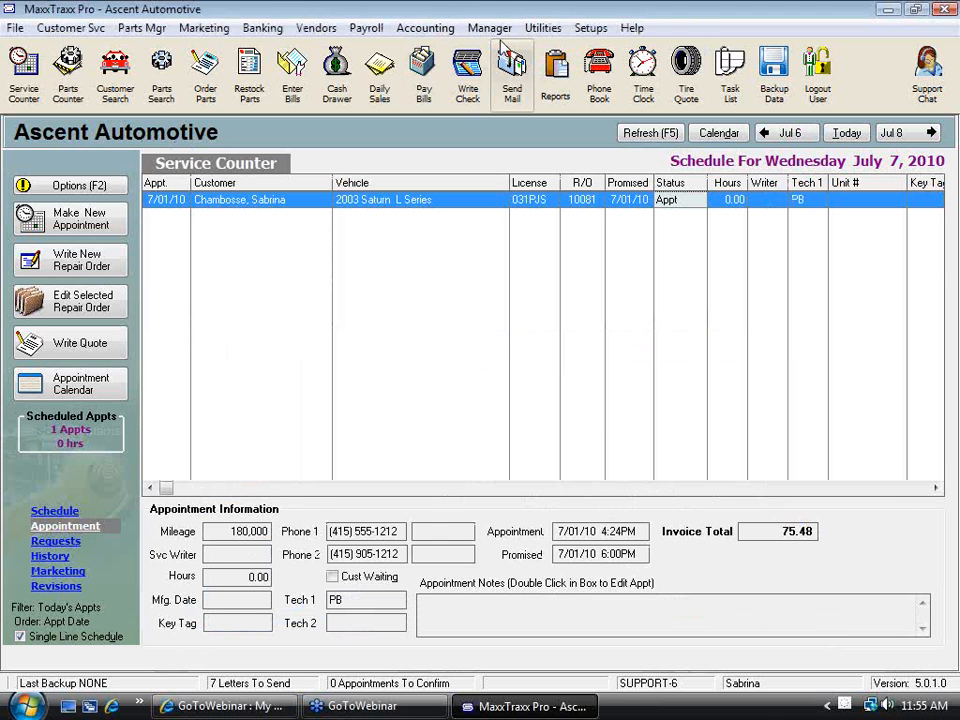
Open the chart of accounts and find the Inventory Valuation Balance account among the cost of goods sold accounts
left_click(425, 28)
left_click(420, 47)
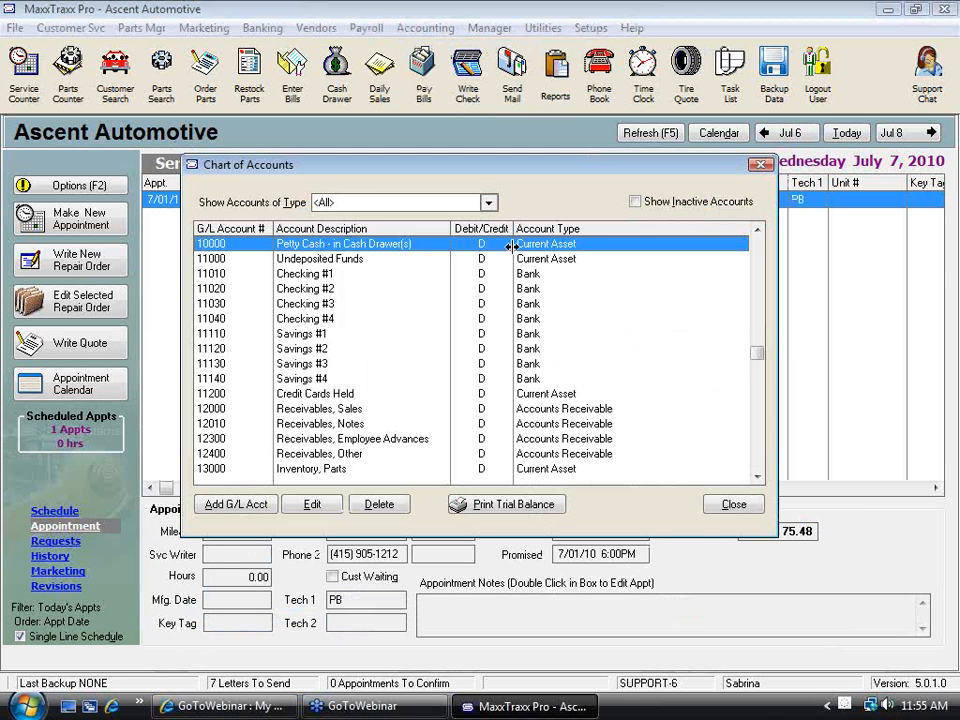
left_click(757, 455)
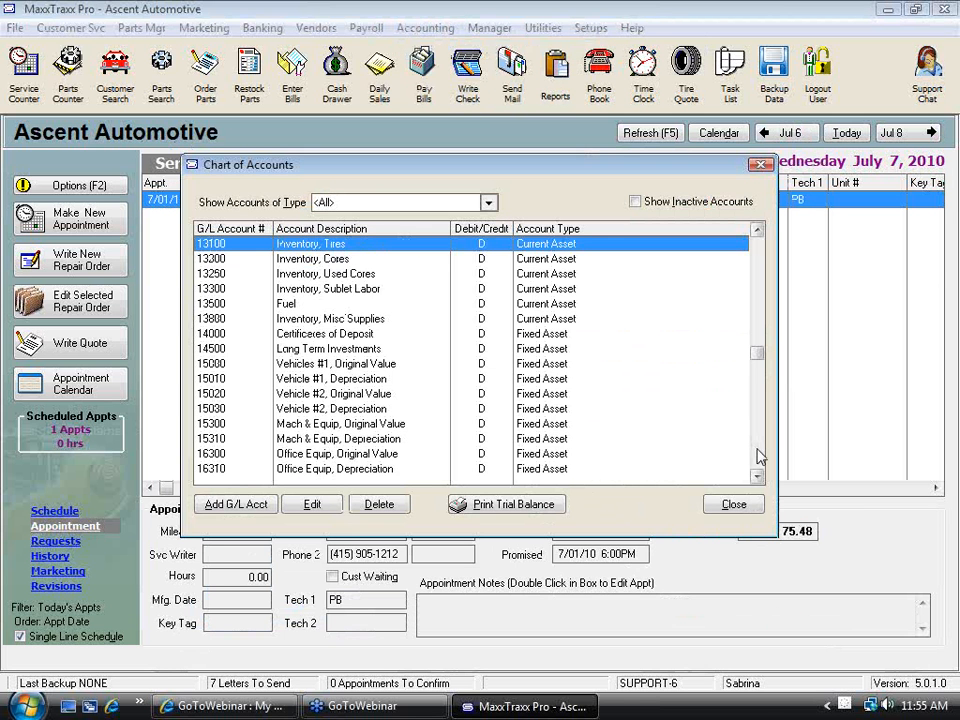
left_click(757, 455)
left_click(757, 455)
left_click(757, 455)
left_click(757, 455)
left_click(757, 455)
left_click(757, 455)
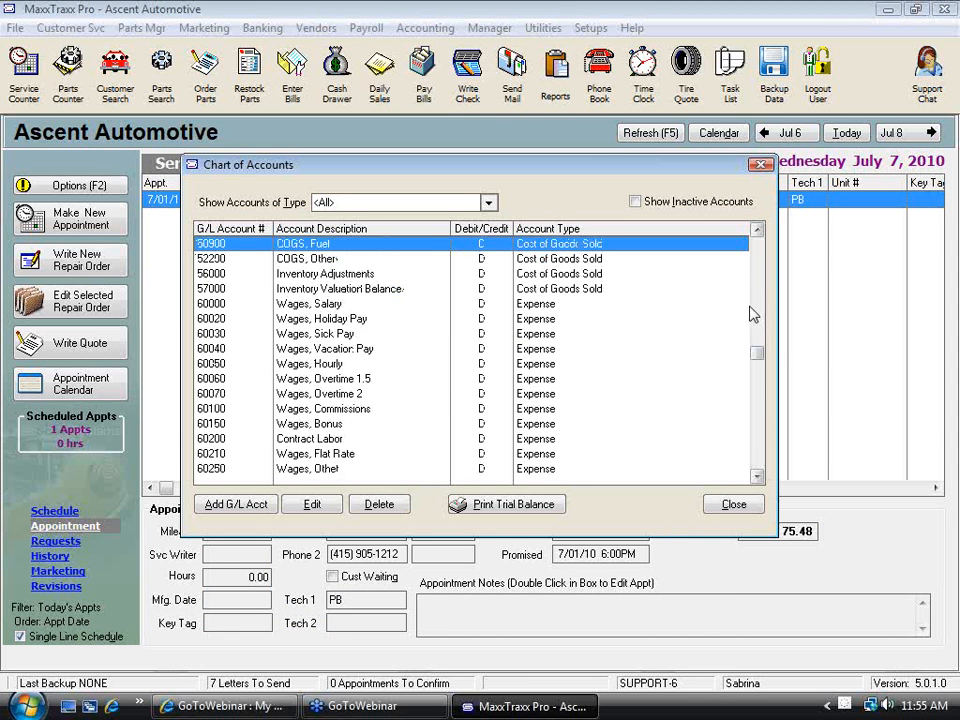
left_click(757, 231)
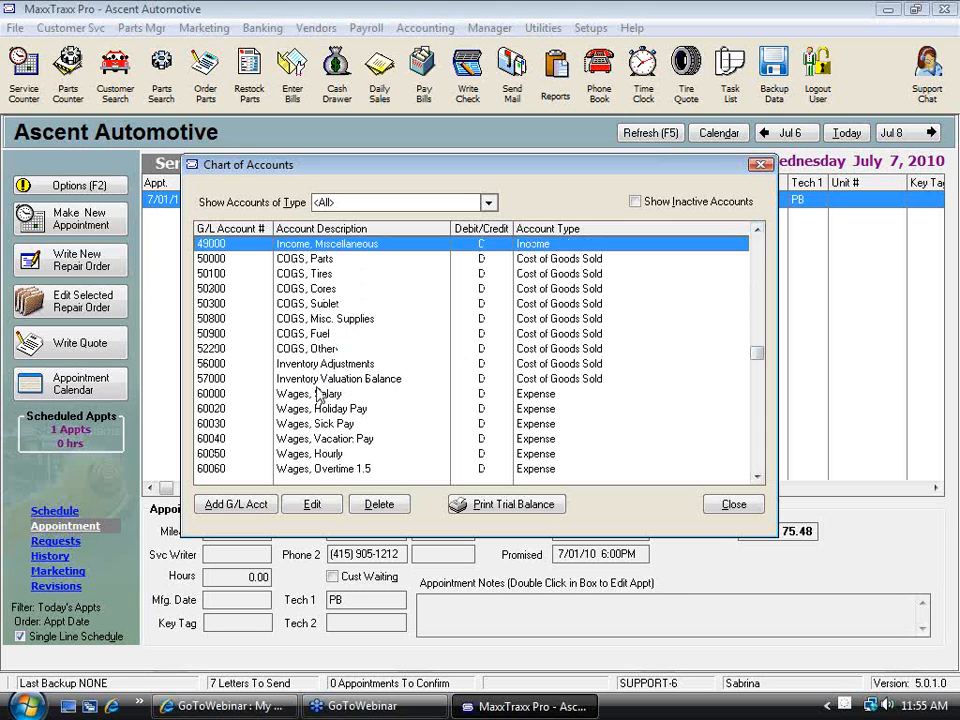
left_click(346, 380)
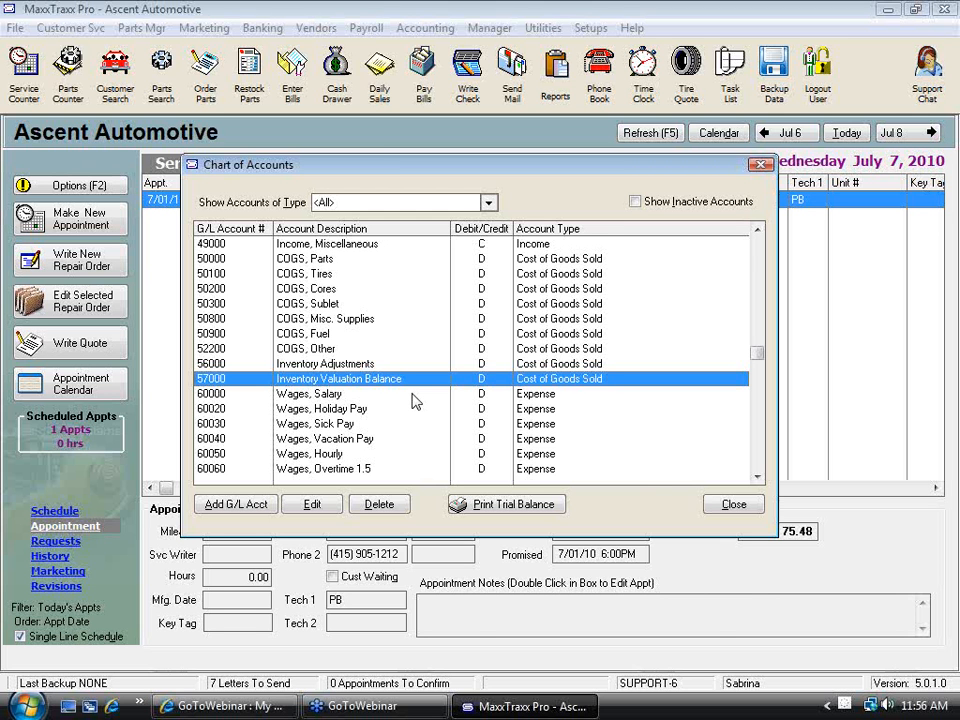
Locate the Inventory, Used Cores asset account and compare it with the Inventory Valuation Balance account
type("13")
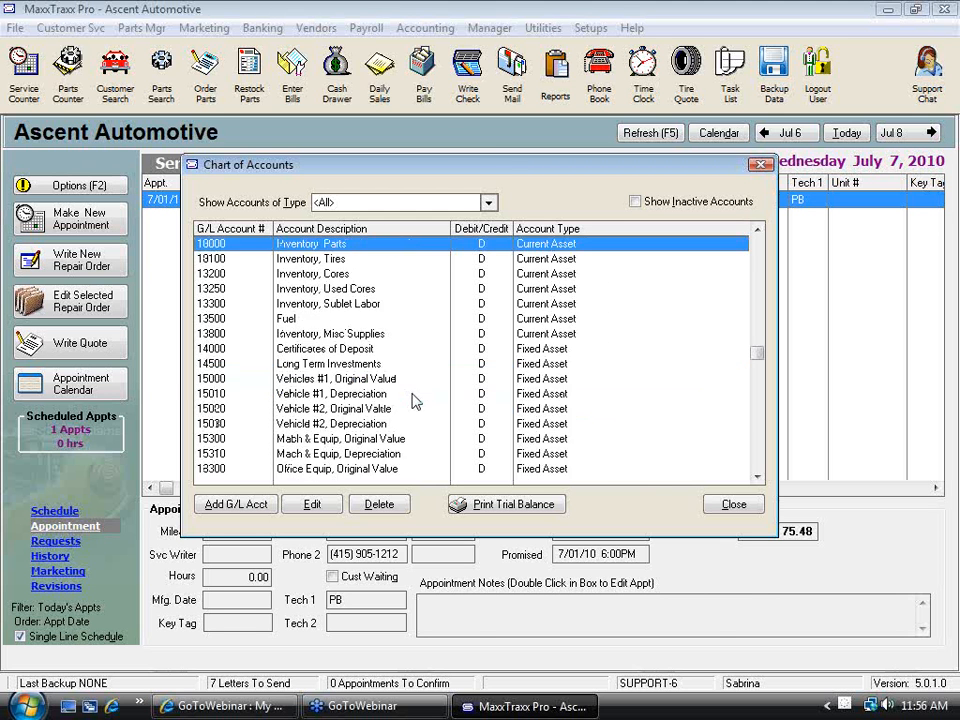
left_click(350, 290)
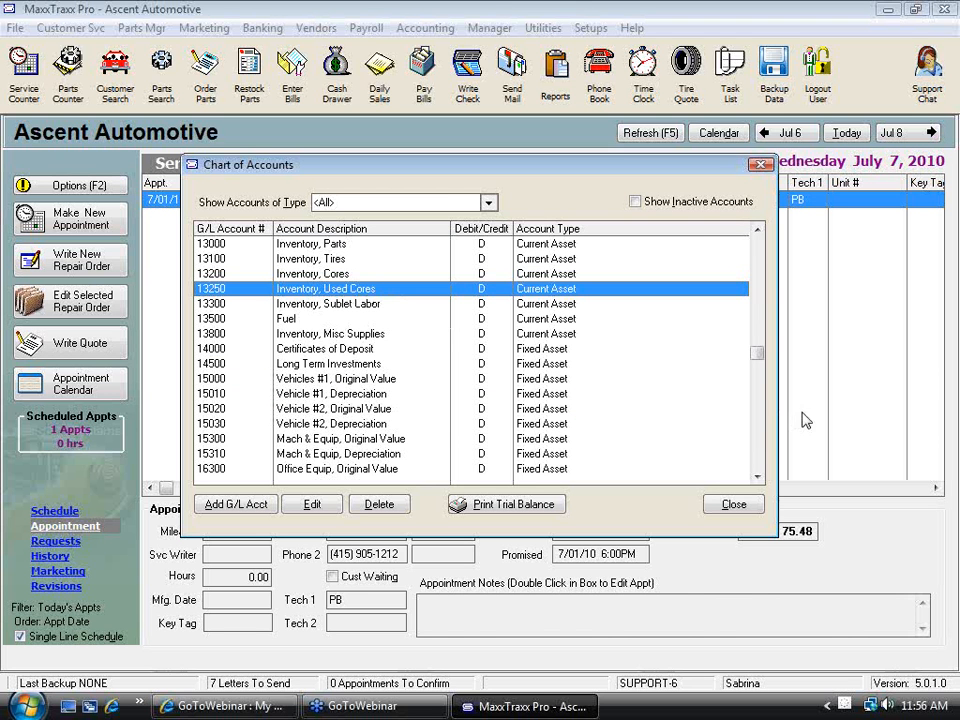
left_click(760, 453)
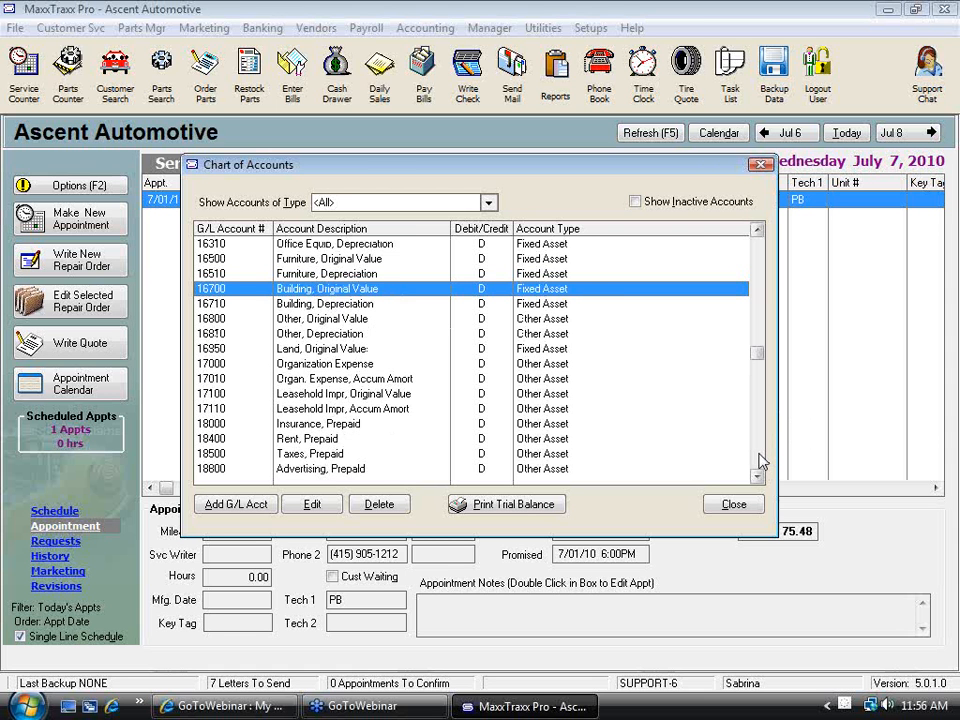
left_click(760, 453)
left_click(760, 453)
left_click(760, 453)
left_click(760, 455)
left_click(760, 455)
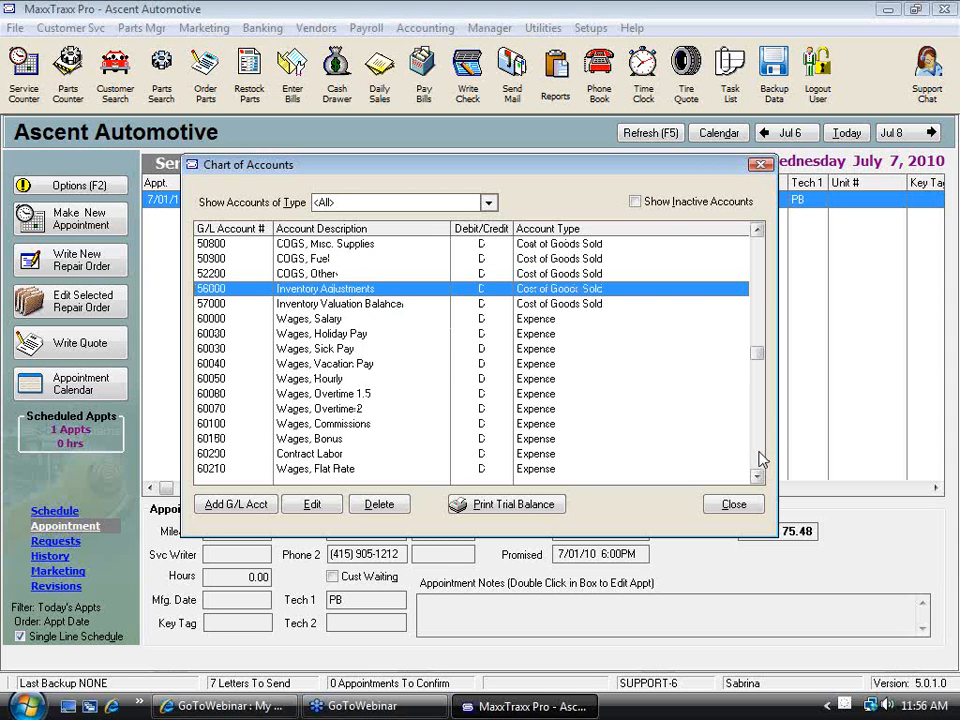
left_click(305, 305)
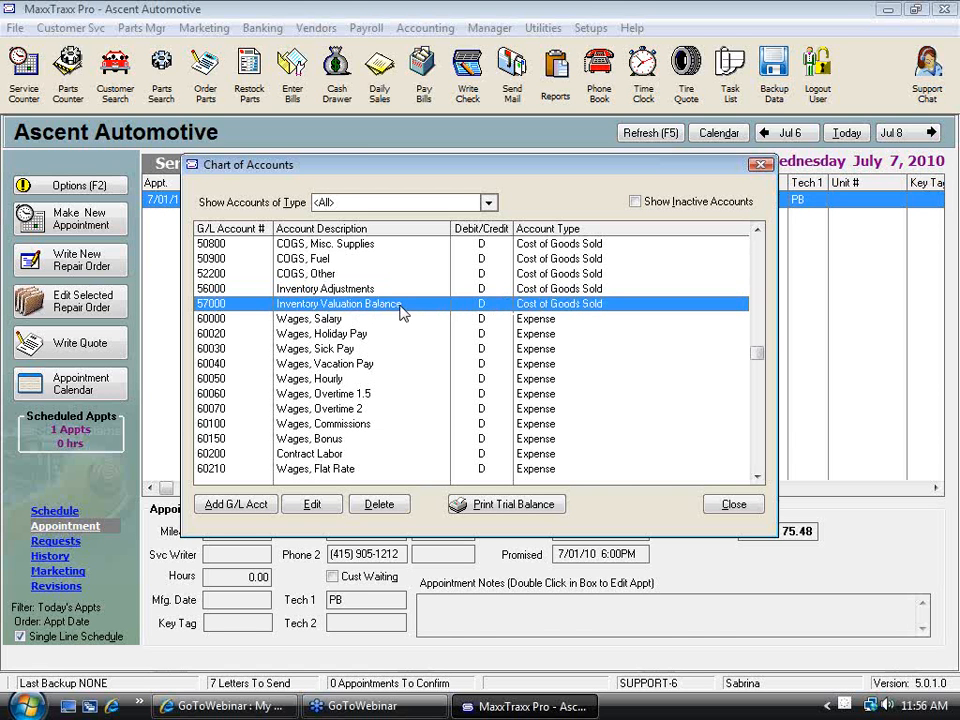
Go back to the Inventory, Used Cores account near the start of the chart of accounts
left_click_drag(756, 352, 755, 244)
left_click(758, 477)
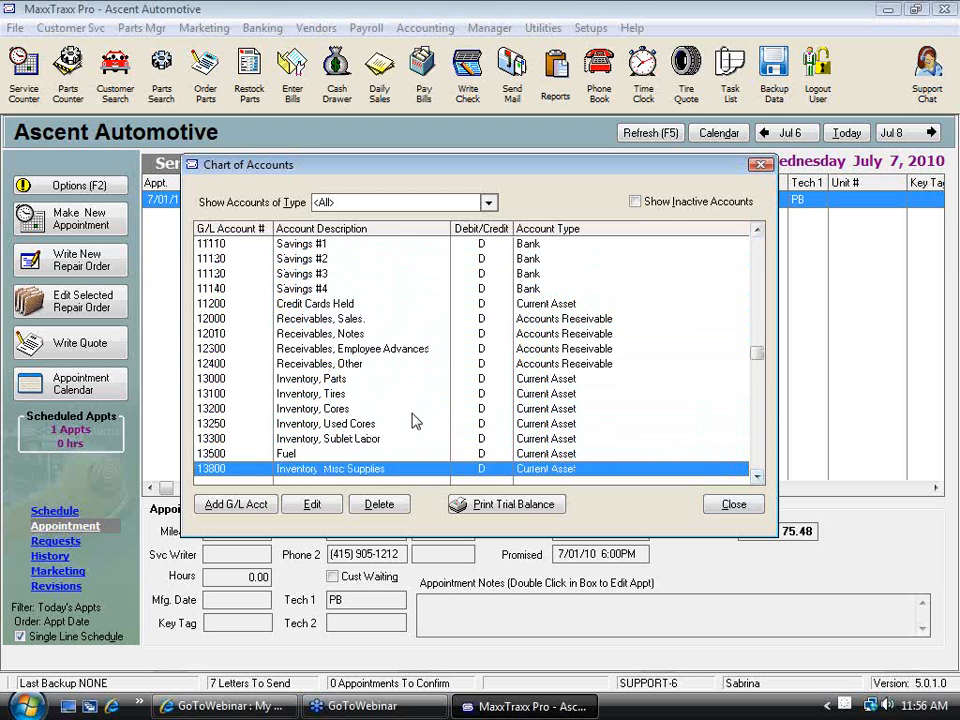
left_click(416, 423)
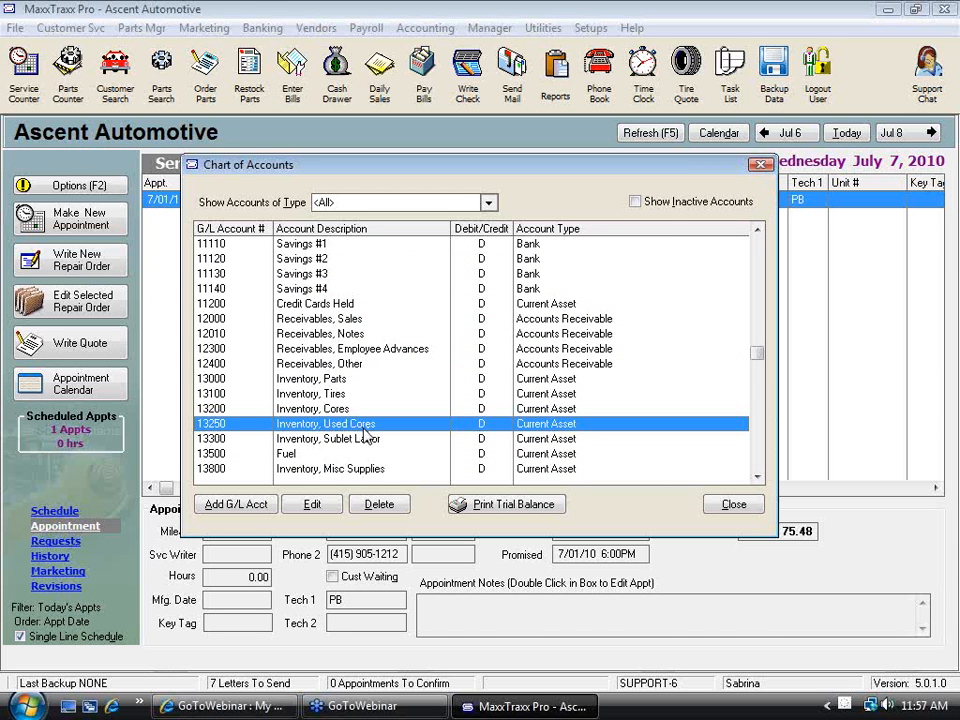
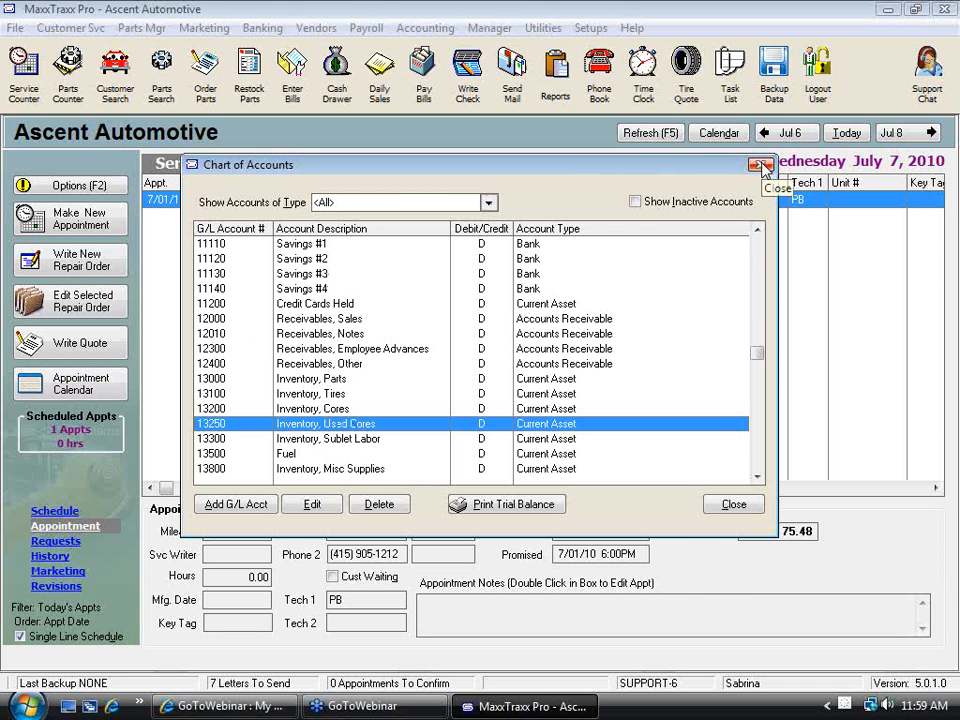
Close the chart of accounts, review the General Inventory List report's filter options, and leave the report manager without running it
left_click(762, 165)
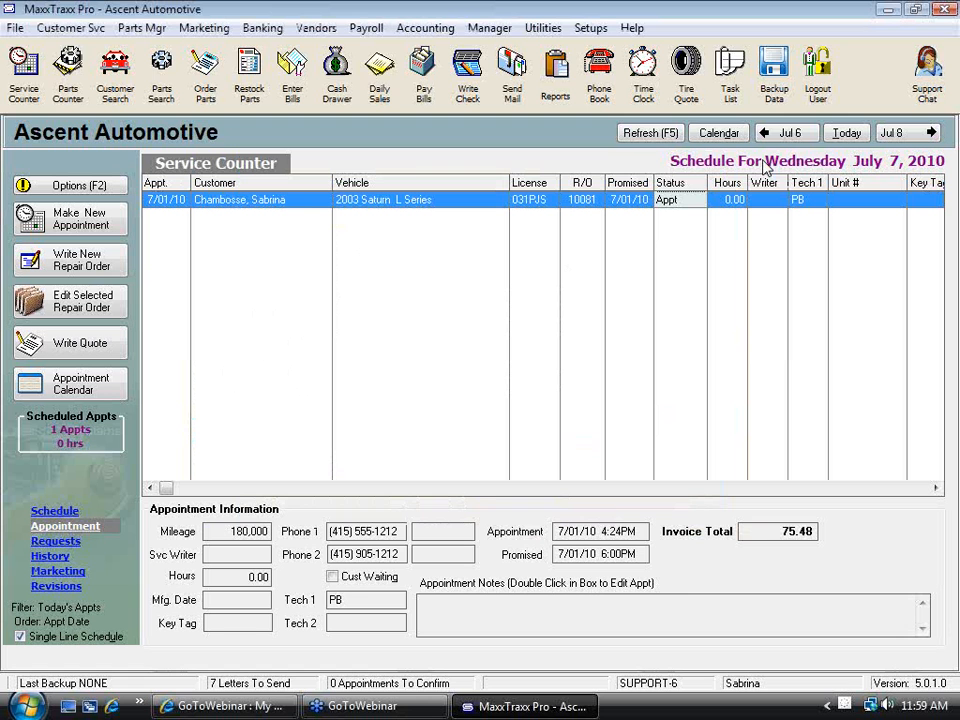
left_click(557, 80)
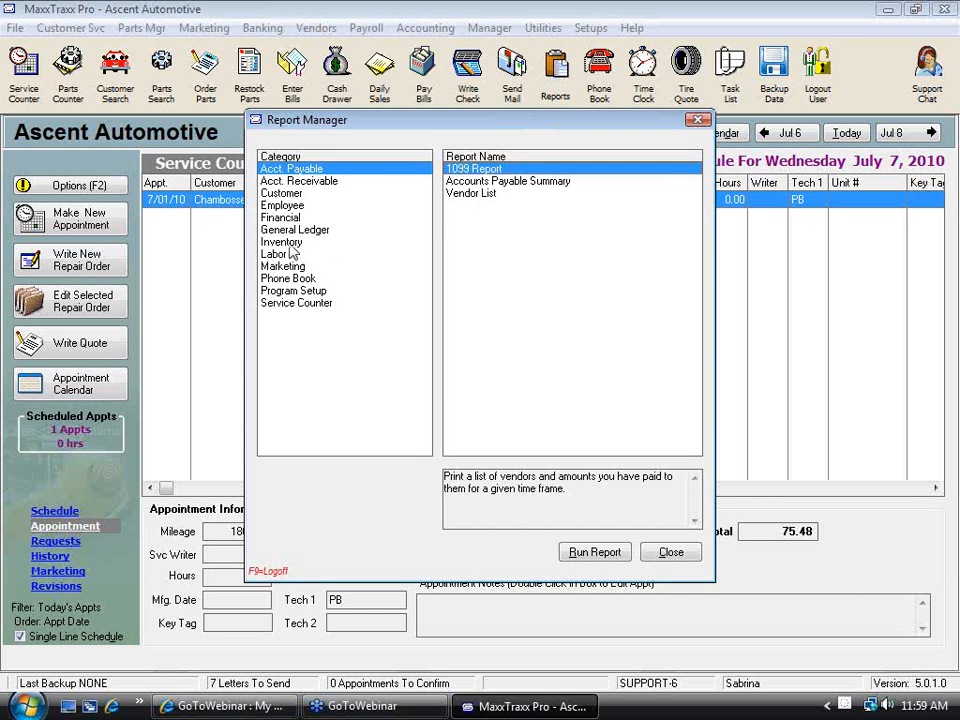
left_click(290, 245)
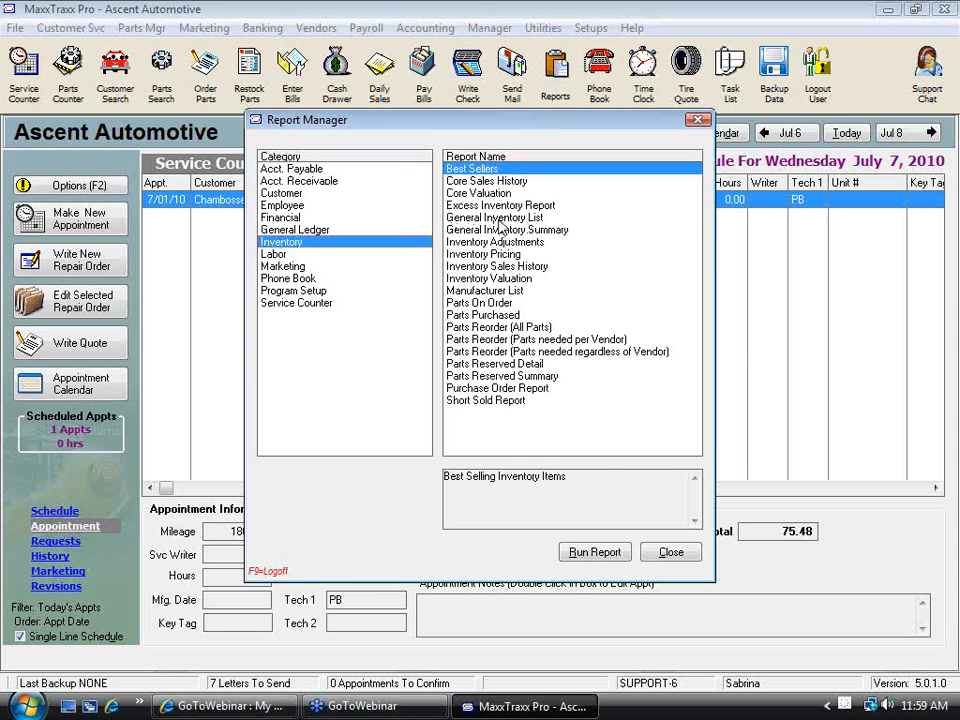
left_click(500, 219)
left_click(600, 553)
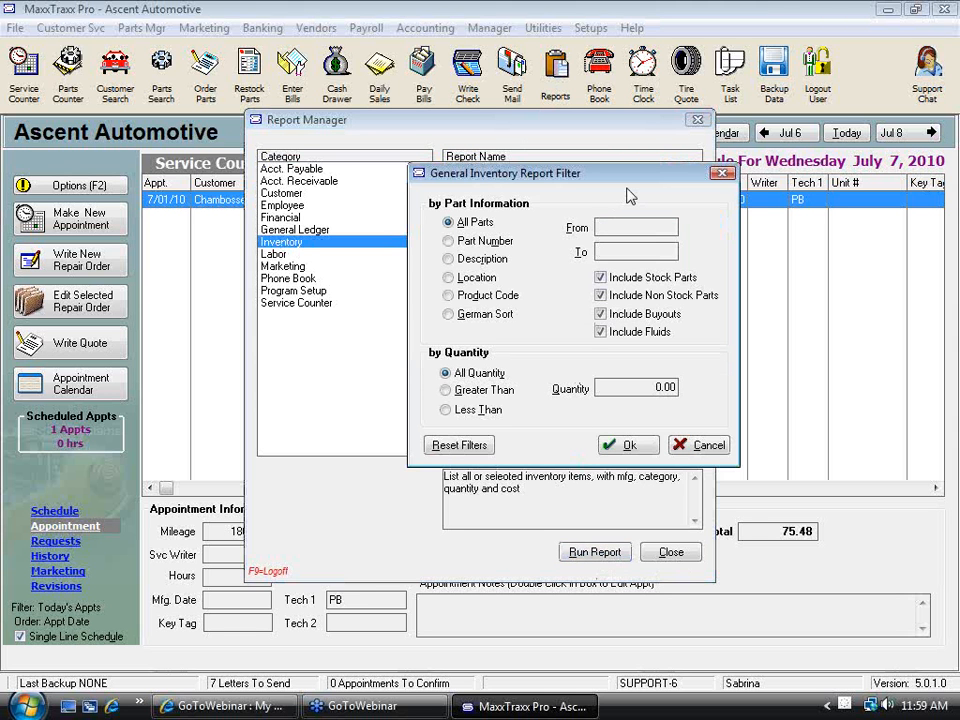
left_click(621, 221)
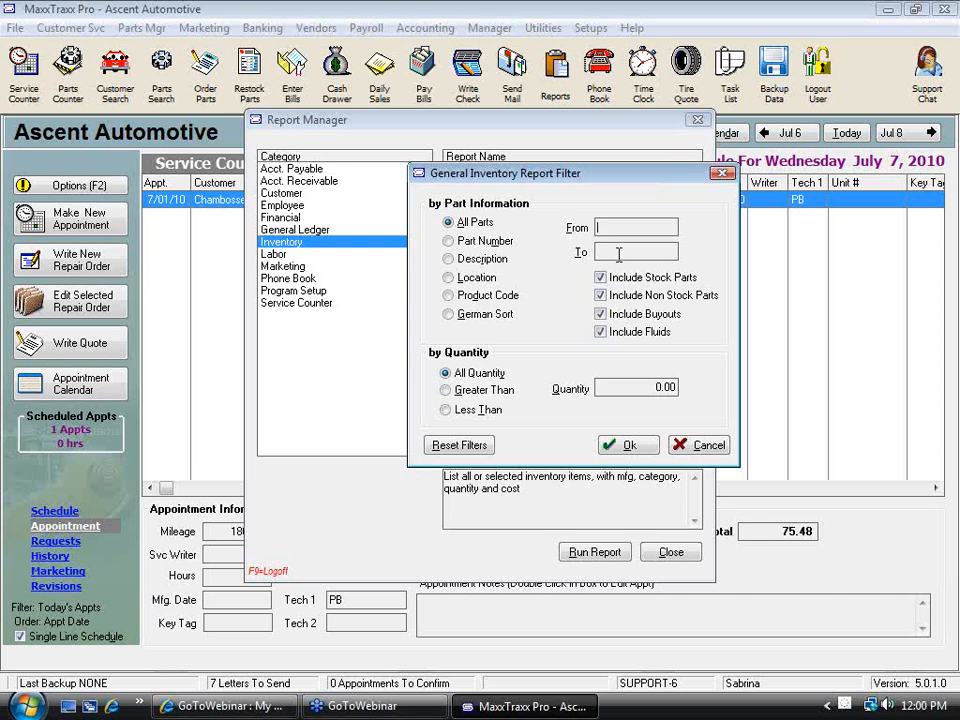
left_click(706, 444)
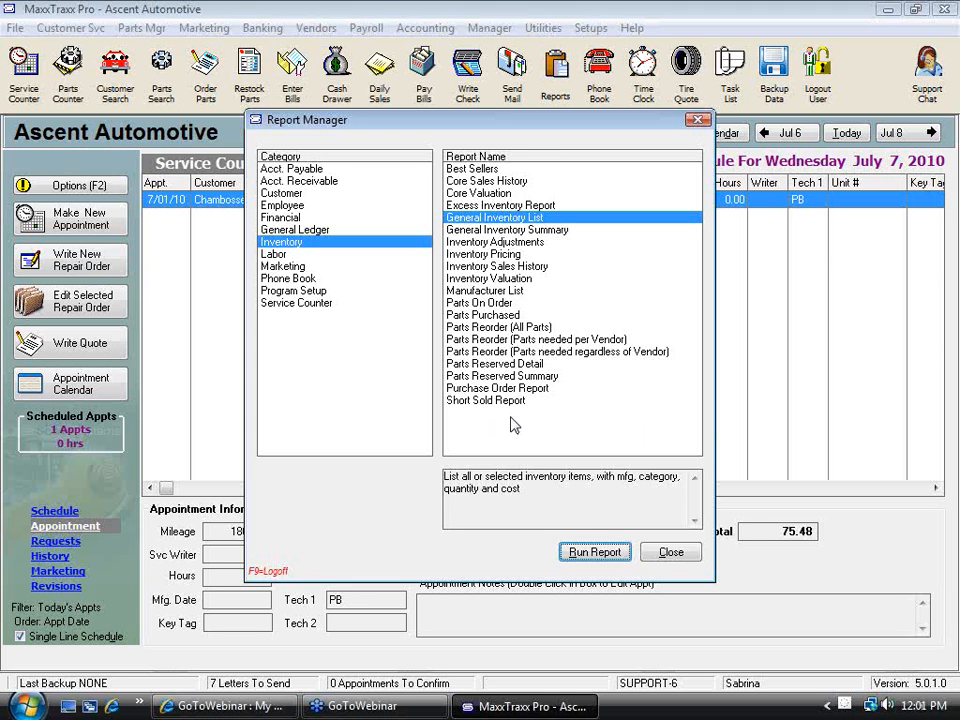
left_click(673, 553)
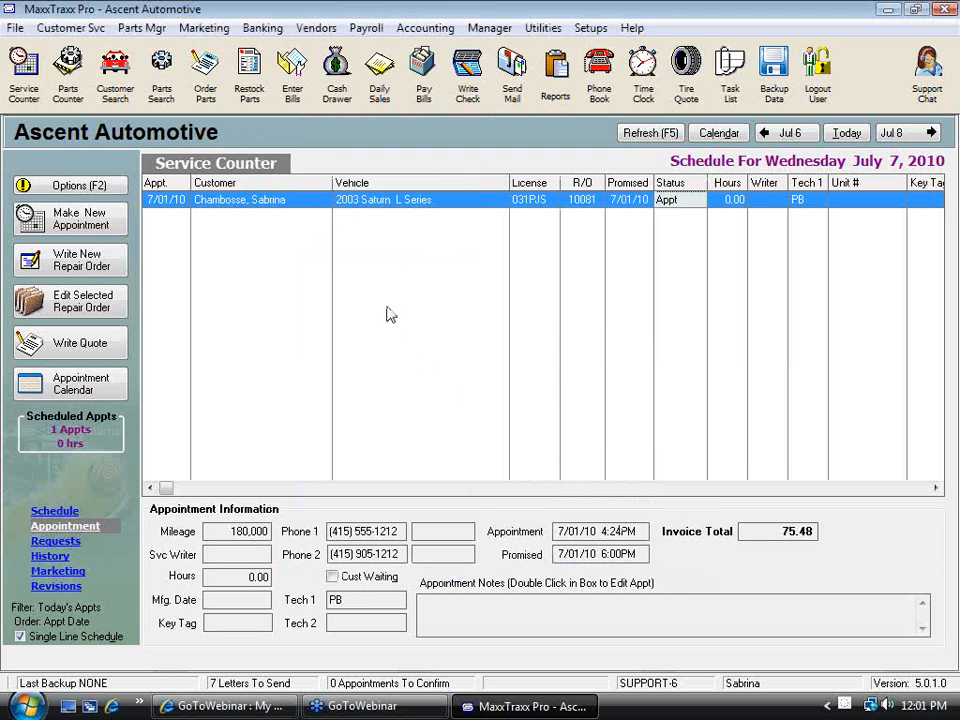
Look through the Update Inventory Pricing wizard for all parts as far as the price information page, and cancel it
left_click(154, 30)
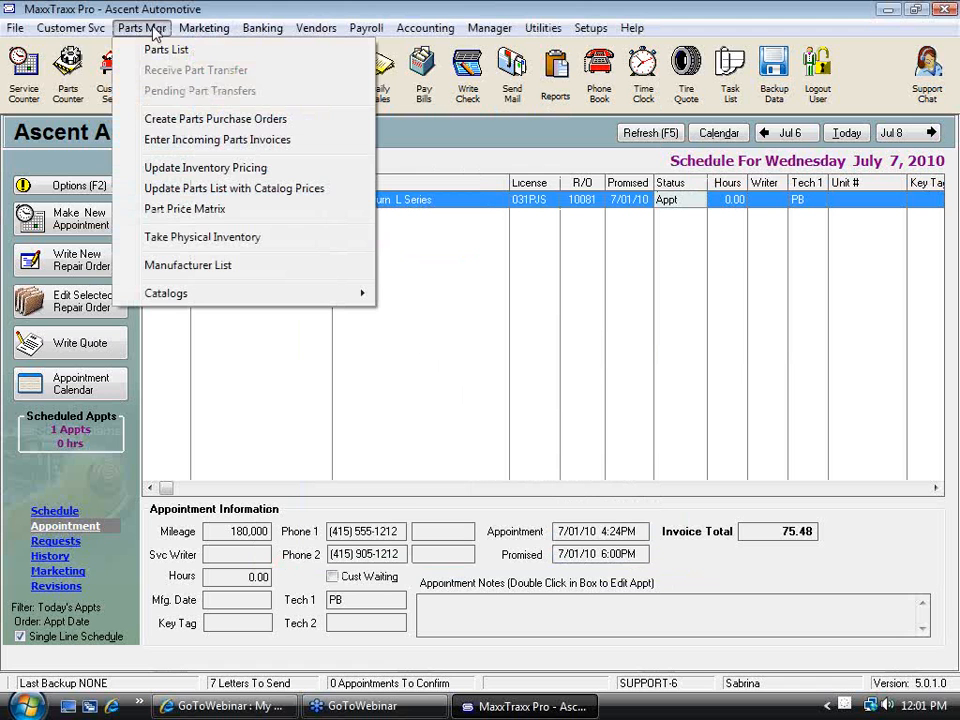
left_click(163, 170)
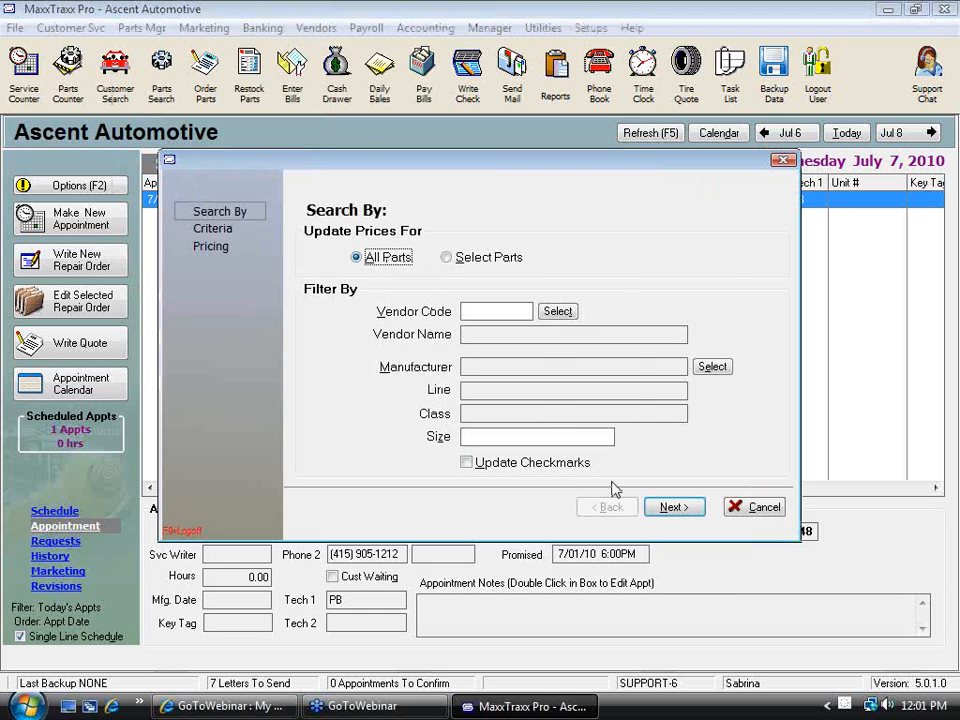
left_click(671, 507)
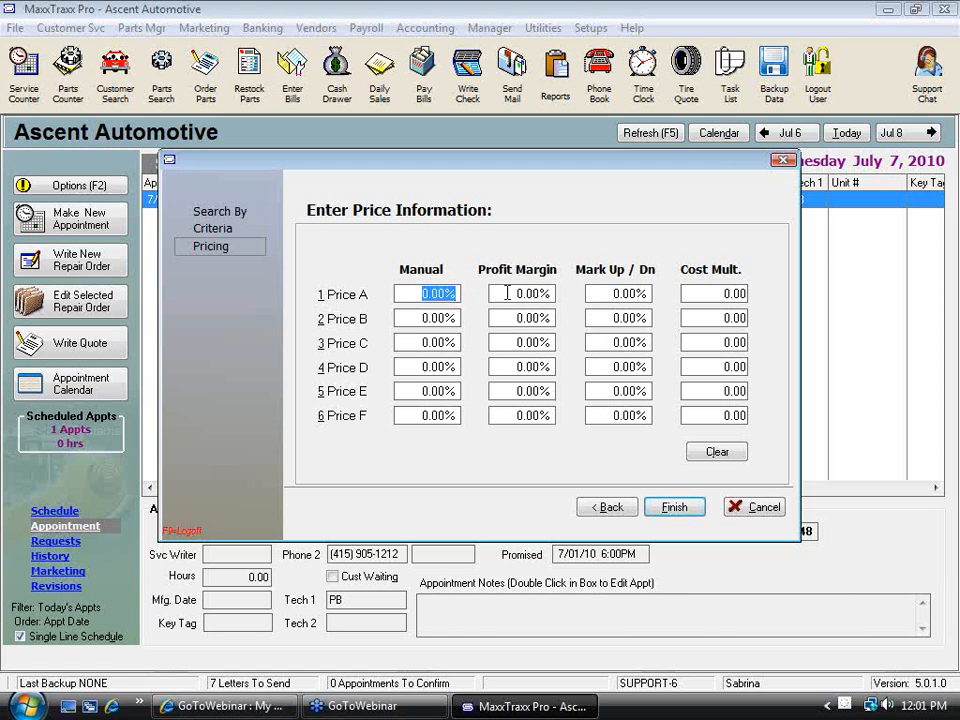
left_click(505, 293)
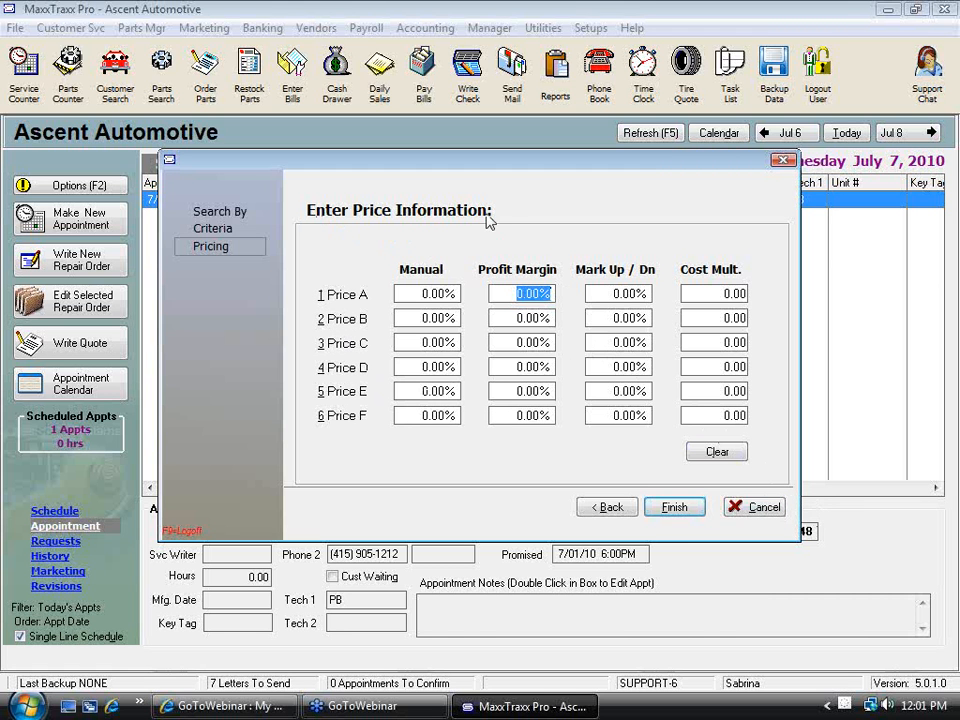
left_click(762, 508)
Open the part record of crankshaft seal 054 115 147B and view its stock and price information
left_click(161, 72)
left_click(302, 362)
double_click(302, 362)
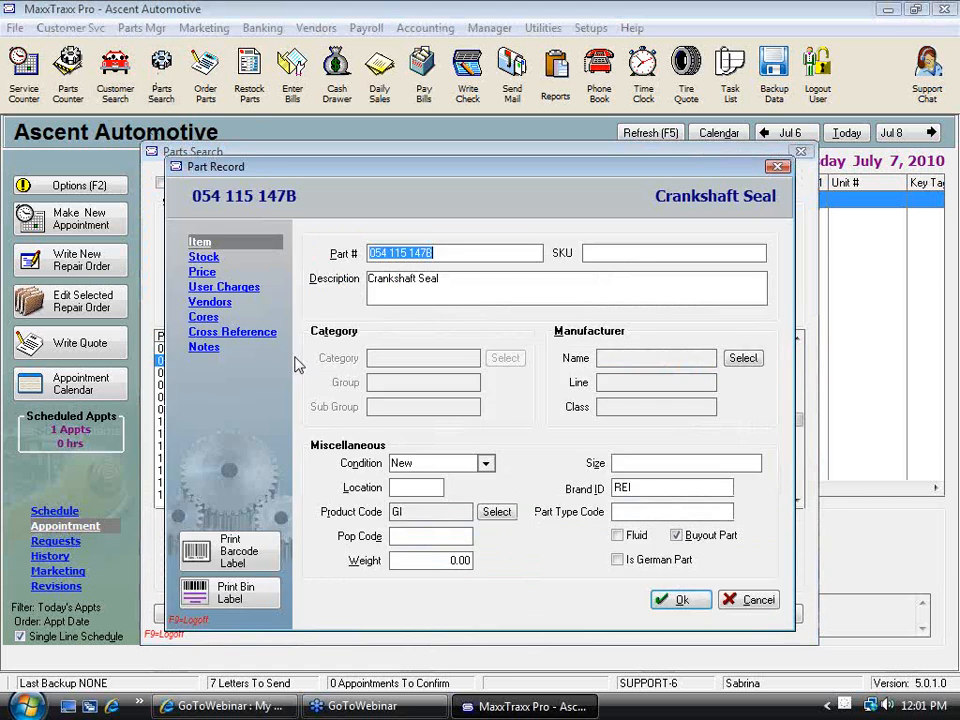
left_click(205, 257)
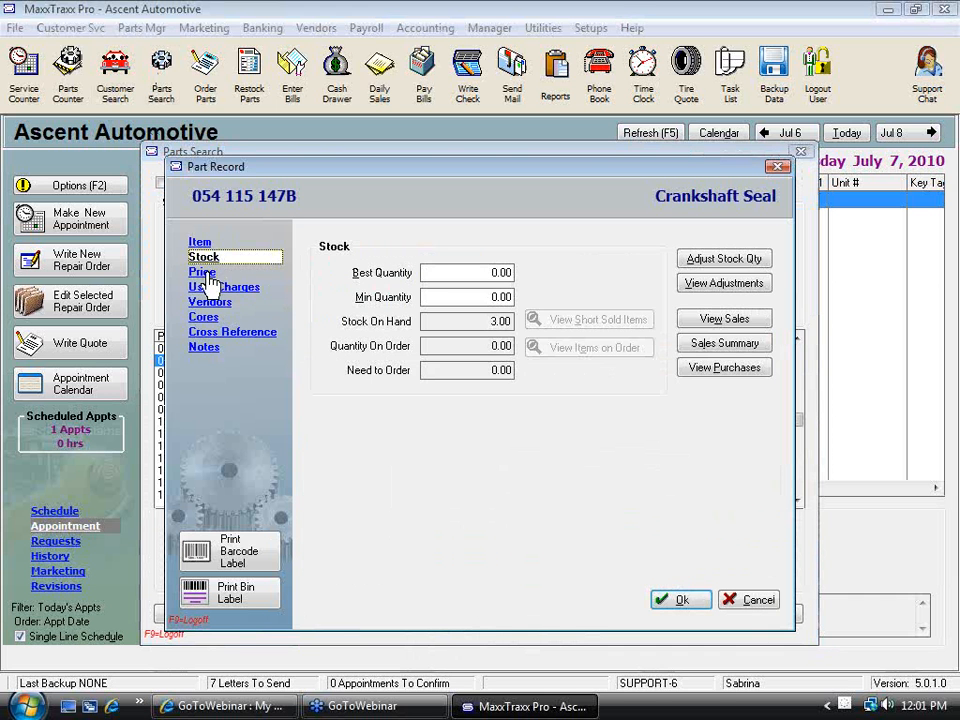
left_click(203, 272)
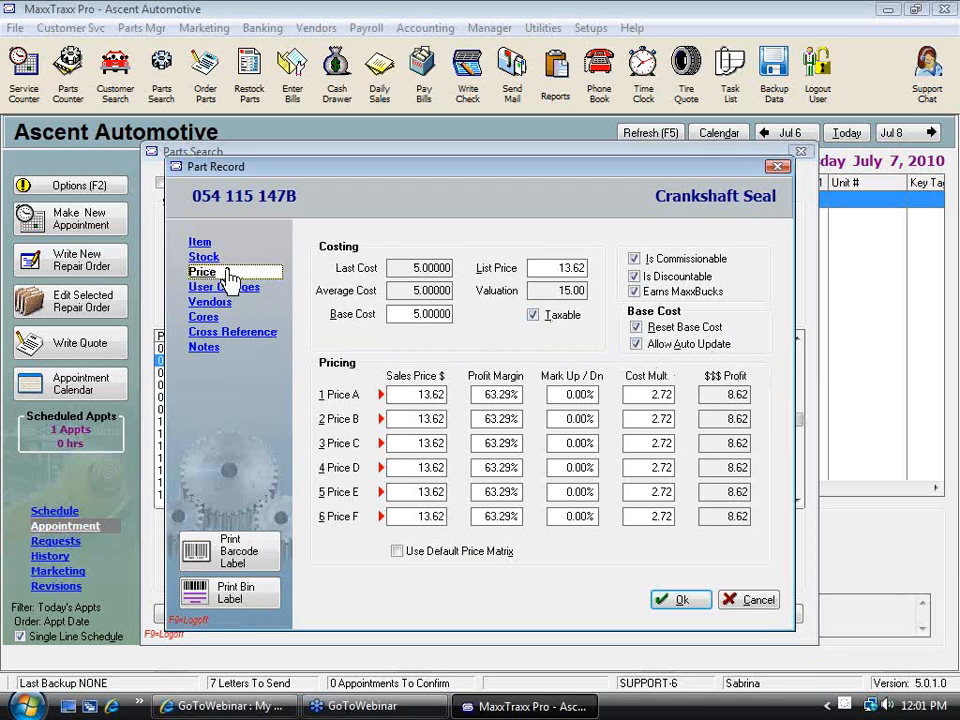
Switch Allow Auto Update off and back on for the crankshaft seal, save the record, and close the parts search
left_click(635, 344)
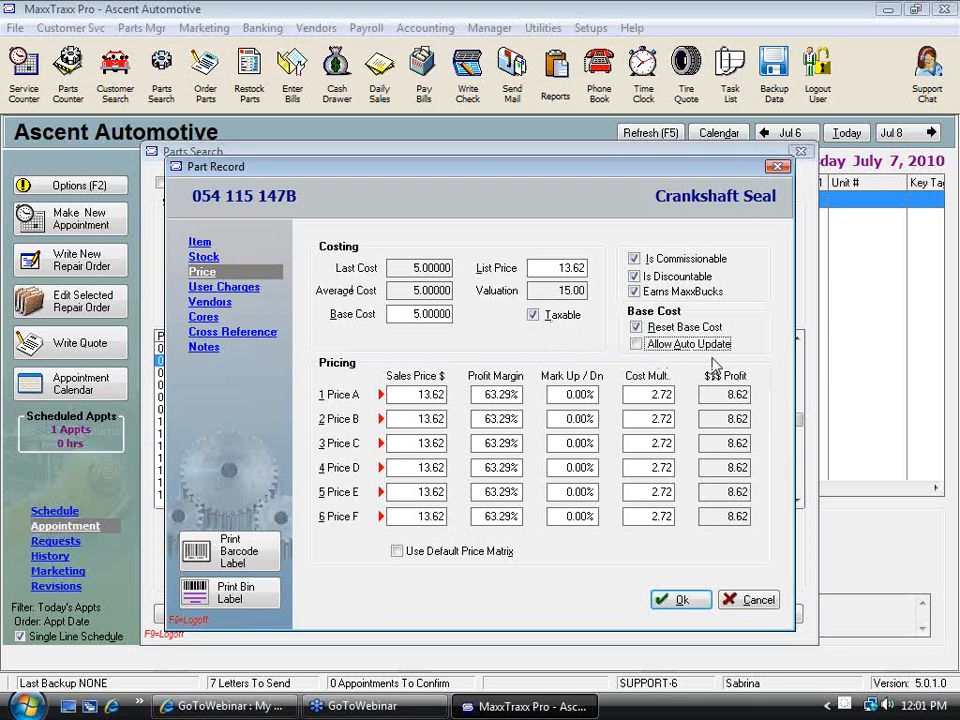
left_click(637, 345)
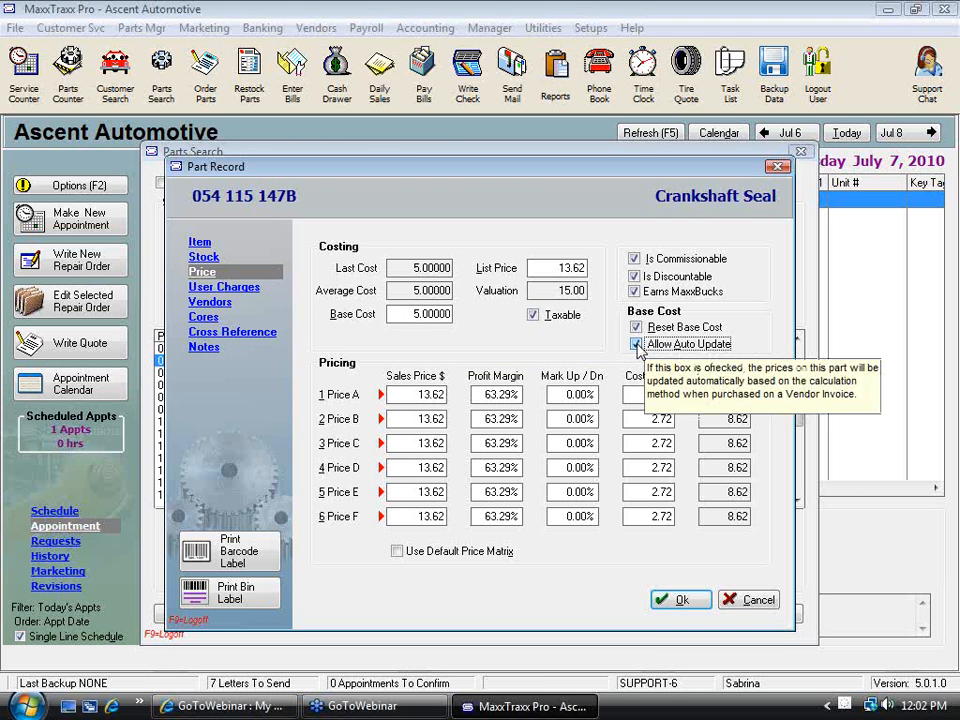
left_click(680, 598)
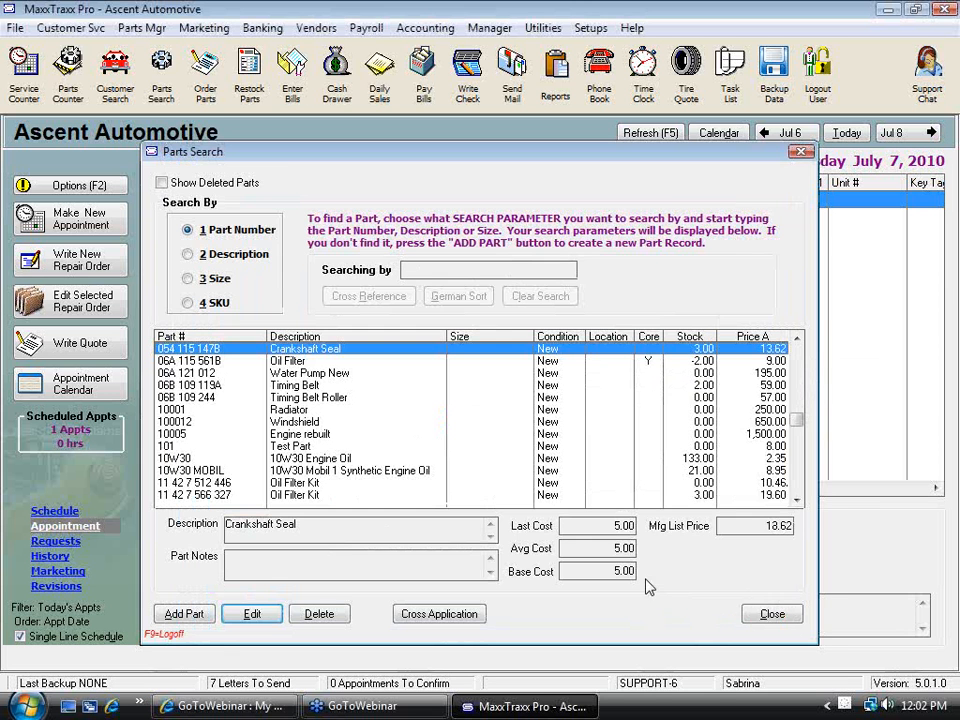
left_click(772, 614)
Create a new set of physical inventory worksheets sorted by part number
left_click(158, 30)
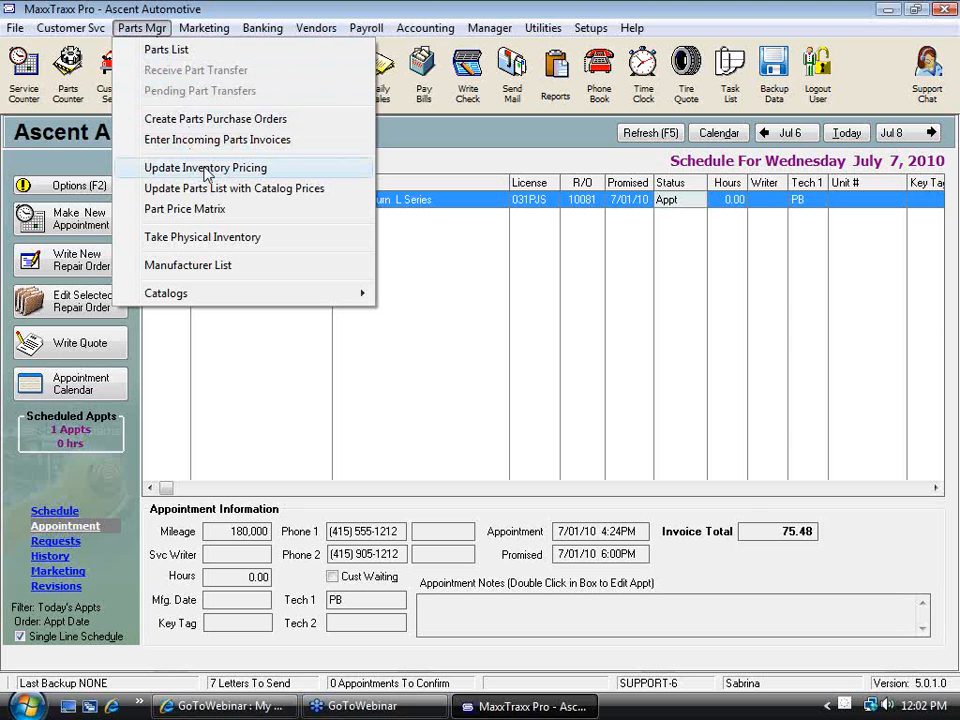
left_click(223, 246)
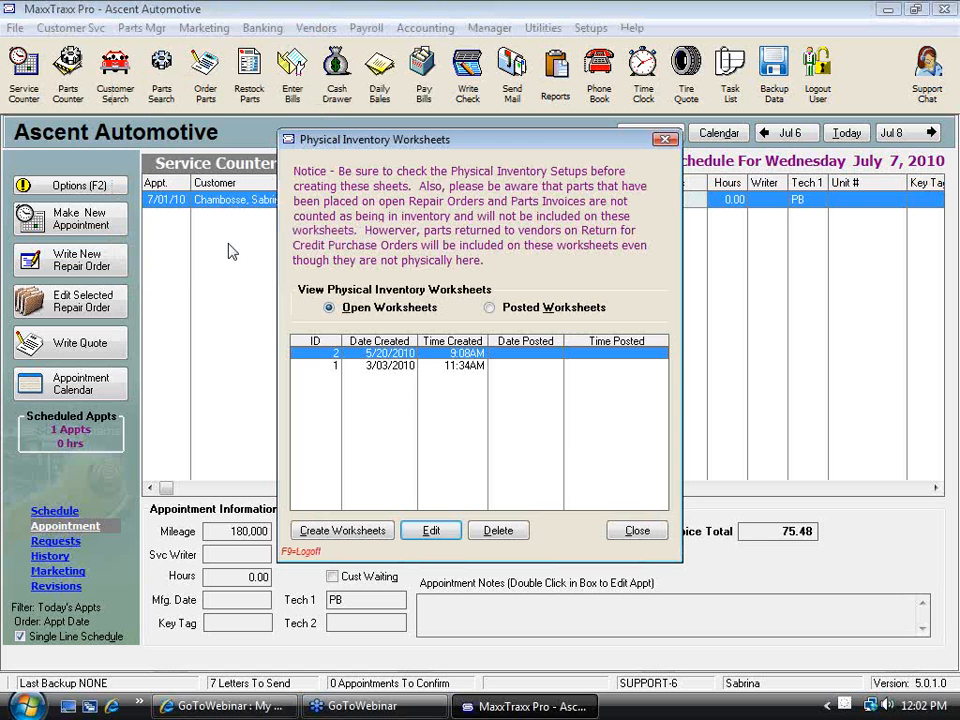
left_click(345, 534)
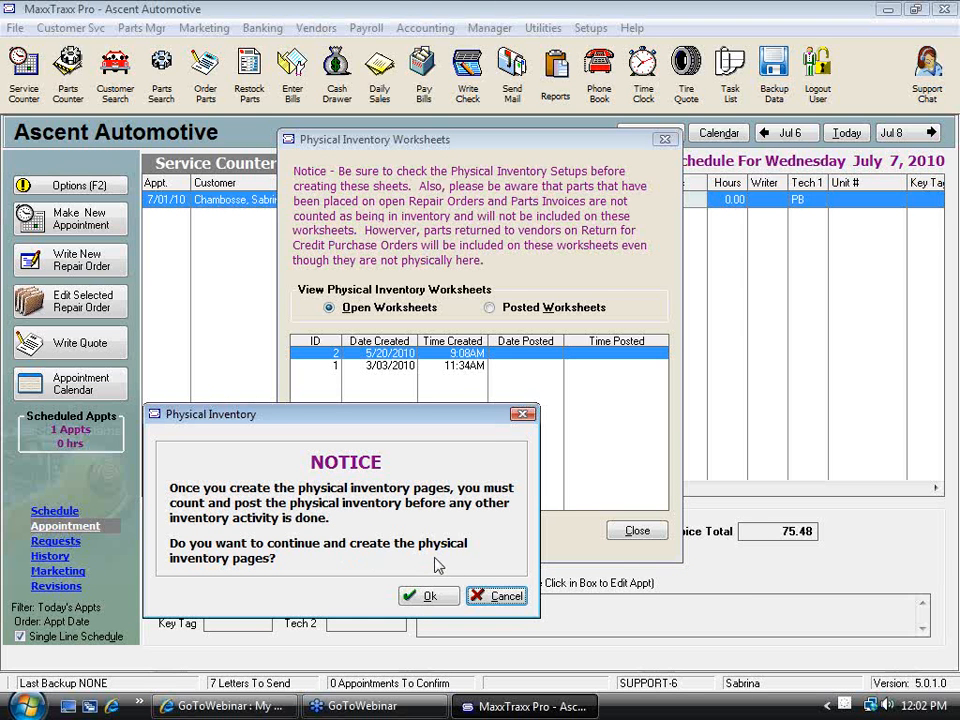
left_click(430, 596)
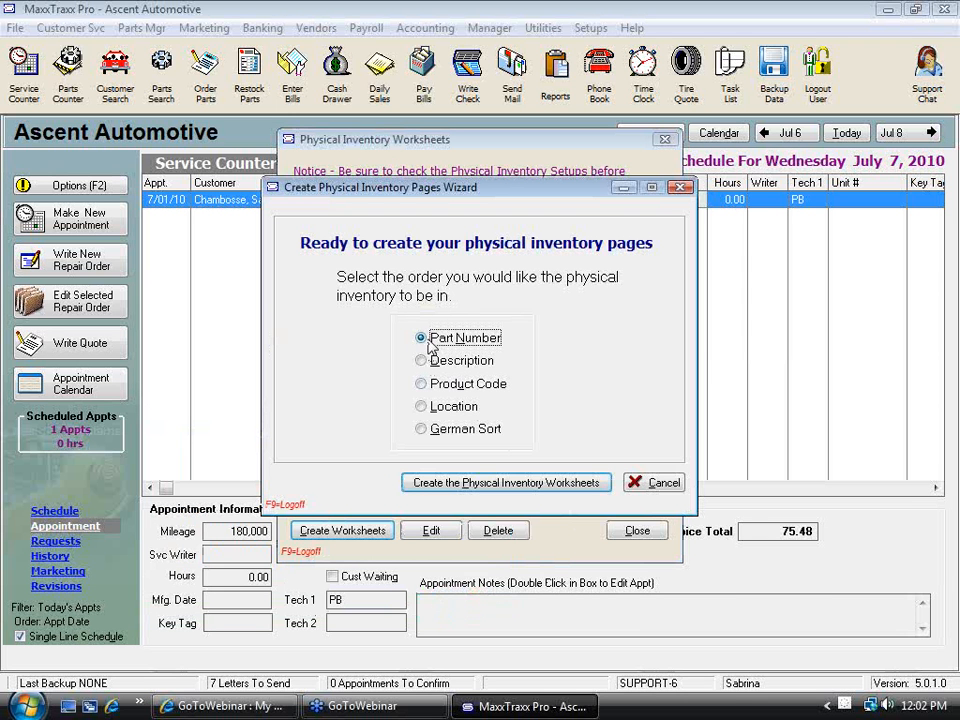
left_click(422, 406)
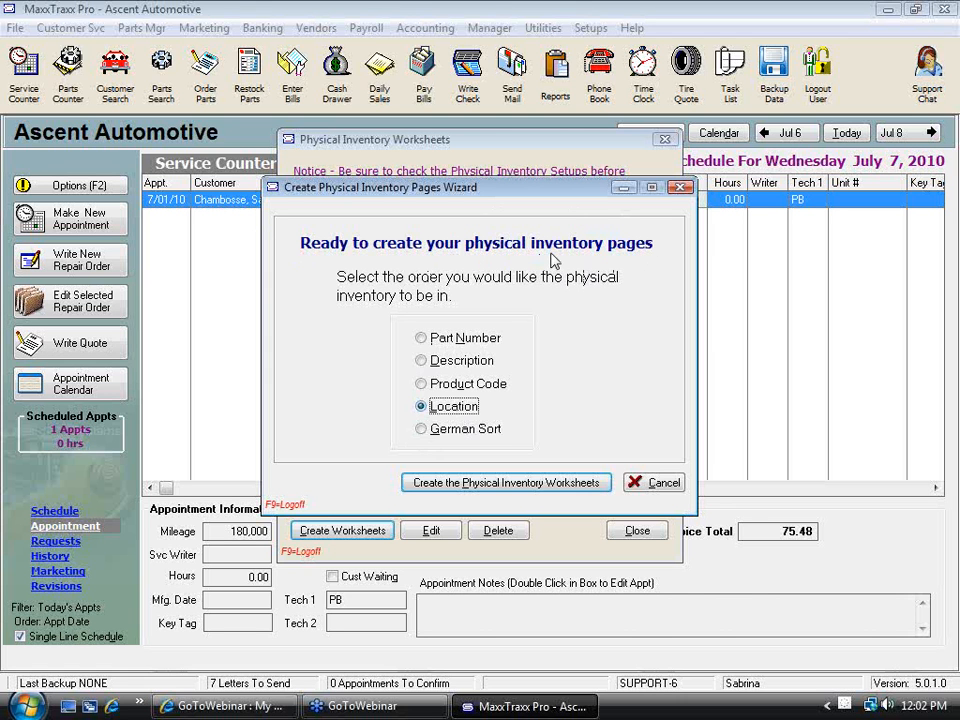
left_click(421, 338)
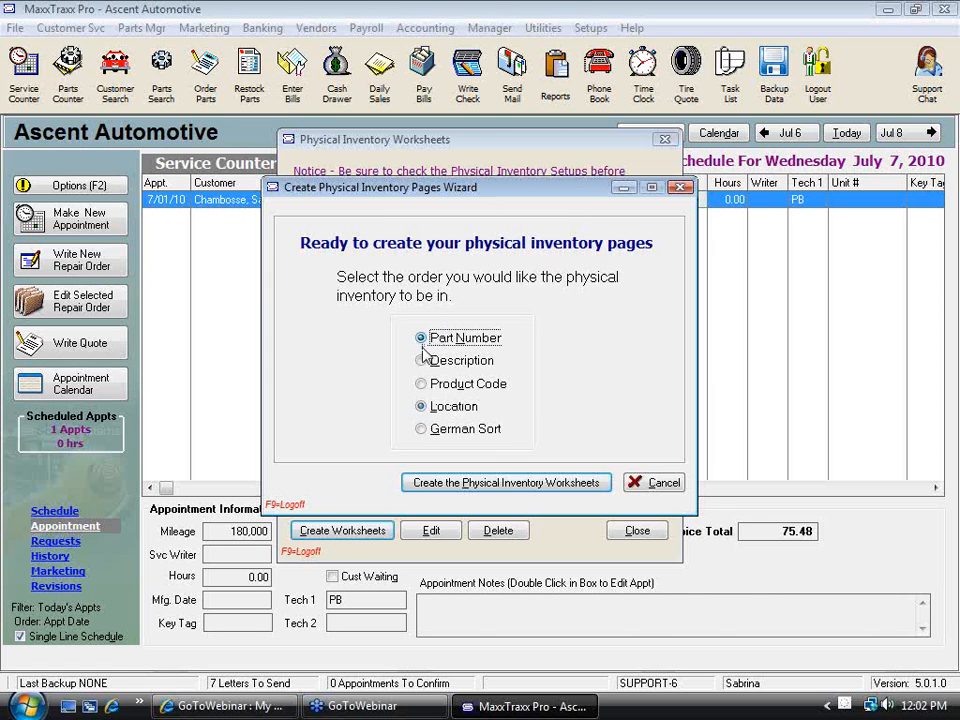
left_click(421, 407)
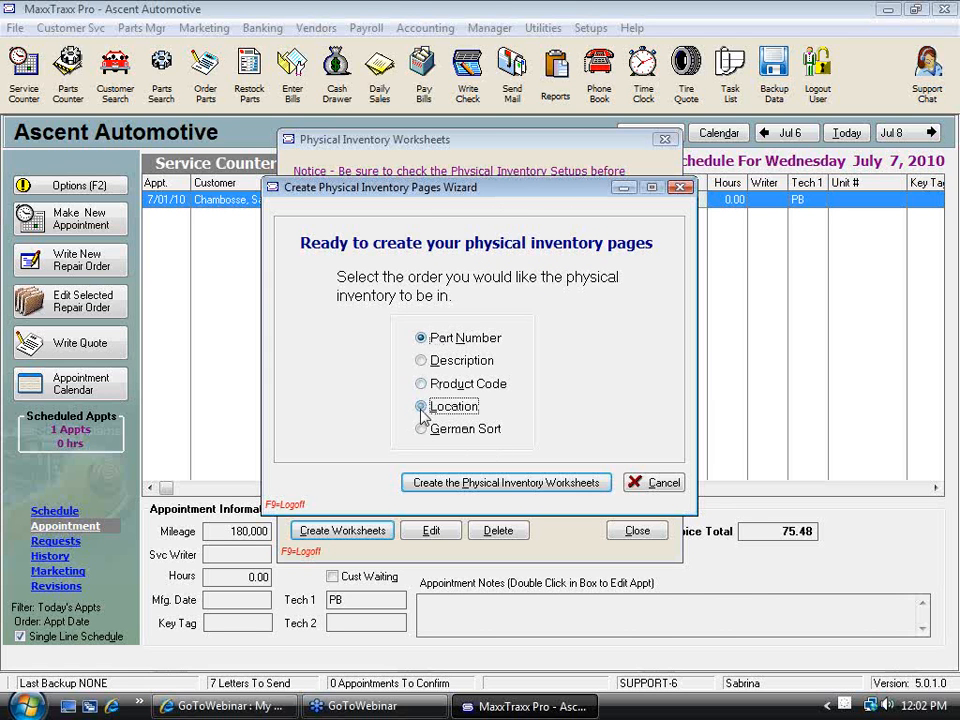
left_click(421, 339)
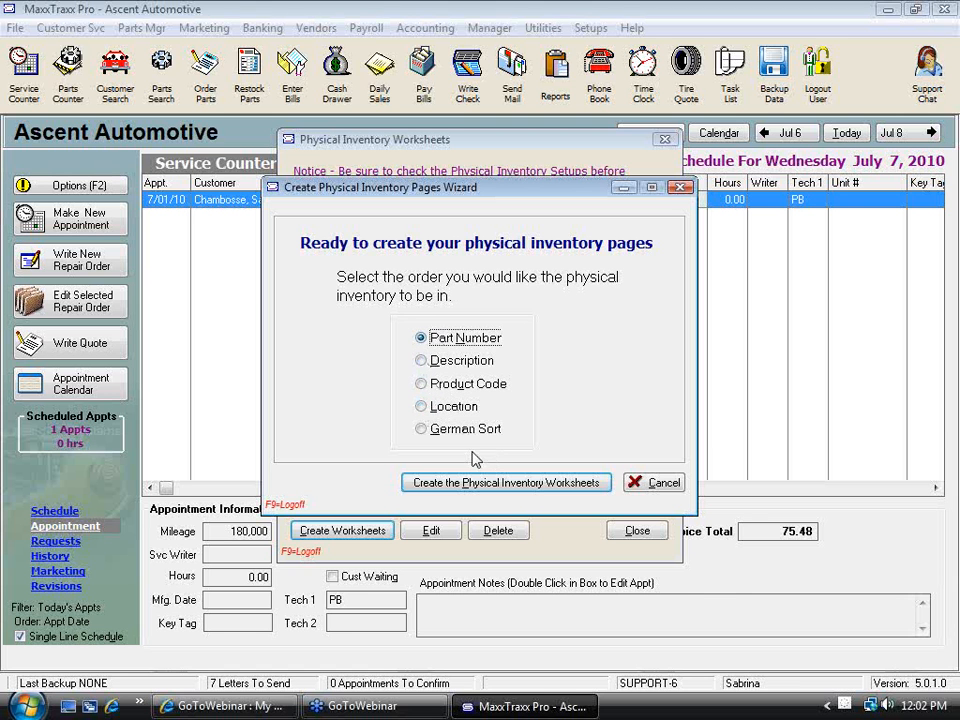
left_click(506, 486)
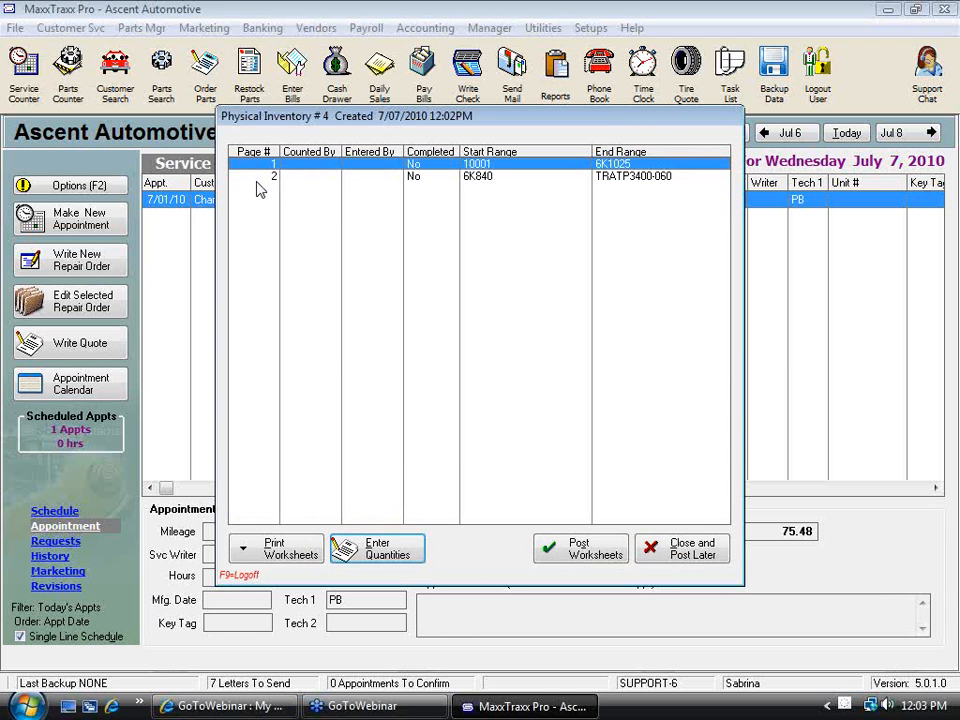
On physical inventory page 2, enter new quantities of 2 for serpentine belt 6K840 and 0 for serpentine belt 8K981
double_click(377, 180)
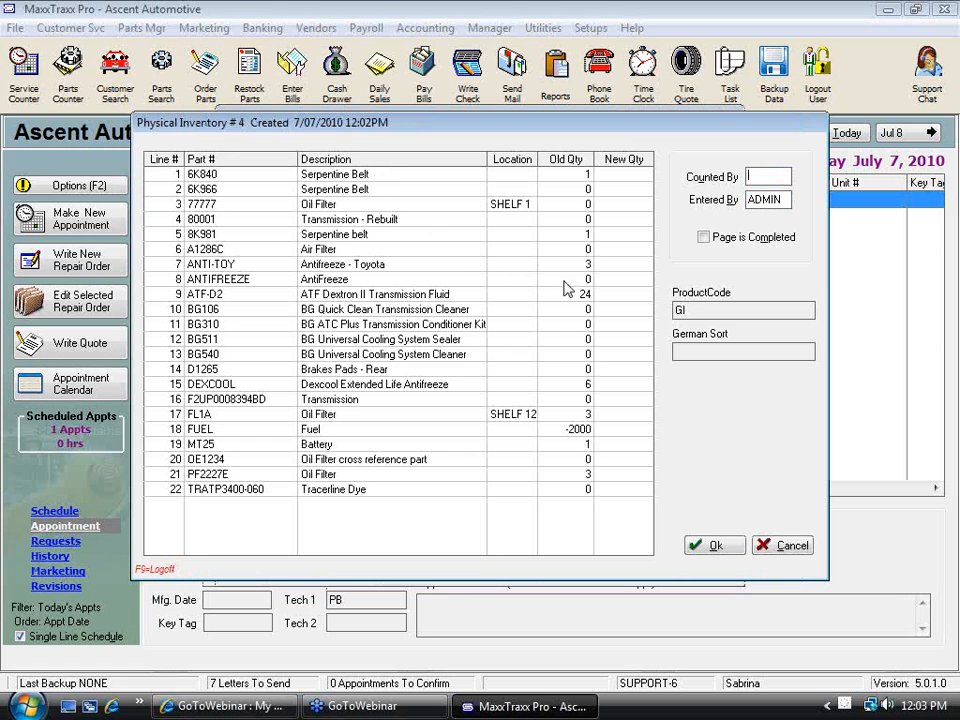
left_click(628, 231)
left_click(620, 174)
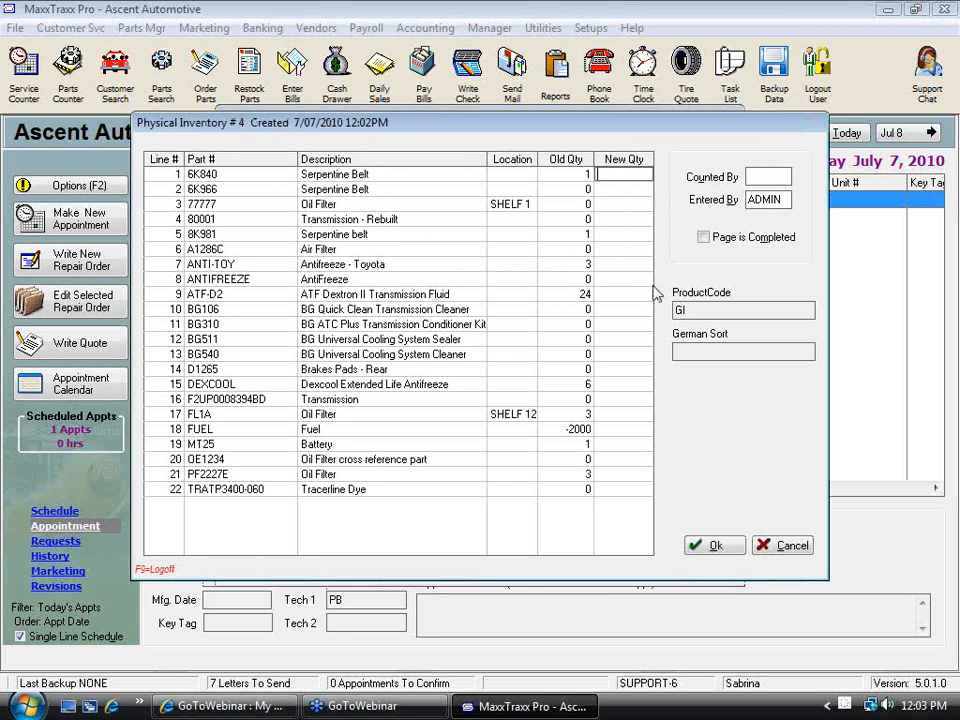
type("2")
left_click(623, 231)
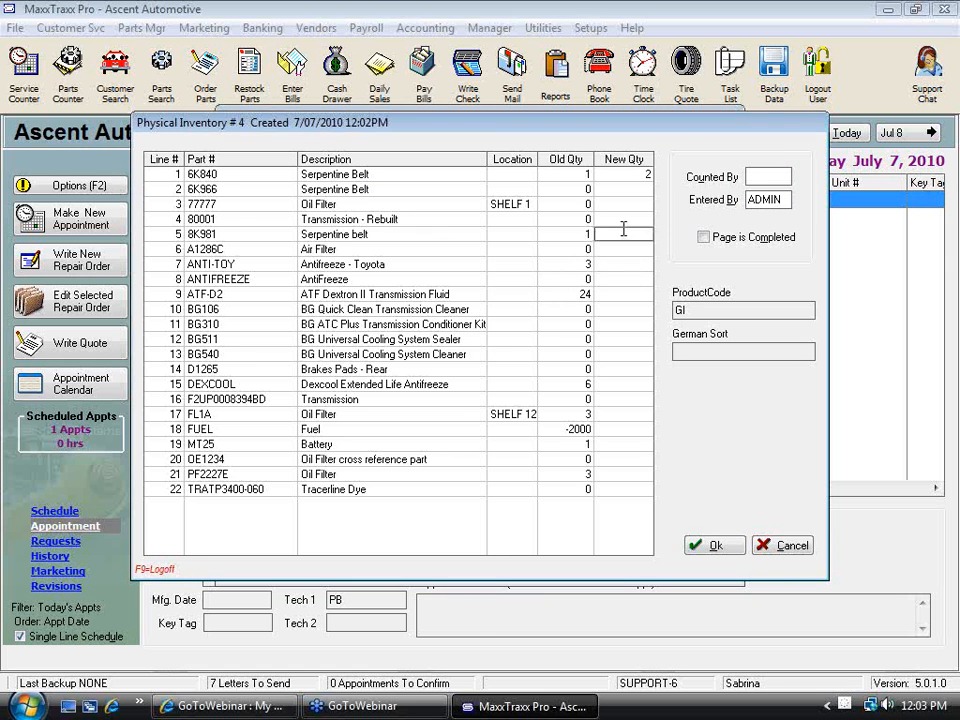
type("0")
left_click(615, 309)
Set Counted By to SSC on page 2, mark the page as completed, and save it with the remaining quantities blank
left_click(768, 176)
type("SSC")
left_click(706, 240)
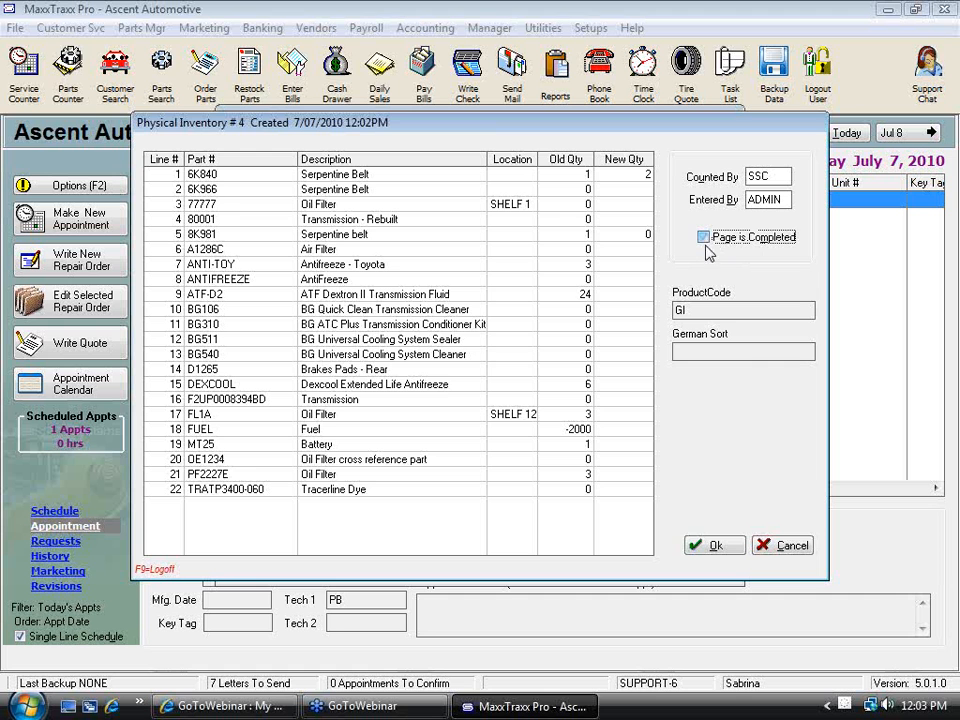
left_click(716, 547)
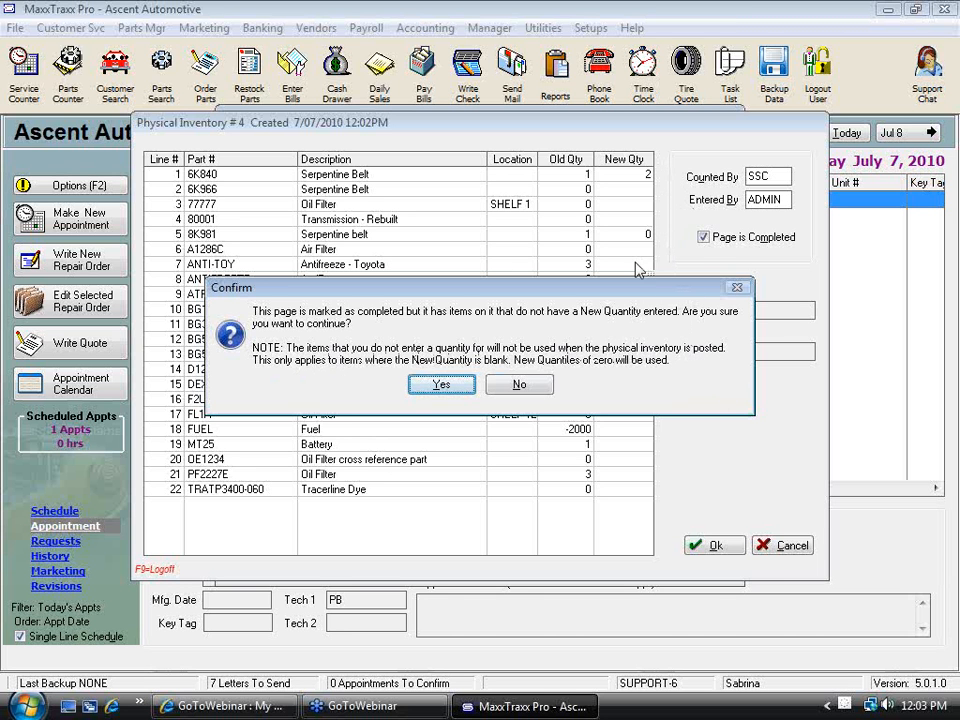
left_click(443, 388)
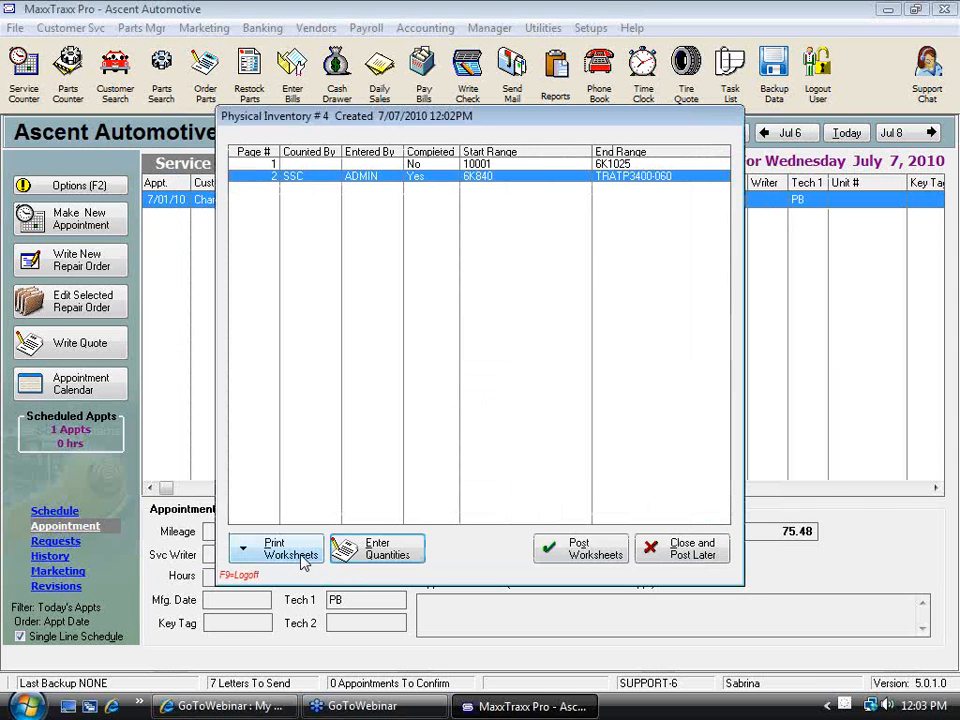
Mark physical inventory page 1 as completed and save it without entering any new quantities
left_click(474, 165)
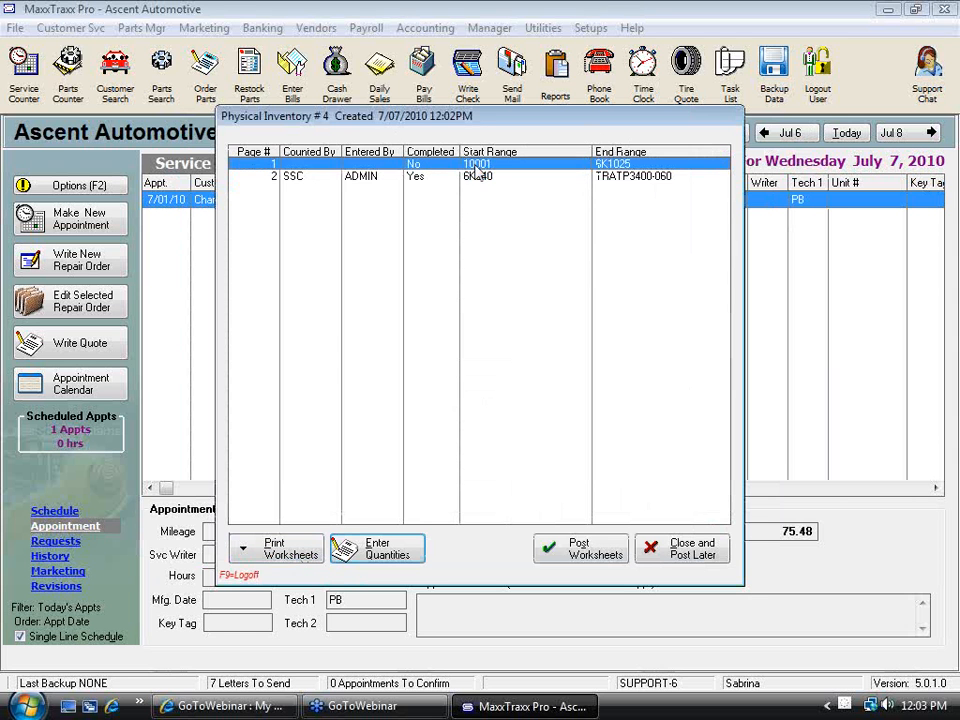
double_click(474, 166)
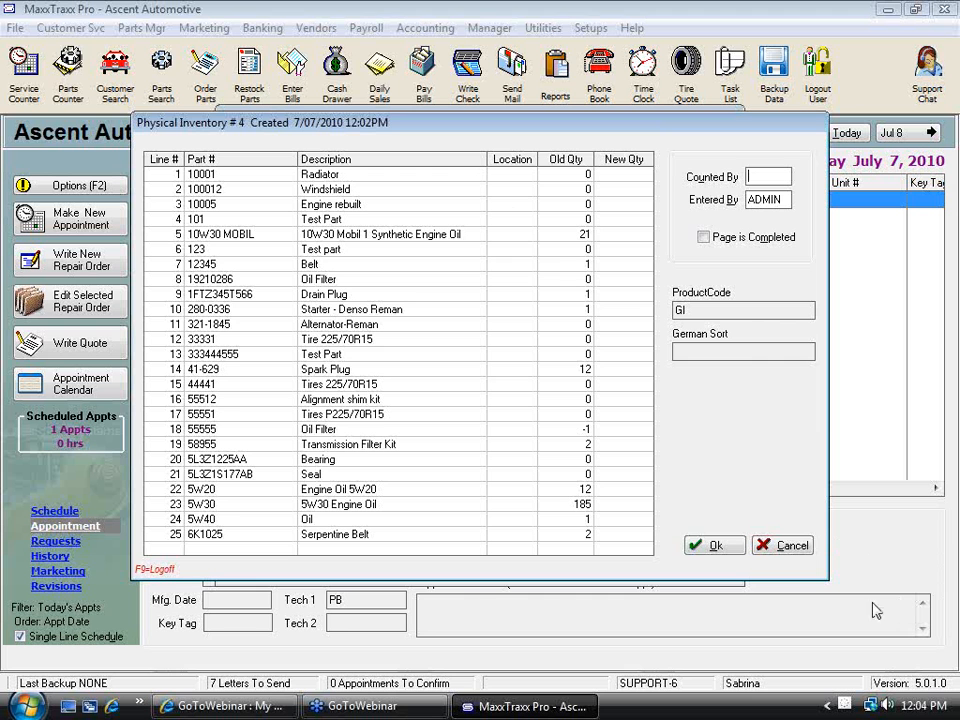
left_click(705, 238)
left_click(727, 551)
left_click(452, 390)
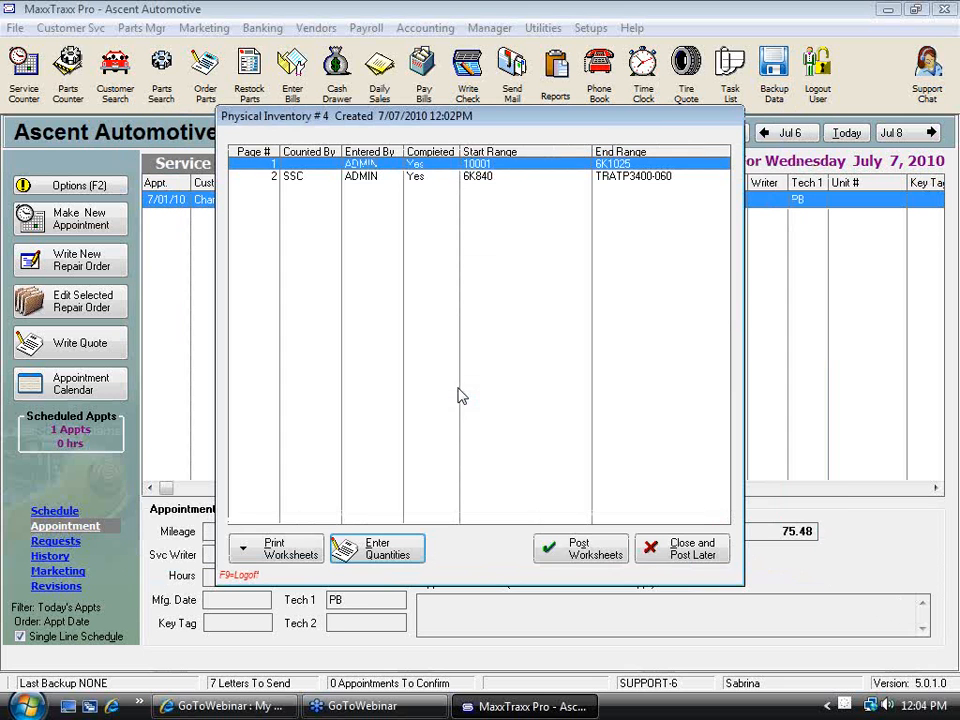
Post the completed physical inventory worksheets and close the worksheet list
left_click(567, 552)
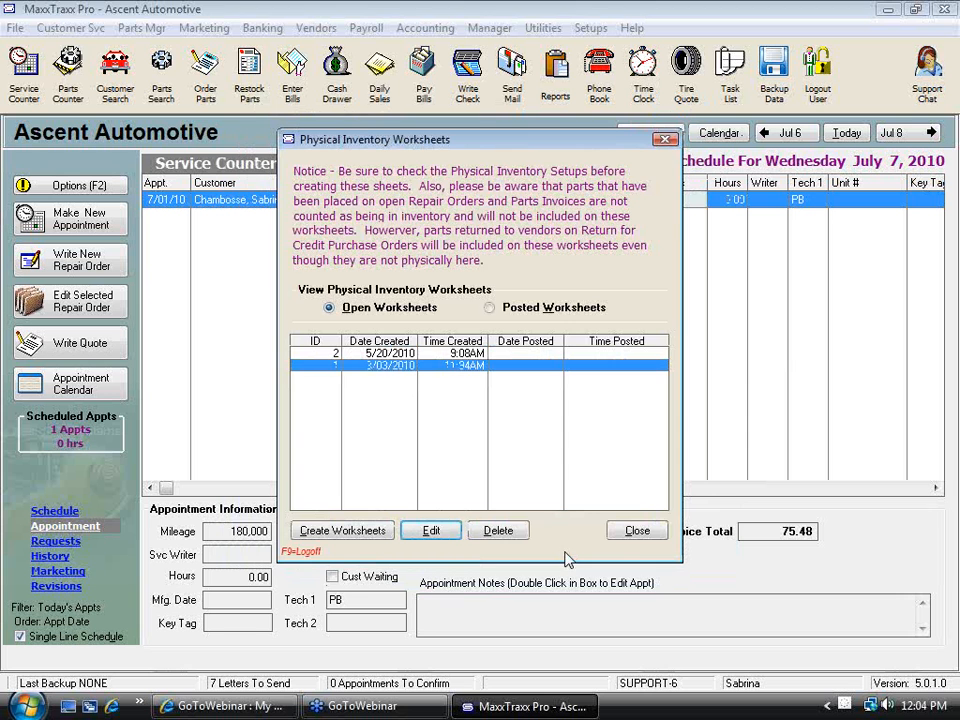
left_click(636, 531)
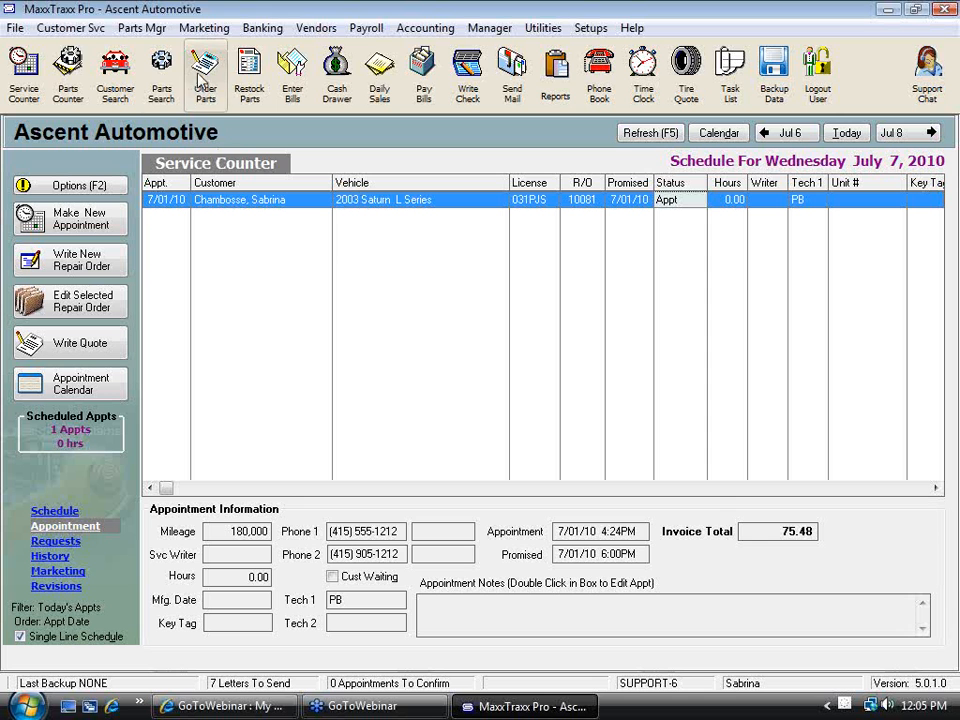
Preview the trial balance from the Chart of Accounts for 7/31/2010, excluding accounts with zero balances
left_click(425, 28)
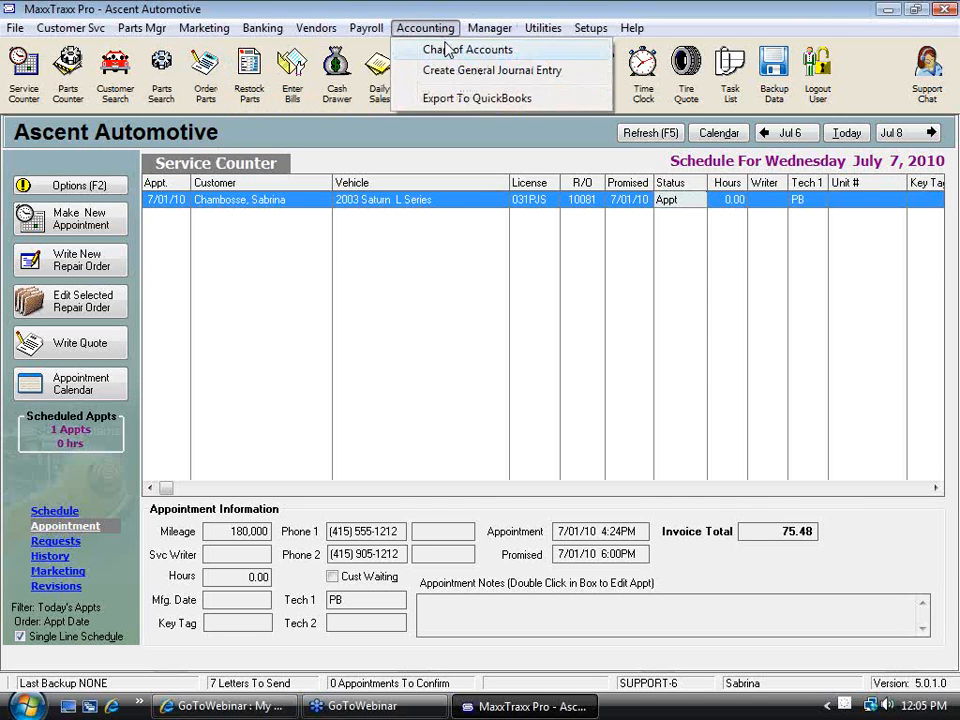
left_click(430, 47)
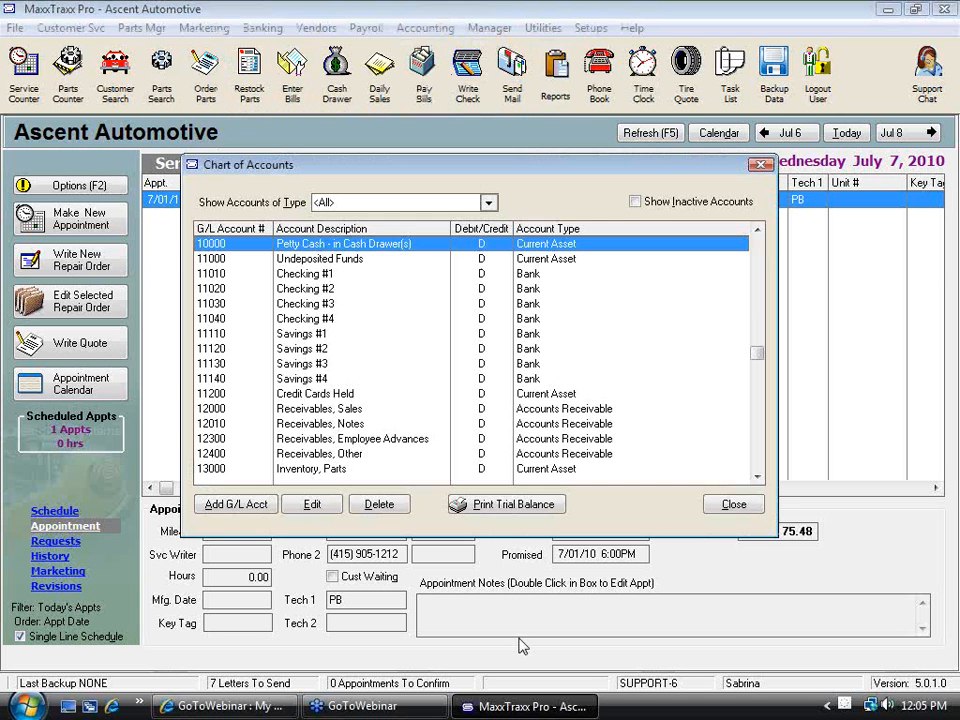
left_click(513, 504)
left_click(519, 410)
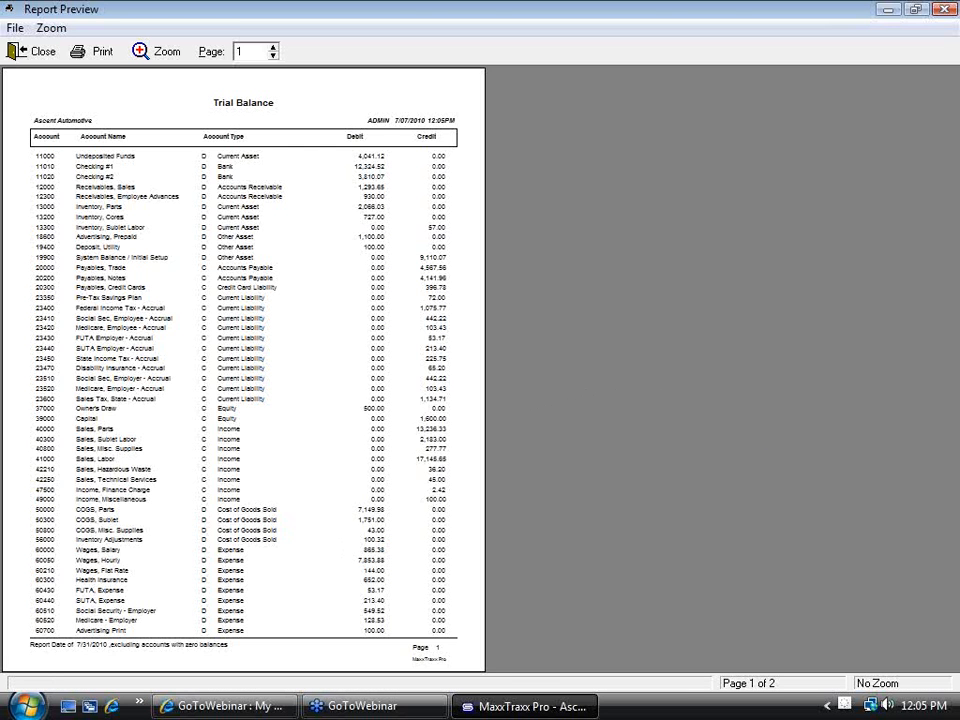
Examine the income and cost of goods sold accounts, including Inventory Adjustments, in the enlarged trial balance, and close the report and Chart of Accounts
left_click(264, 391)
left_click(955, 628)
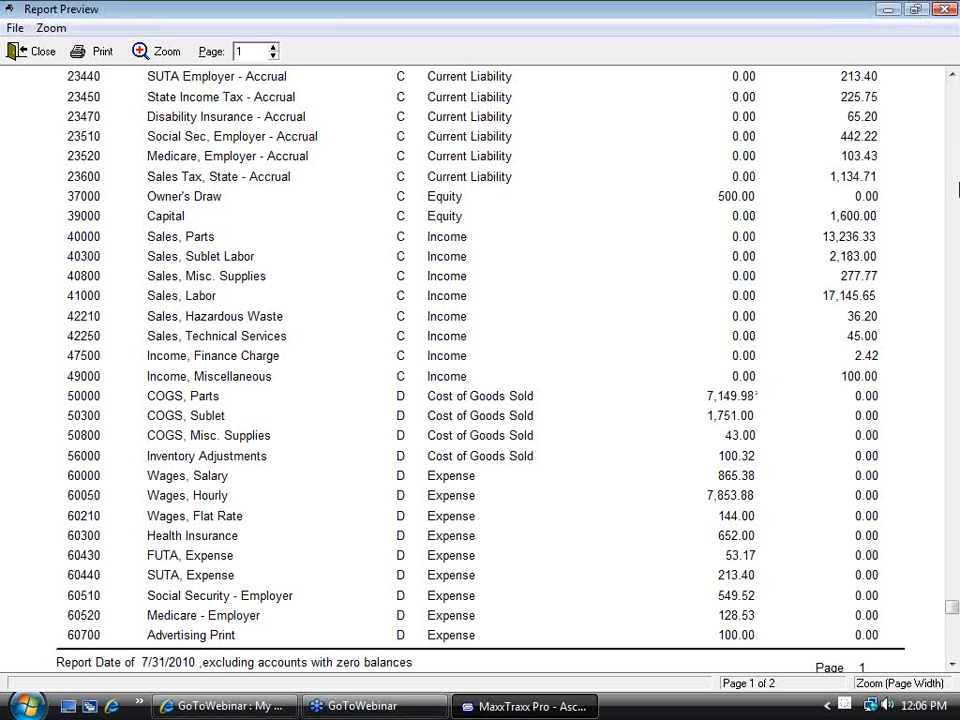
left_click(945, 10)
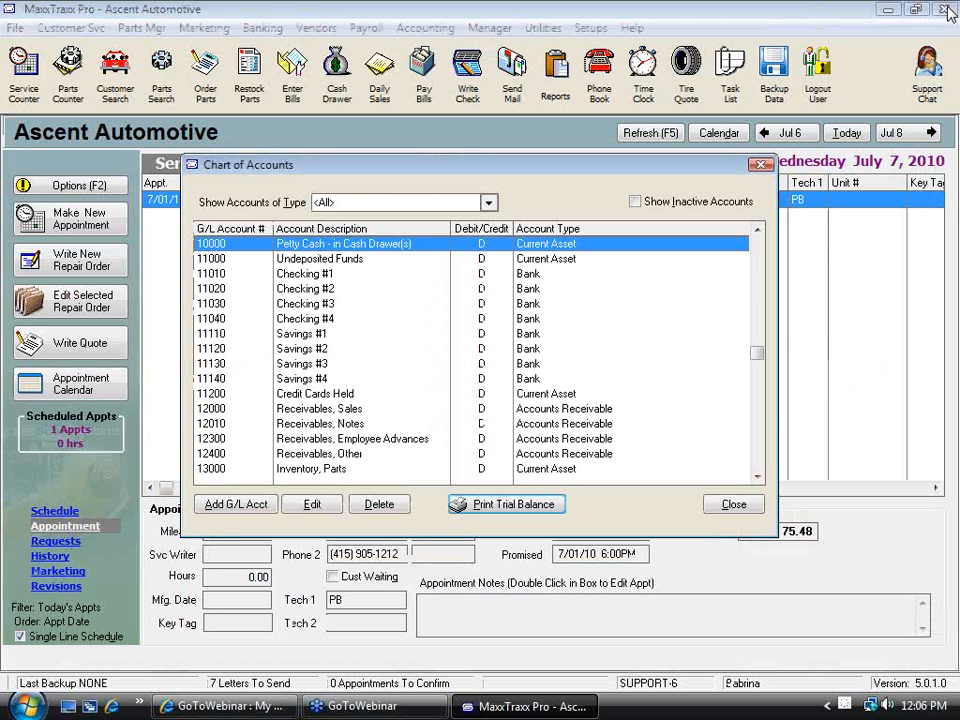
left_click(752, 508)
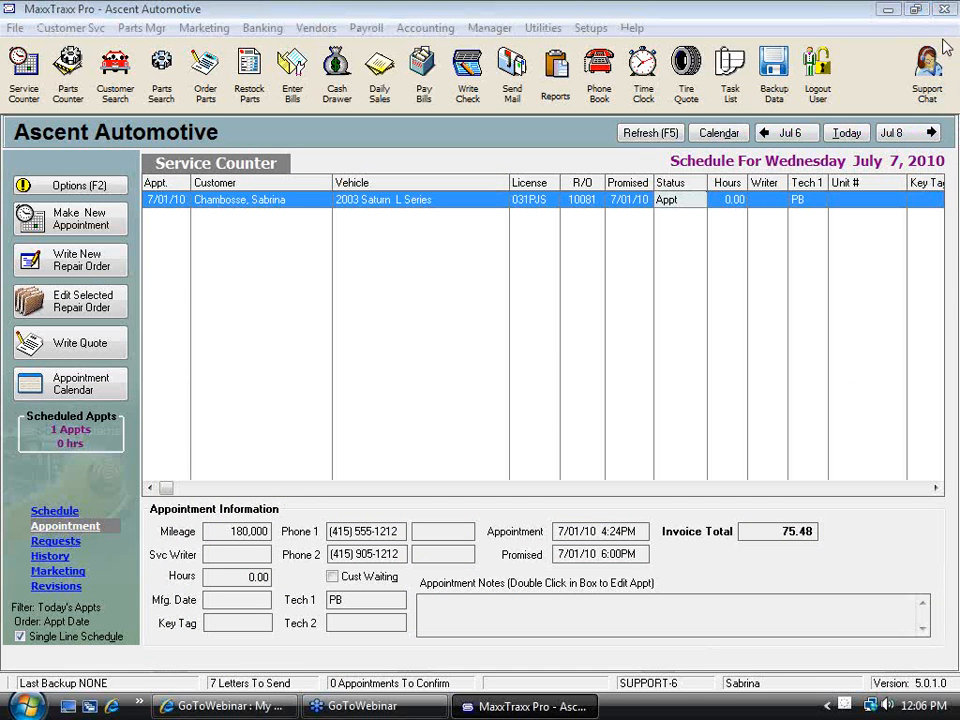